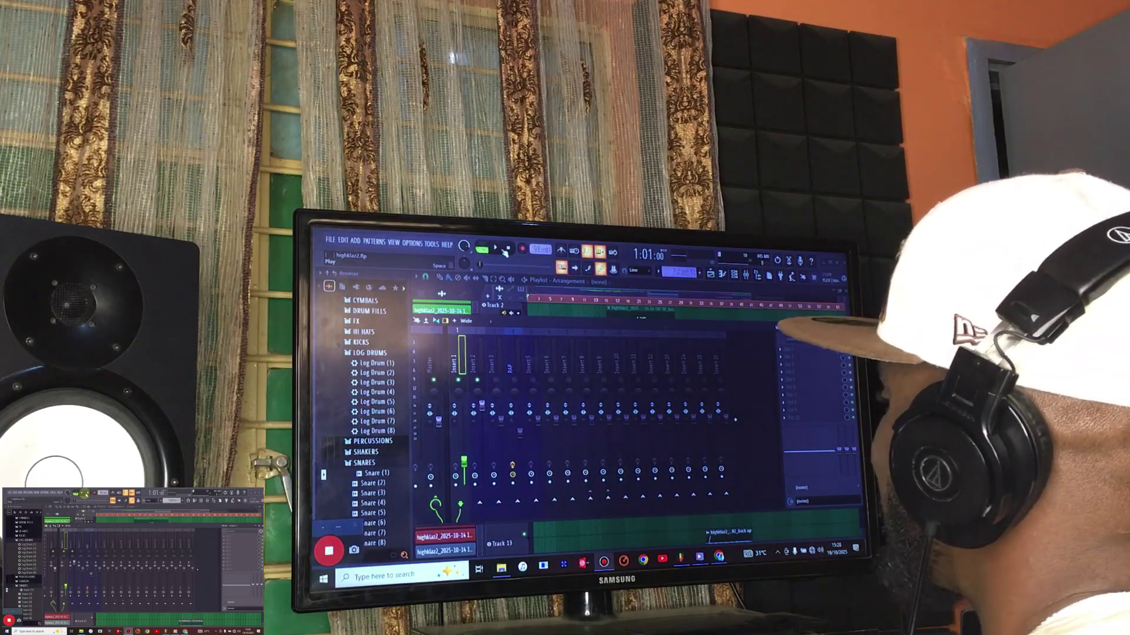
Listen to the arrangement in the playlist from bar 15, where the stacked bus vocals begin.
click(587, 290)
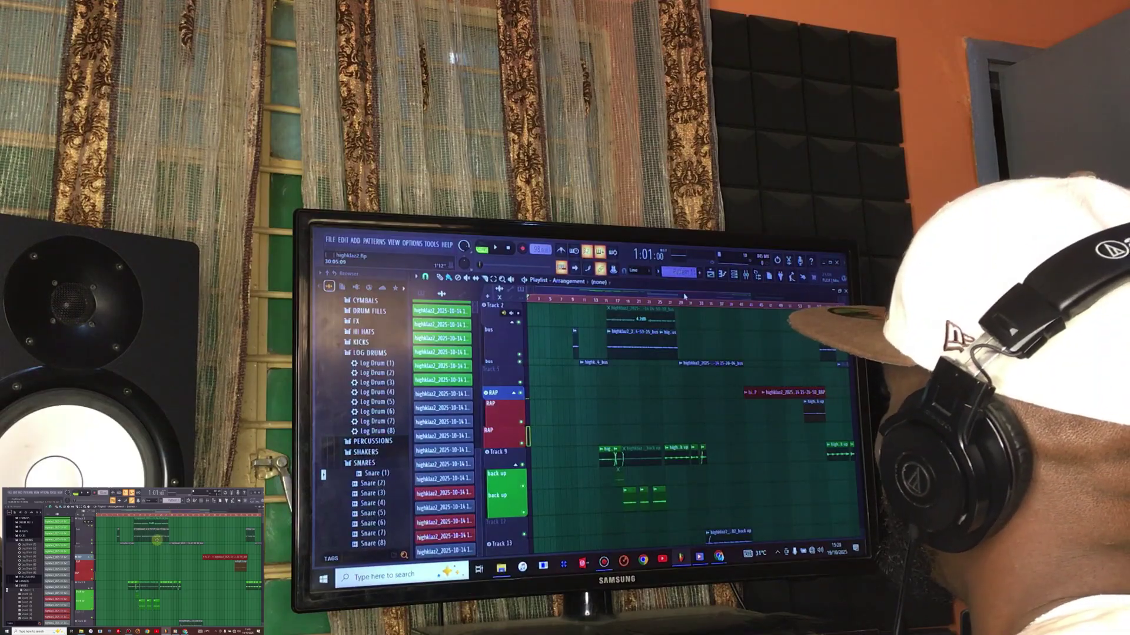
scroll(700, 341, up, 1)
scroll(711, 367, down, 4)
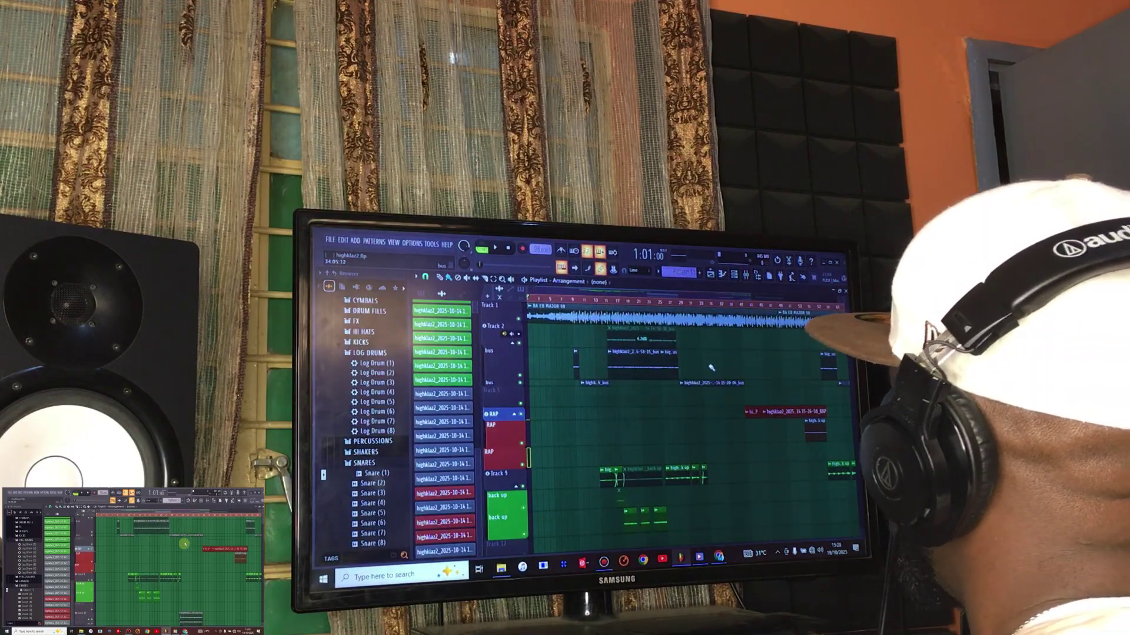
scroll(709, 366, up, 3)
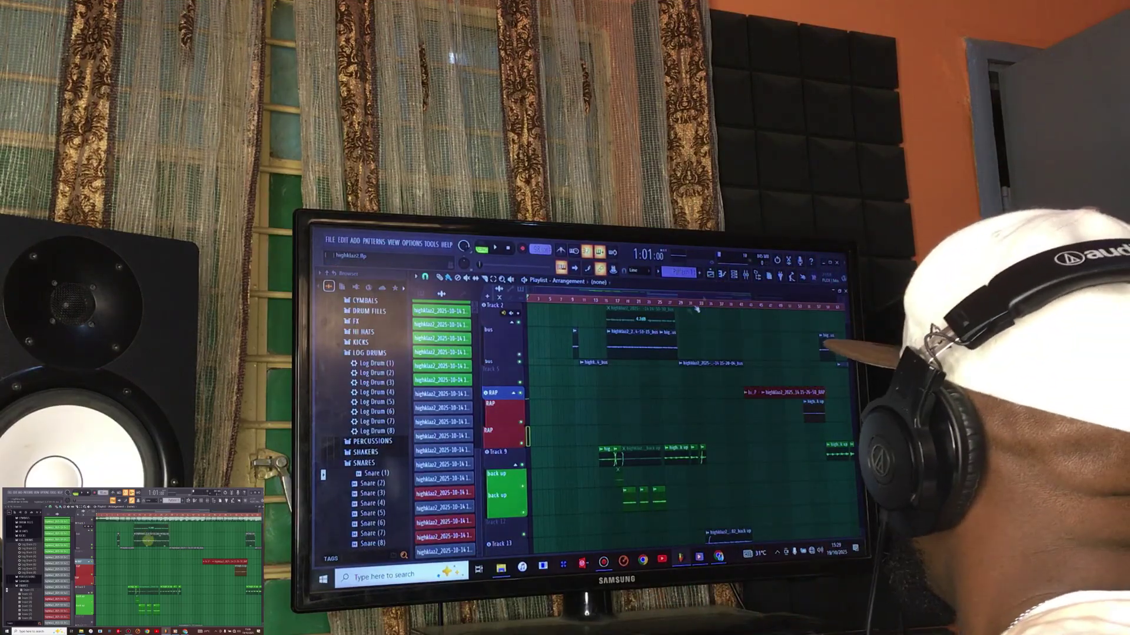
scroll(696, 312, up, 1)
click(521, 321)
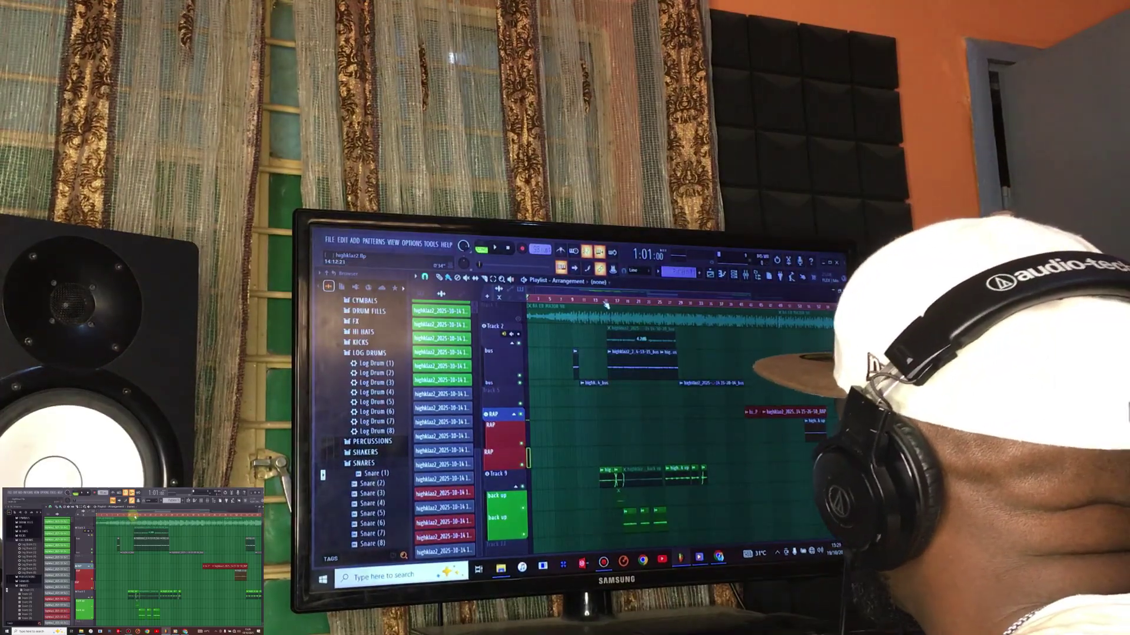
click(605, 302)
key(space)
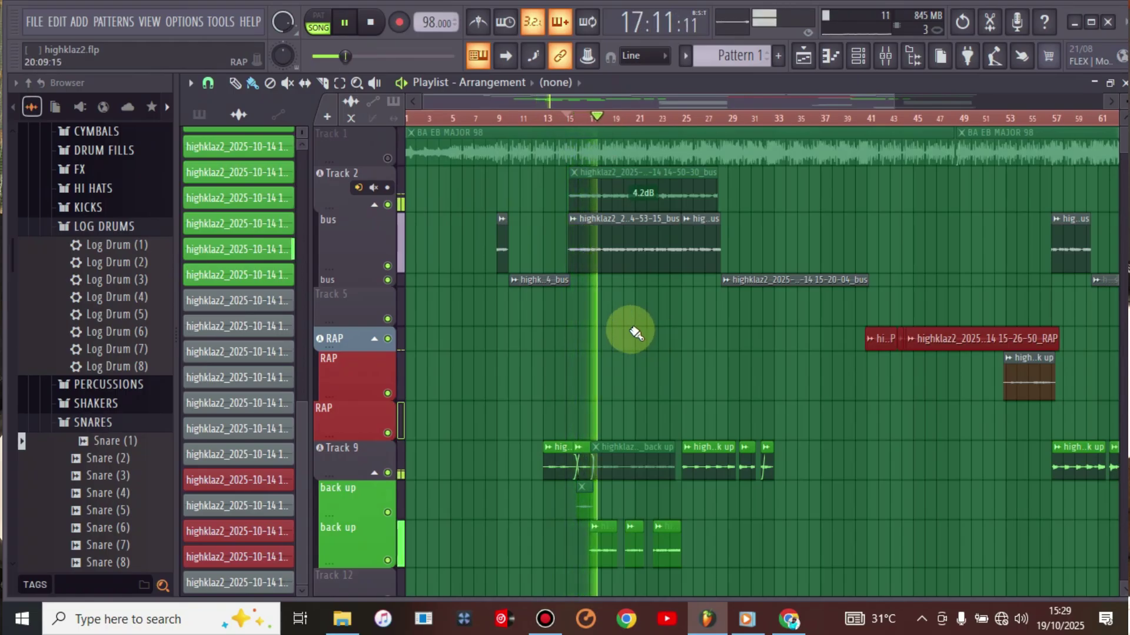
key(space)
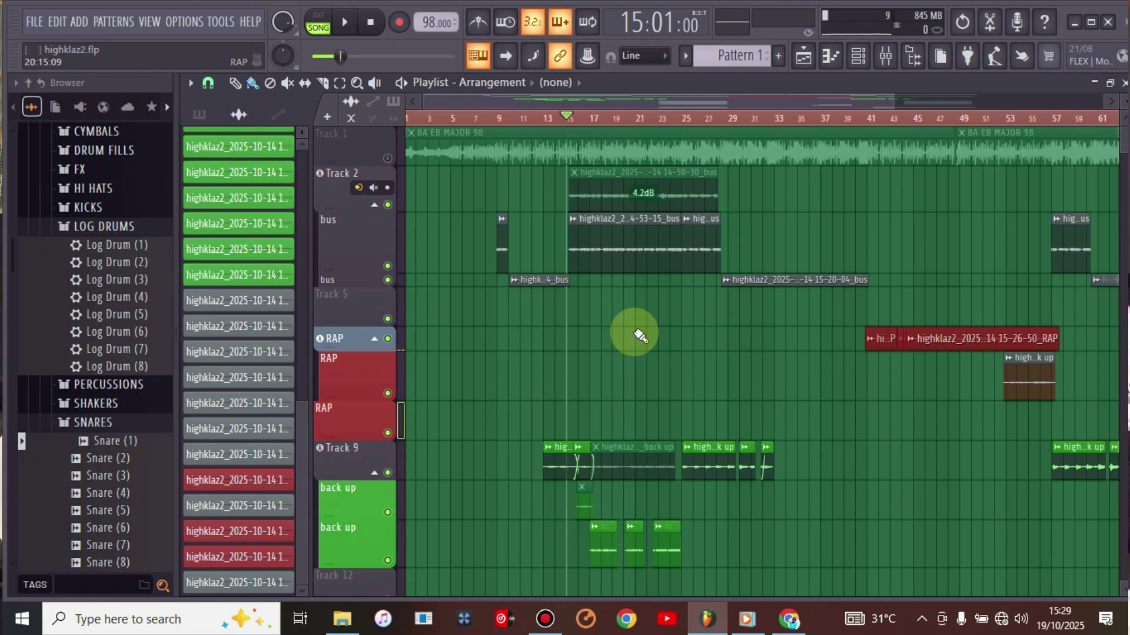
click(858, 56)
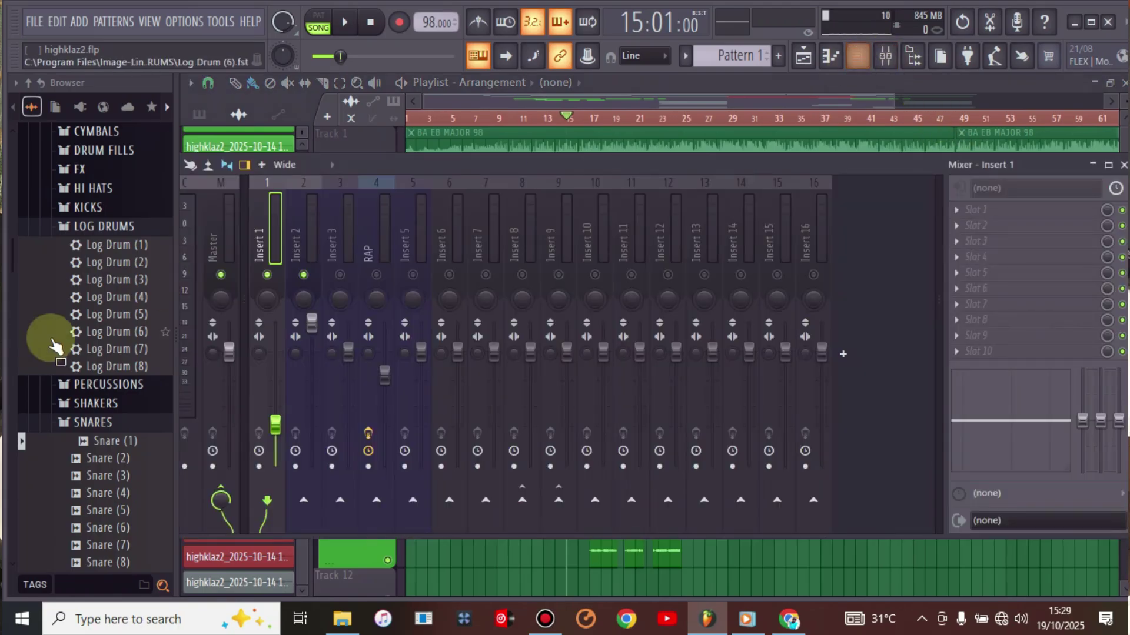
click(631, 103)
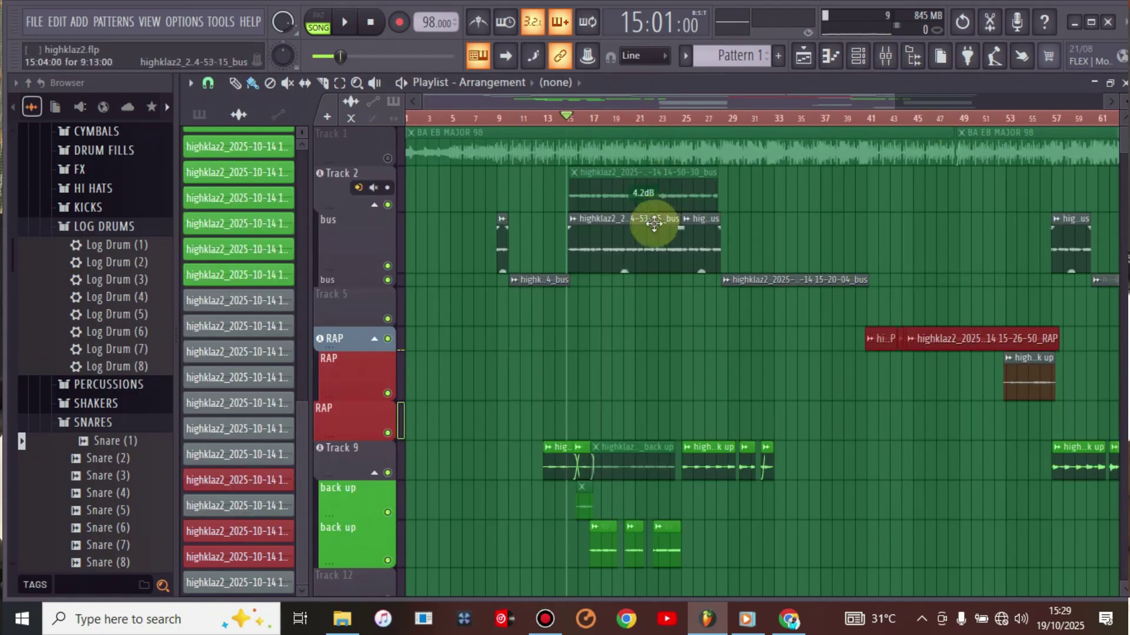
double_click(654, 223)
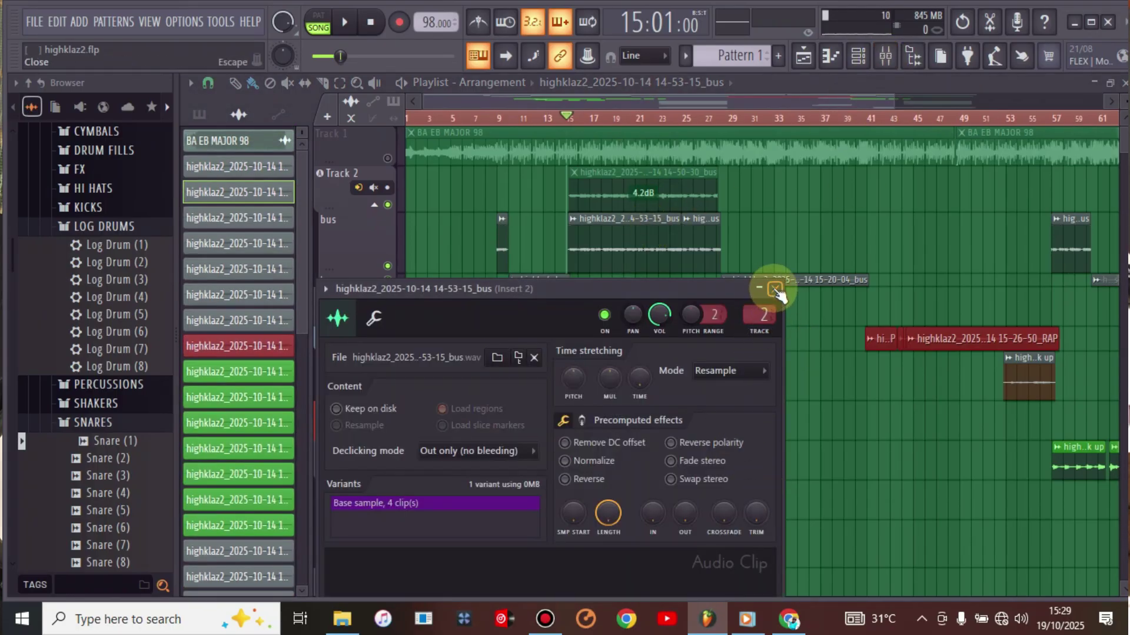
click(775, 289)
Rename mixer track Insert 2 as vox.
click(885, 56)
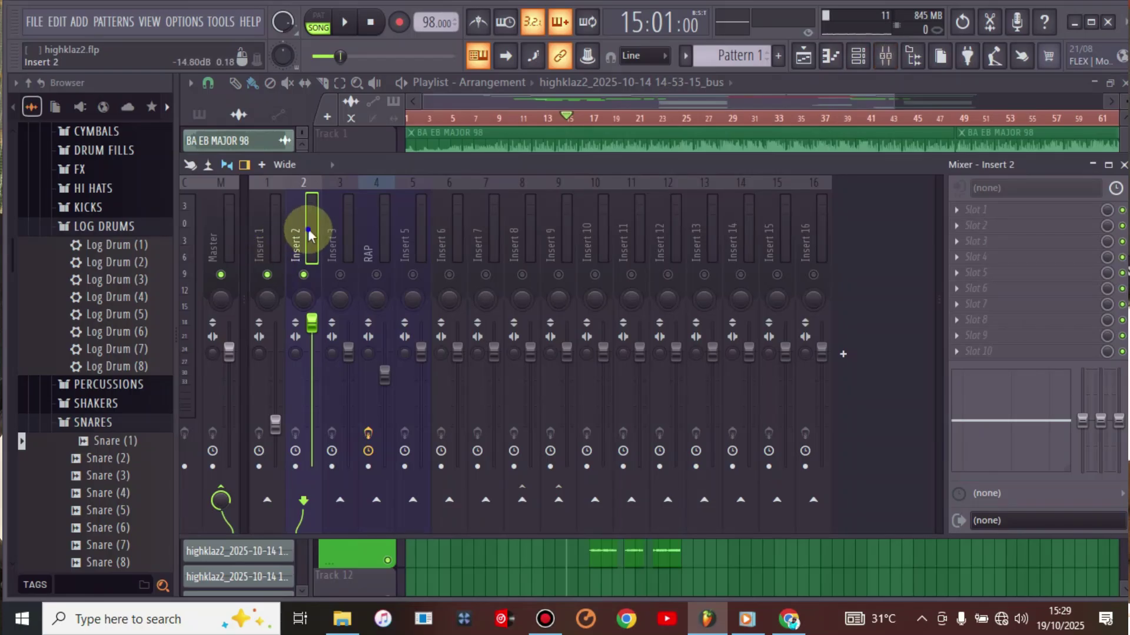
right_click(309, 229)
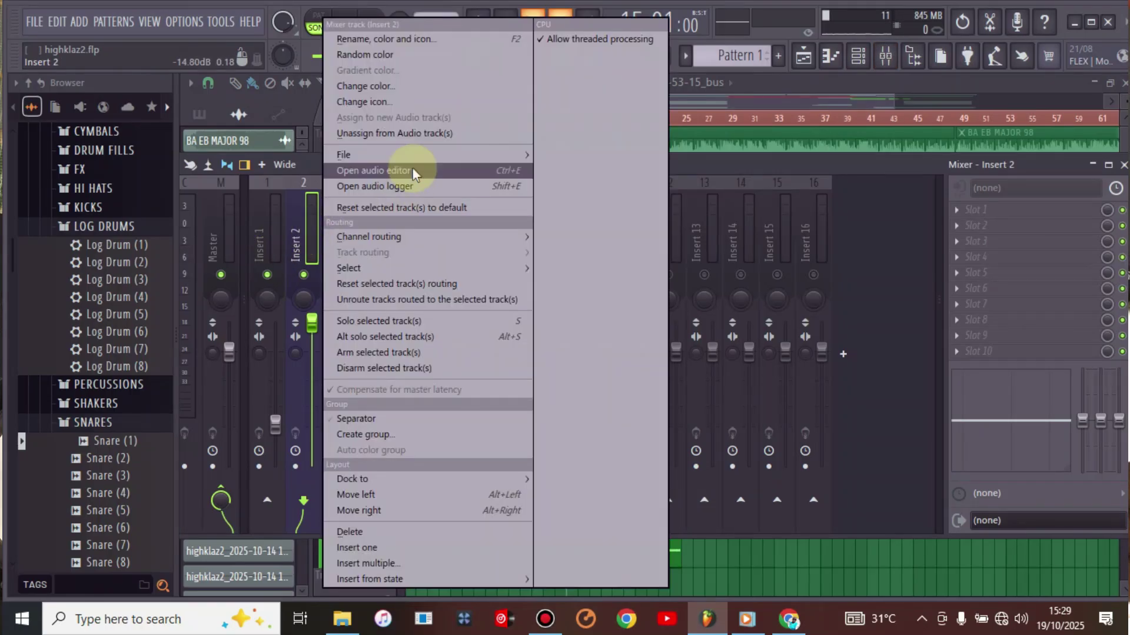
click(377, 39)
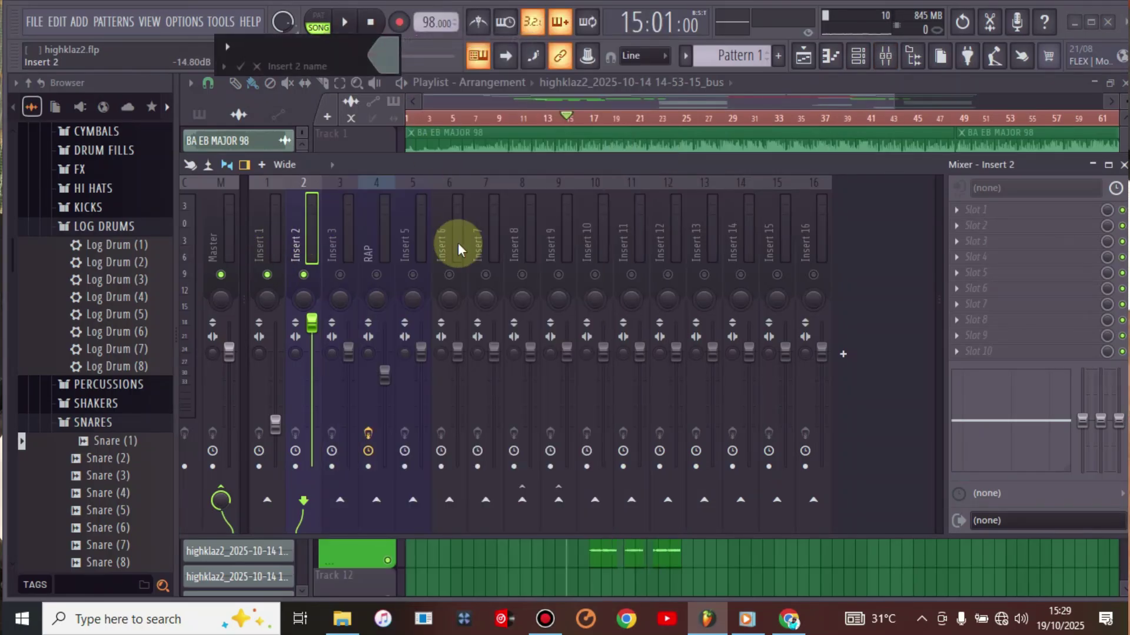
text(vox)
key(Return)
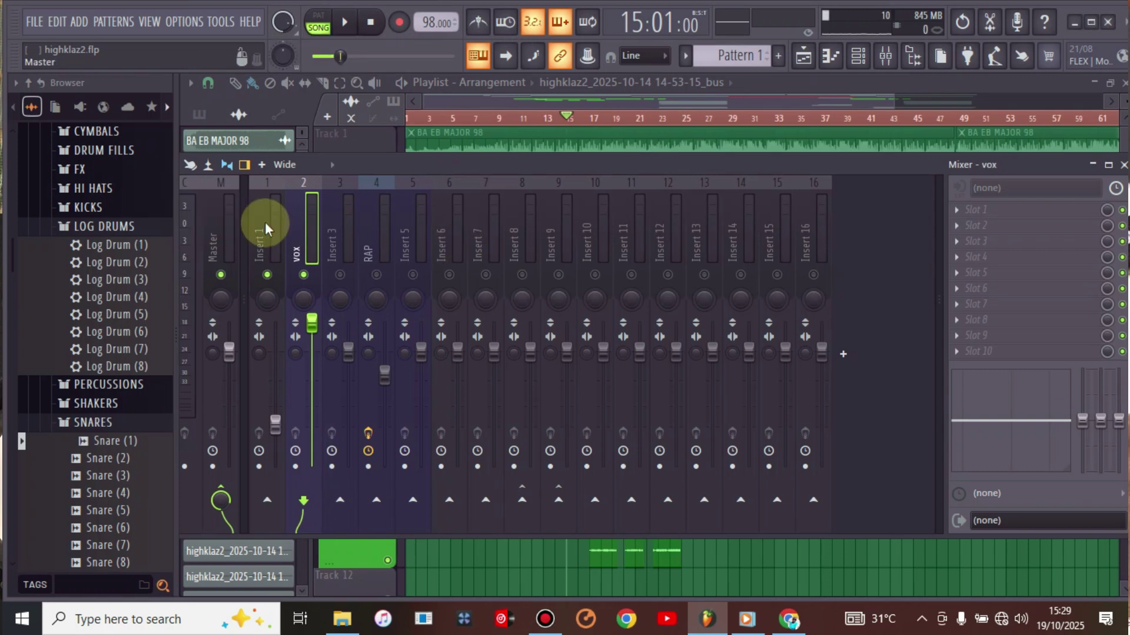
Rename mixer track Insert 1 as beat.
right_click(267, 244)
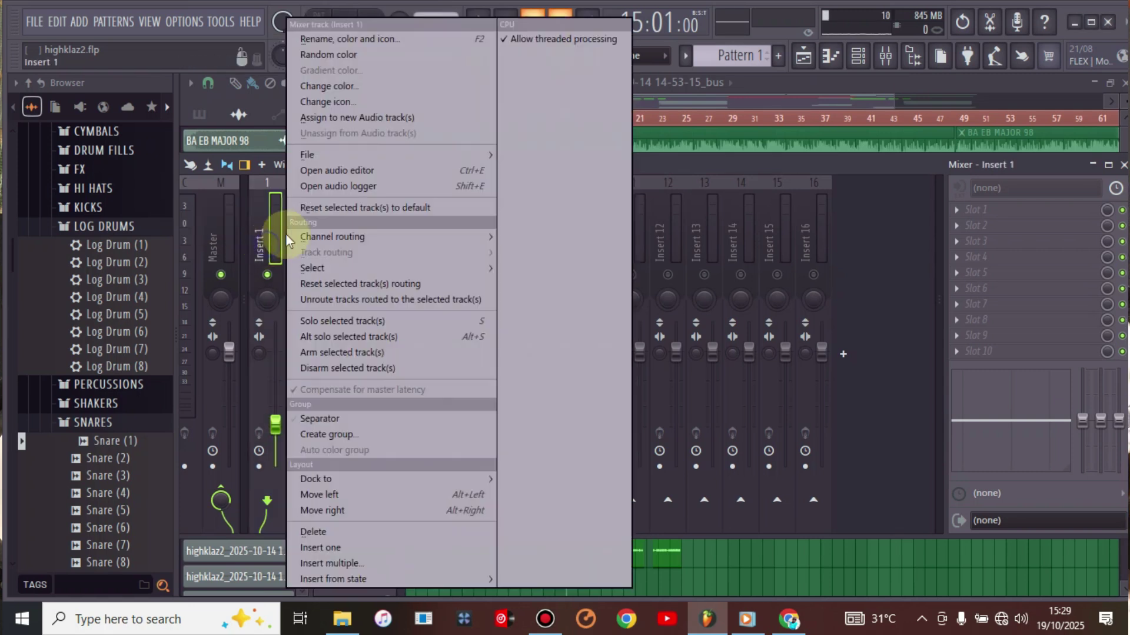
click(341, 40)
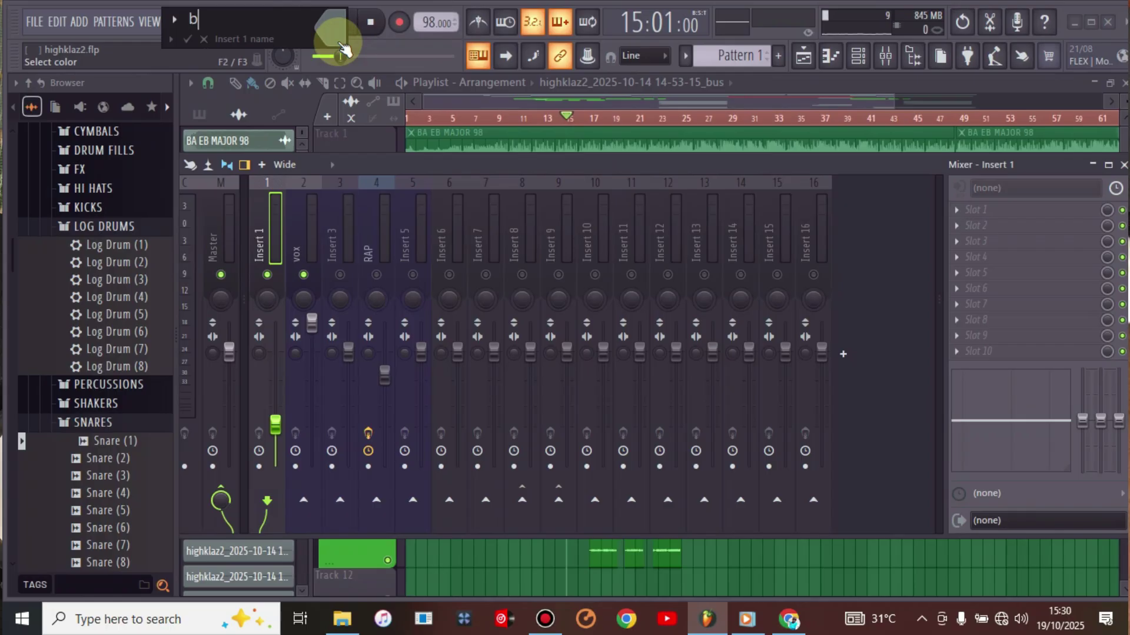
text(beat)
key(Return)
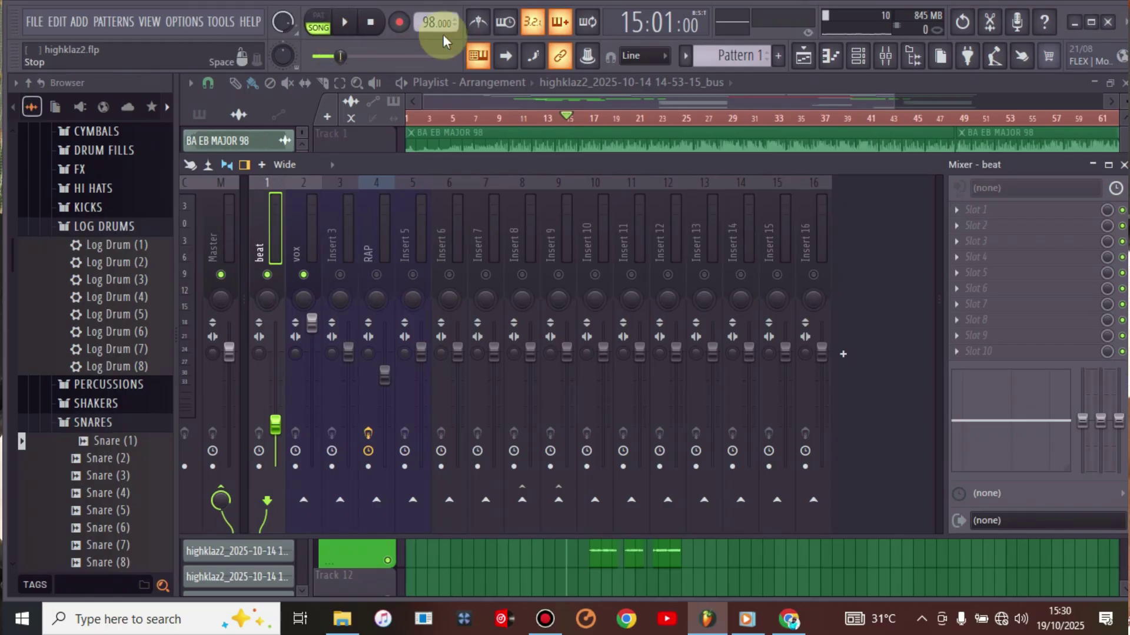
Rename mixer tracks Insert 3 and Insert 5 both as backs.
right_click(336, 233)
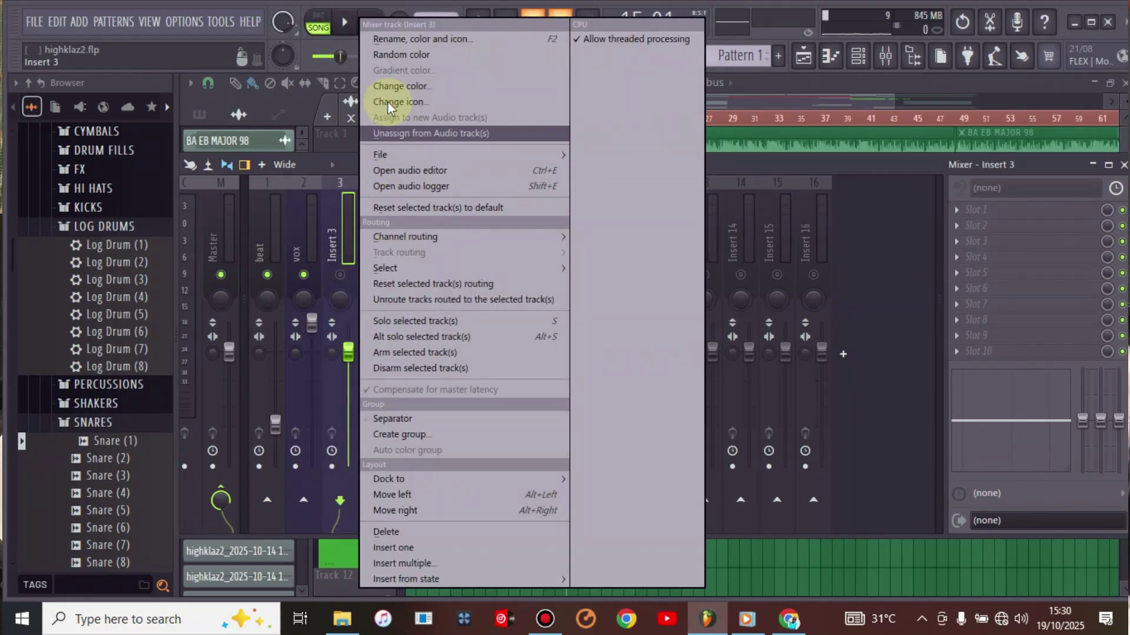
click(386, 42)
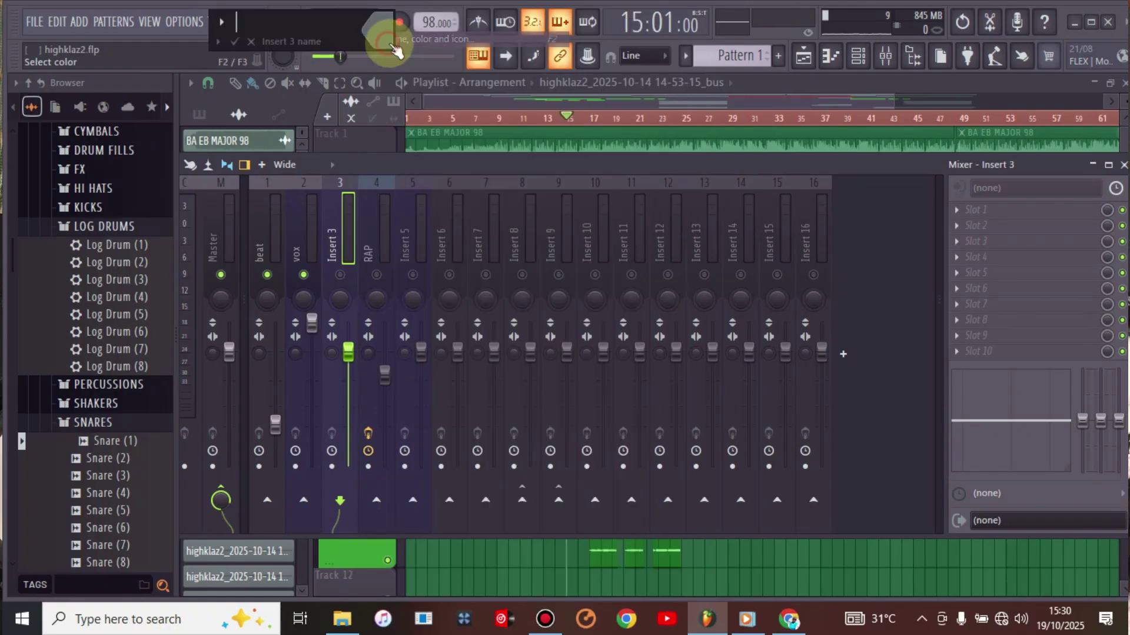
text(backs)
key(Return)
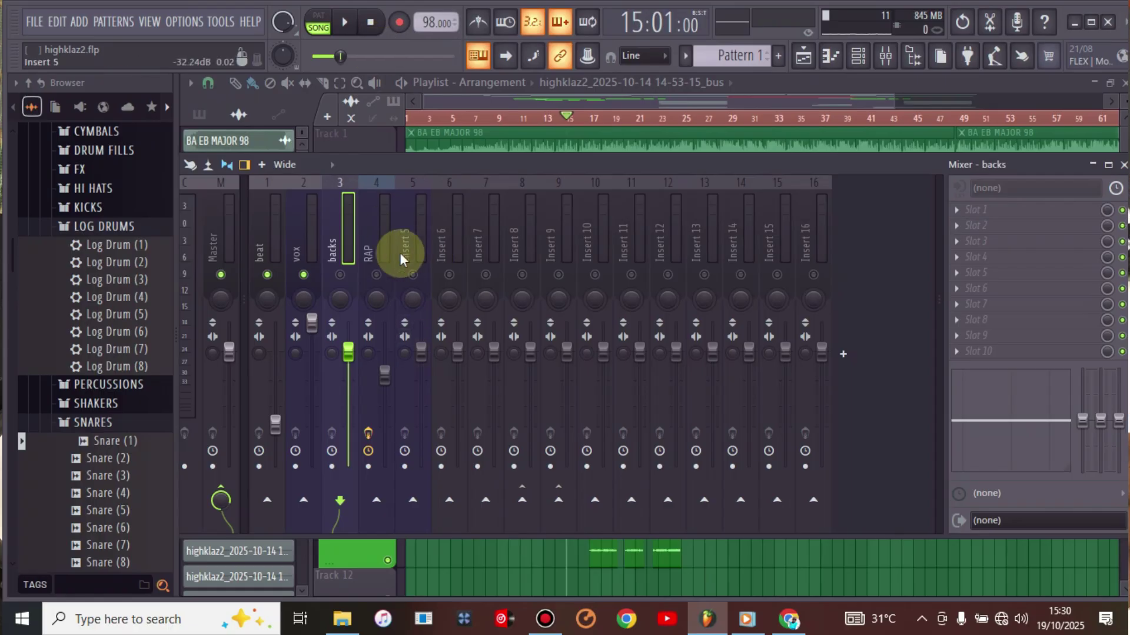
right_click(407, 221)
click(469, 40)
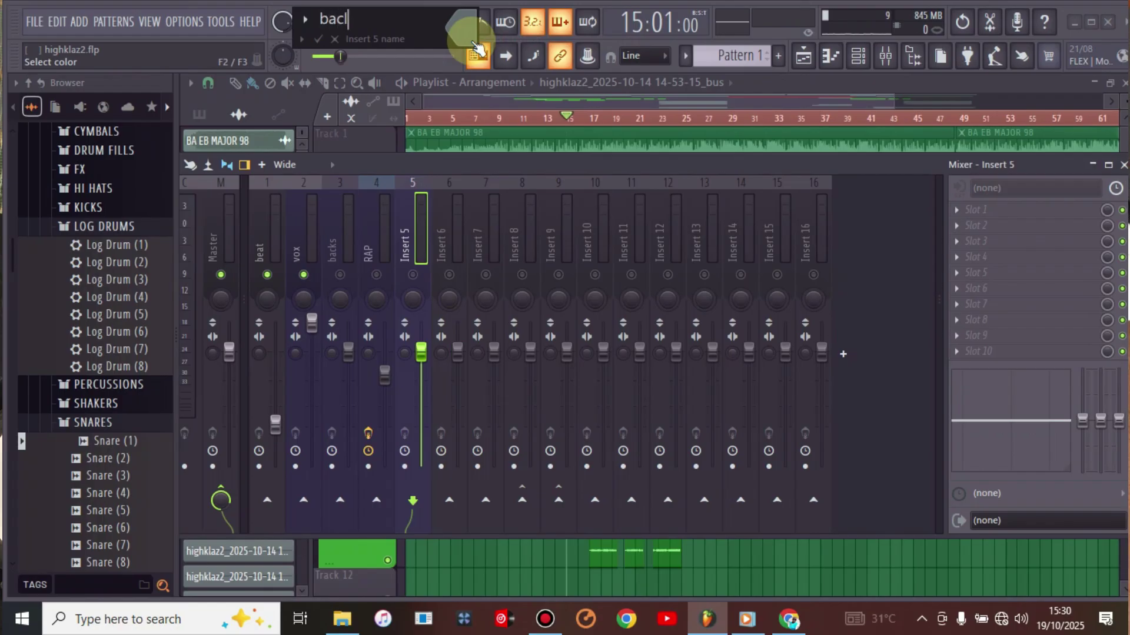
text(backs)
key(Return)
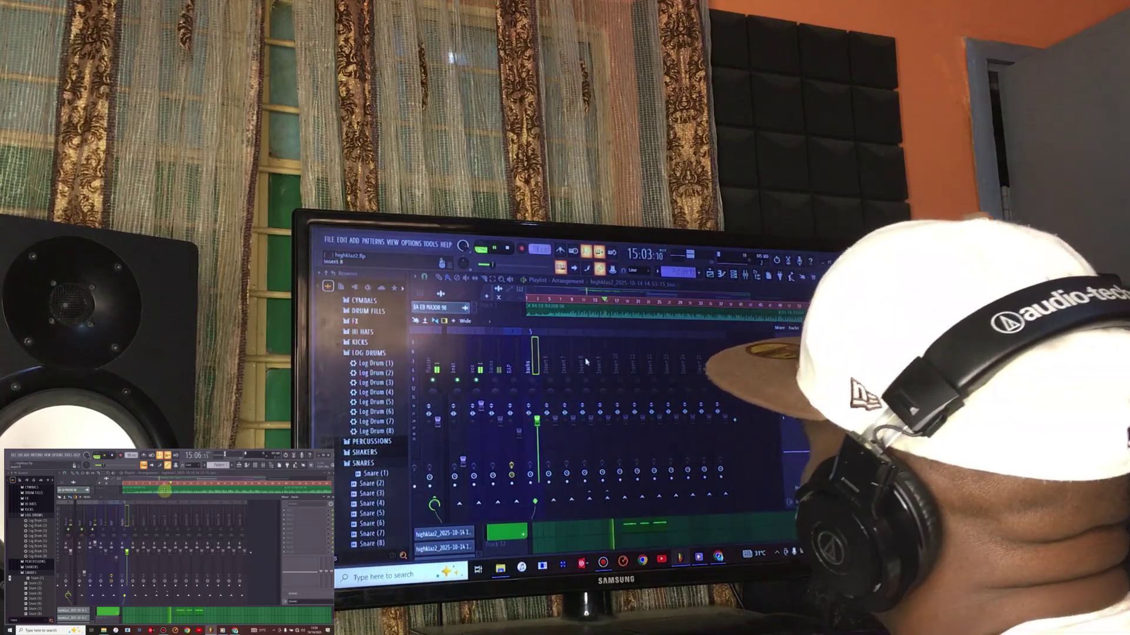
Play the song from the beginning and from bar 9 while watching the mixer track levels.
click(161, 479)
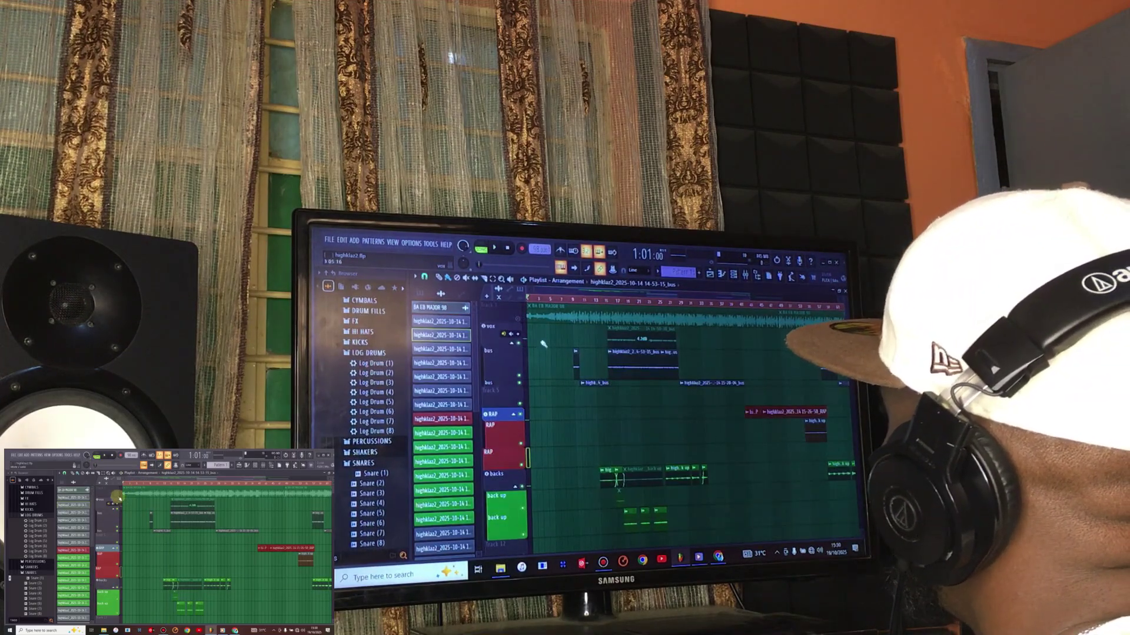
key(space)
click(262, 465)
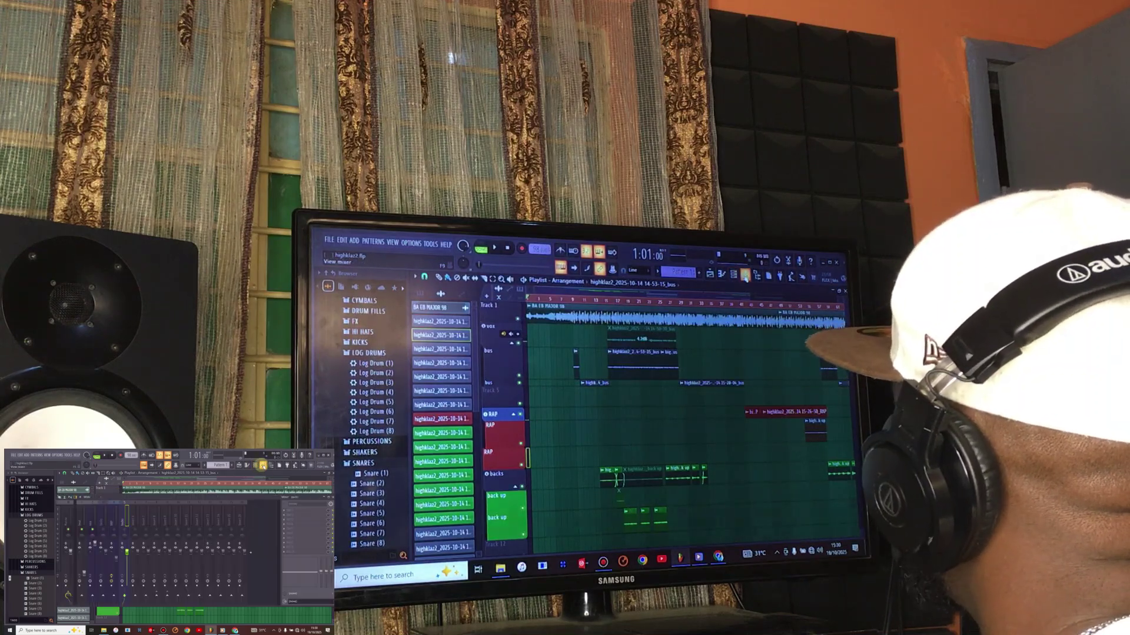
key(space)
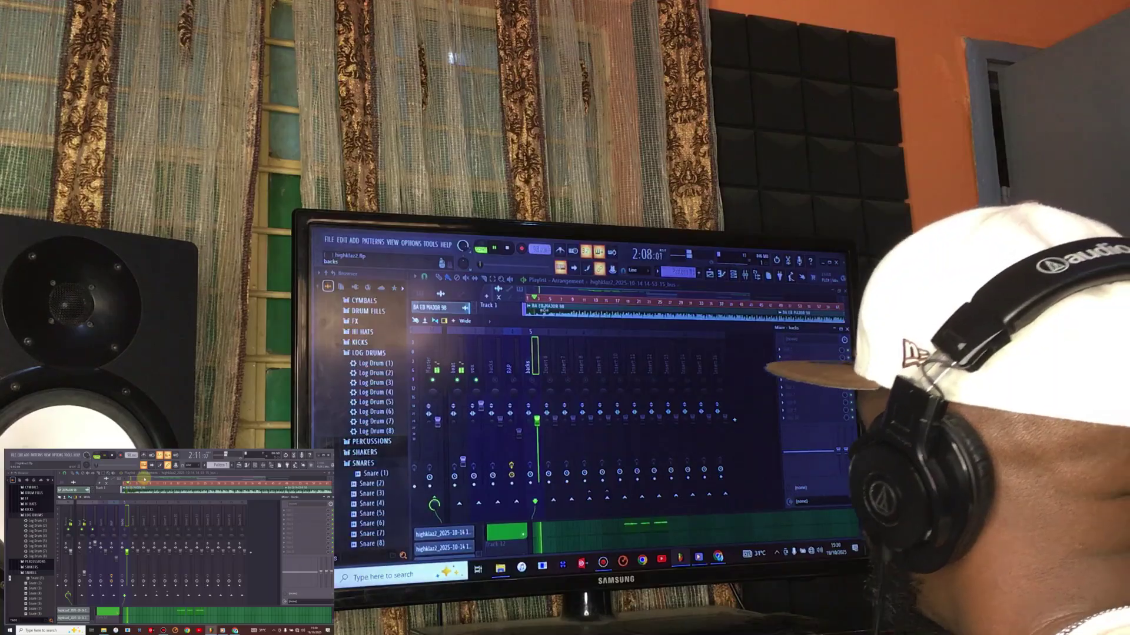
click(144, 479)
click(150, 483)
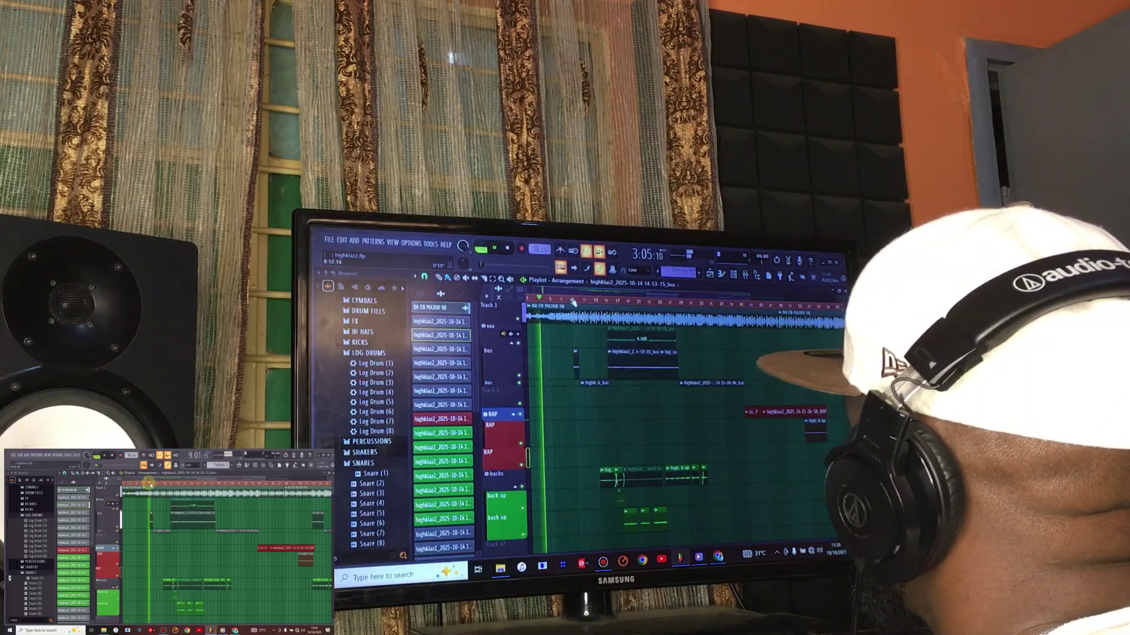
click(263, 465)
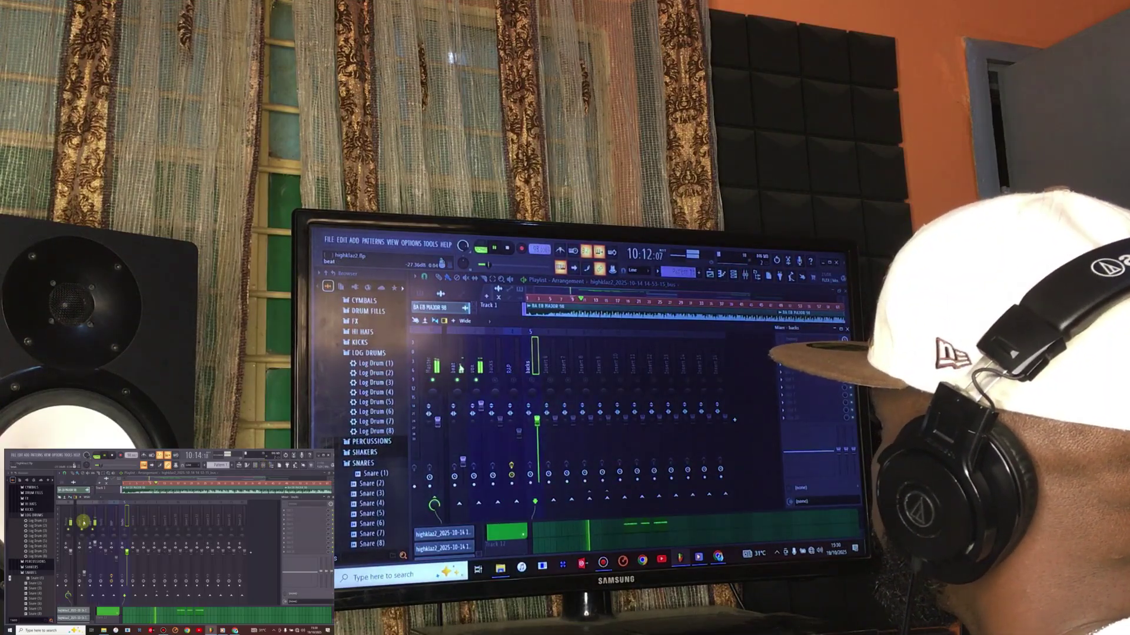
Load the NS1 Stereo noise suppressor into the first effect slot of the vox track and move its window clear of the mixer tracks.
click(94, 519)
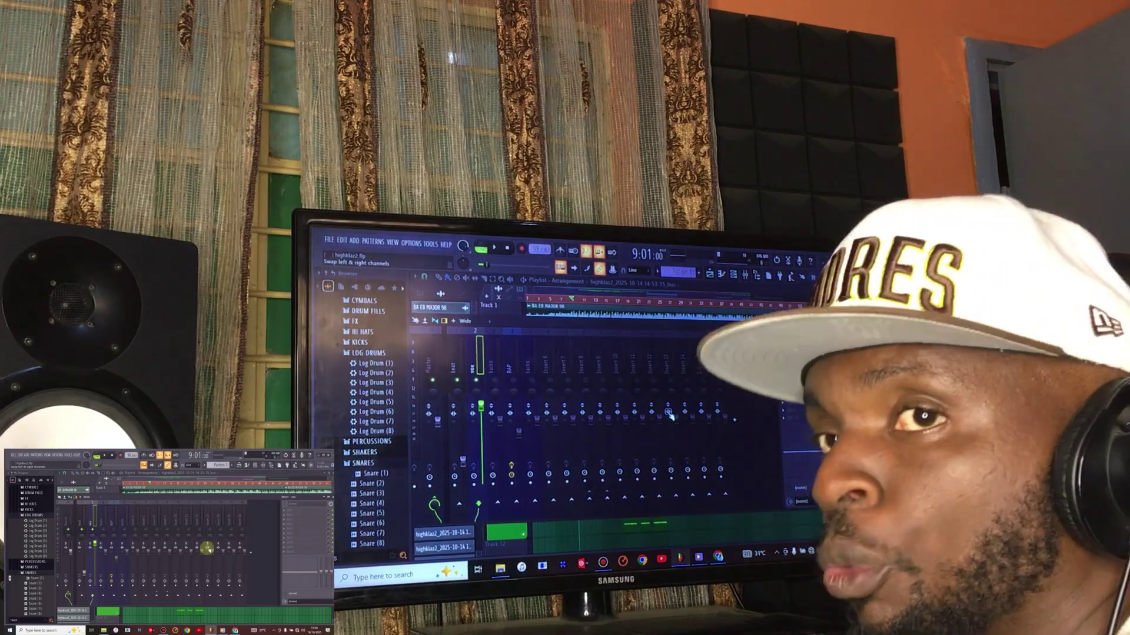
click(284, 511)
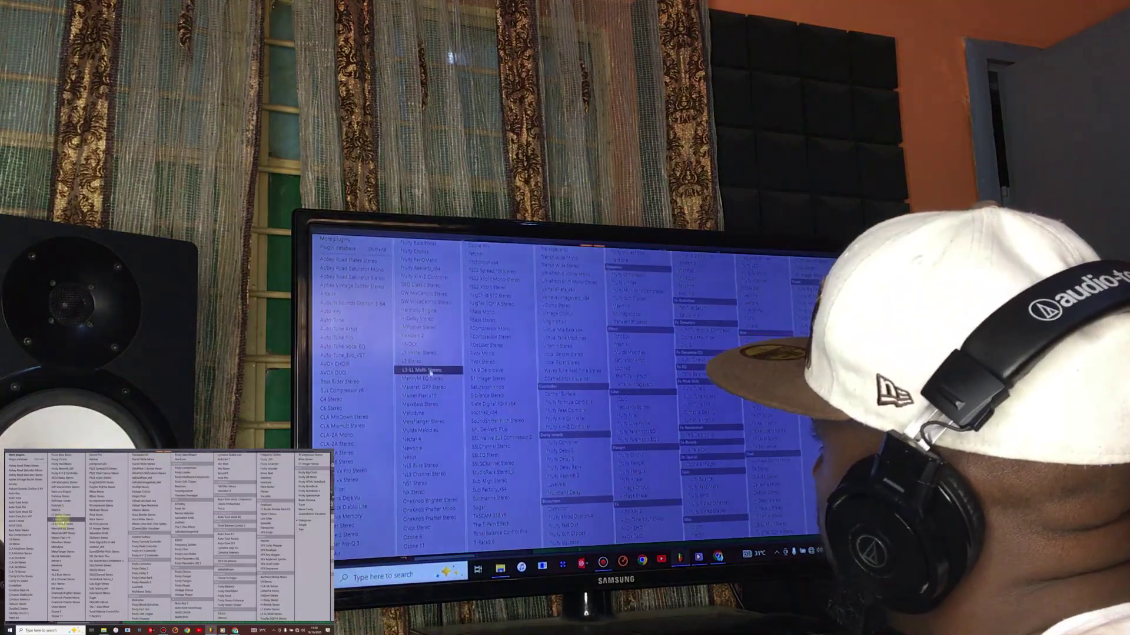
key(n)
key(n)
key(n)
key(n)
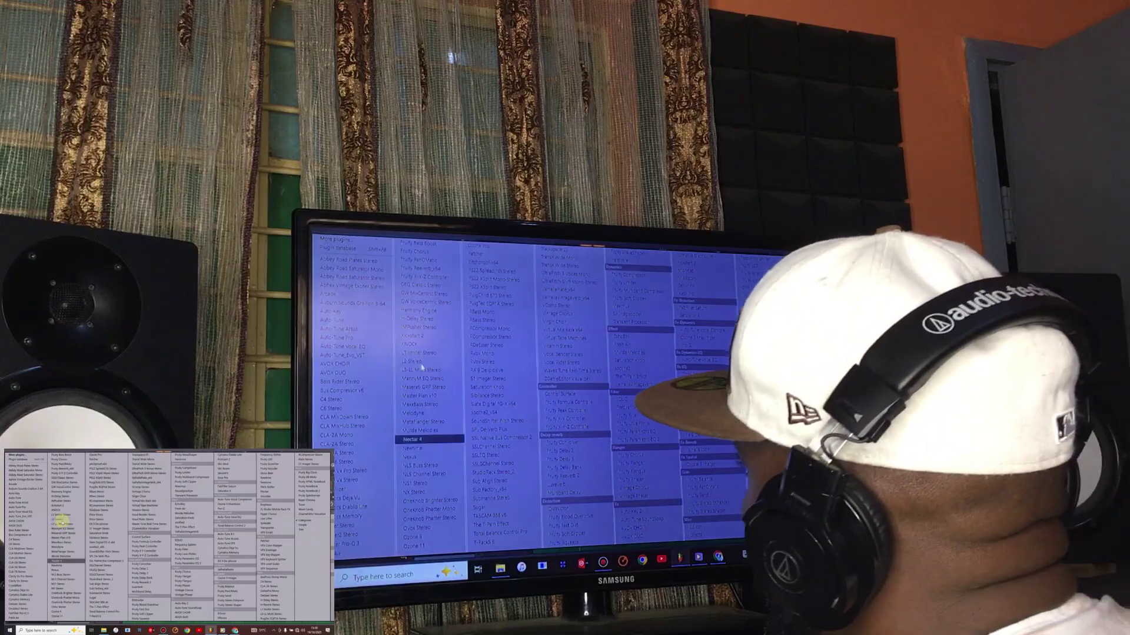
key(n)
key(n)
key(Return)
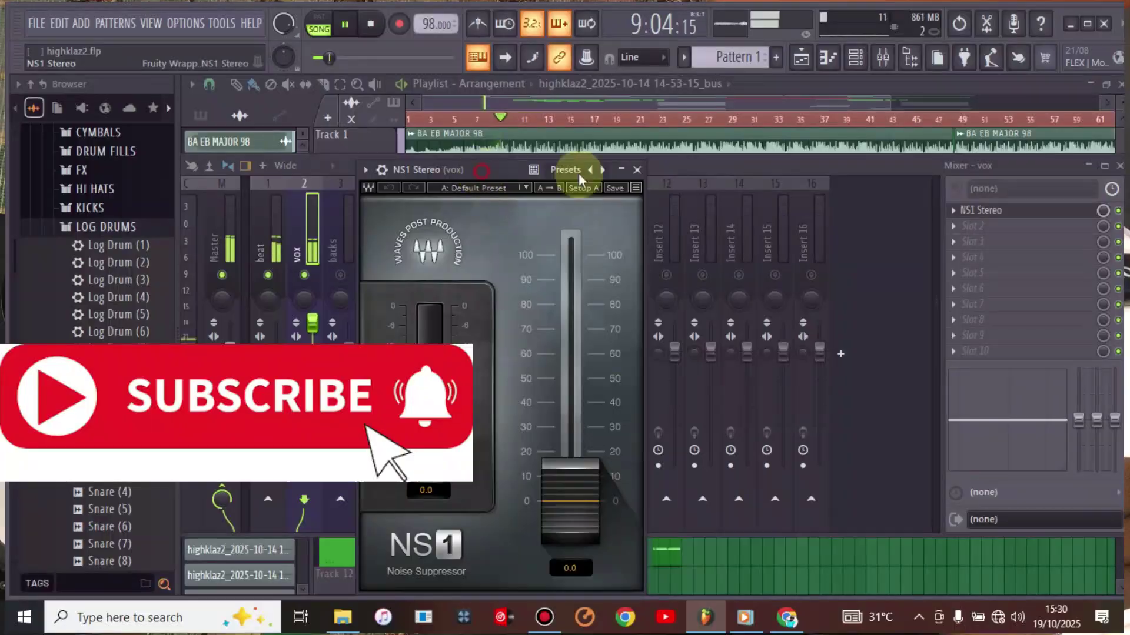
drag(577, 173, 700, 150)
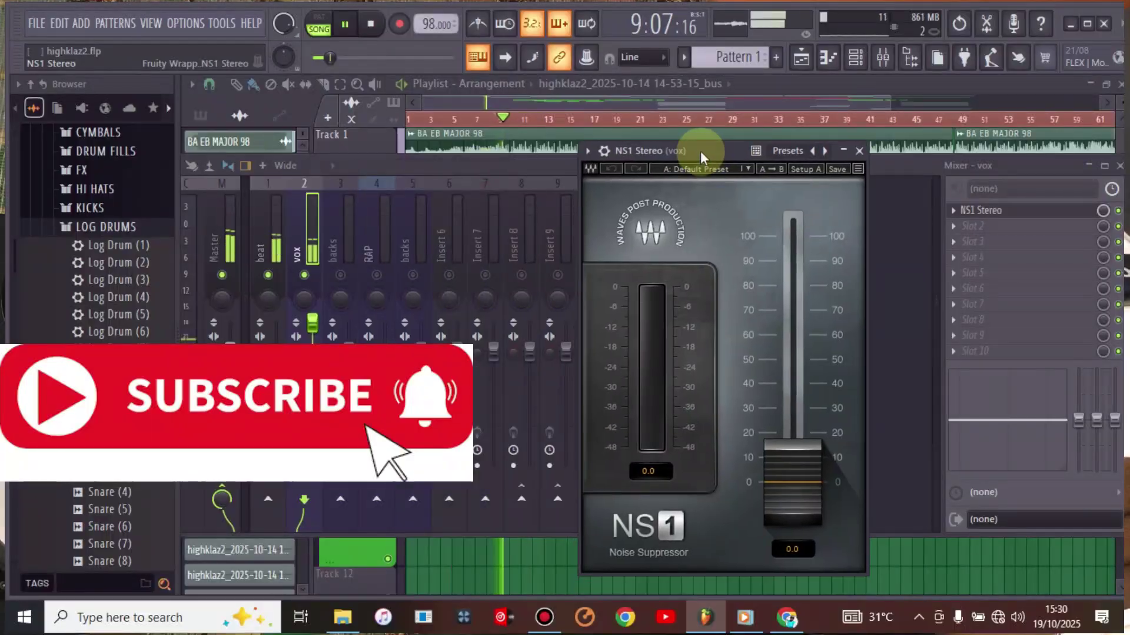
Solo the vox mixer track and replay it from bar 9 to hear the vocal alone.
click(778, 503)
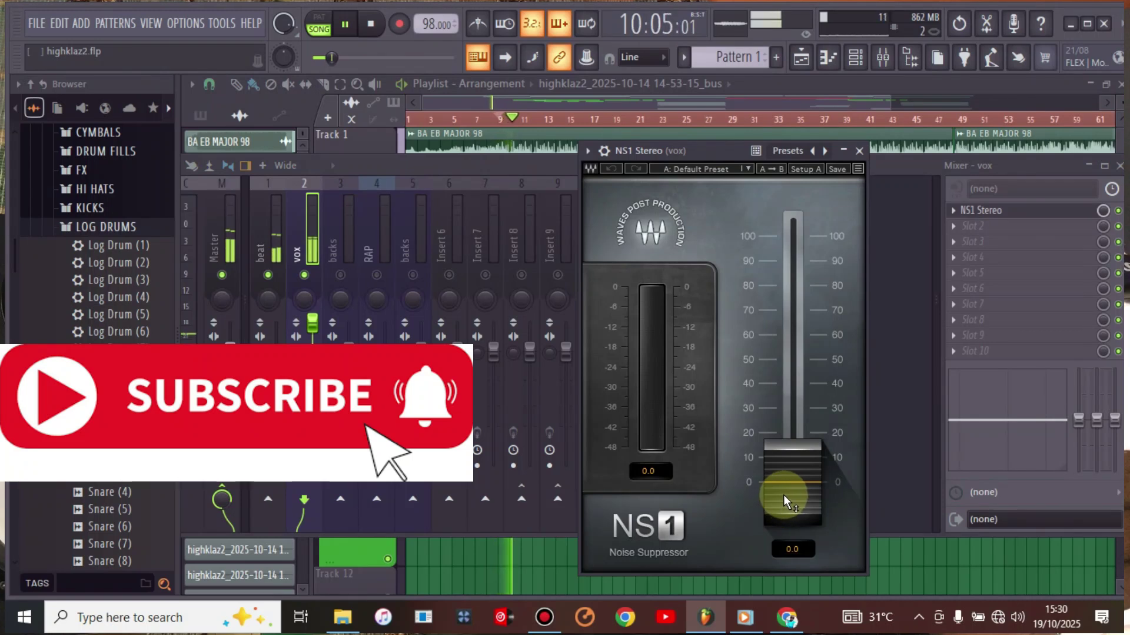
click(268, 275)
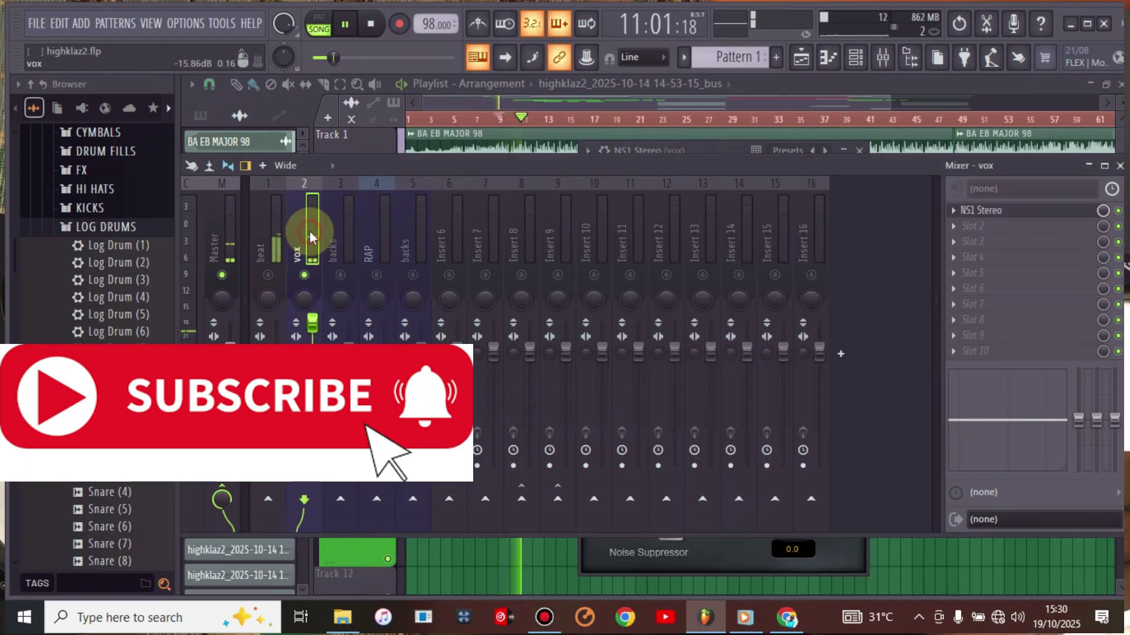
click(1015, 212)
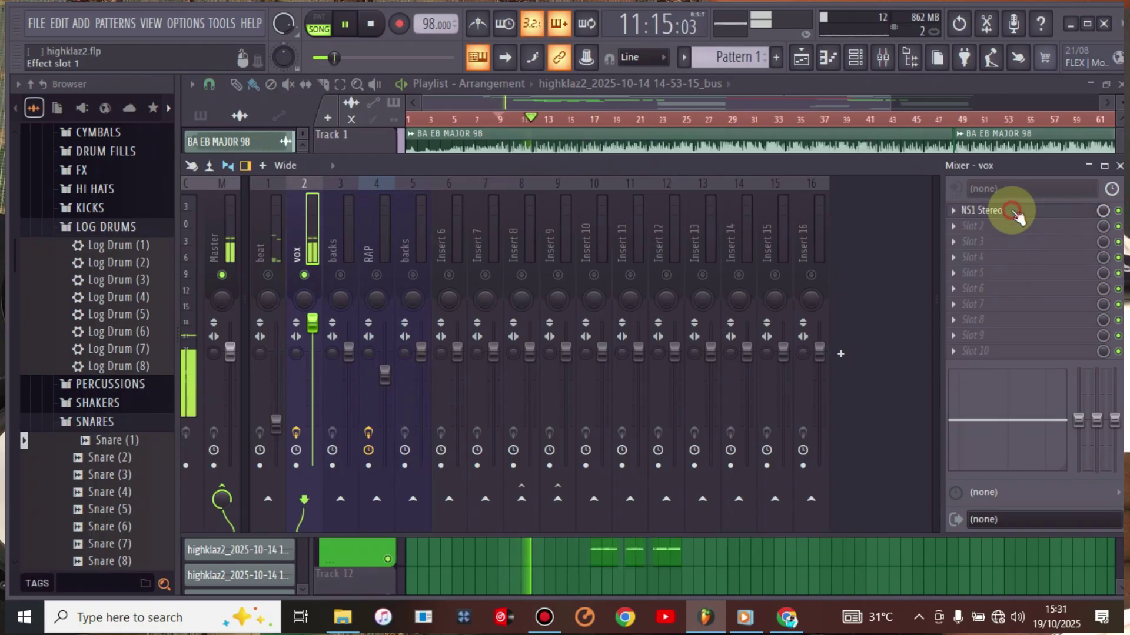
key(space)
key(space)
Set the NS1 noise suppression on the vox track to 10.1 and stop playback.
click(1018, 212)
drag(801, 478, 805, 466)
key(space)
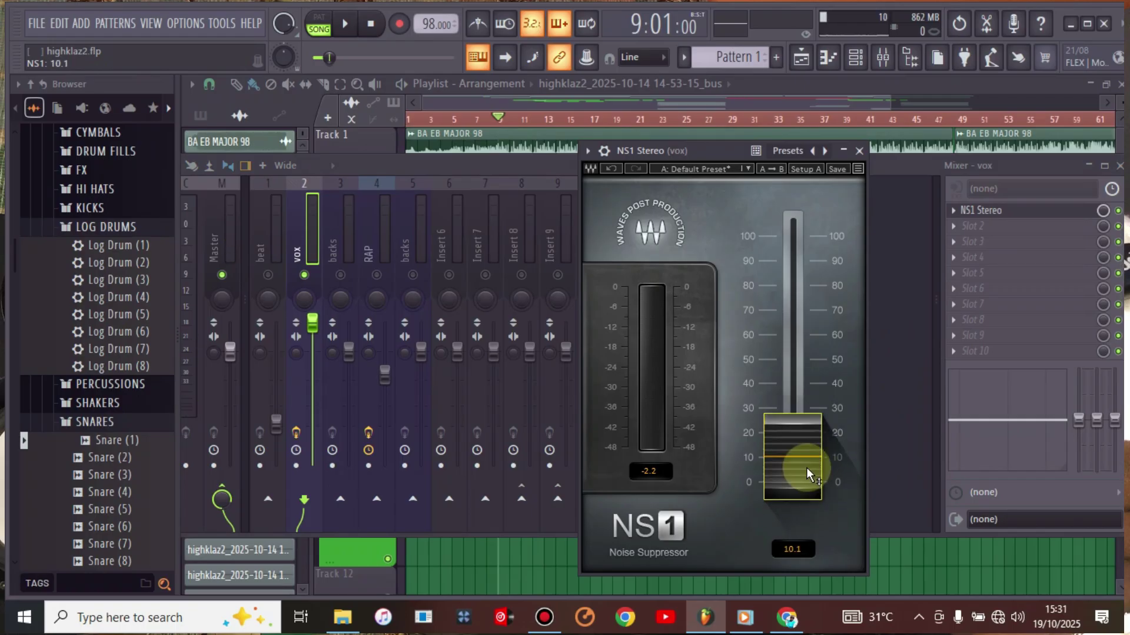
Set the NS1 noise suppression on the vox track to 48.5 while replaying from bar 9, and close its window.
key(space)
drag(771, 482, 772, 356)
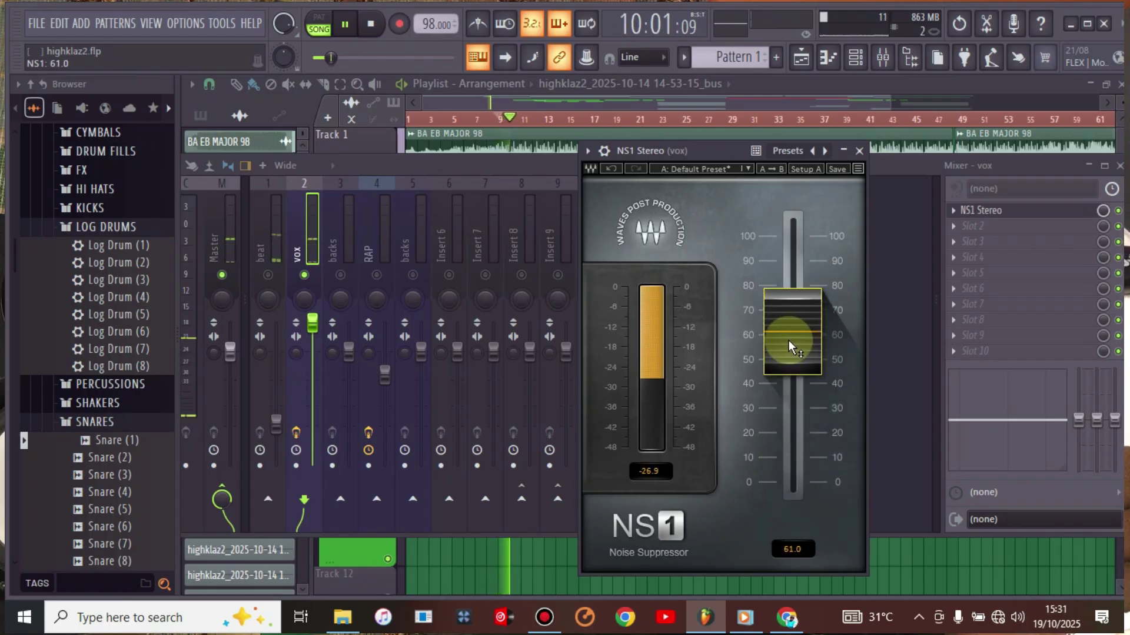
drag(796, 345, 796, 376)
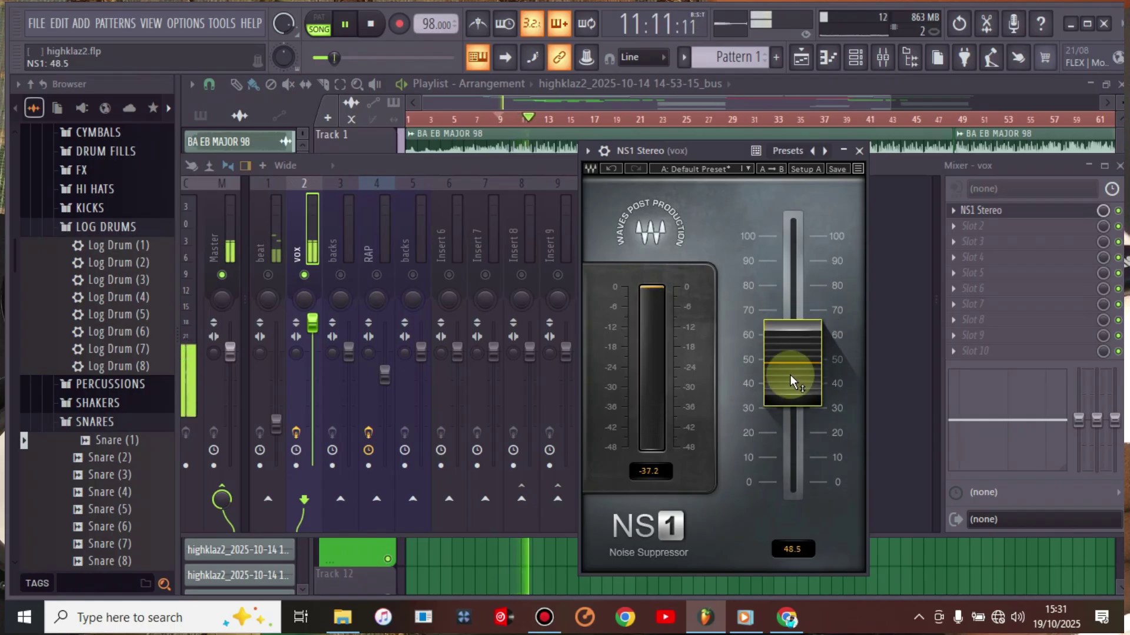
key(space)
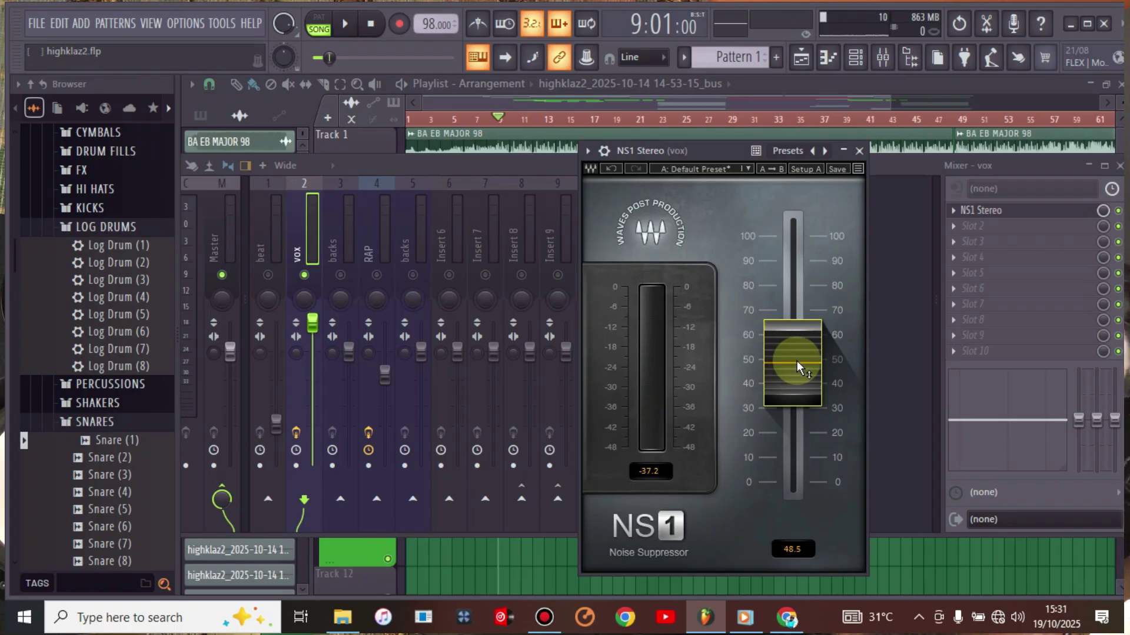
click(859, 151)
Load RCompressor Stereo into the vox track's second effect slot and set its threshold to -21.0 and ratio to 3.00.
click(959, 231)
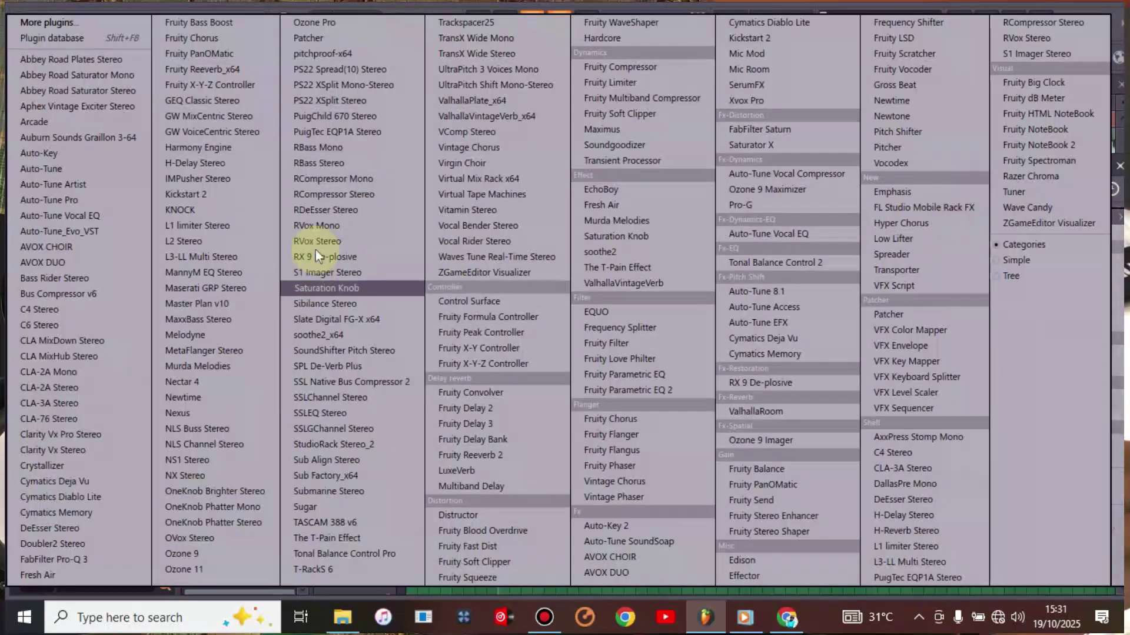
click(355, 193)
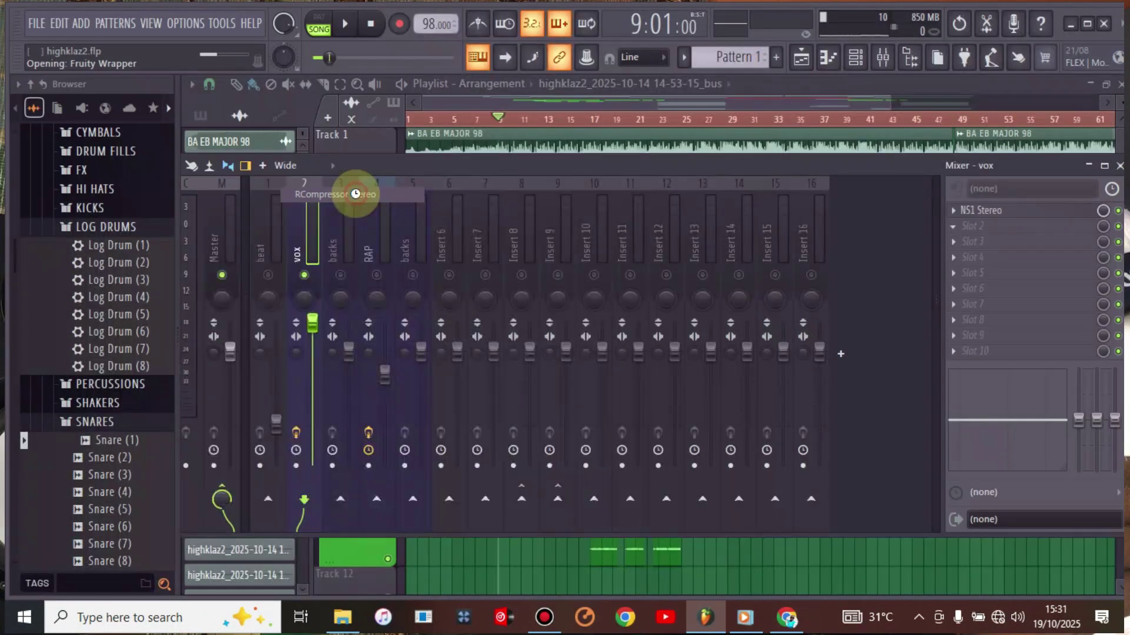
key(space)
drag(239, 276, 239, 302)
key(space)
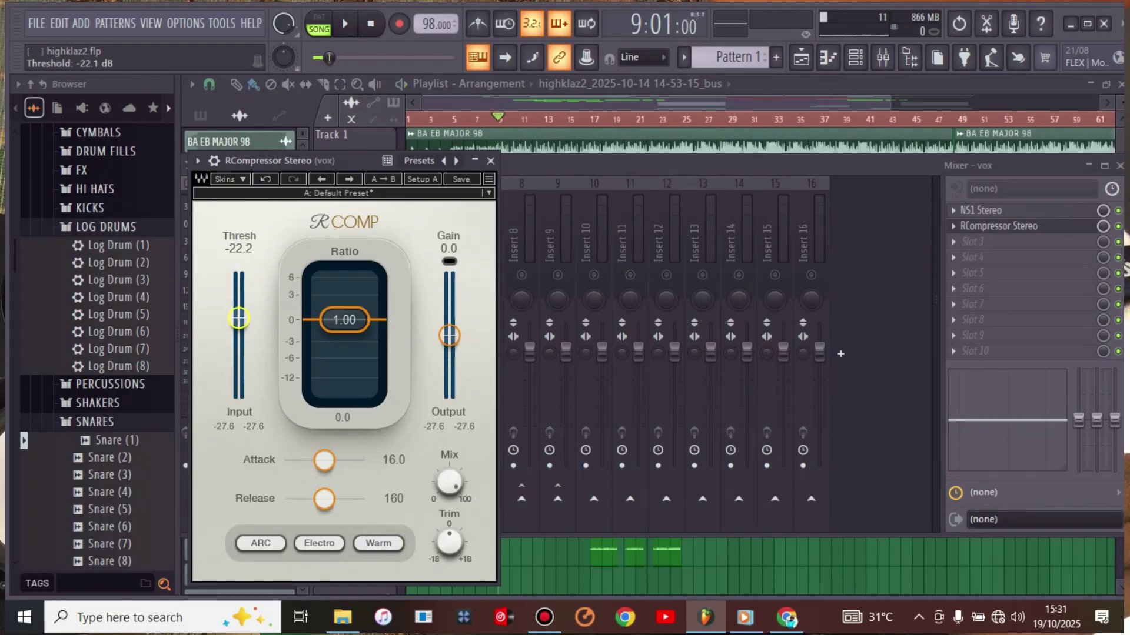
drag(344, 320, 344, 341)
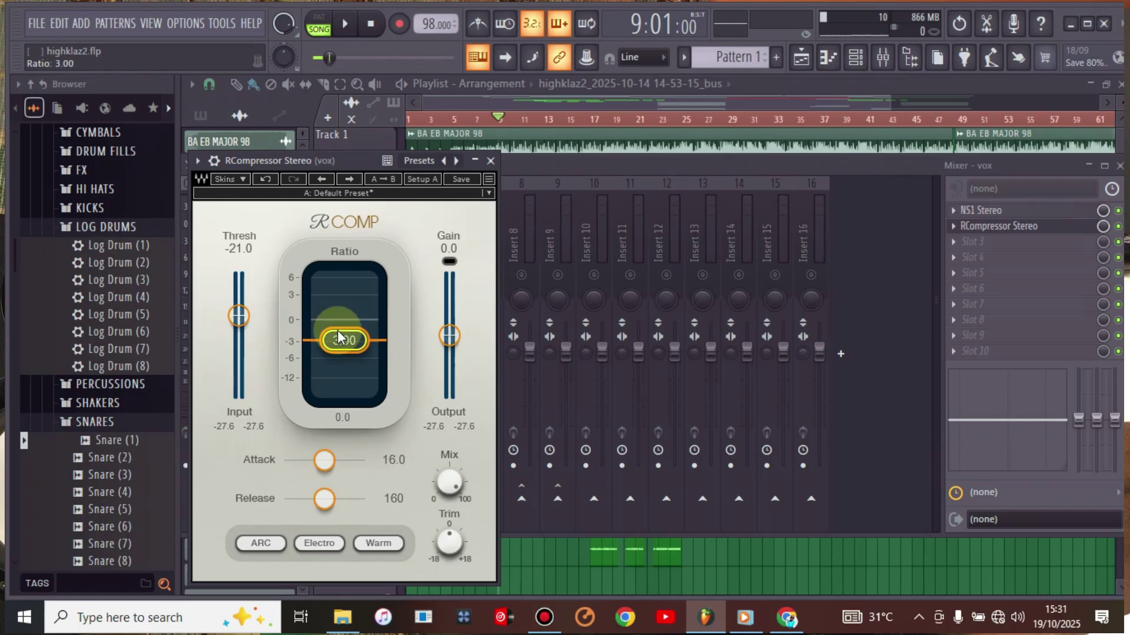
Set the compressor's attack to 4.08 and output gain to 10.0 during playback, and move its window clear of the vox track.
drag(324, 460, 322, 460)
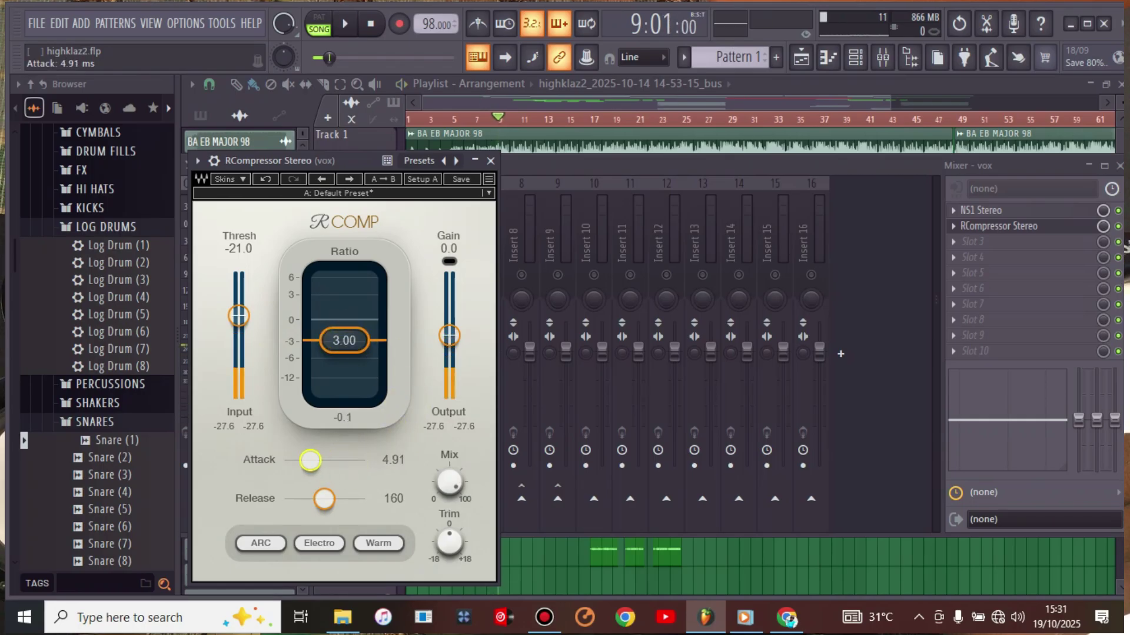
key(space)
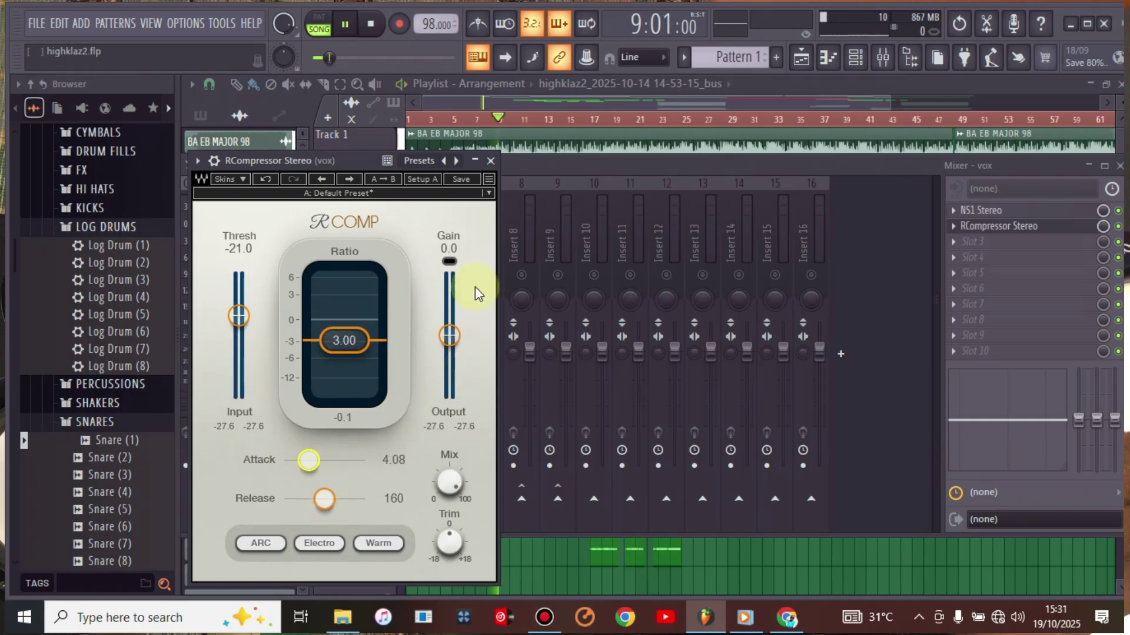
key(space)
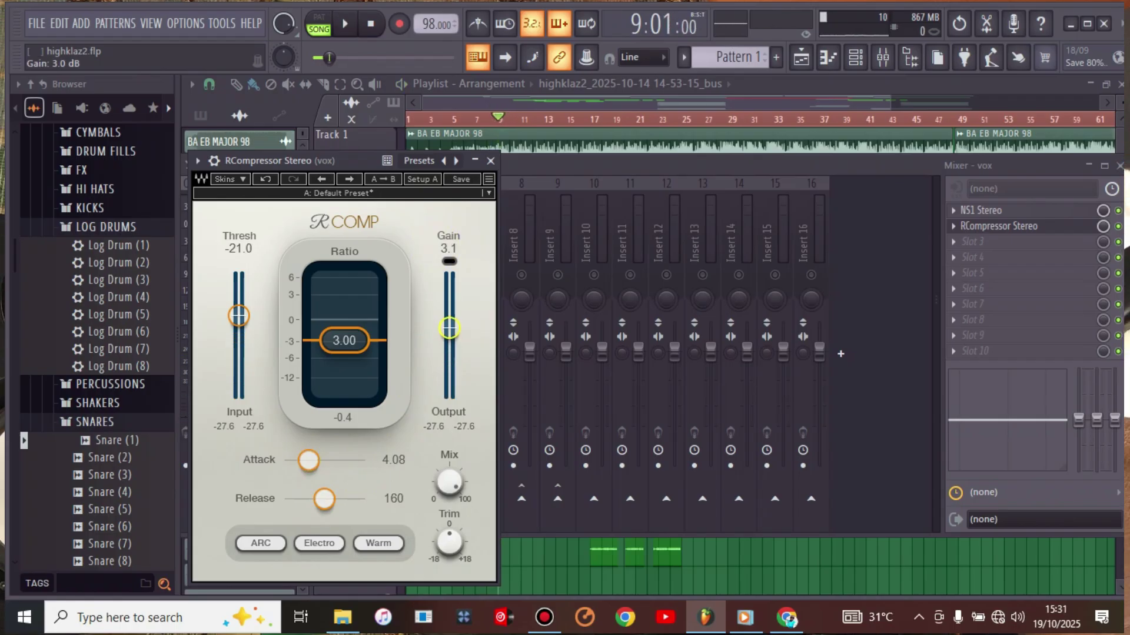
drag(449, 321, 451, 313)
key(space)
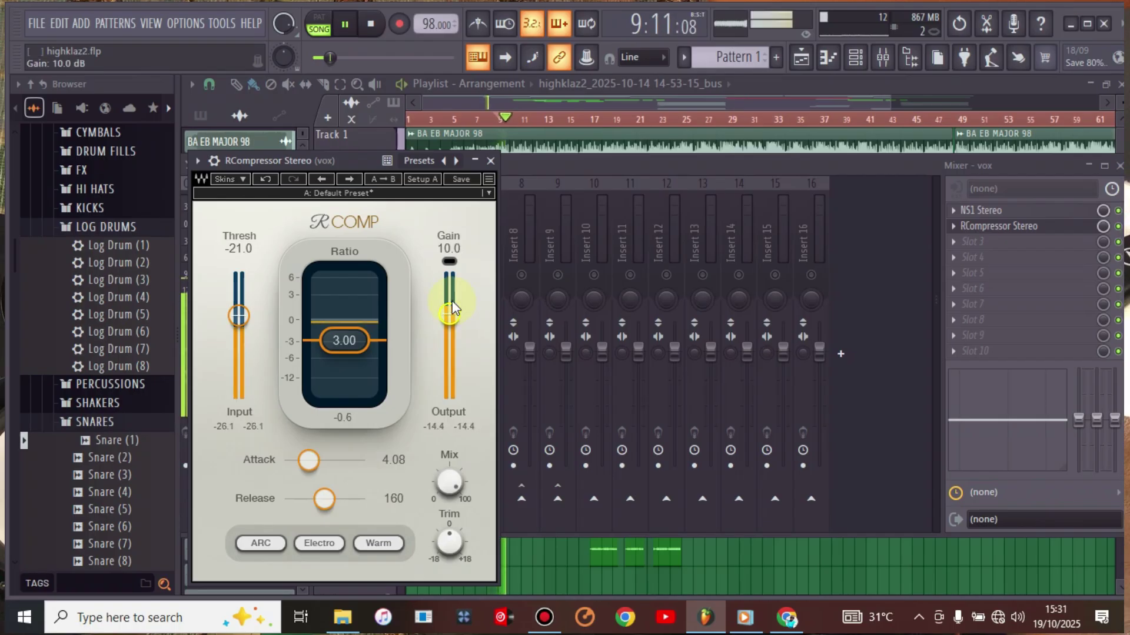
drag(353, 160, 758, 146)
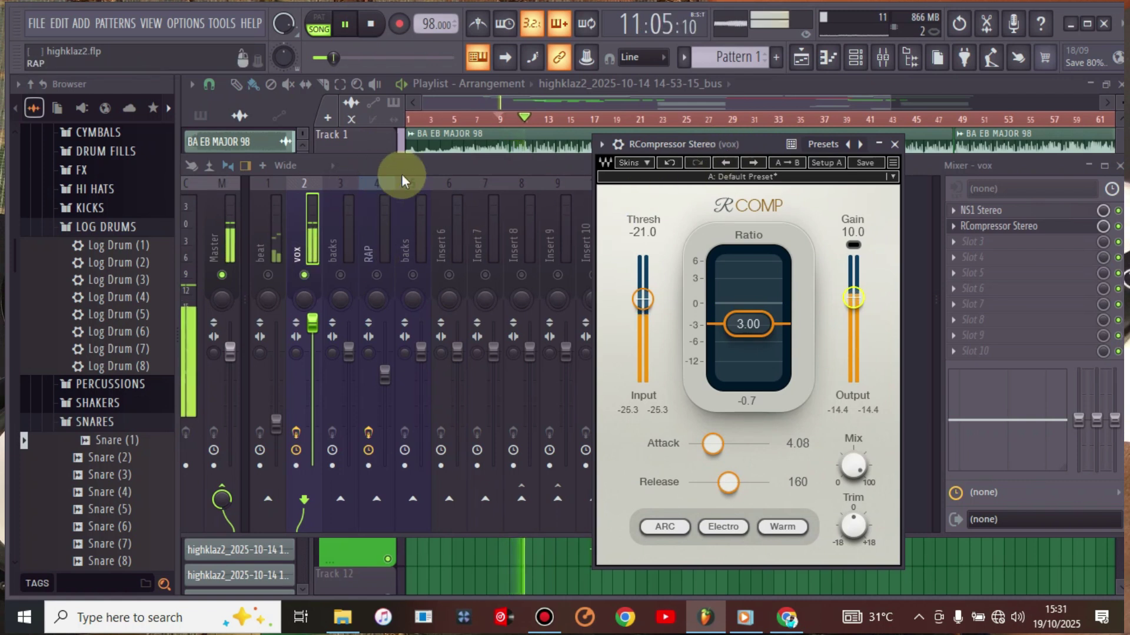
Unmute the beat mixer track and raise its volume fader while replaying from bar 9 alongside the vocal.
click(449, 163)
key(space)
key(space)
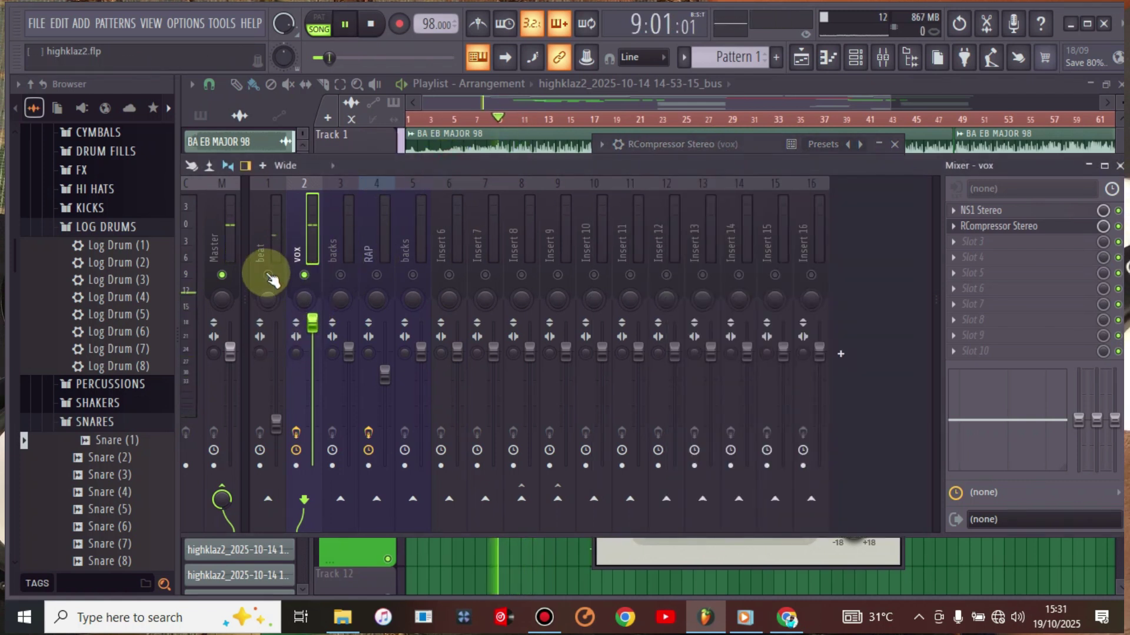
click(268, 275)
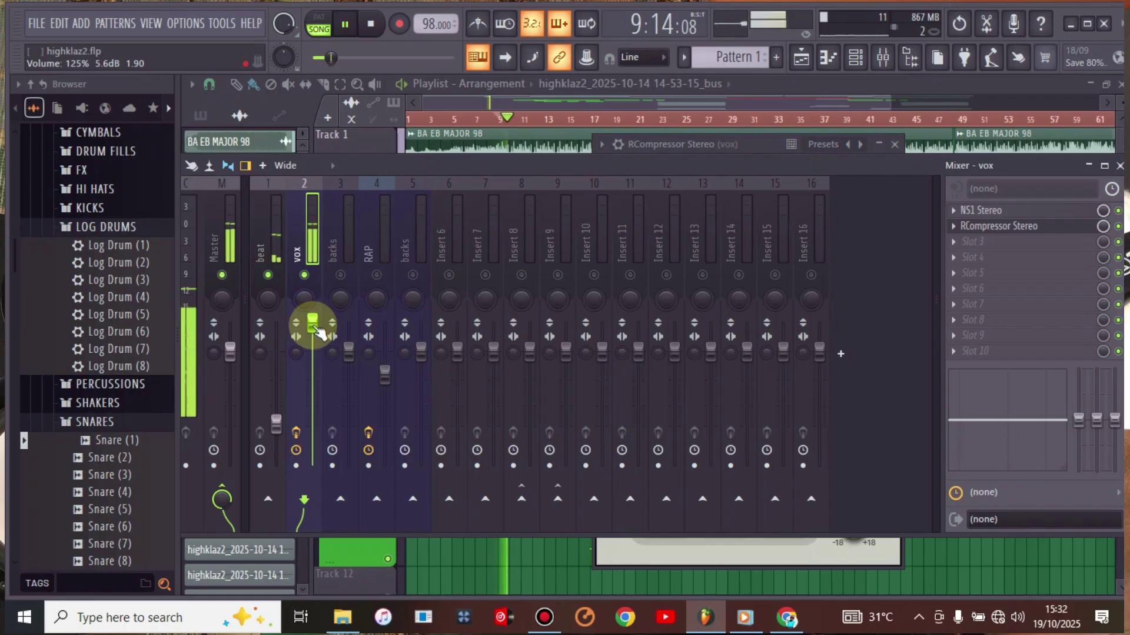
drag(275, 422, 276, 397)
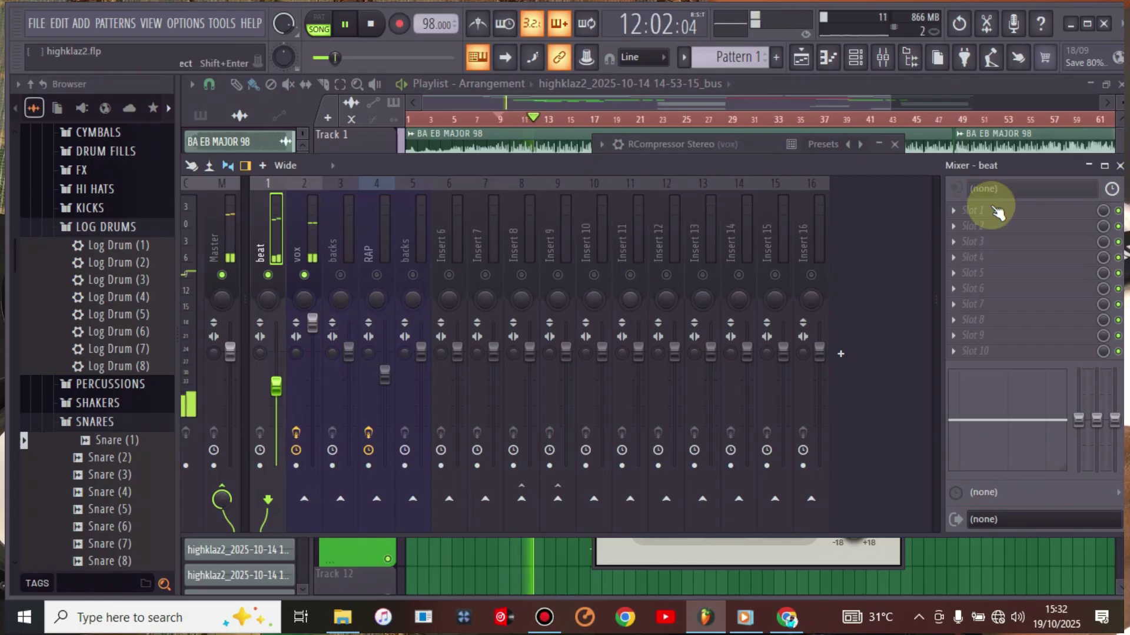
key(space)
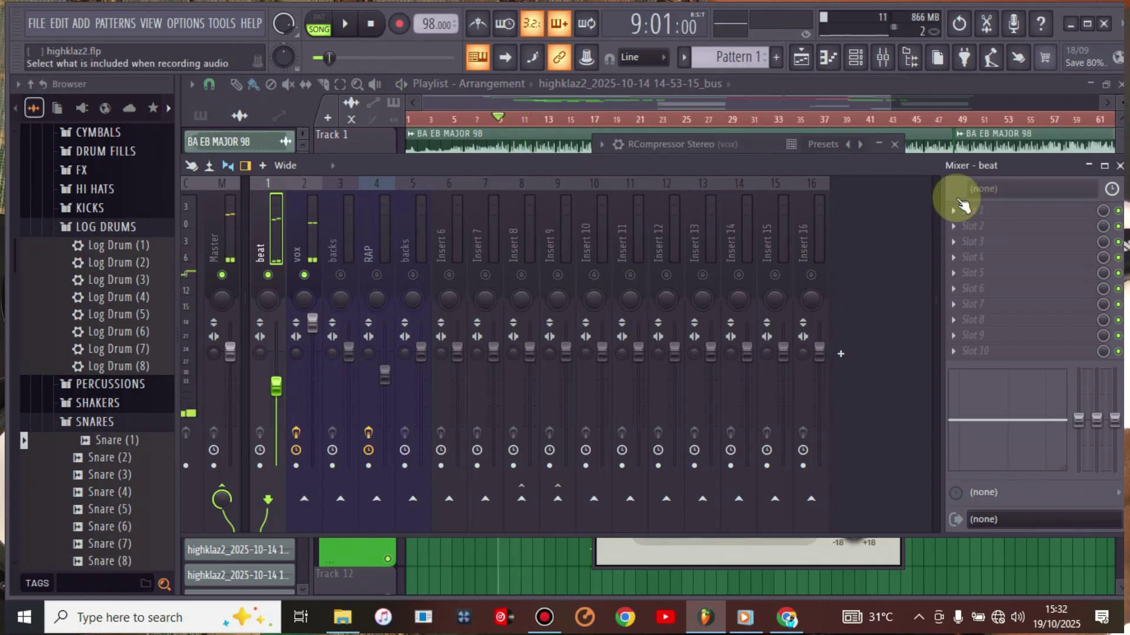
Load Auto-Key into the first effect slot of the beat track and reposition its window.
click(303, 228)
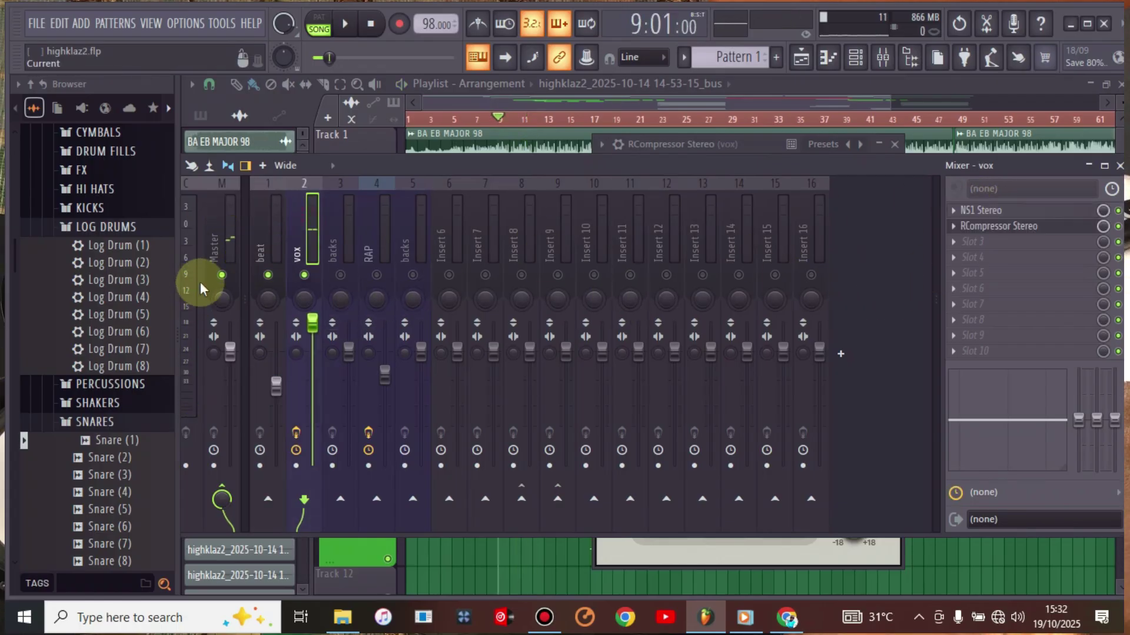
click(272, 241)
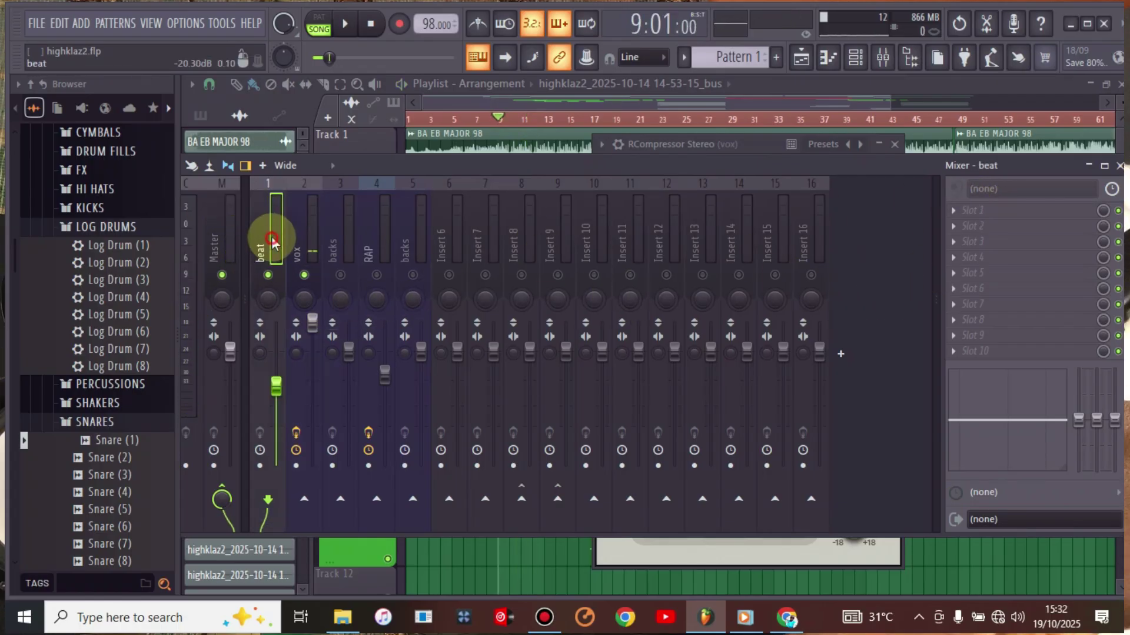
click(963, 211)
click(51, 153)
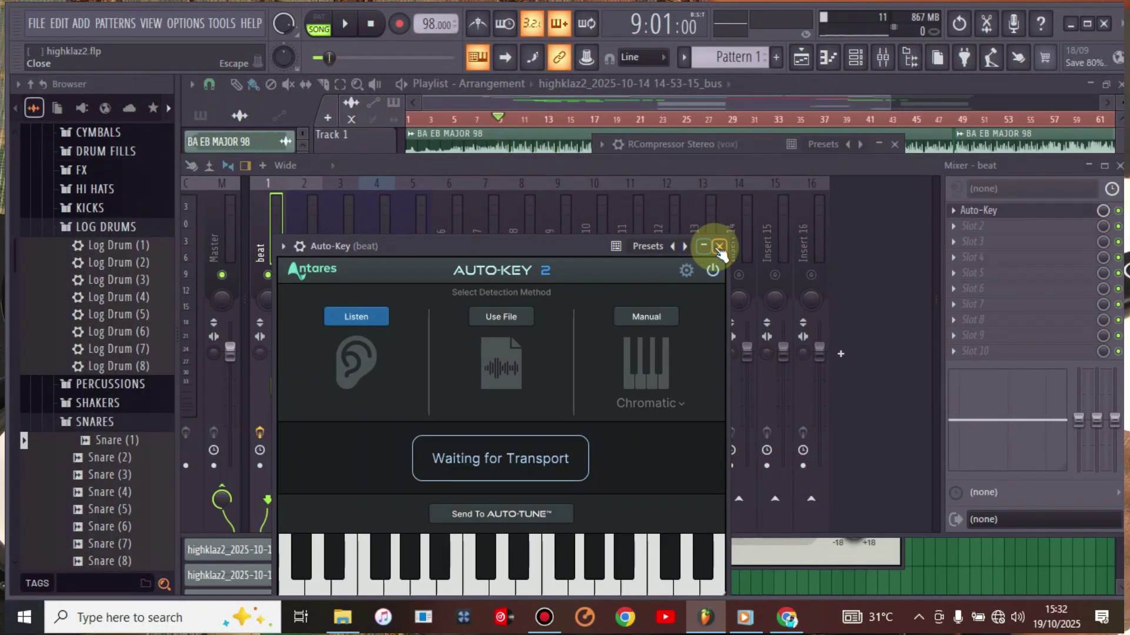
drag(490, 250, 538, 228)
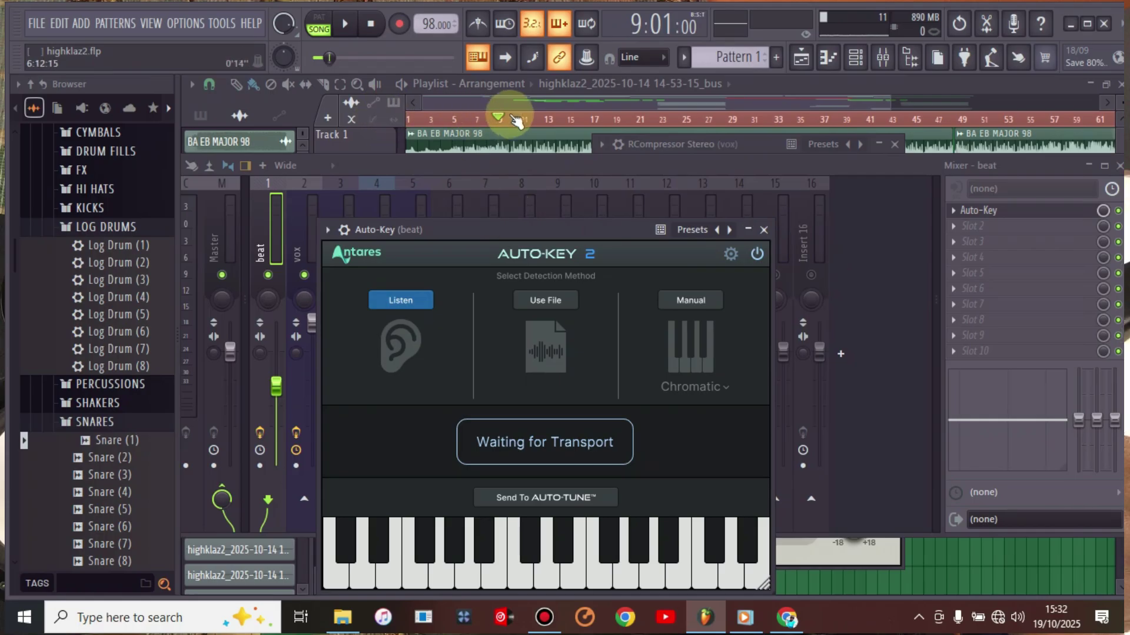
Return the playhead to bar 1, and reopen the Auto-Key window clear of the beat track.
click(375, 120)
click(882, 66)
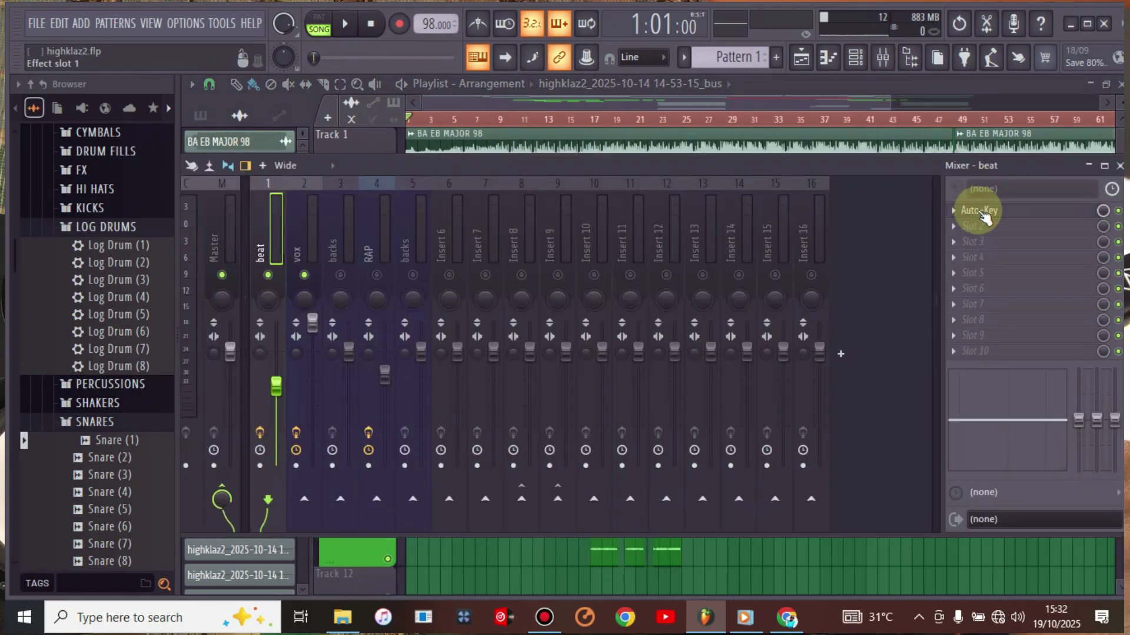
click(980, 211)
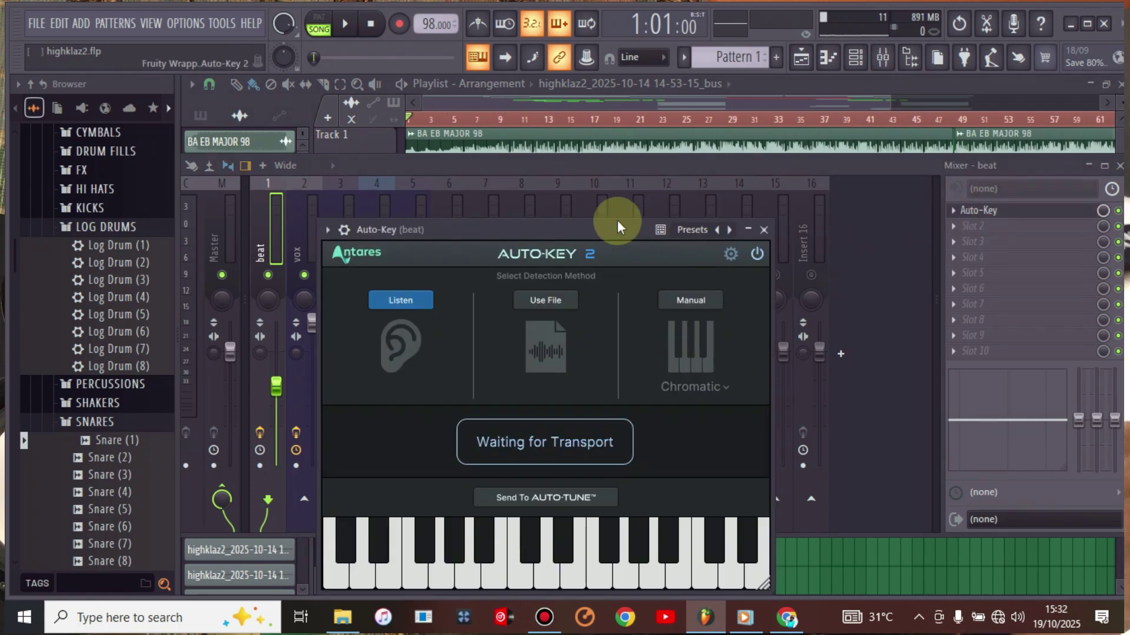
drag(618, 224, 594, 174)
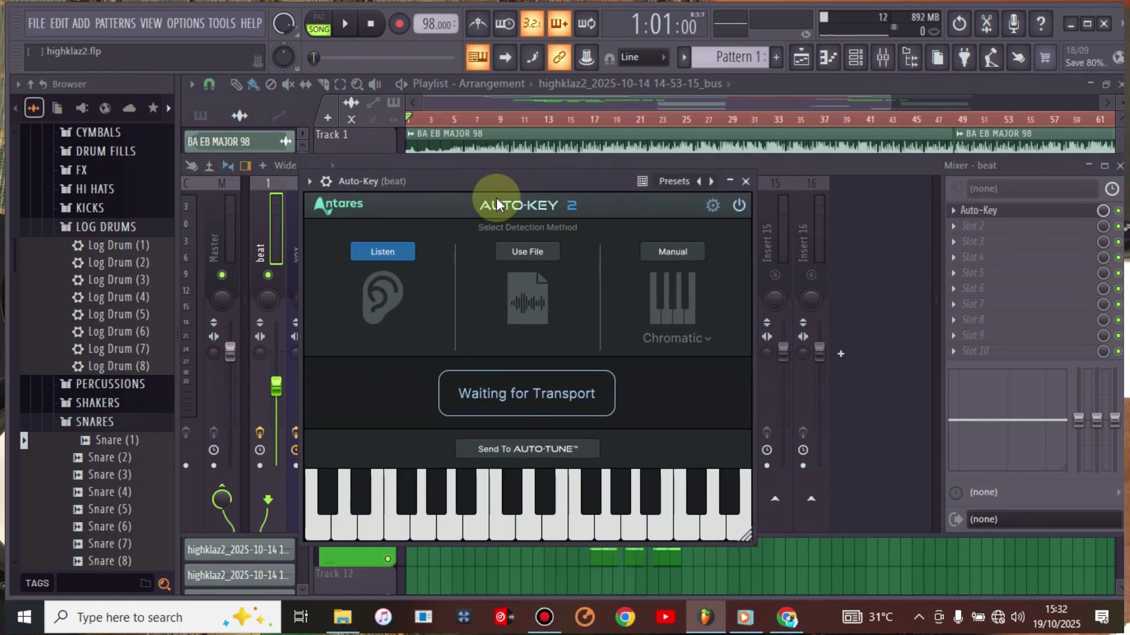
drag(497, 186, 545, 172)
Play the song from bar 1 to detect the beat's key with Auto-Key's Listen mode, and close its window.
key(space)
key(space)
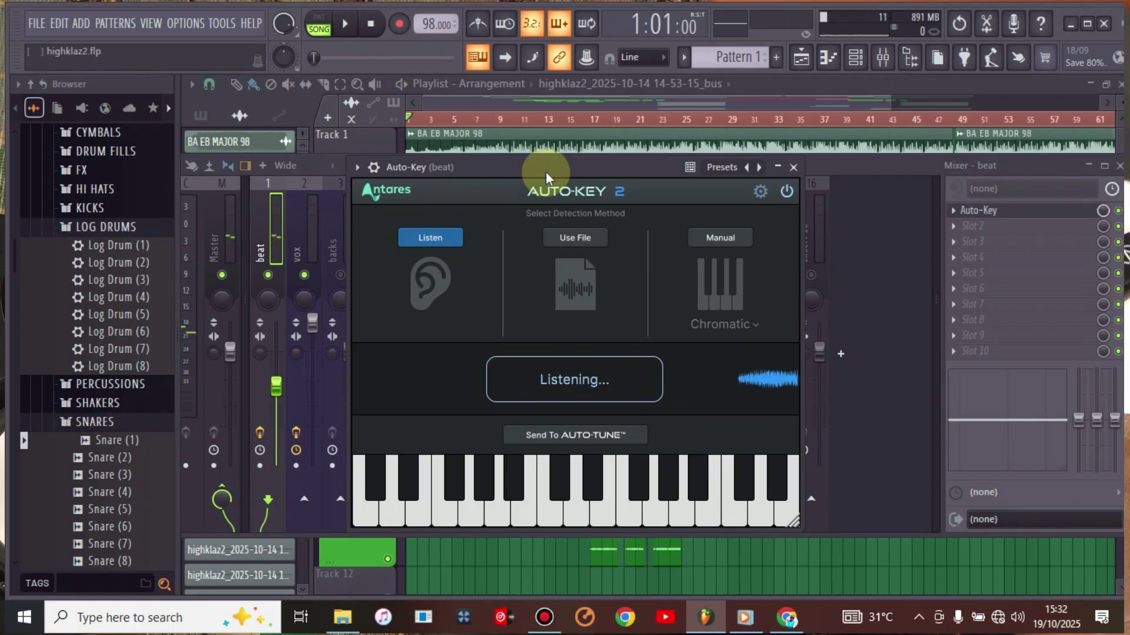
key(space)
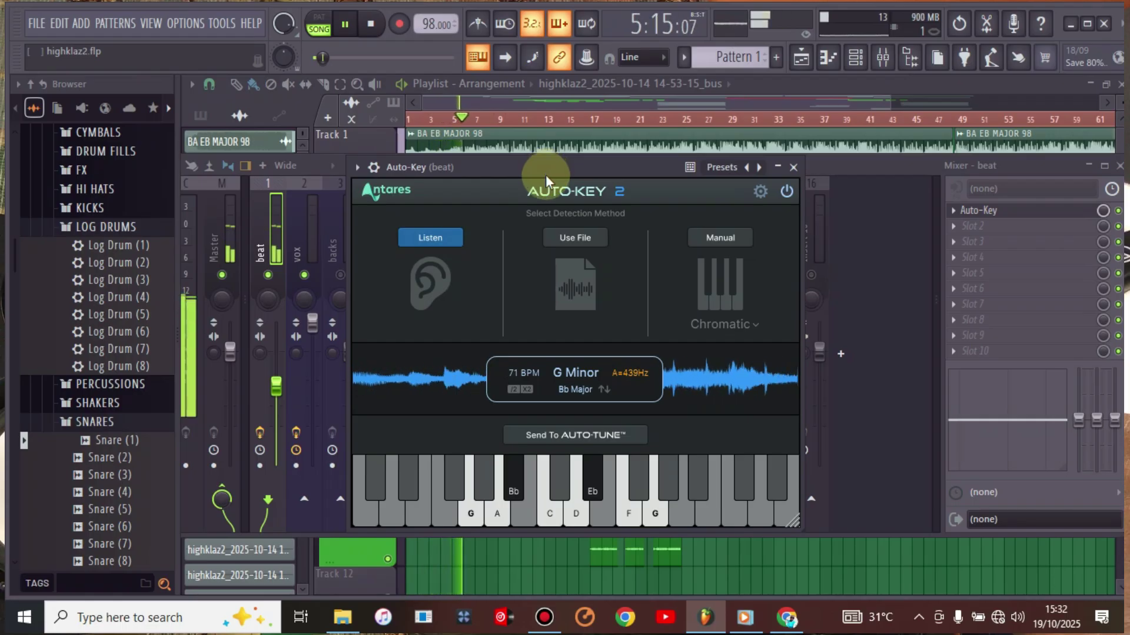
key(space)
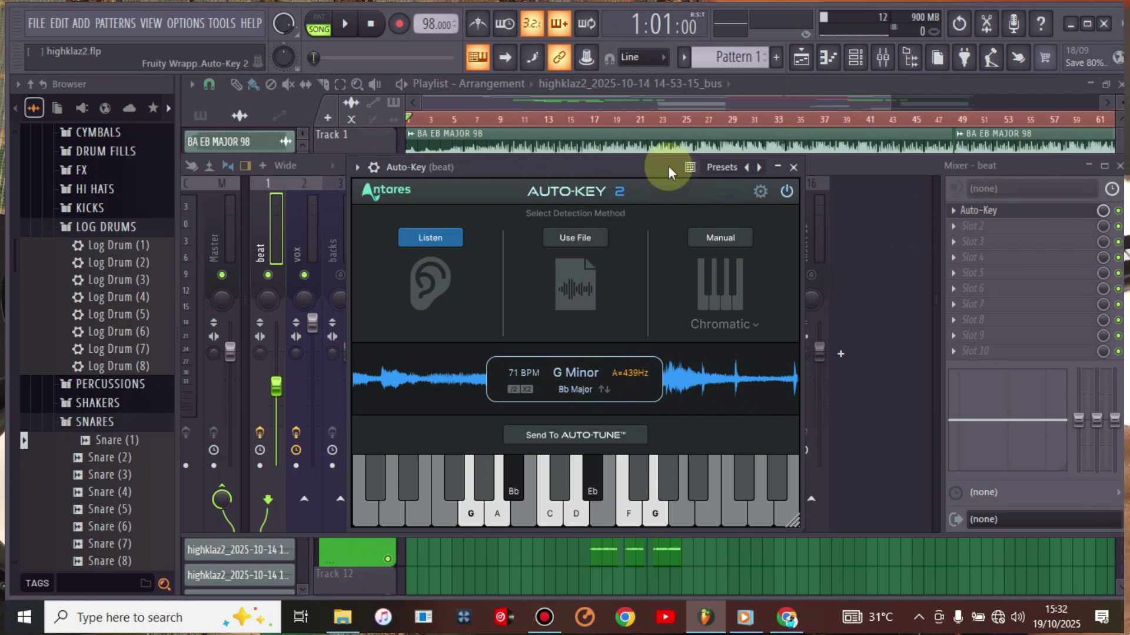
click(848, 164)
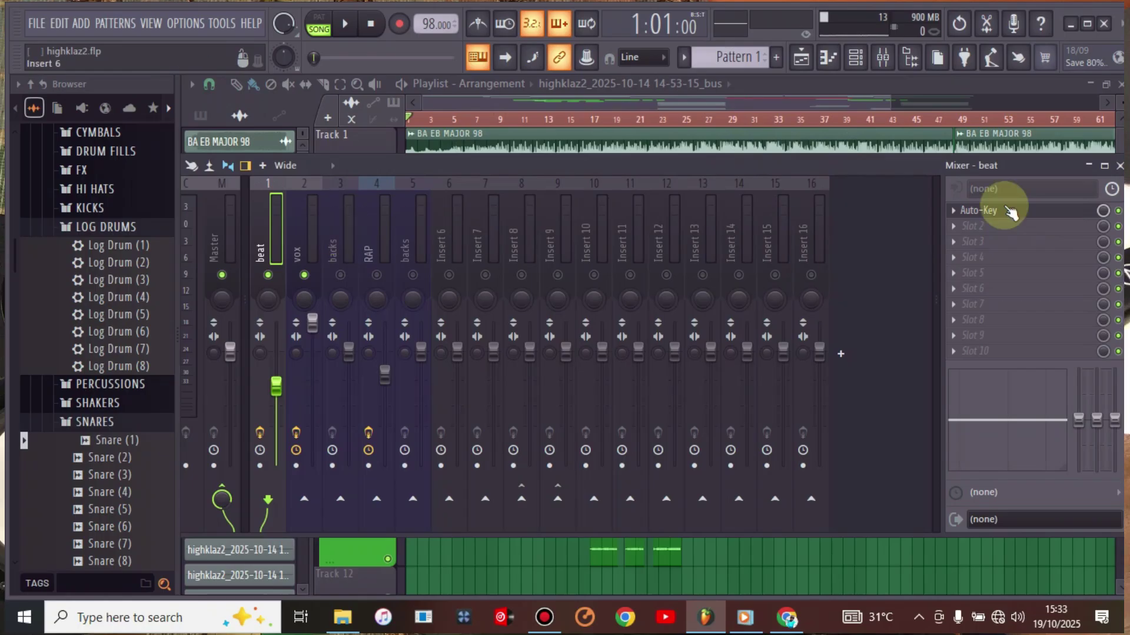
click(980, 210)
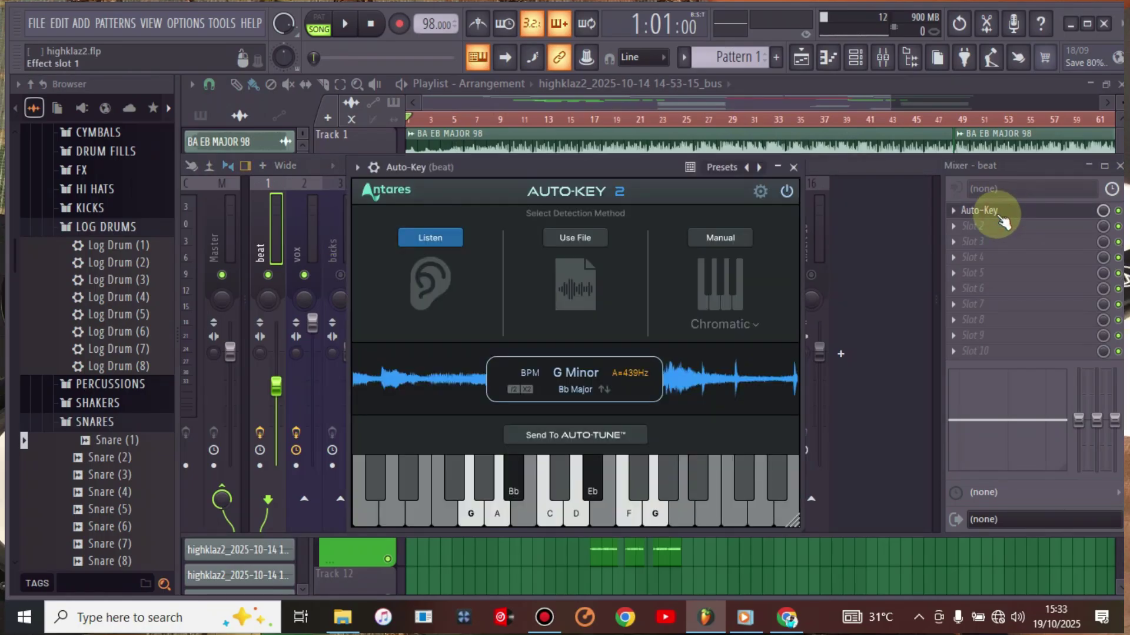
click(871, 163)
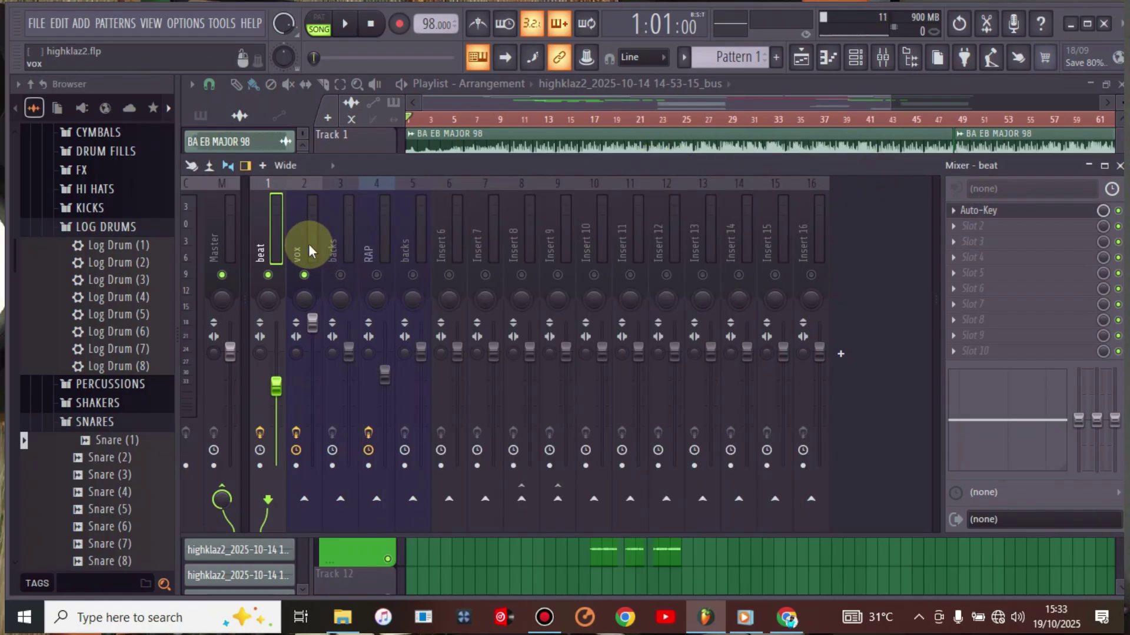
Load Auto-Tune Artist into the third effect slot of the vox track.
click(308, 251)
click(954, 242)
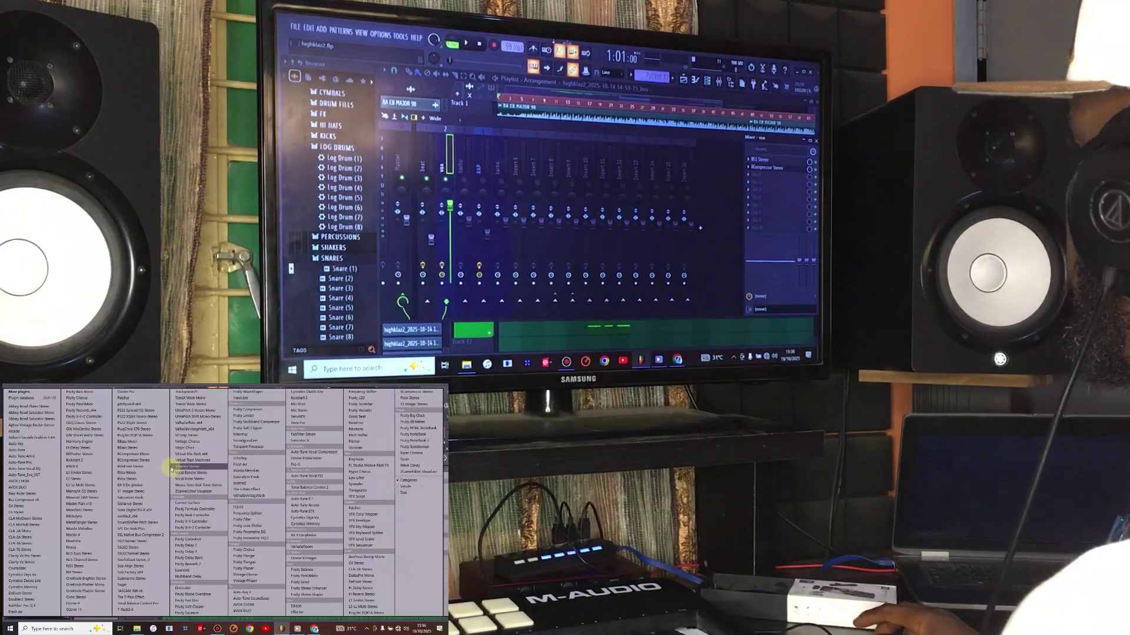
click(750, 177)
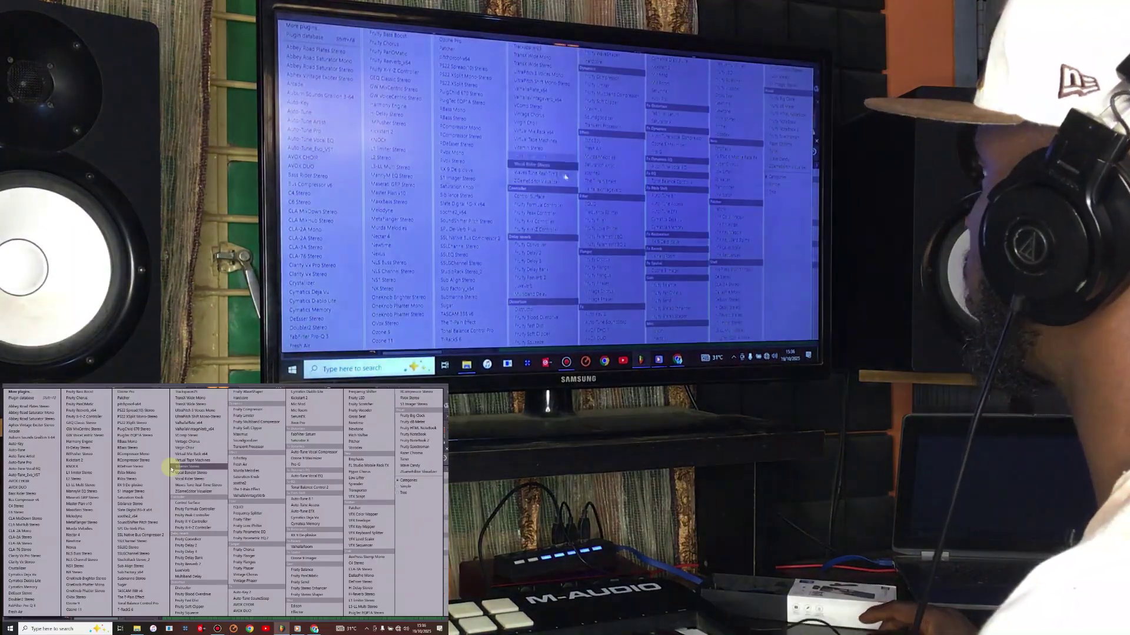
click(311, 123)
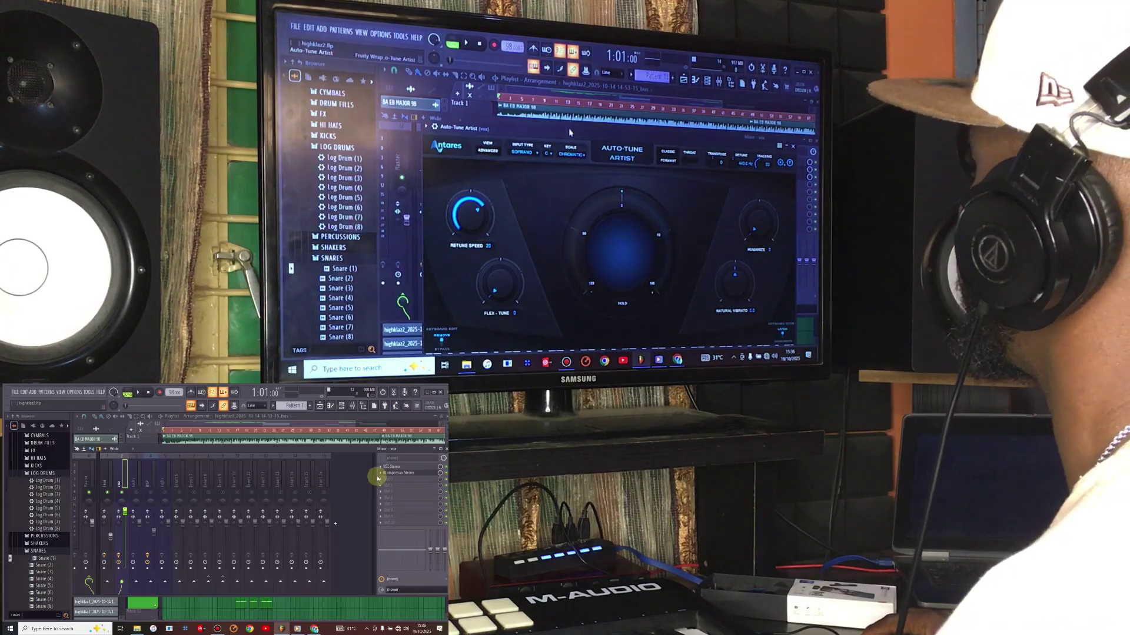
Set Auto-Tune Artist's scale to Minor and its key to G.
click(568, 156)
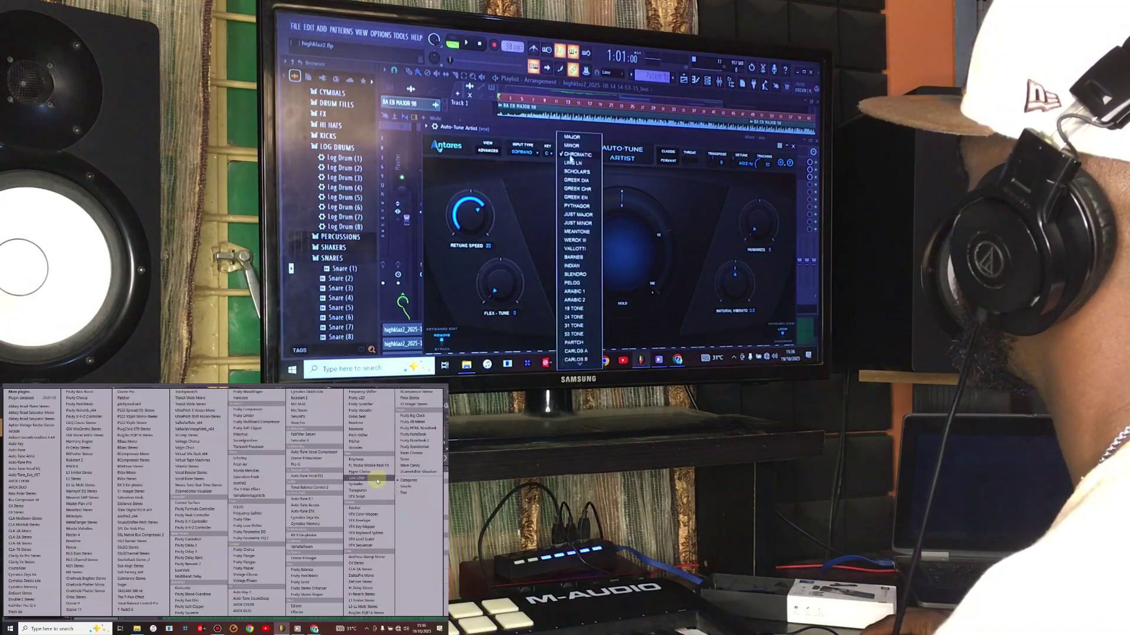
click(571, 146)
click(548, 153)
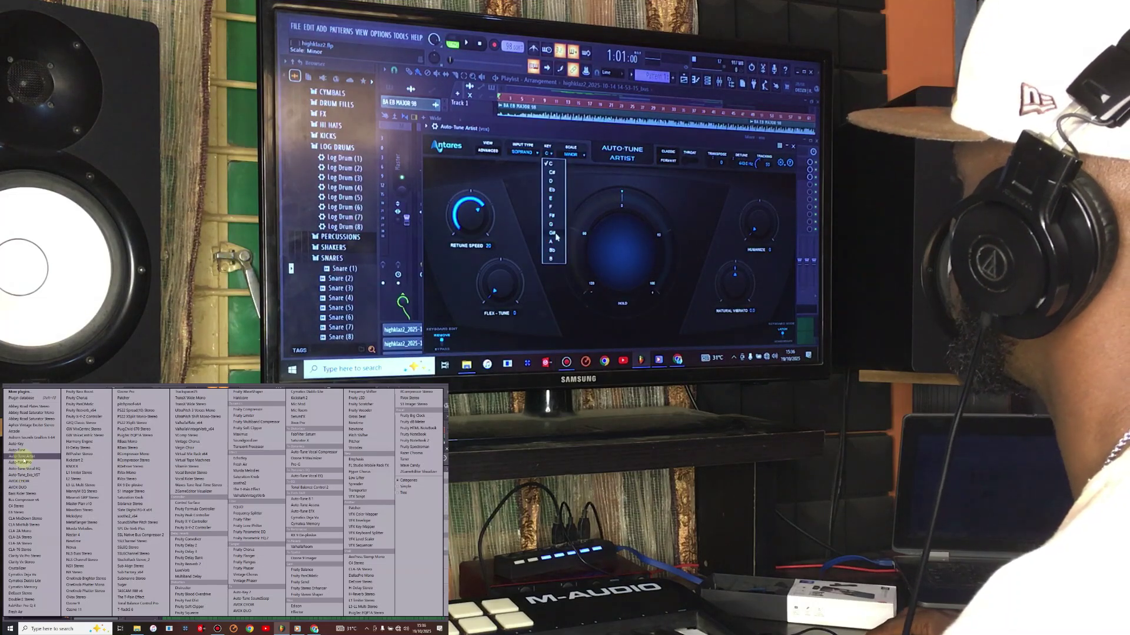
click(25, 458)
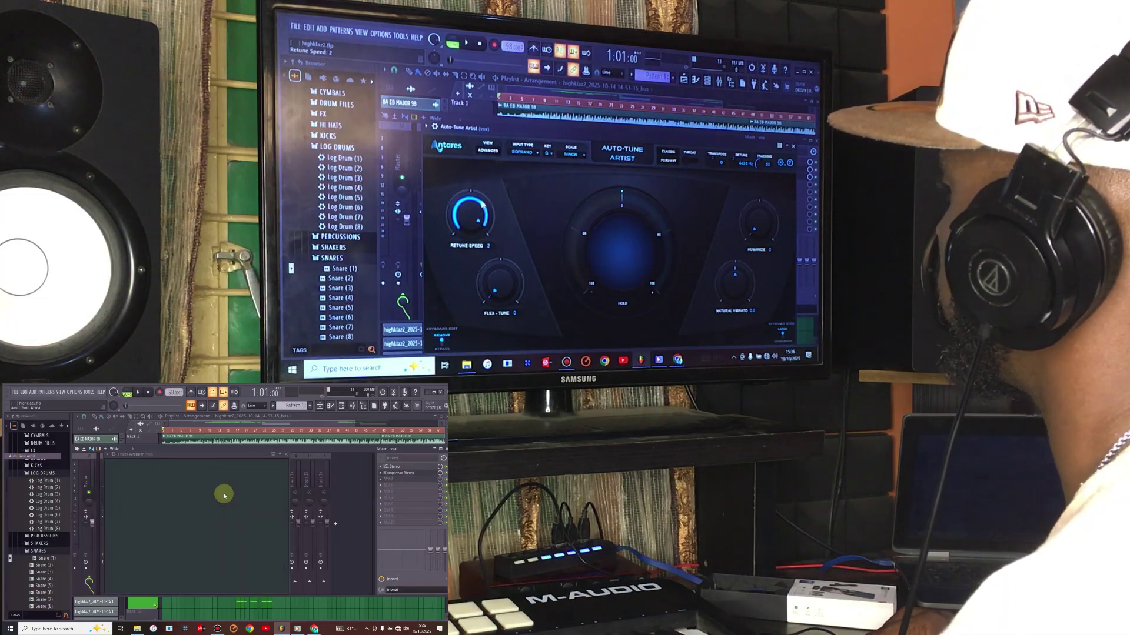
Set Auto-Tune Artist's retune speed to 4, flex-tune to 11 and humanize to 34 in G minor, and close its window.
mouse_move(500, 284)
mouse_down()
mouse_move(508, 260)
mouse_move(504, 281)
mouse_up()
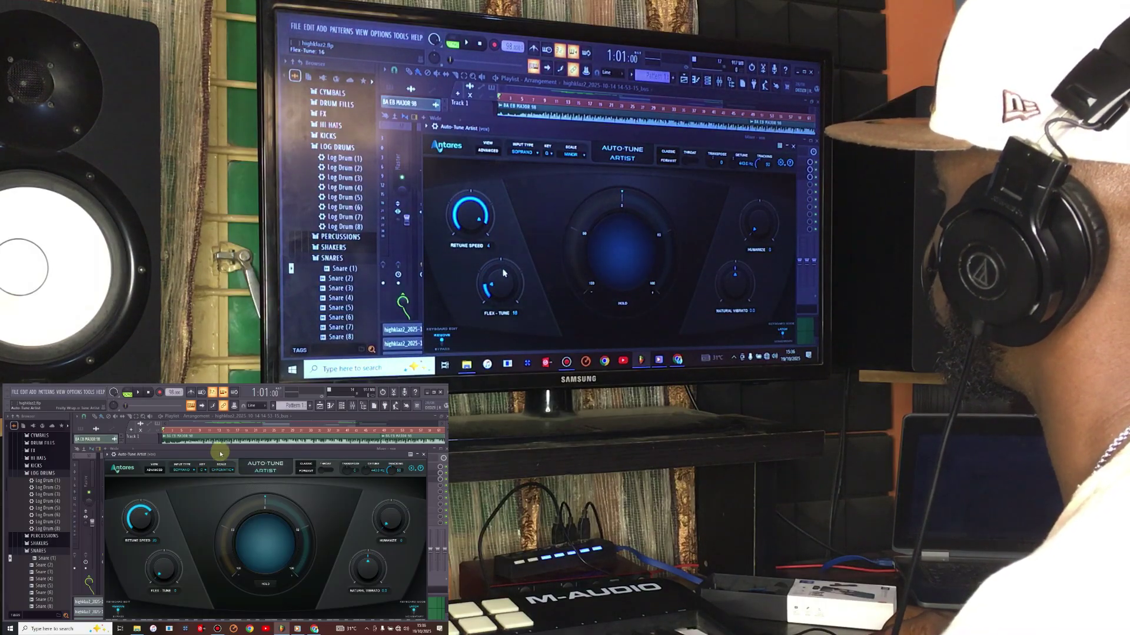
click(220, 469)
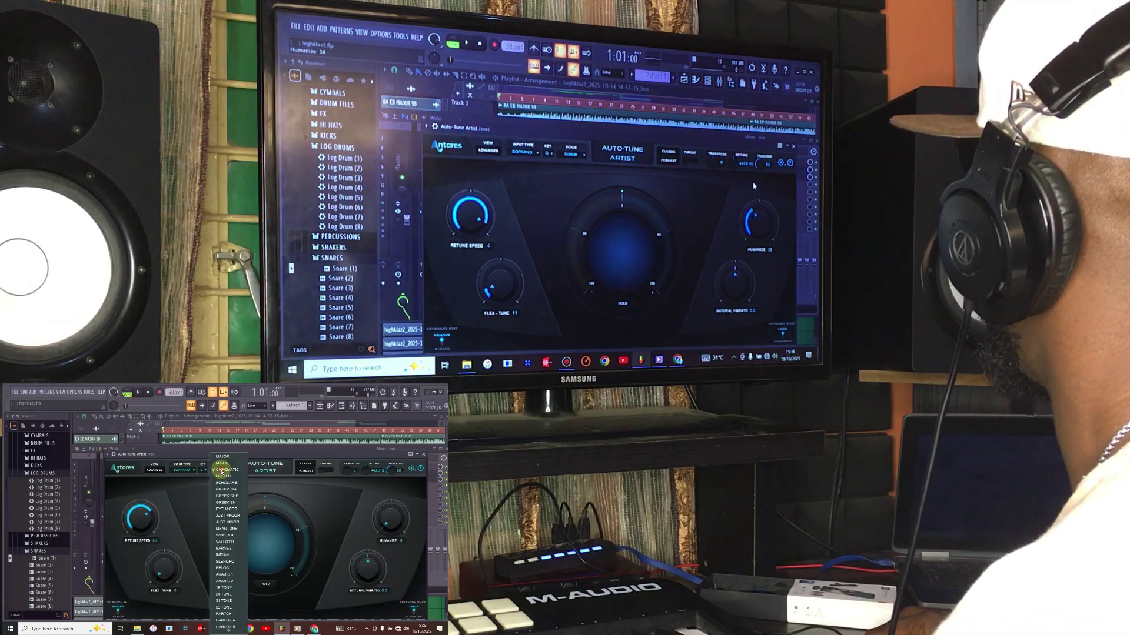
click(222, 464)
click(794, 144)
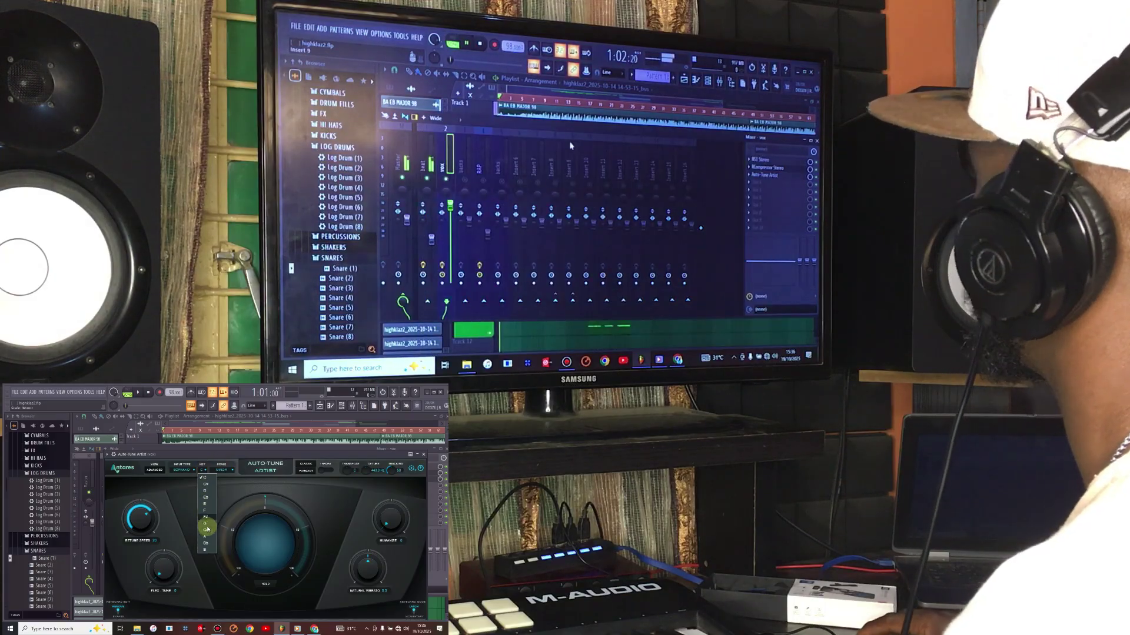
click(568, 112)
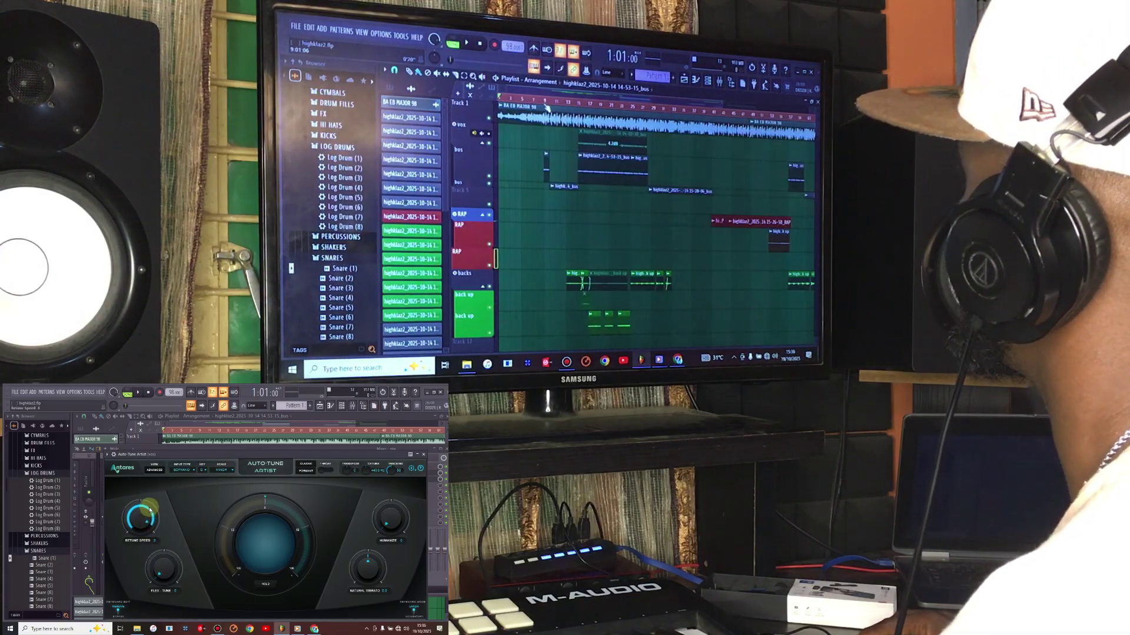
key(space)
click(719, 82)
mouse_move(165, 569)
mouse_down()
mouse_move(170, 547)
mouse_move(166, 564)
mouse_up()
drag(391, 520, 384, 491)
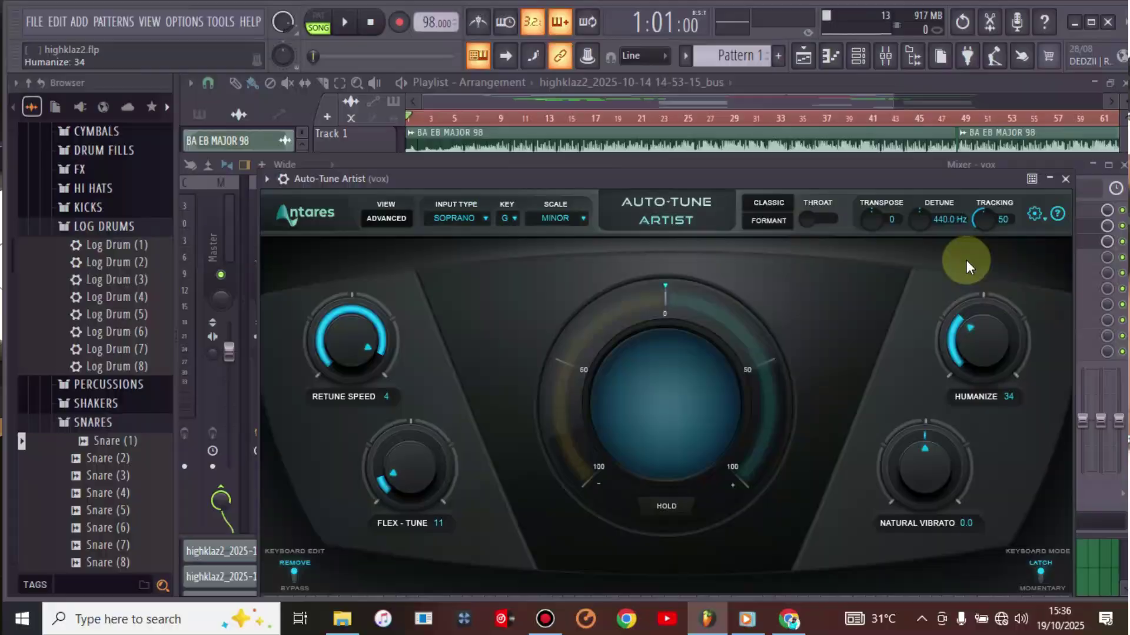
click(1065, 179)
Start playback from bar 9 of the song, and mute the beat track in the mixer to hear the vocal alone.
key(space)
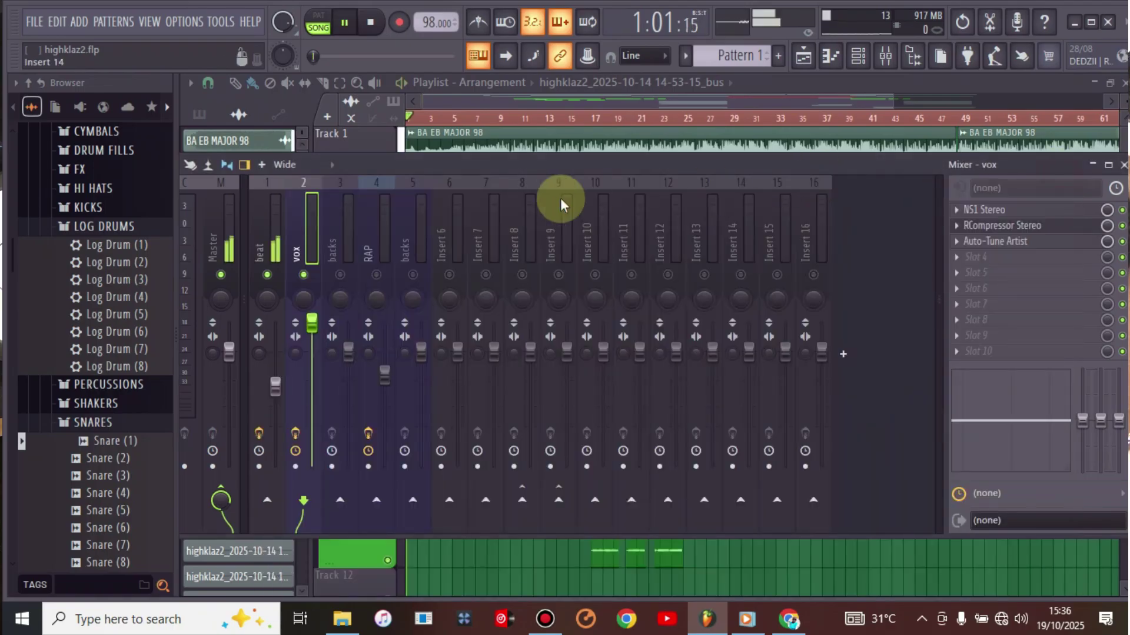
key(space)
click(700, 86)
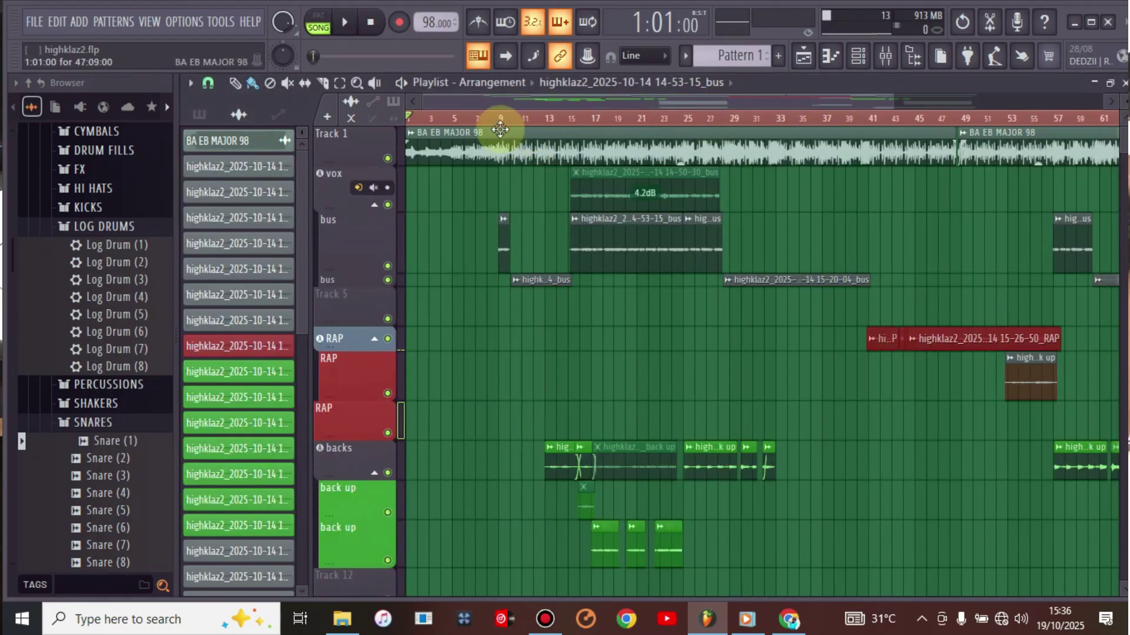
key(space)
click(885, 55)
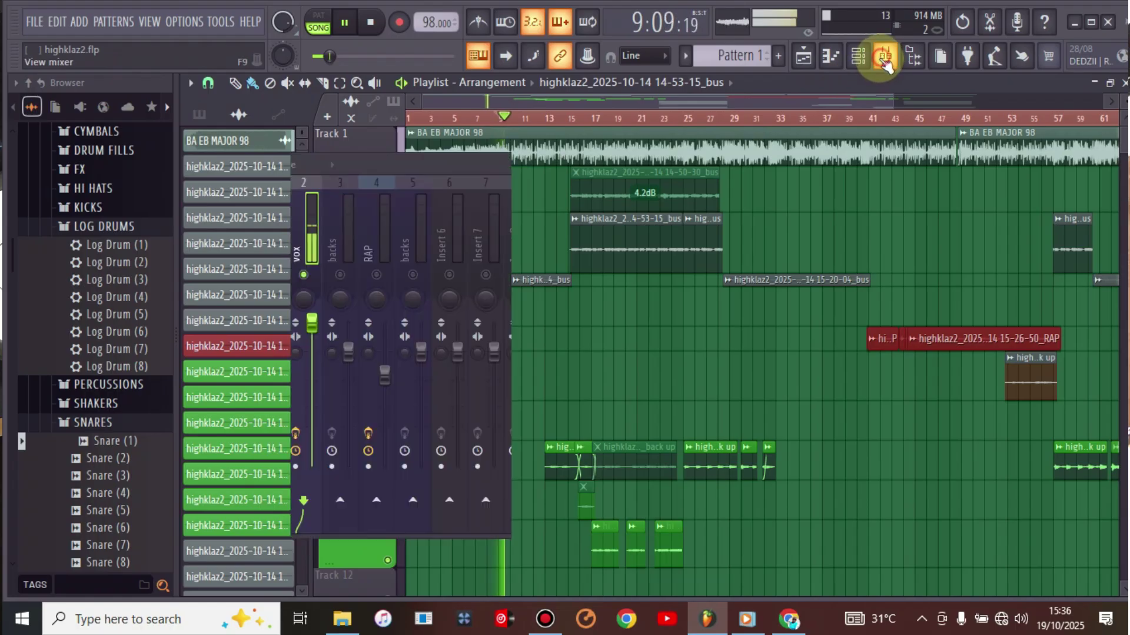
click(266, 274)
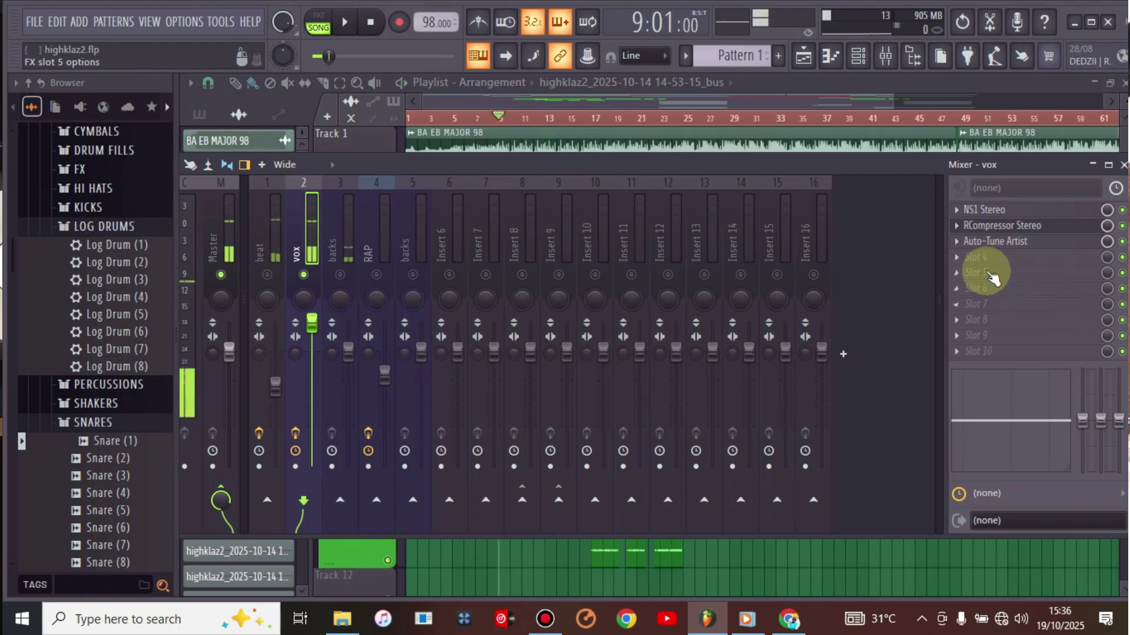
Load Fruity Parametric EQ 2 into the fourth effect slot of the vox track with the "my vocakl22" preset.
click(965, 257)
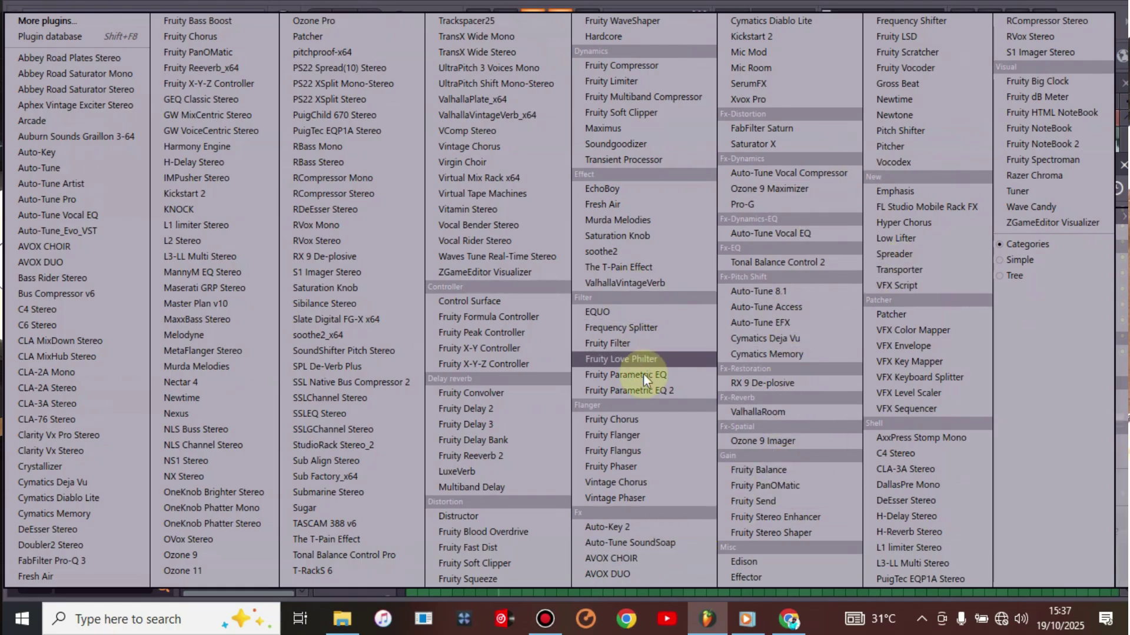
click(647, 392)
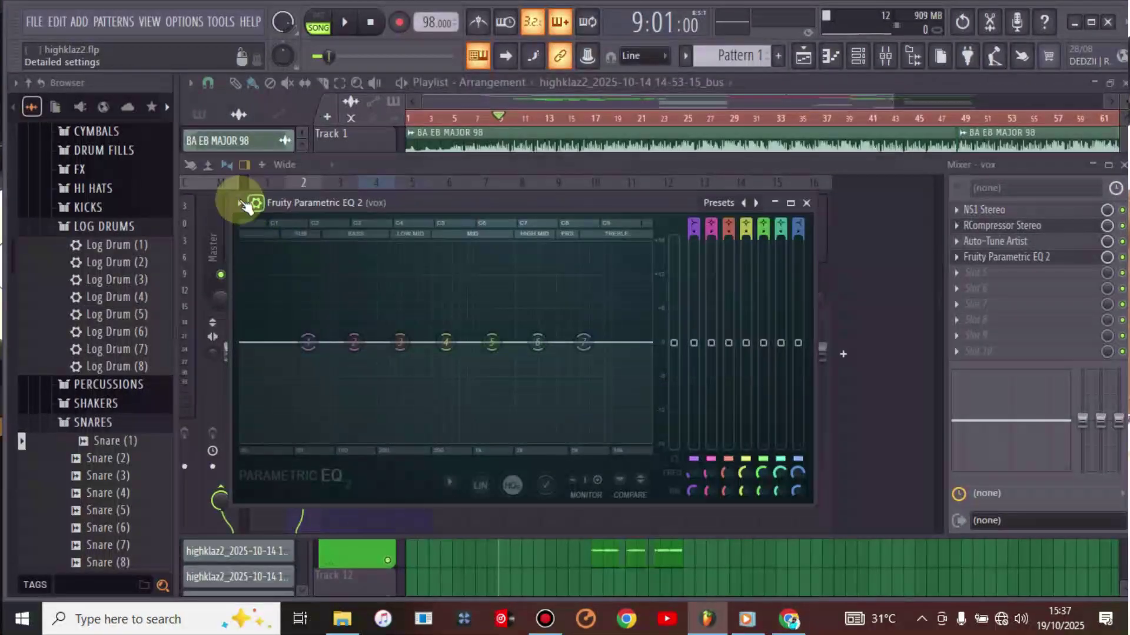
click(243, 204)
mouse_move(305, 244)
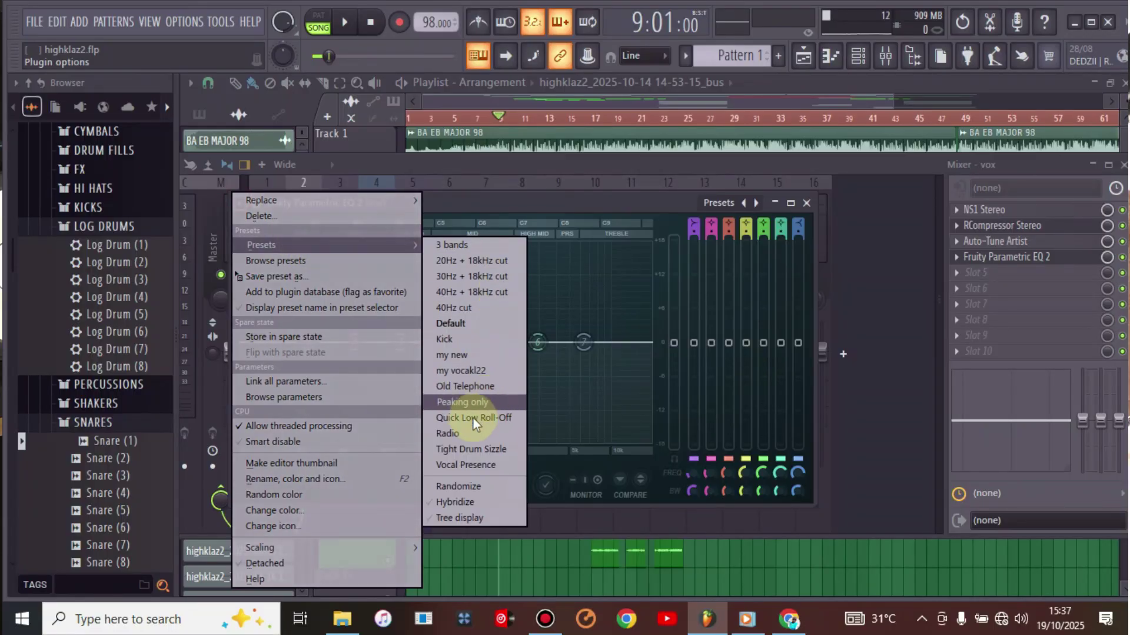
click(471, 371)
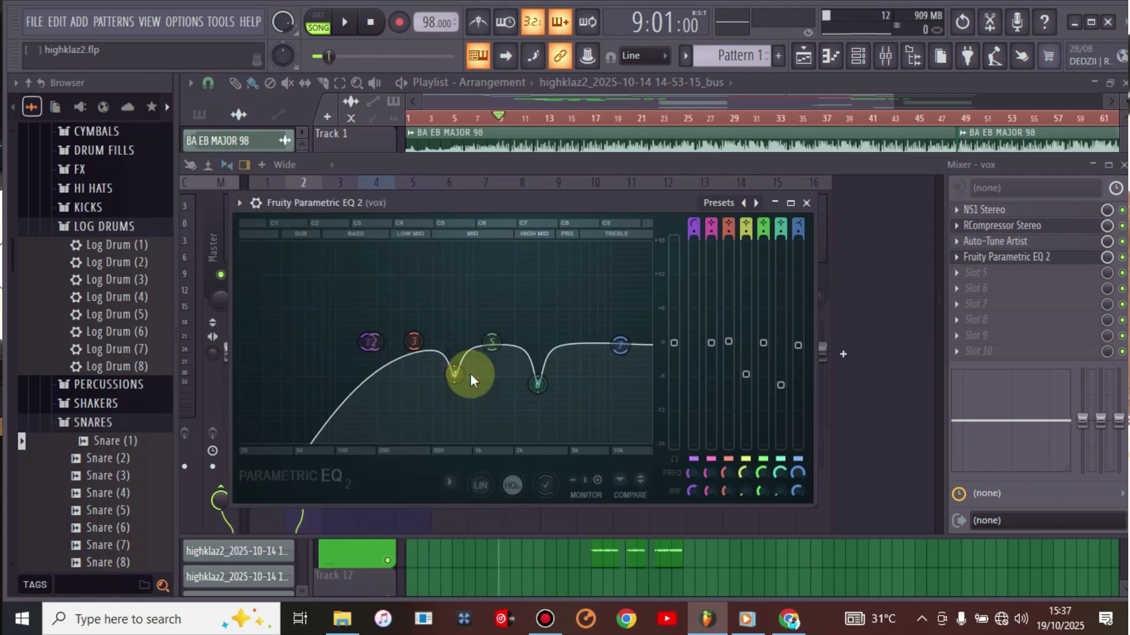
Shift the EQ's band 6 dip slightly higher in frequency with a shallower cut while playing the vocal.
key(space)
drag(488, 199, 515, 193)
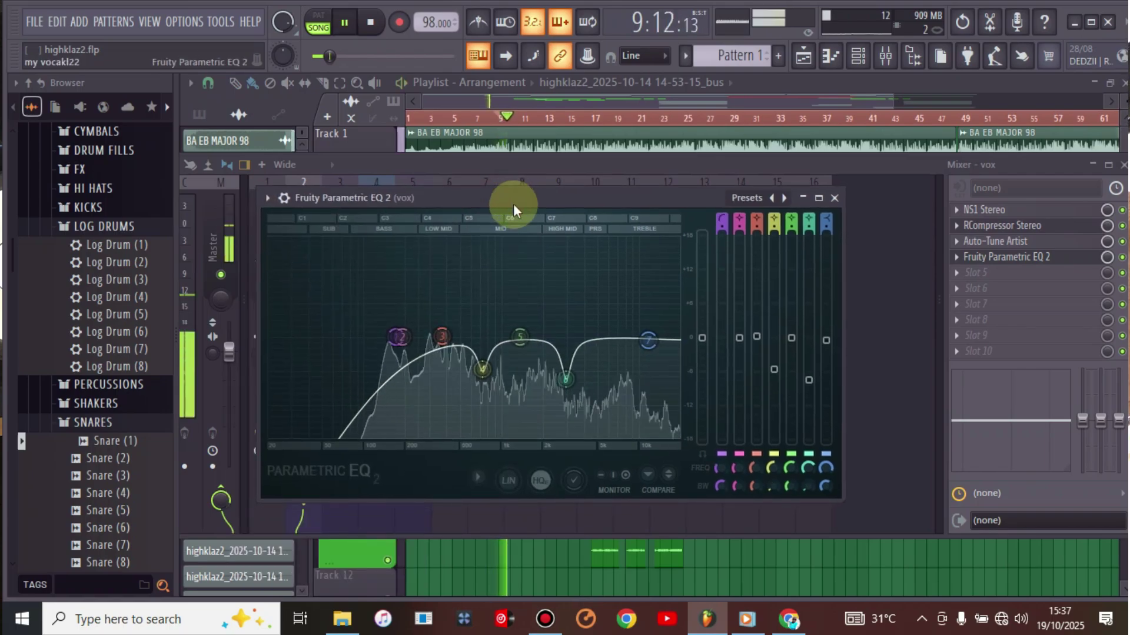
drag(566, 379, 580, 376)
key(space)
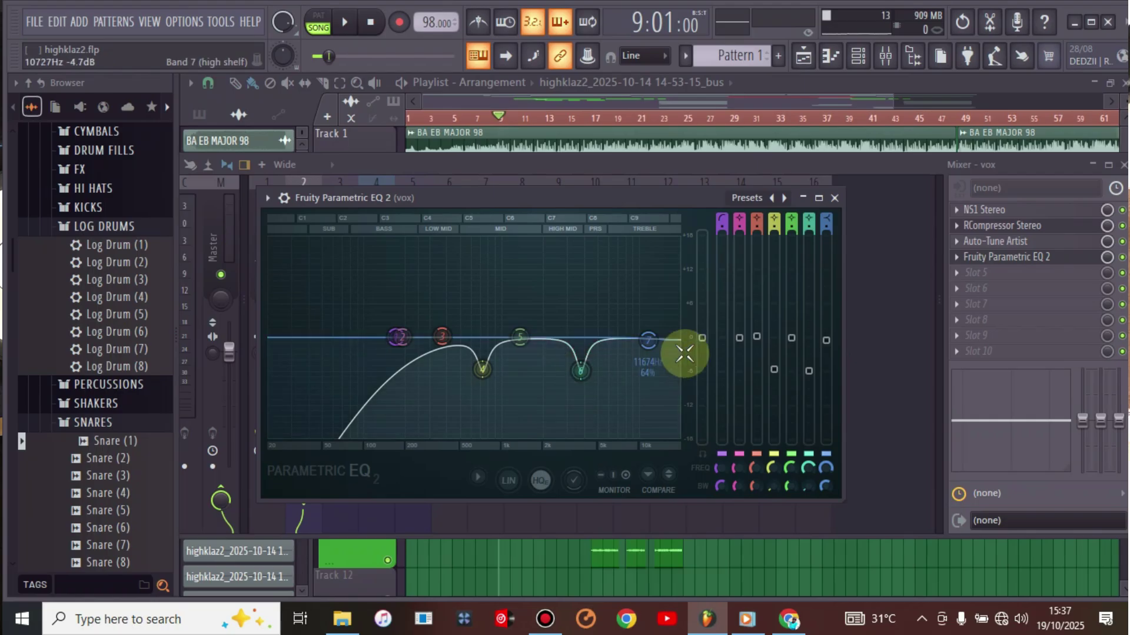
key(space)
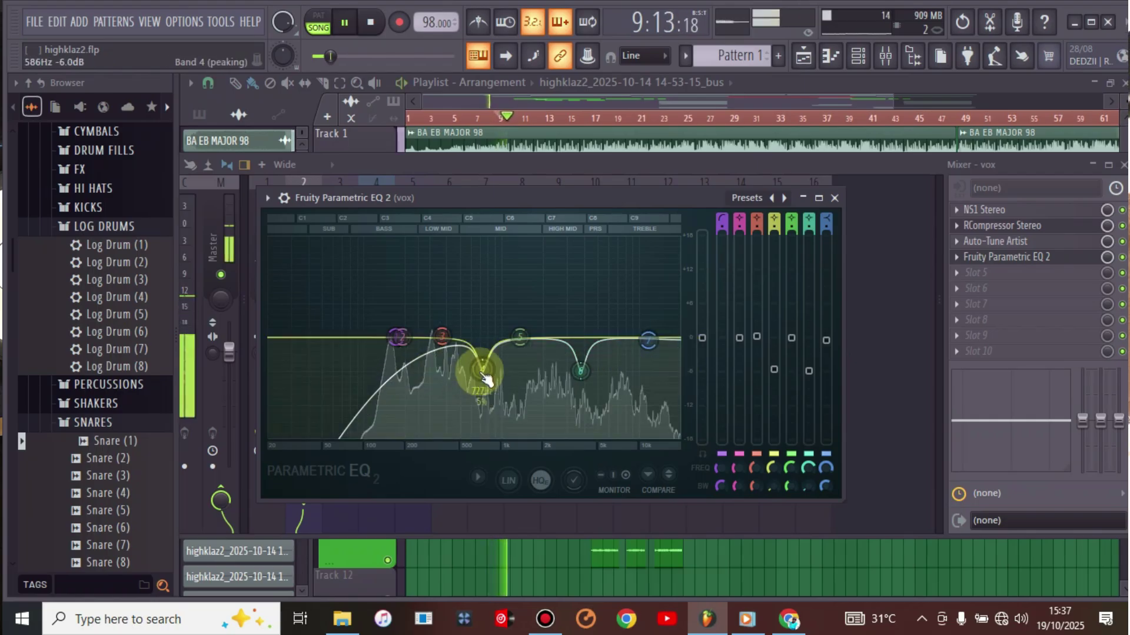
key(space)
click(267, 197)
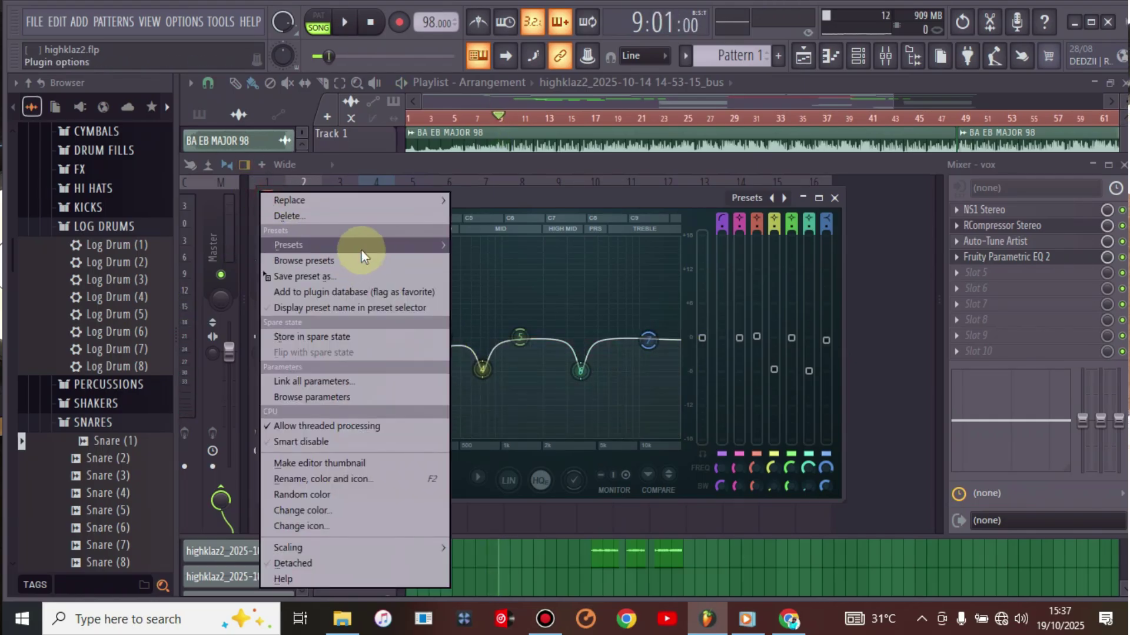
mouse_move(362, 245)
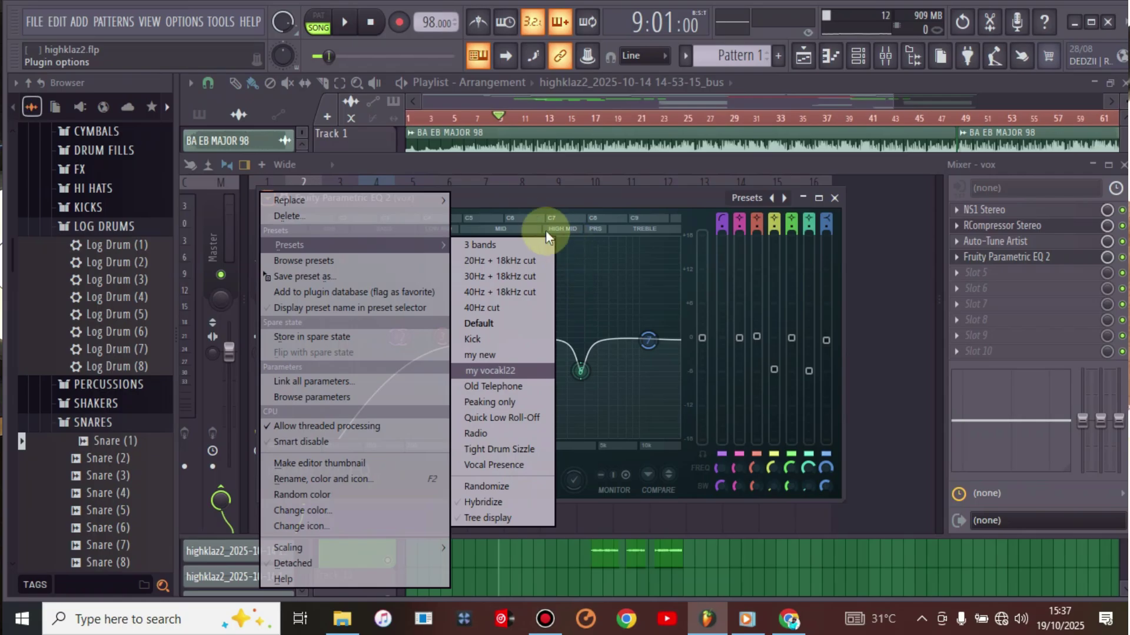
click(549, 204)
Make the EQ's band 4 cut slightly shallower and lower the band 1 high-pass to about 147 Hz.
drag(524, 371, 494, 386)
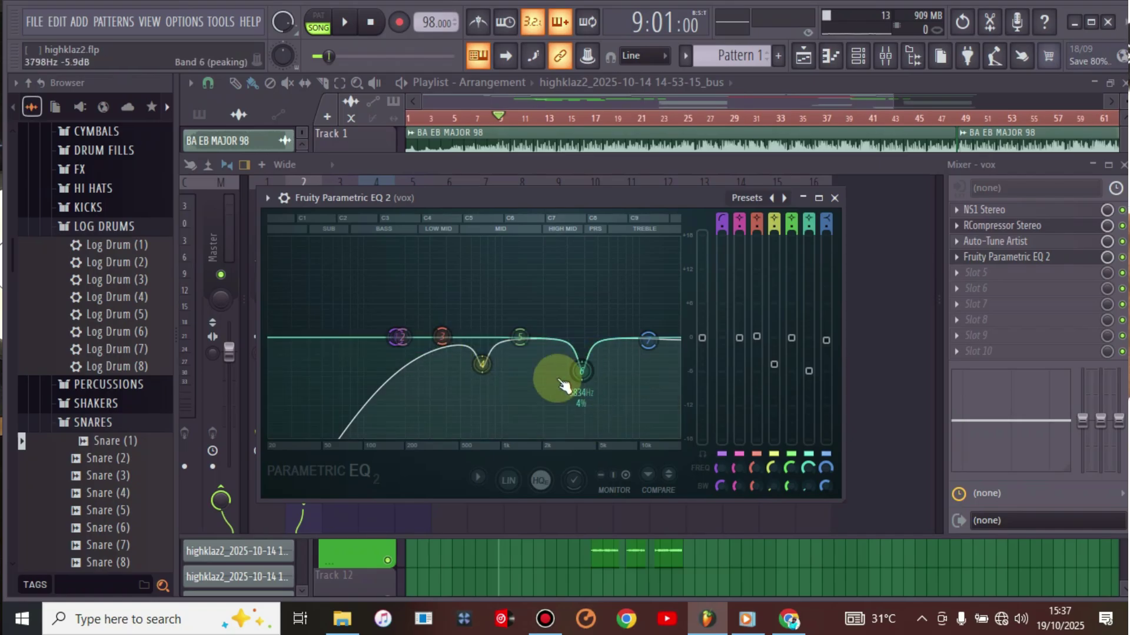
mouse_move(407, 353)
mouse_down()
mouse_move(401, 381)
mouse_move(411, 365)
mouse_up()
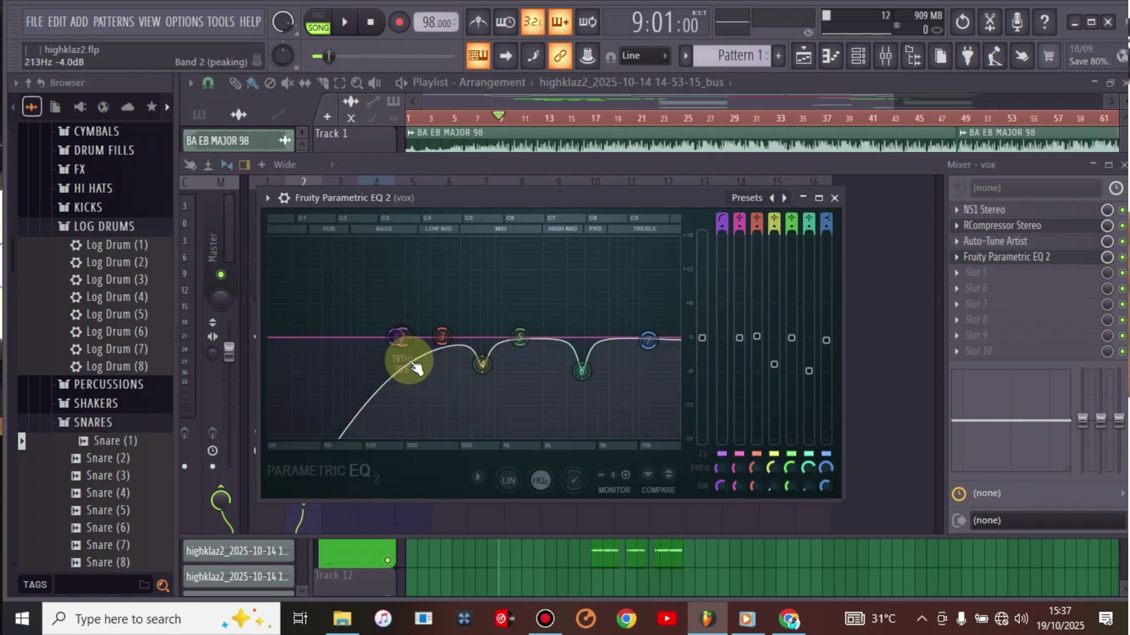
drag(416, 367, 405, 350)
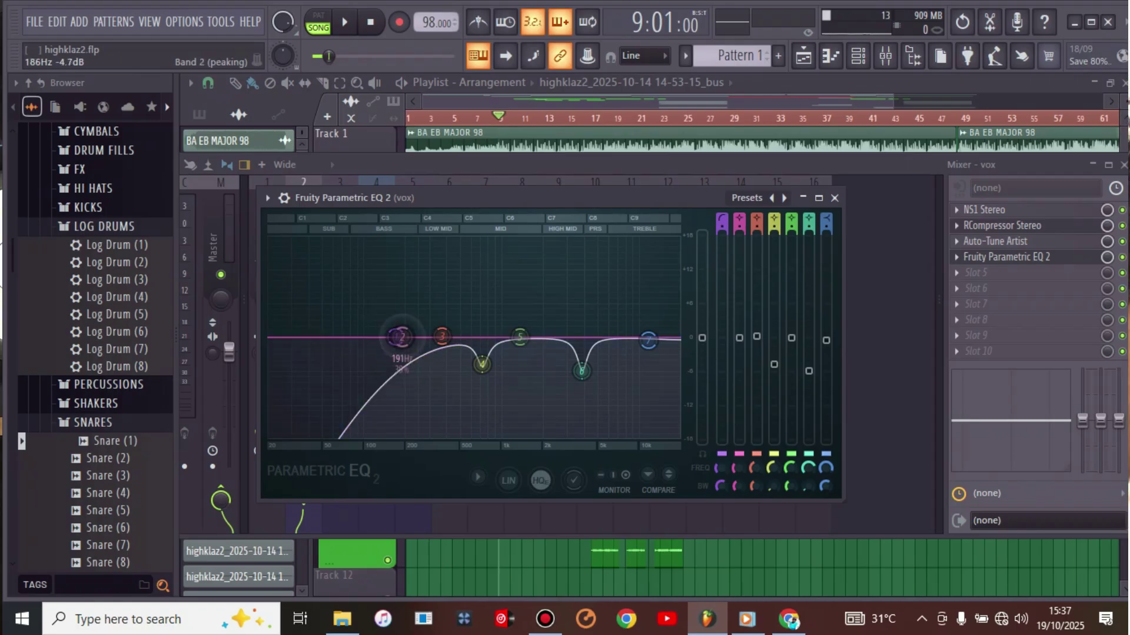
drag(400, 337, 408, 346)
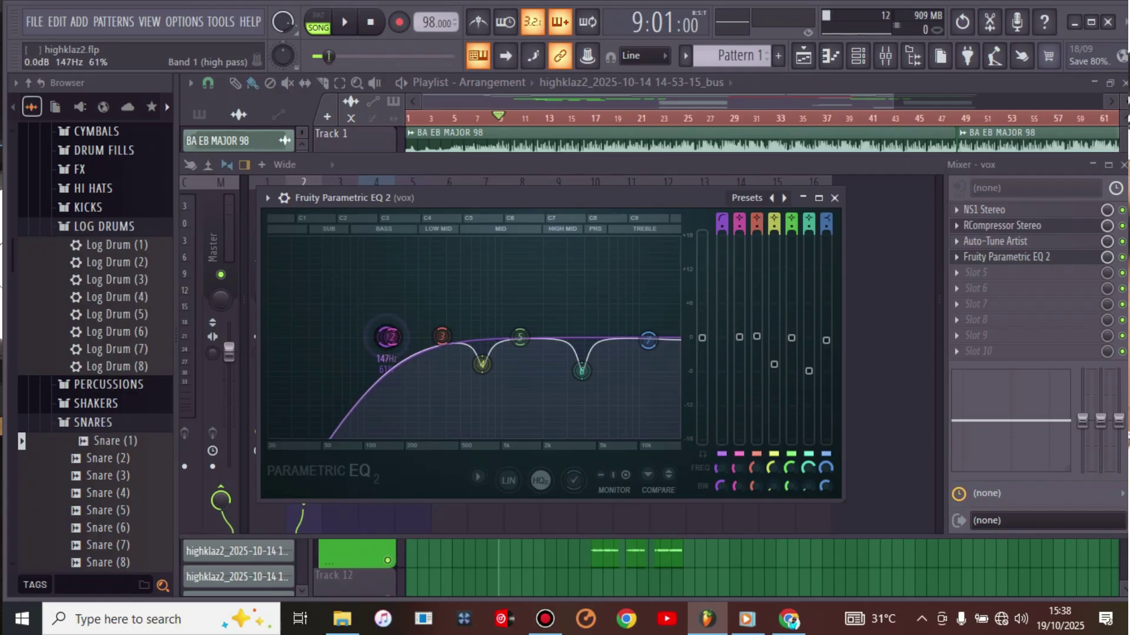
Play the vocal from bar 9 several times to audition the EQ, and close the EQ window.
key(space)
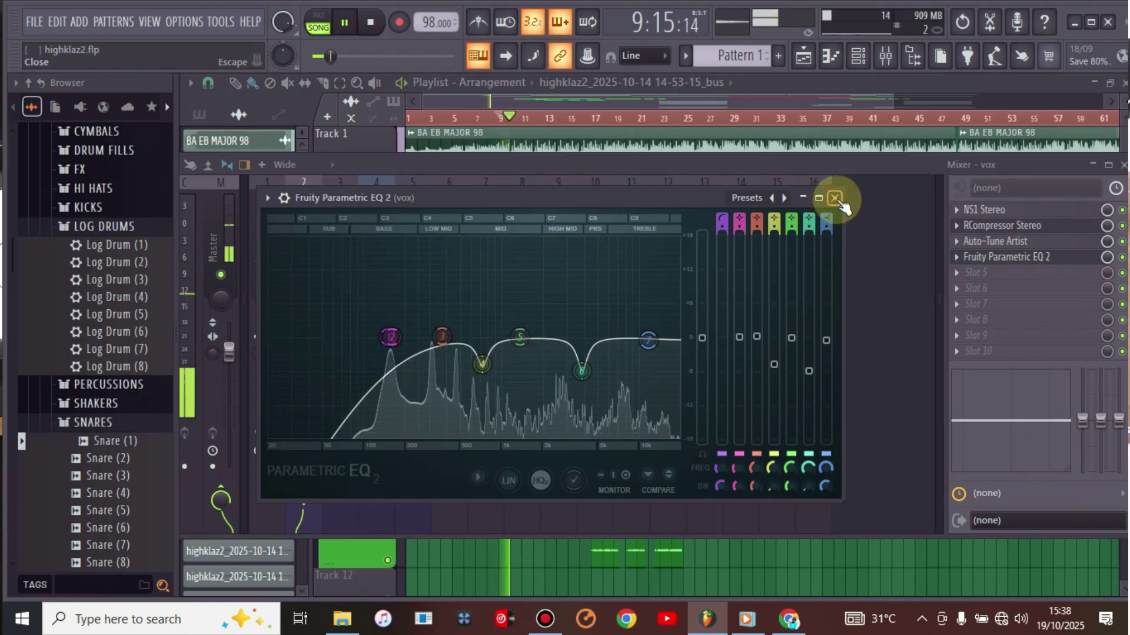
key(space)
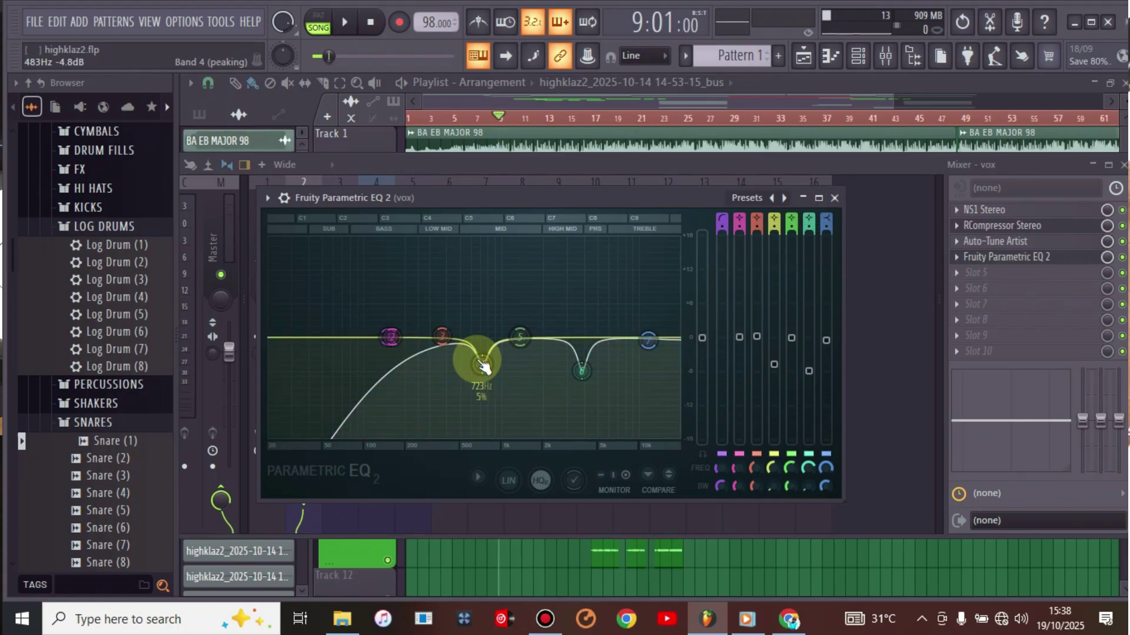
key(space)
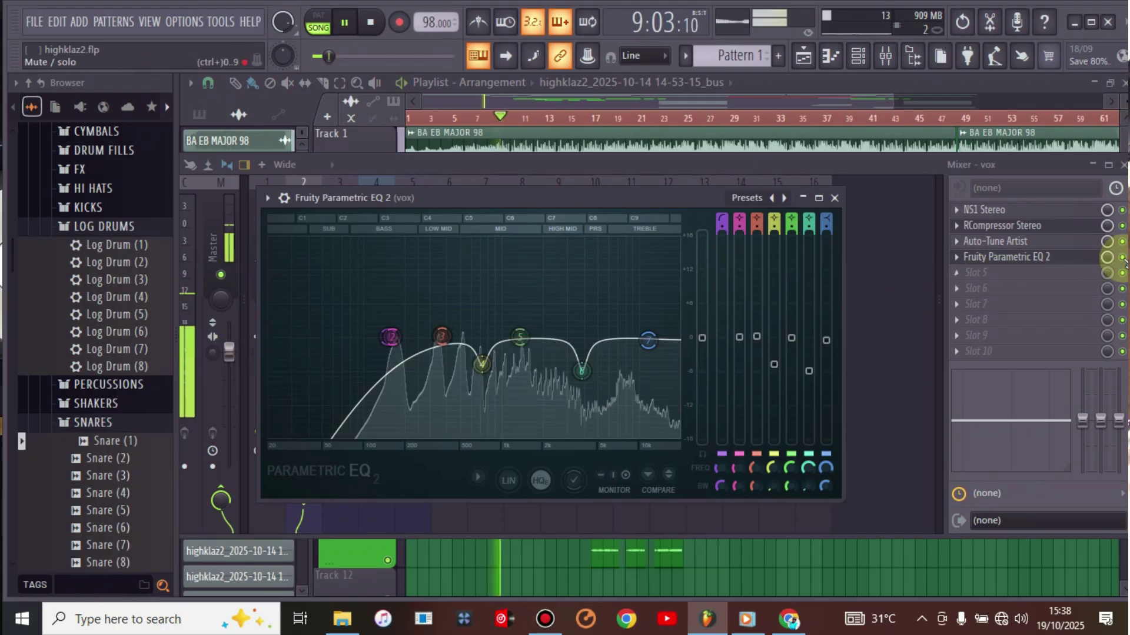
key(Escape)
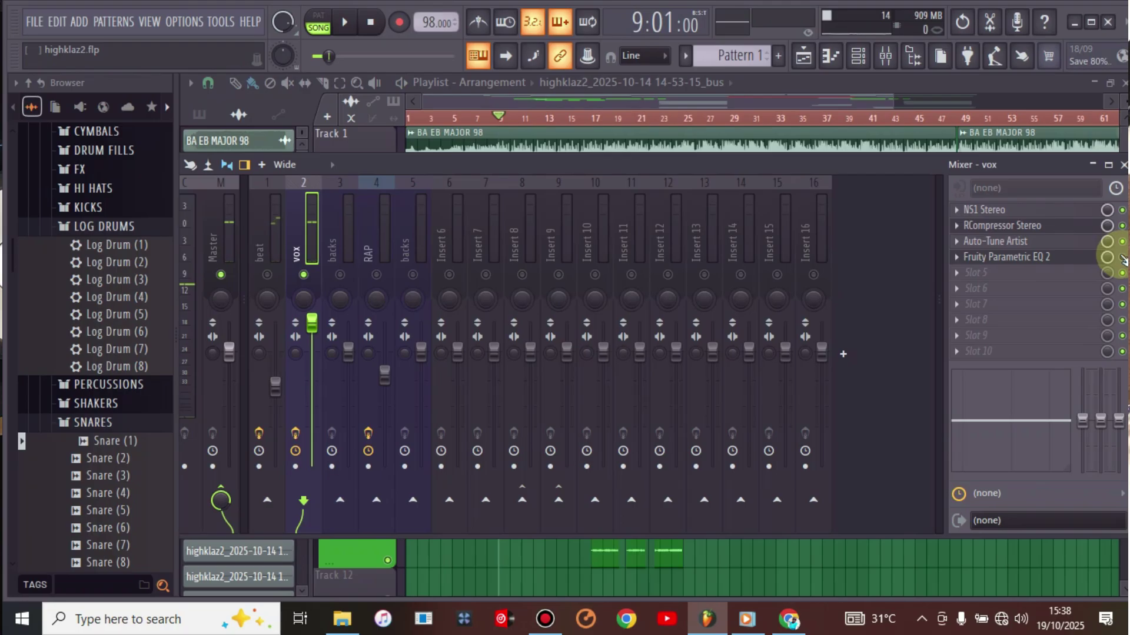
key(space)
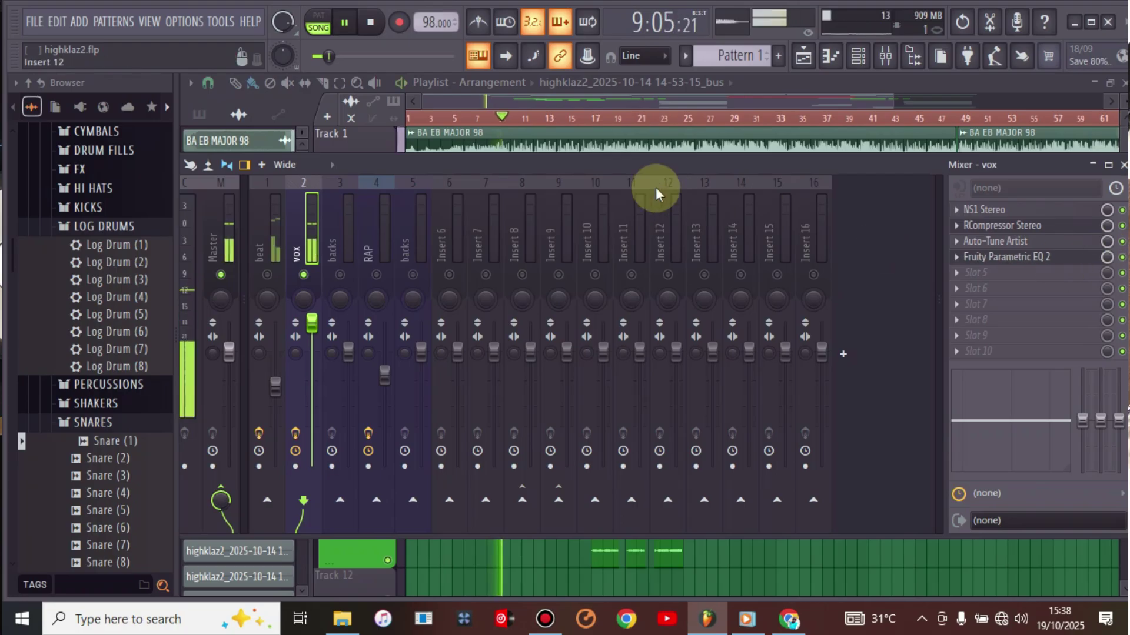
key(space)
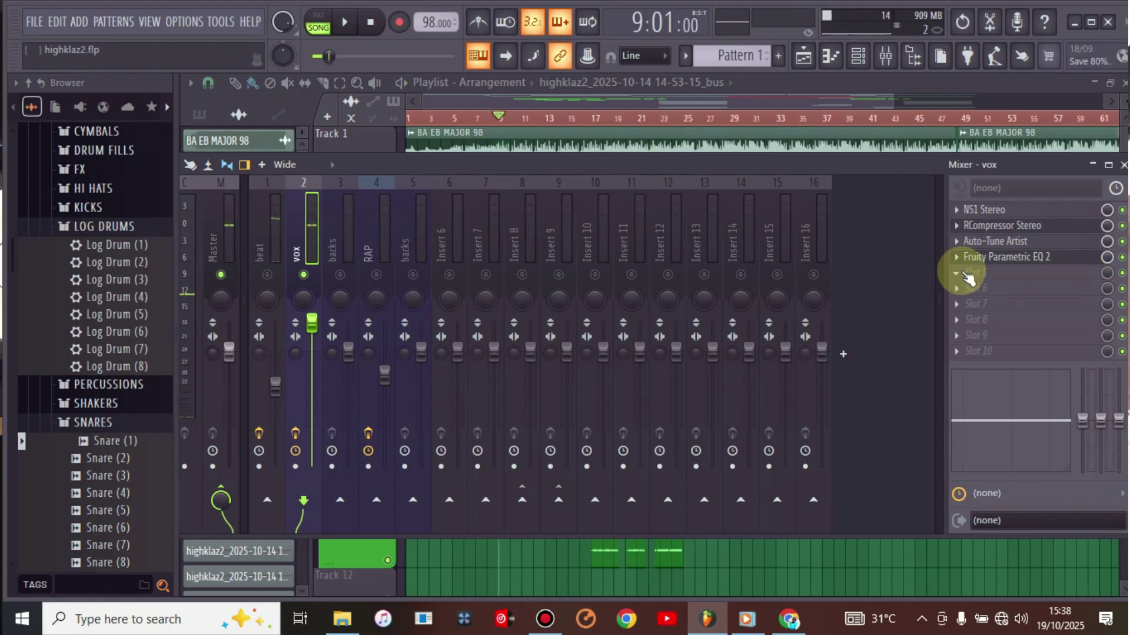
Load CLA-2A Stereo into the fifth effect slot of the vox track with the Vox preset.
click(968, 272)
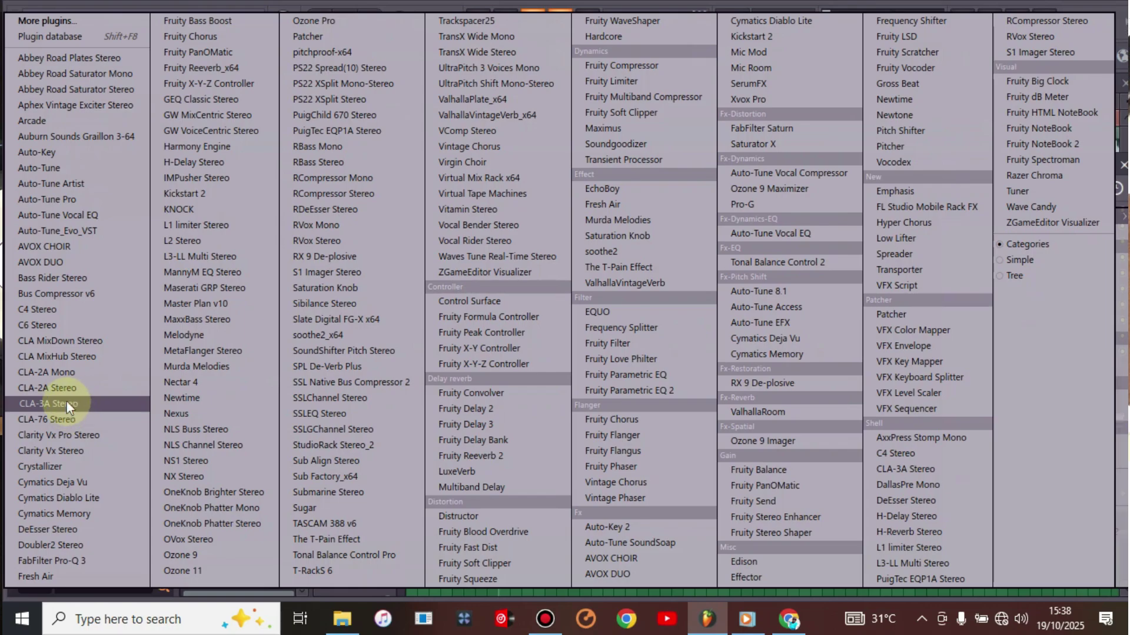
click(62, 386)
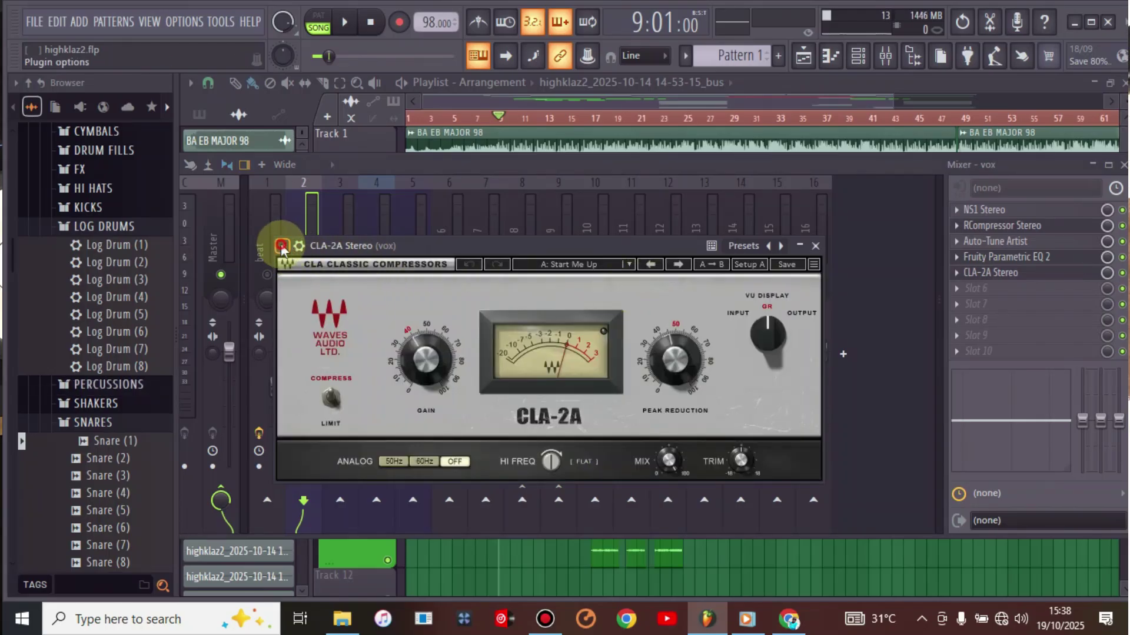
click(282, 246)
mouse_move(327, 284)
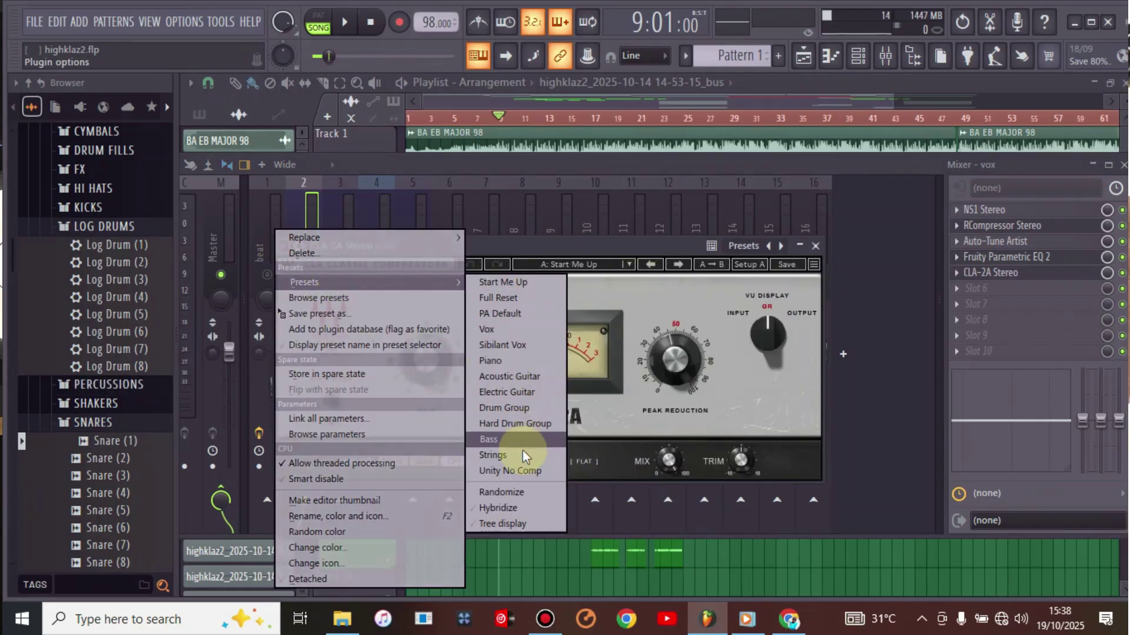
click(488, 329)
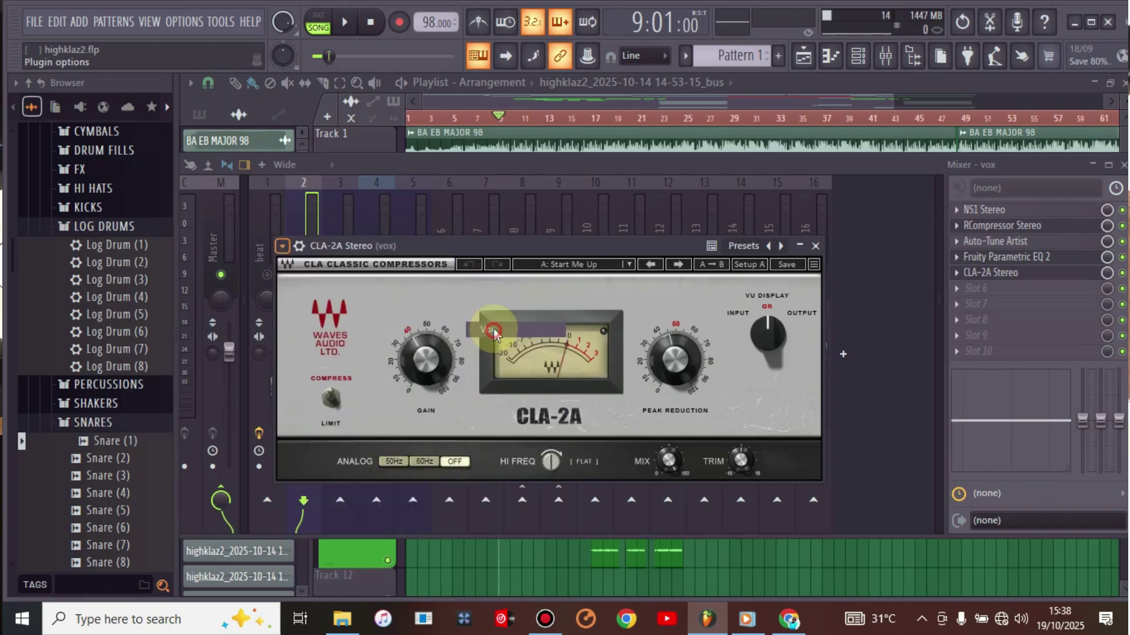
Play the vocal from bar 9 to audition the CLA-2A compression, closing the compressor's window during playback.
key(space)
click(470, 161)
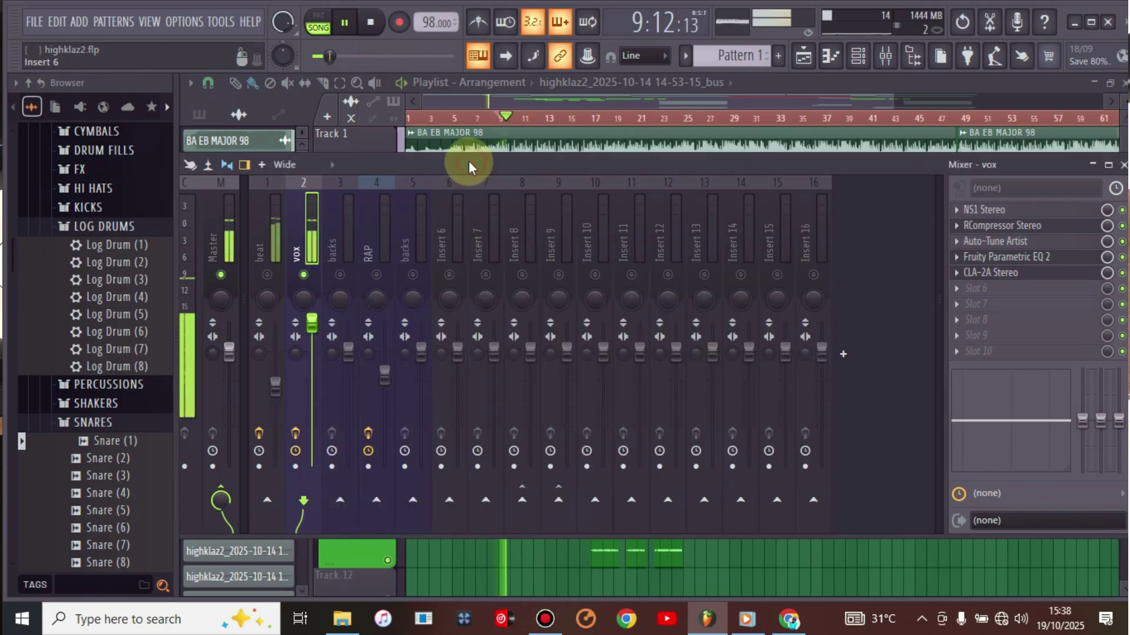
key(space)
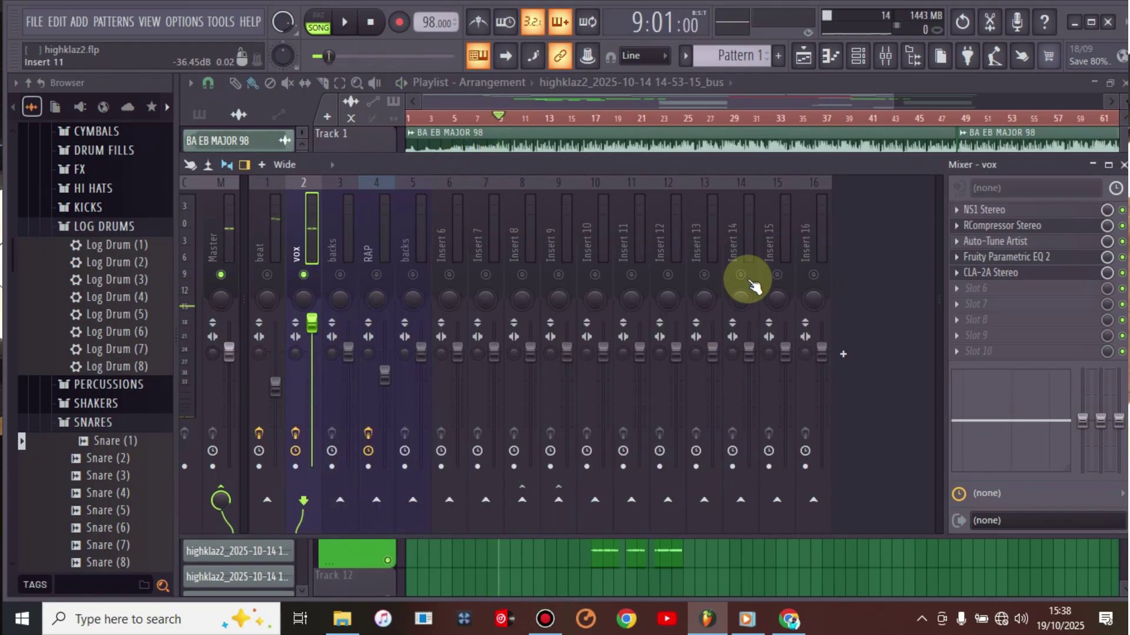
click(988, 273)
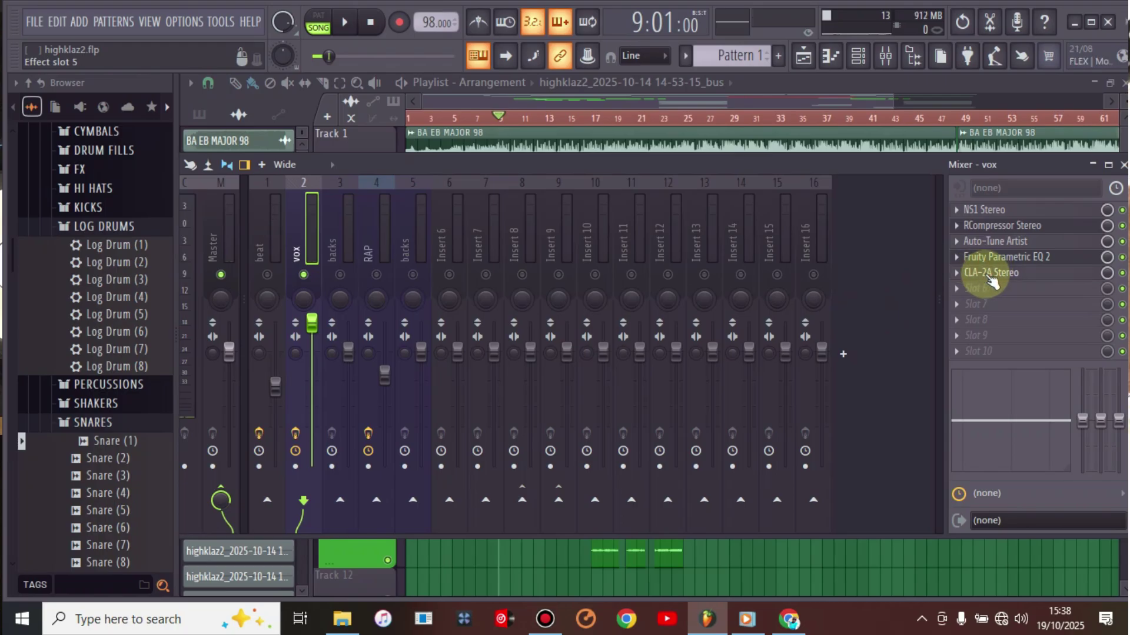
Reopen the CLA-2A Stereo compressor on the vox track to review its settings, and close its window.
click(986, 276)
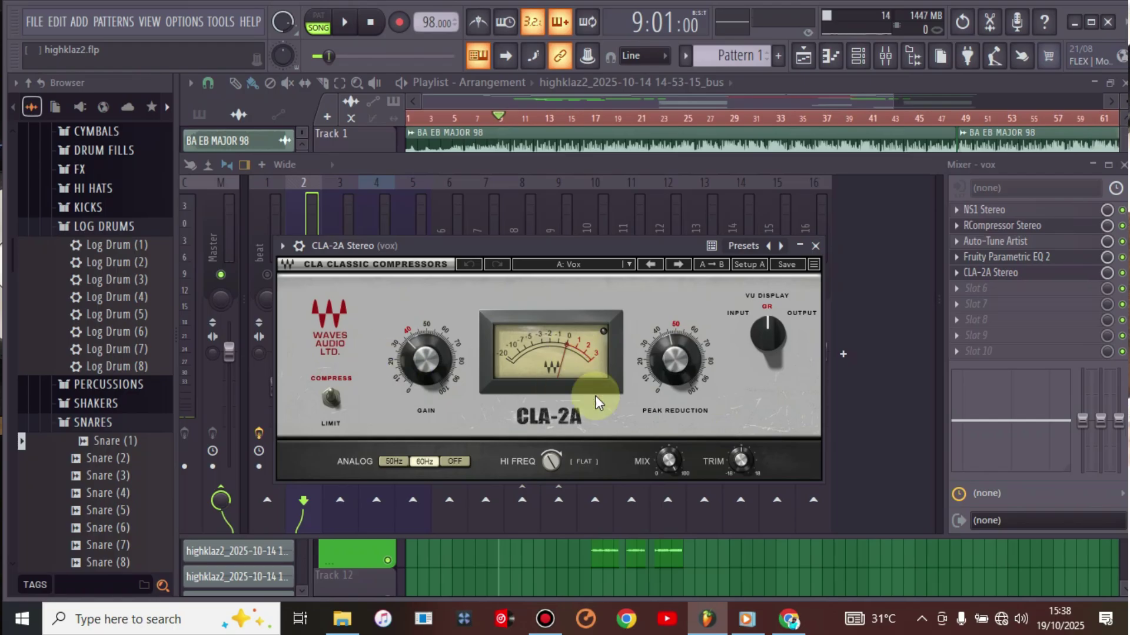
click(813, 247)
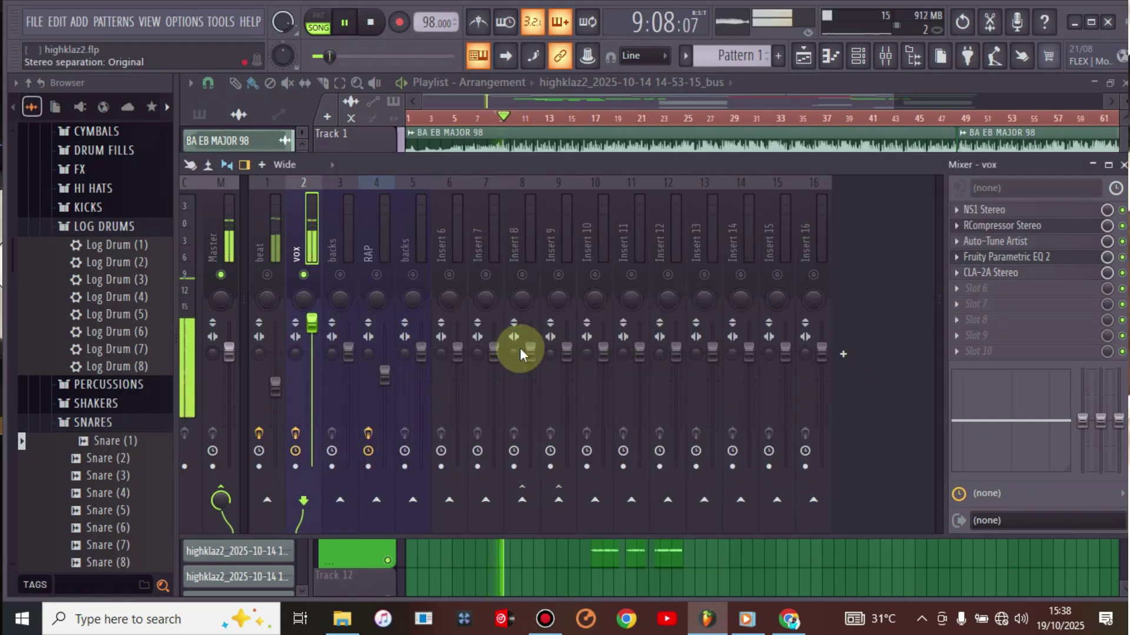
Load C6 Stereo into the sixth effect slot of the vox track.
click(957, 289)
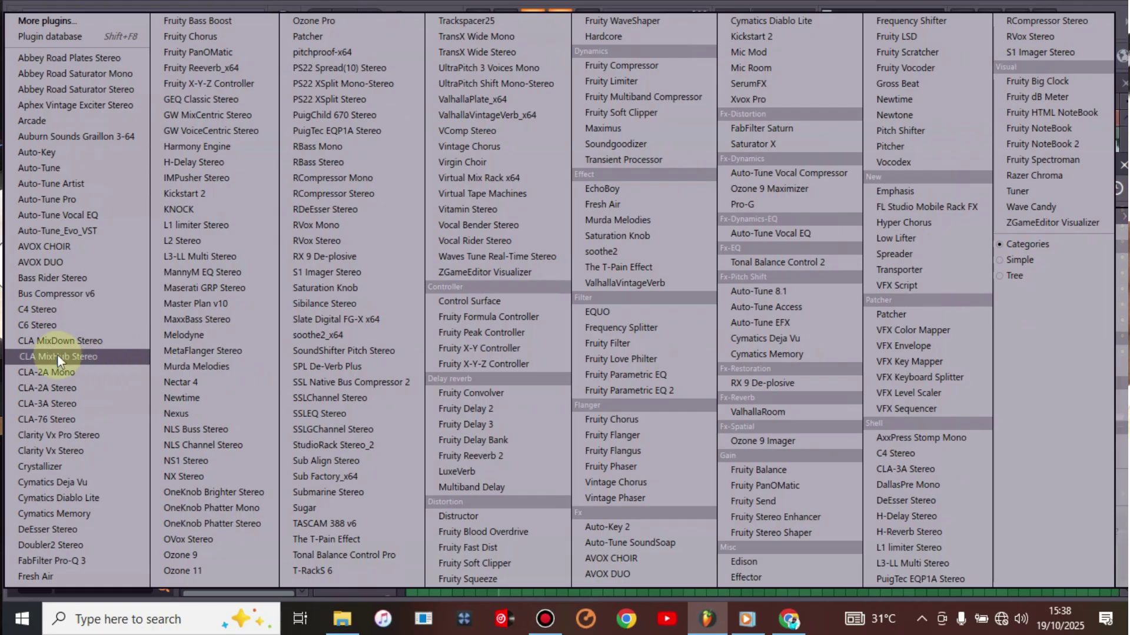
click(690, 4)
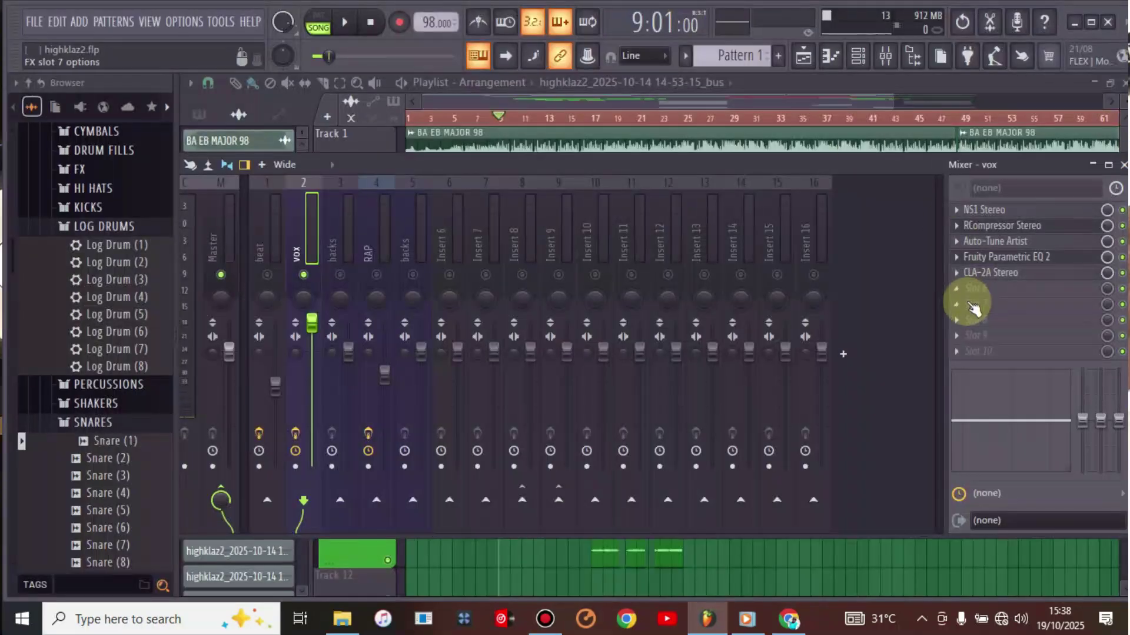
click(954, 289)
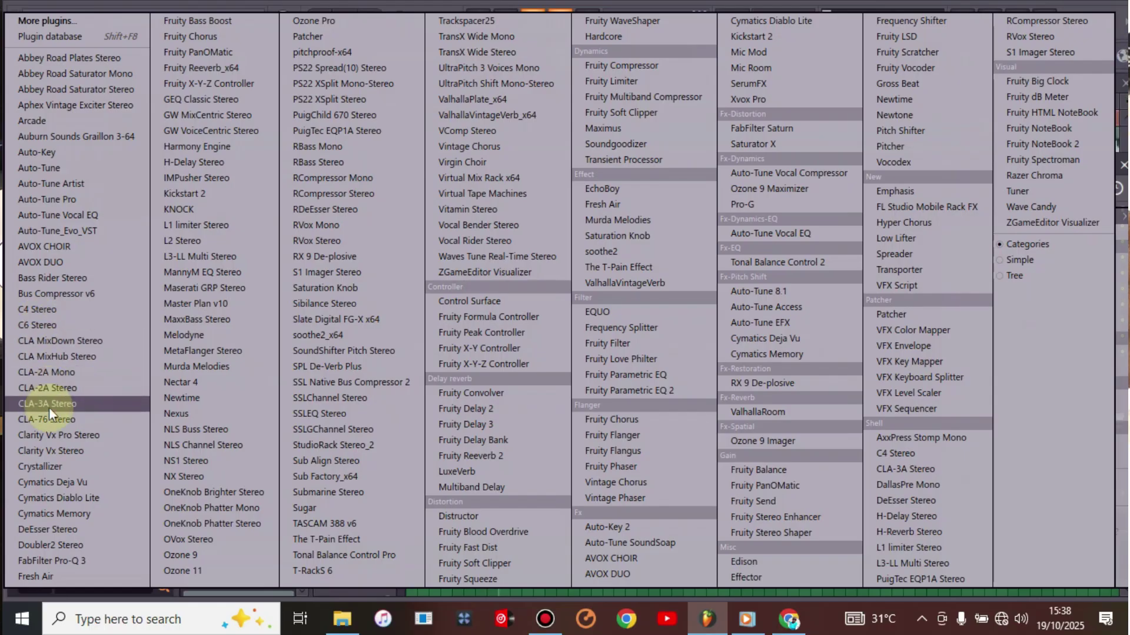
click(53, 325)
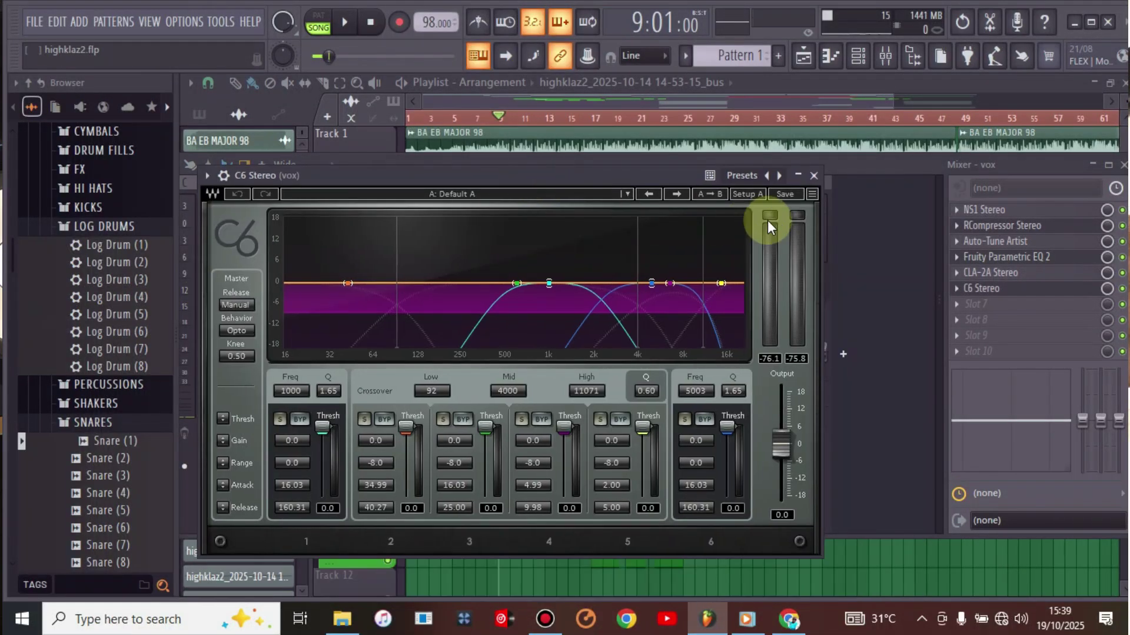
Switch the C6 to Setup B and load its Male Dialogue vocal preset.
click(753, 196)
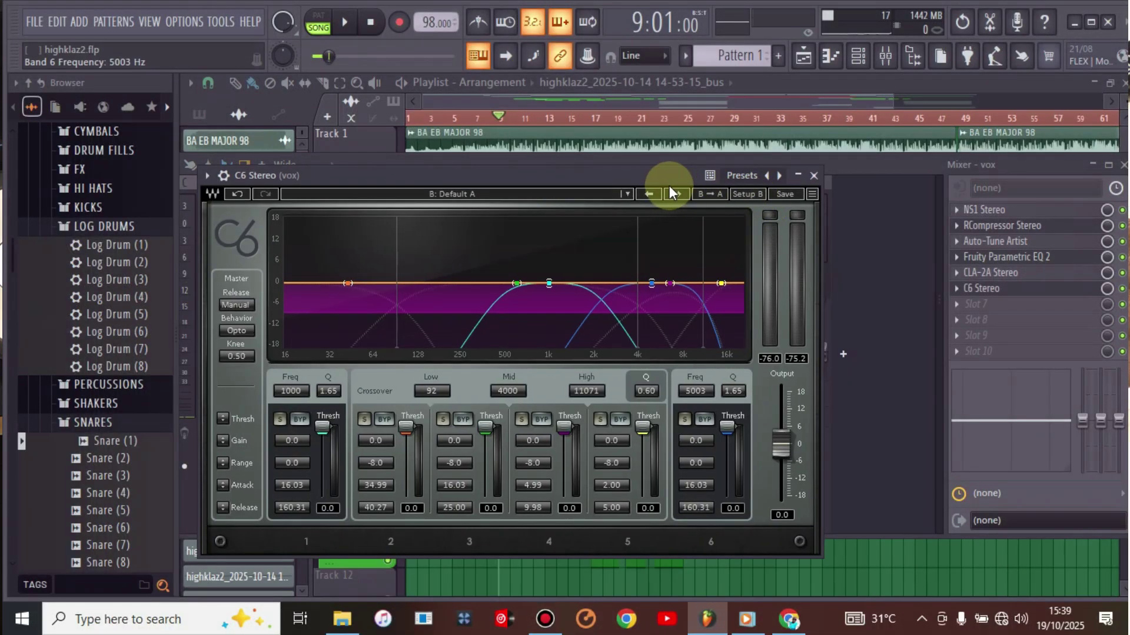
click(742, 175)
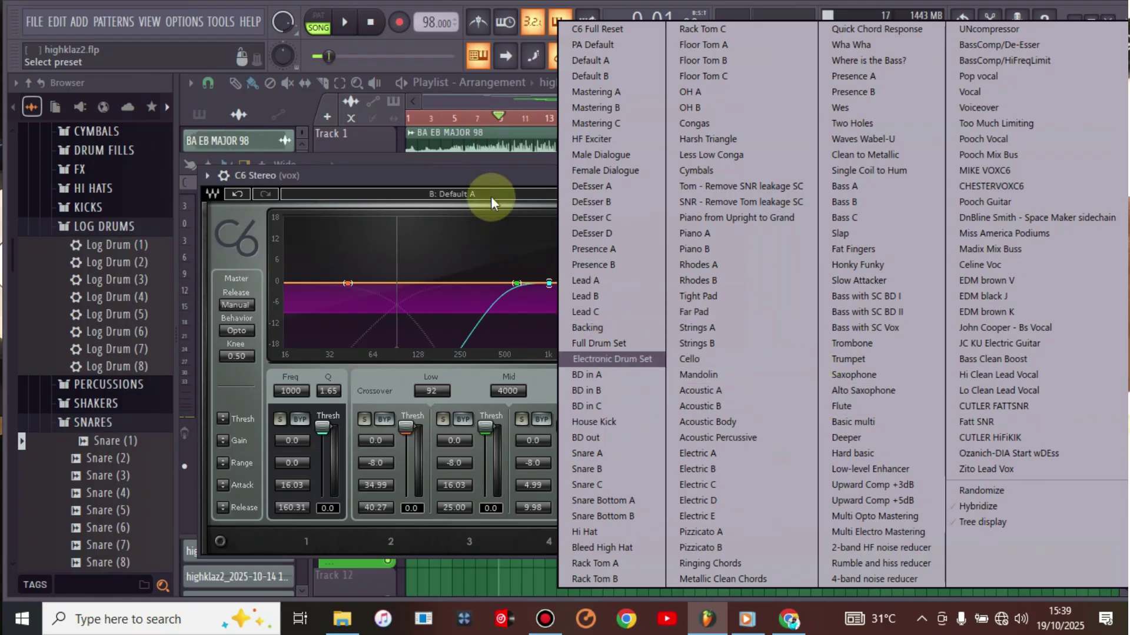
click(505, 176)
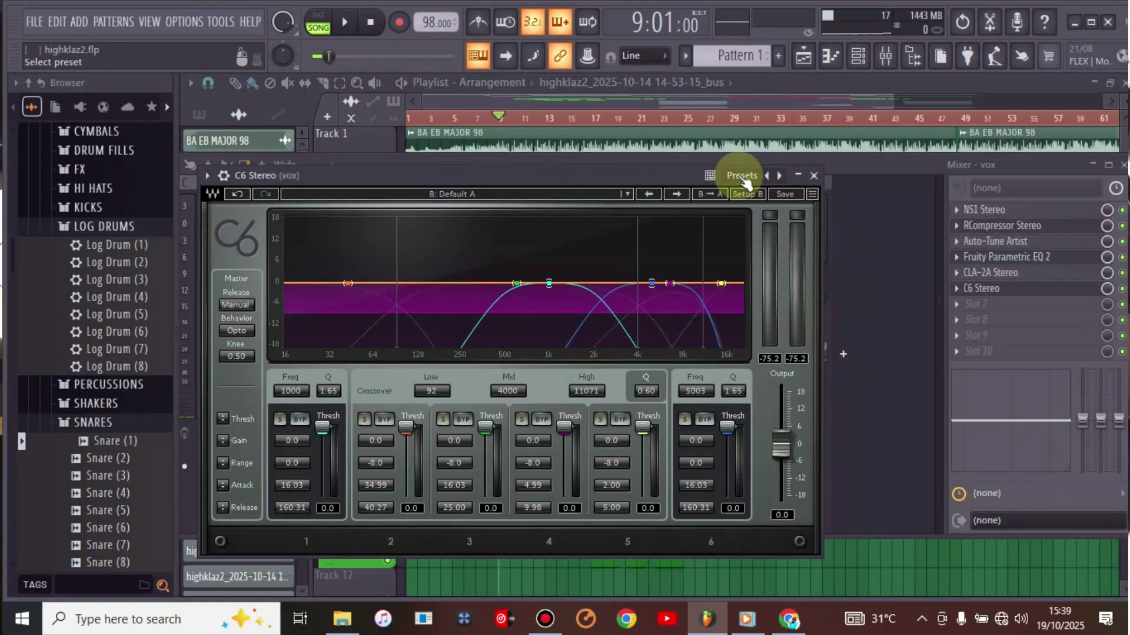
click(492, 196)
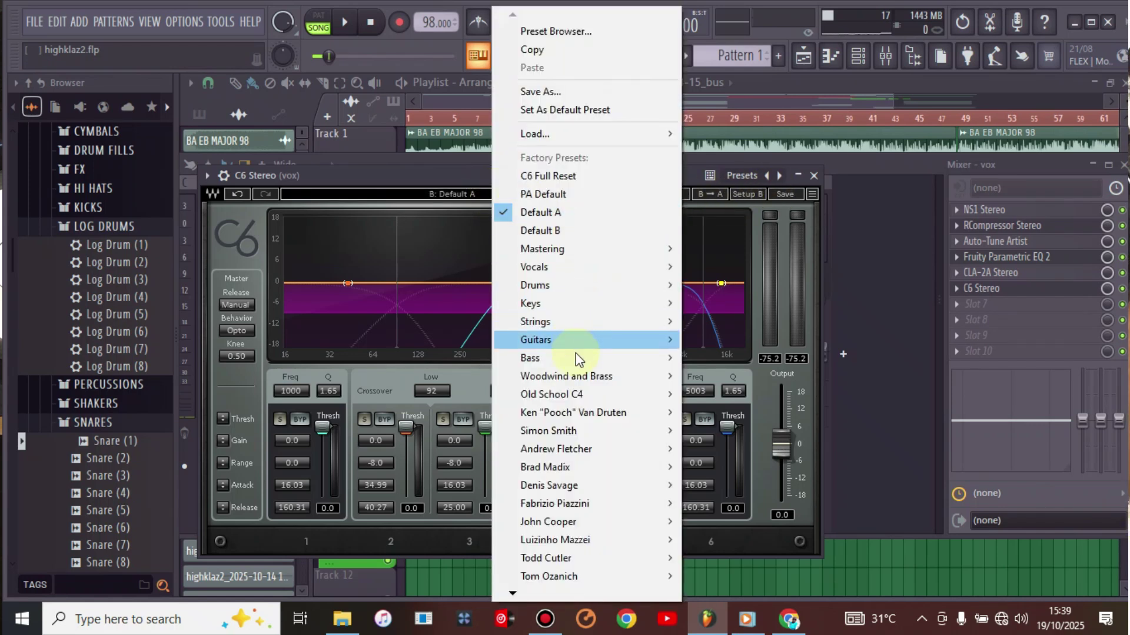
mouse_move(560, 266)
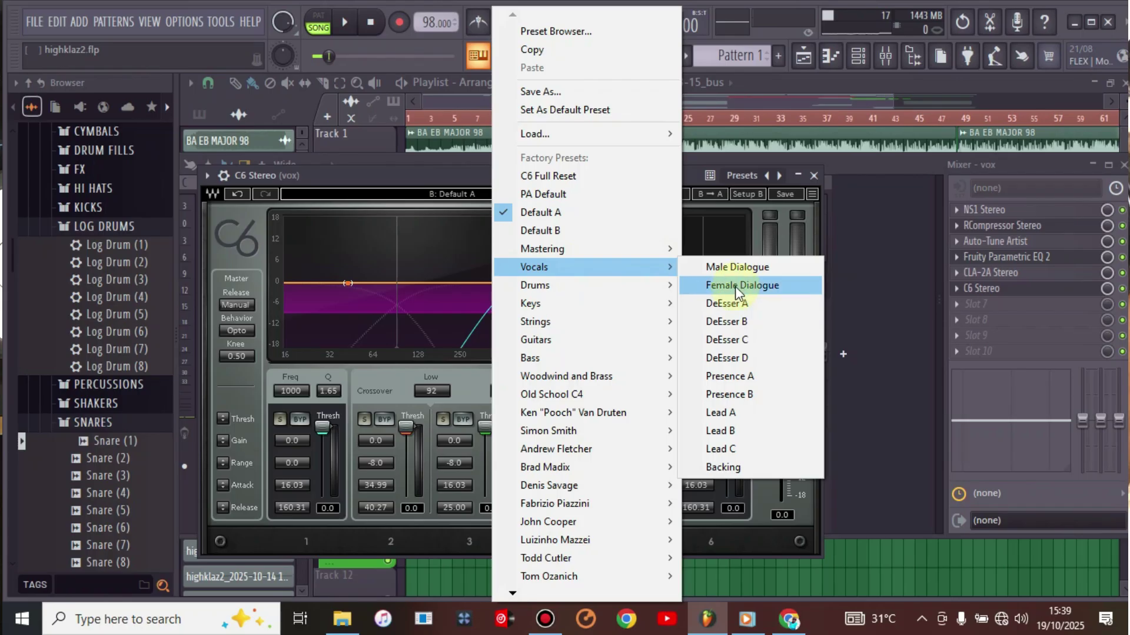
click(735, 268)
Try moving the C6's band 6 to about 3478 Hz while auditioning the vocal from bar 9.
key(space)
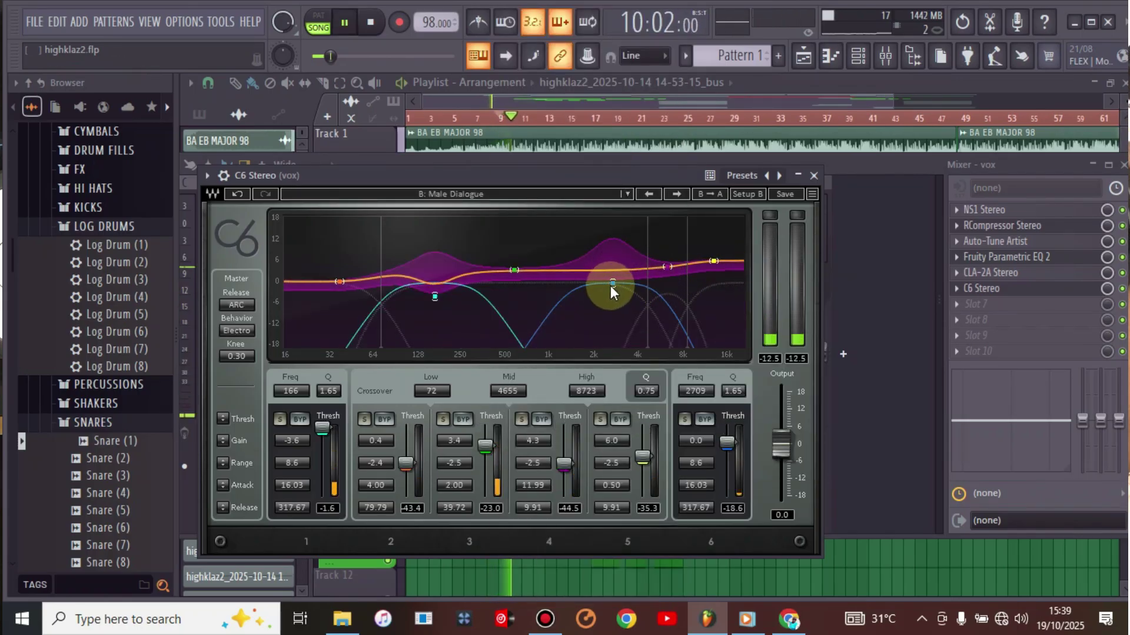
key(space)
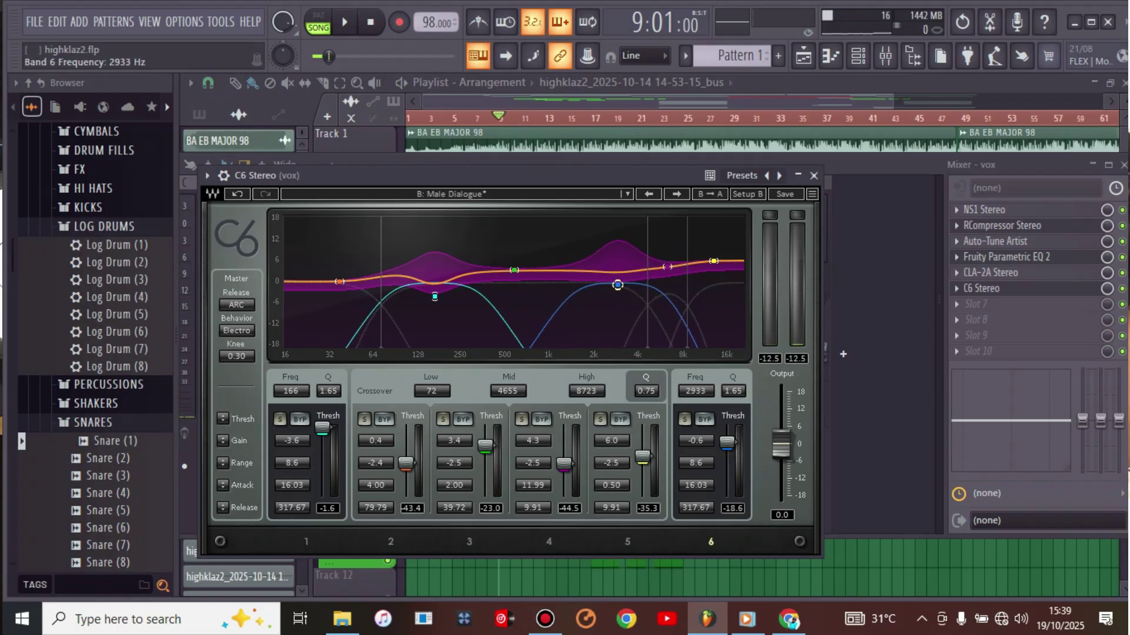
drag(617, 285, 639, 286)
key(space)
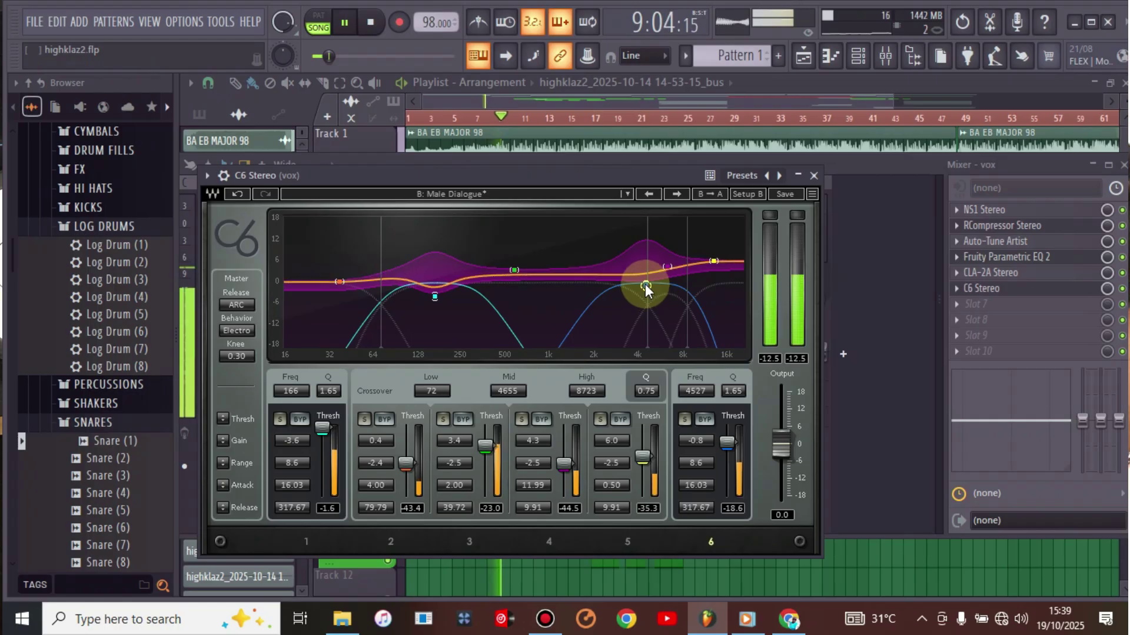
drag(645, 286, 627, 286)
key(space)
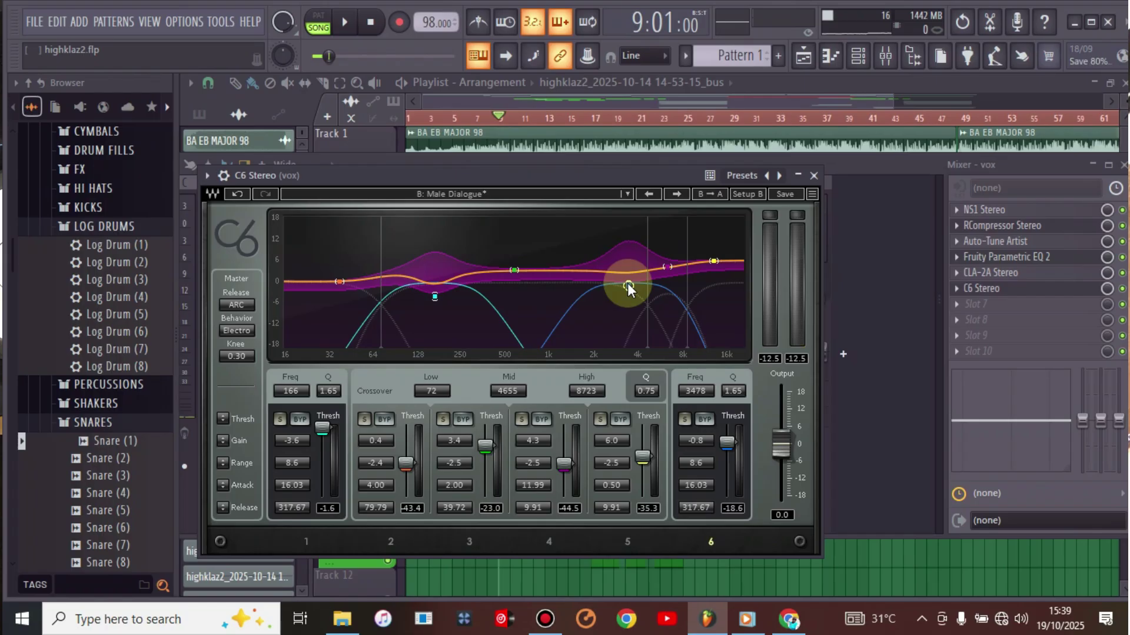
Set the C6's band 6 to a cut of about 4.5 dB near 1930 Hz while auditioning the vocal, and close its window.
drag(627, 284, 630, 294)
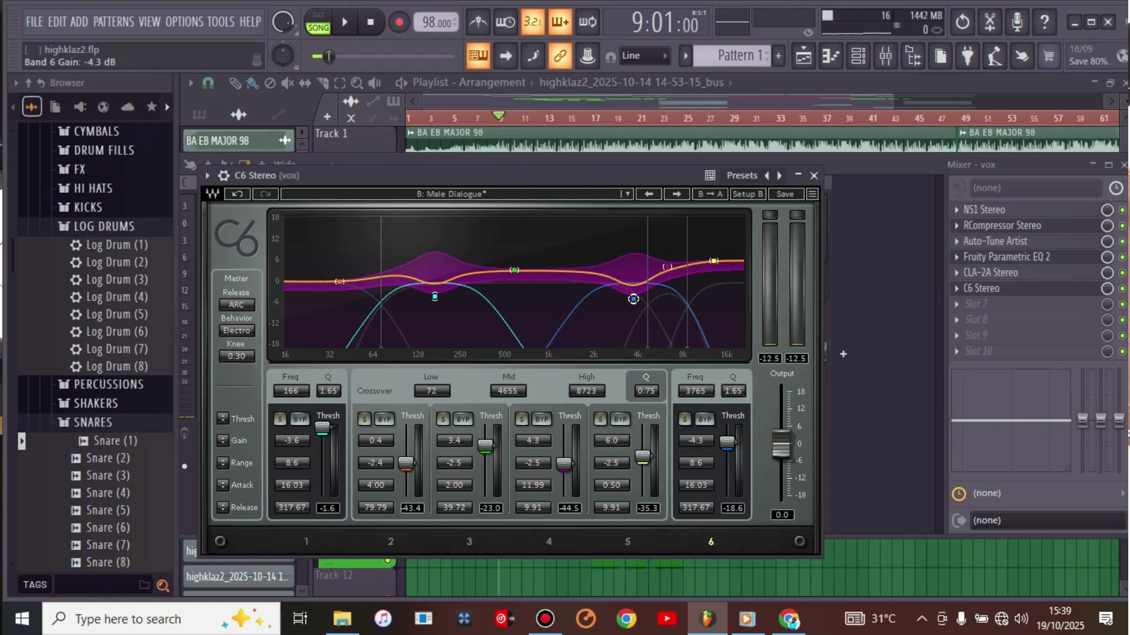
key(space)
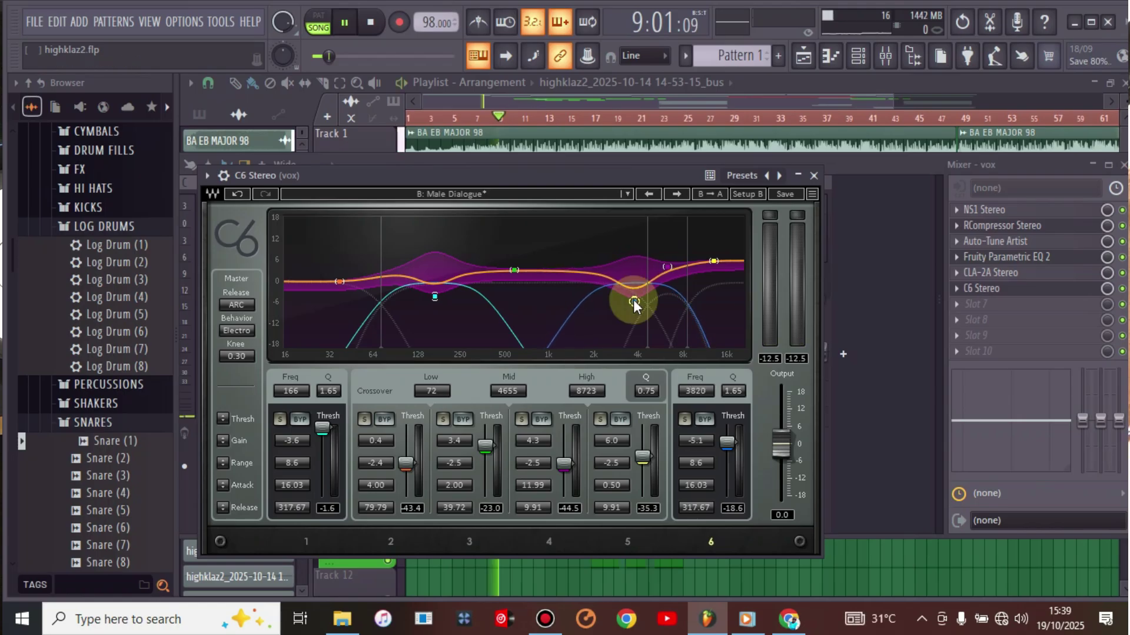
drag(633, 301, 592, 300)
key(space)
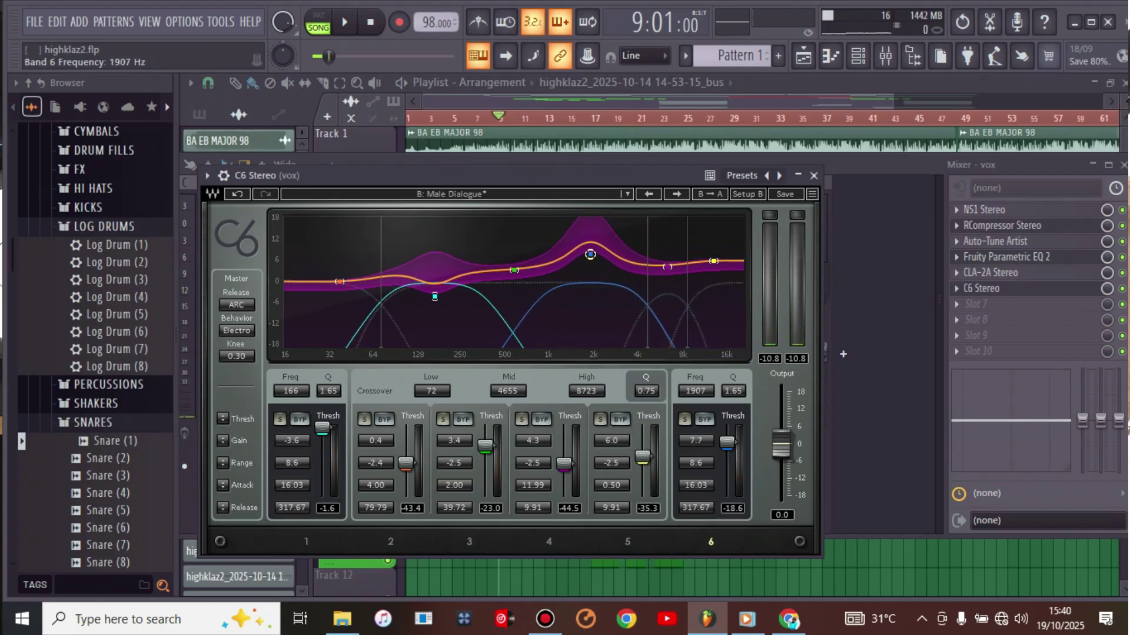
key(space)
key(space)
key(space)
click(736, 203)
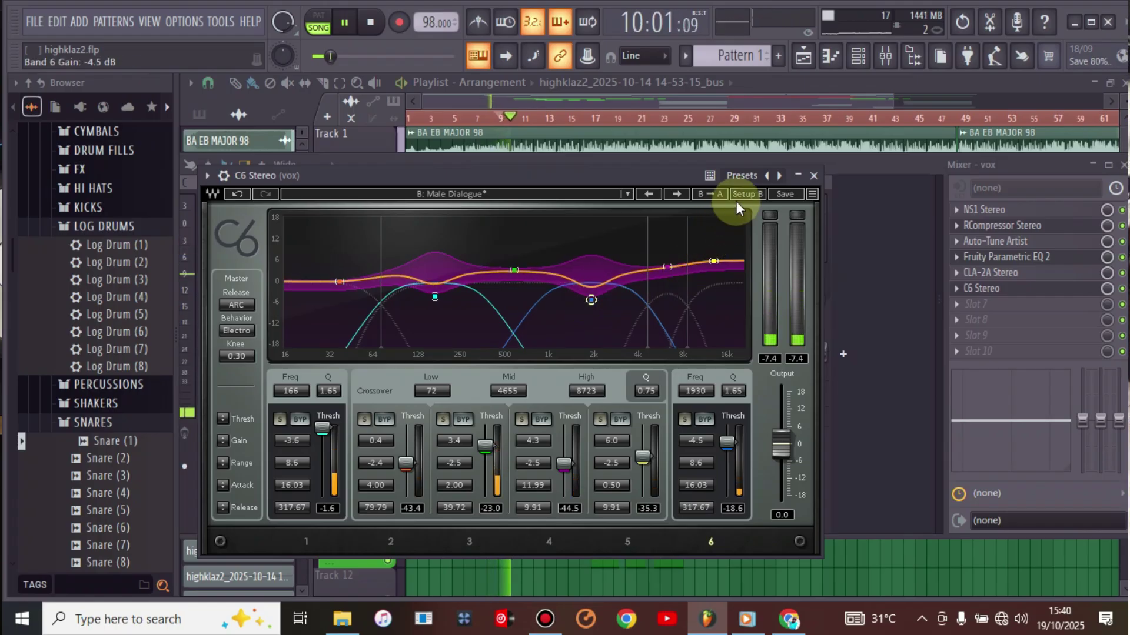
click(813, 175)
key(space)
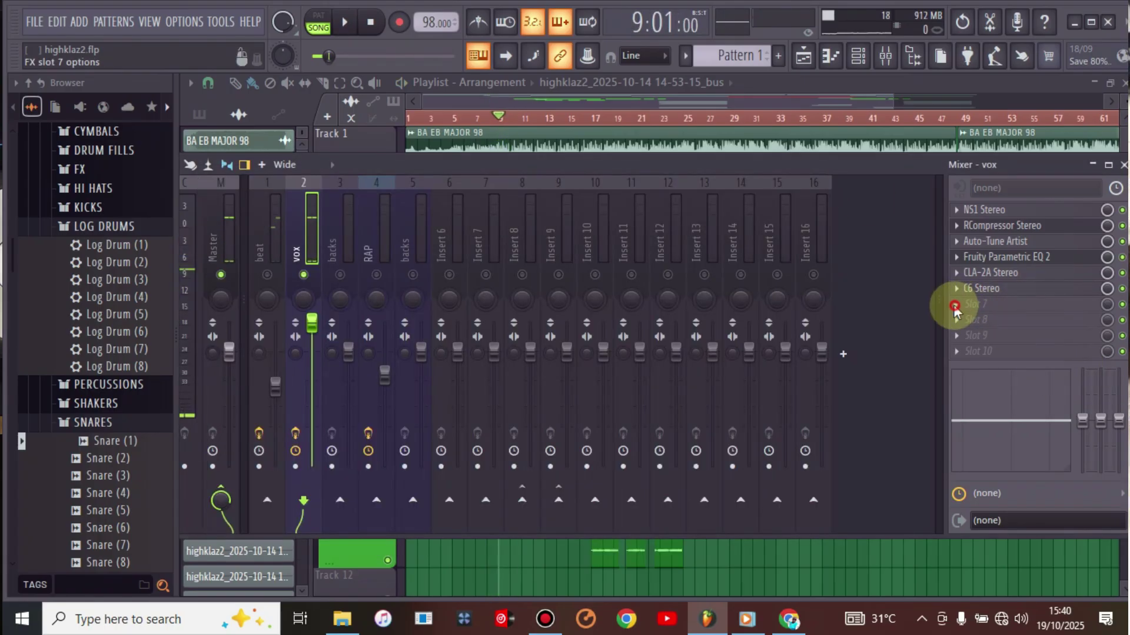
Load DeEsser Stereo into the seventh effect slot of the vox track and lower its threshold to about -39.
click(955, 305)
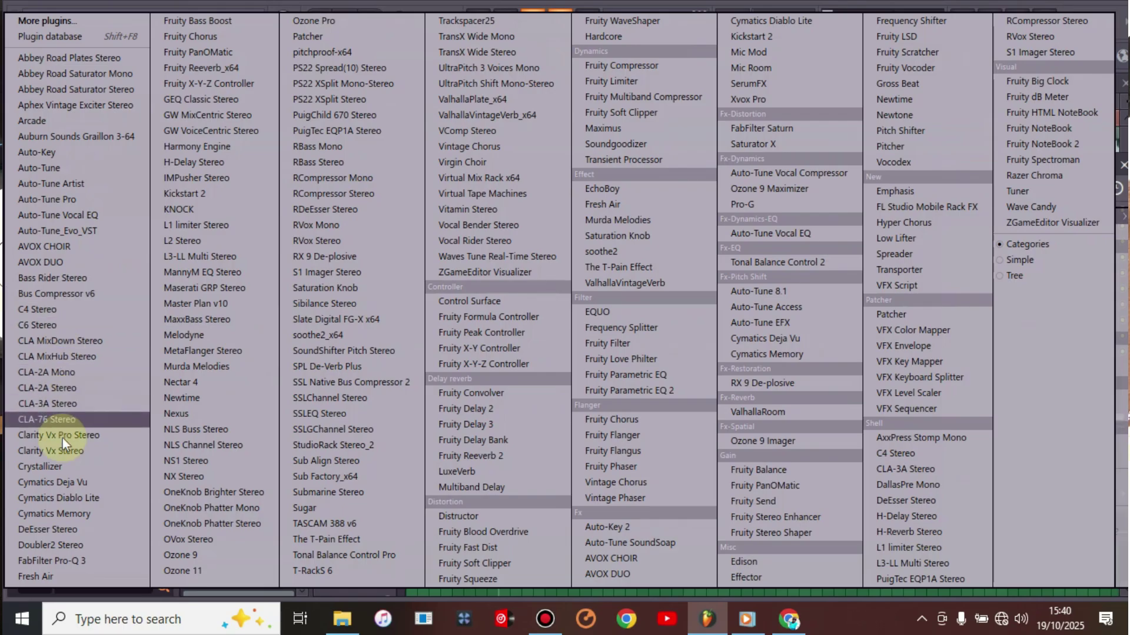
click(58, 530)
drag(484, 316, 544, 182)
key(space)
drag(522, 246, 526, 321)
Play the vocal from bar 9 several times to audition the de-essing, and close the DeEsser window.
key(space)
key(space)
key(space)
key(space)
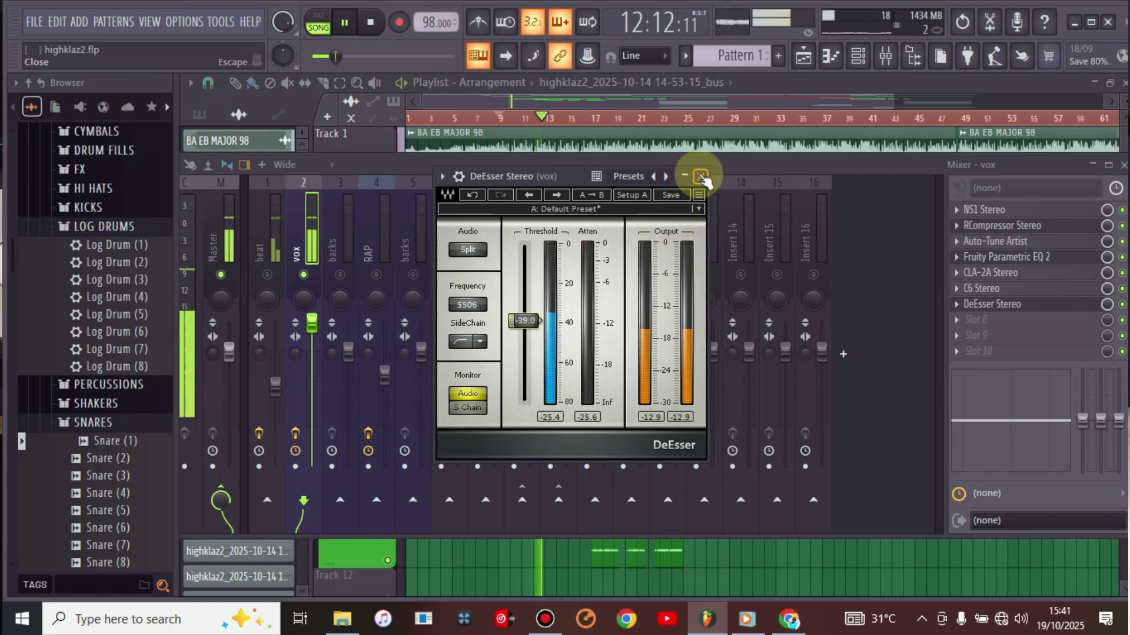
key(space)
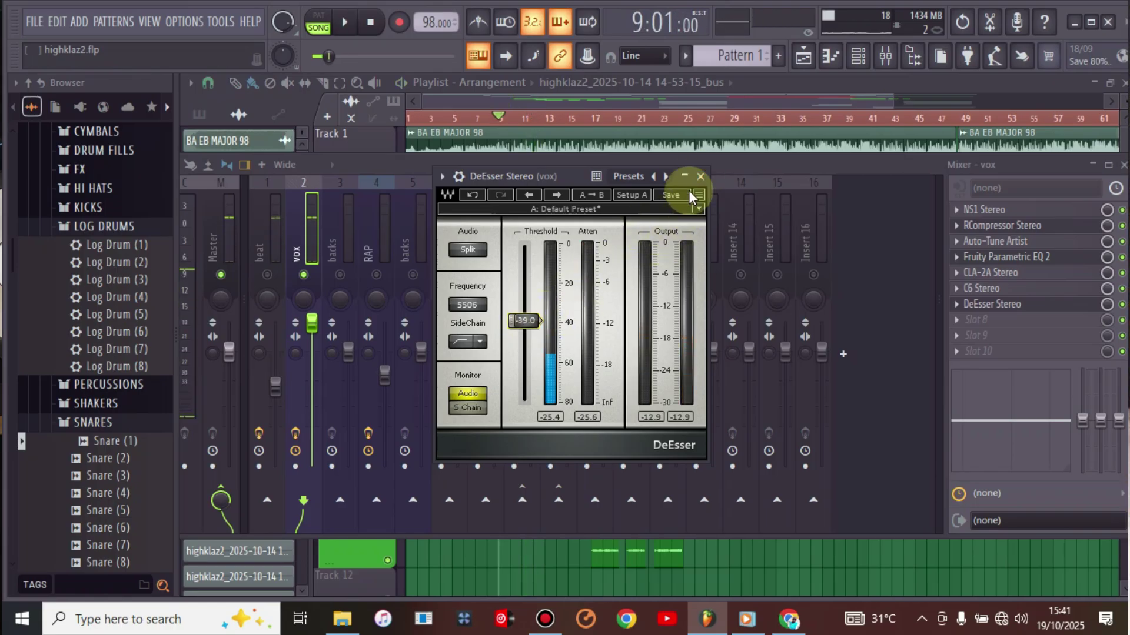
click(701, 176)
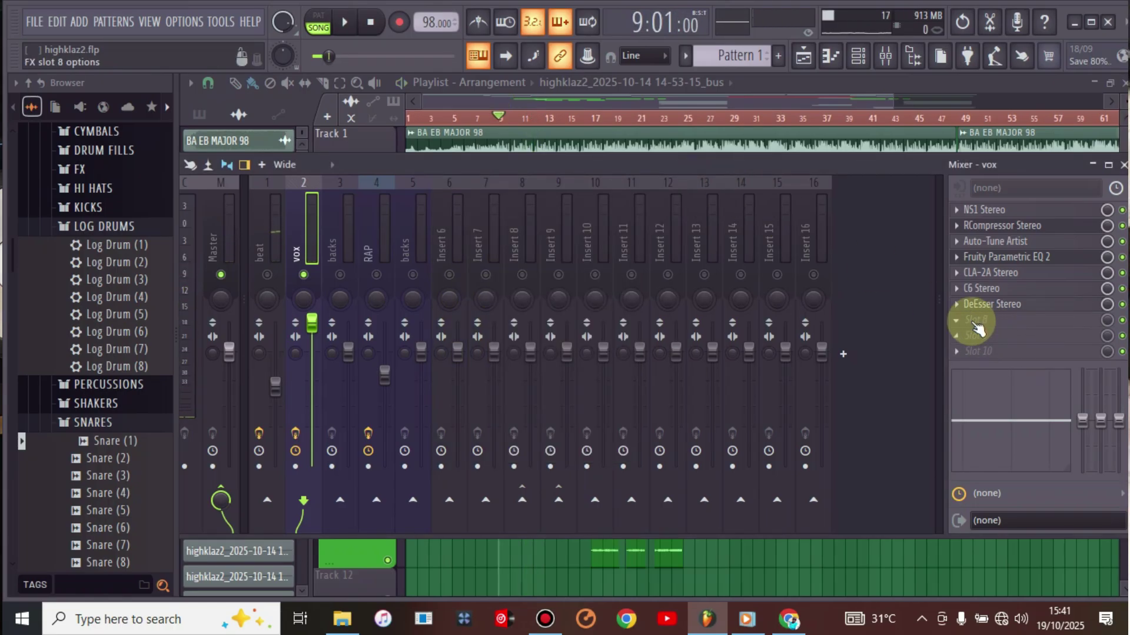
Load Fresh Air into the eighth effect slot of the vox track and raise High Air to about 16.
click(961, 323)
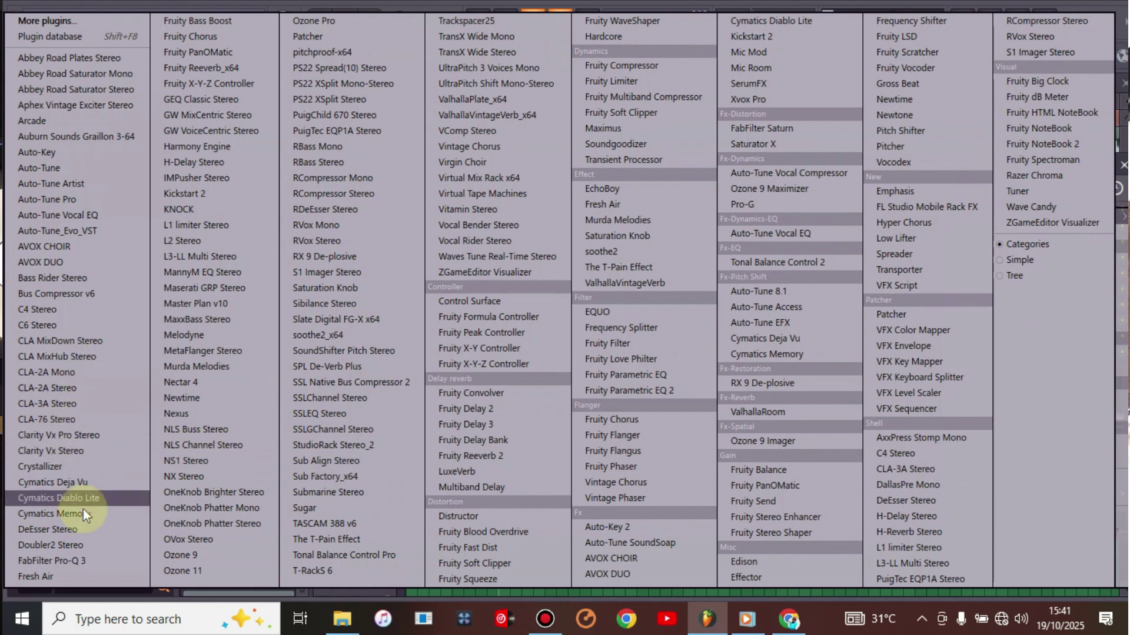
click(66, 575)
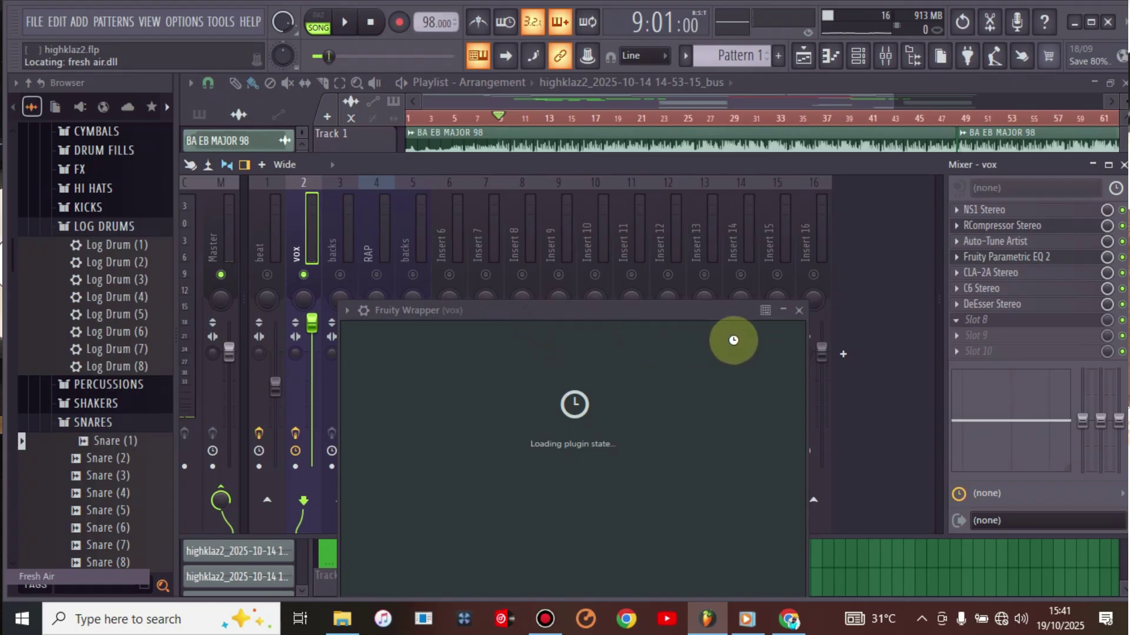
key(space)
drag(677, 319, 594, 138)
key(space)
drag(675, 480, 664, 413)
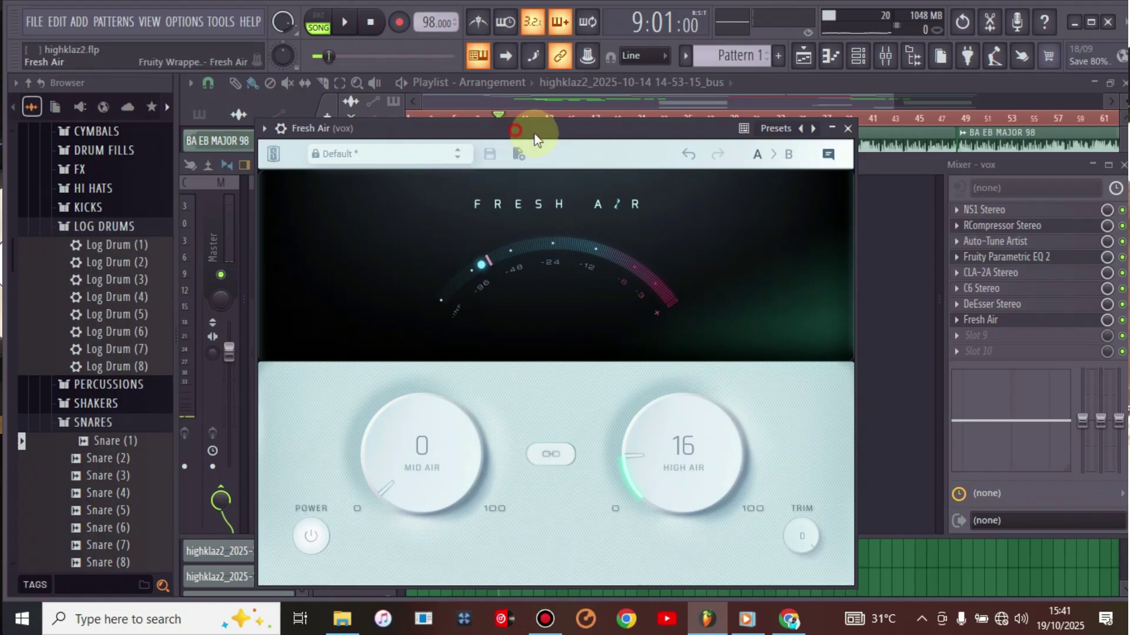
Raise Fresh Air's Mid Air to about 28 while playing the vocal, and close the plugin window.
drag(532, 126, 559, 134)
key(space)
scroll(455, 463, up, 1)
drag(455, 492, 457, 409)
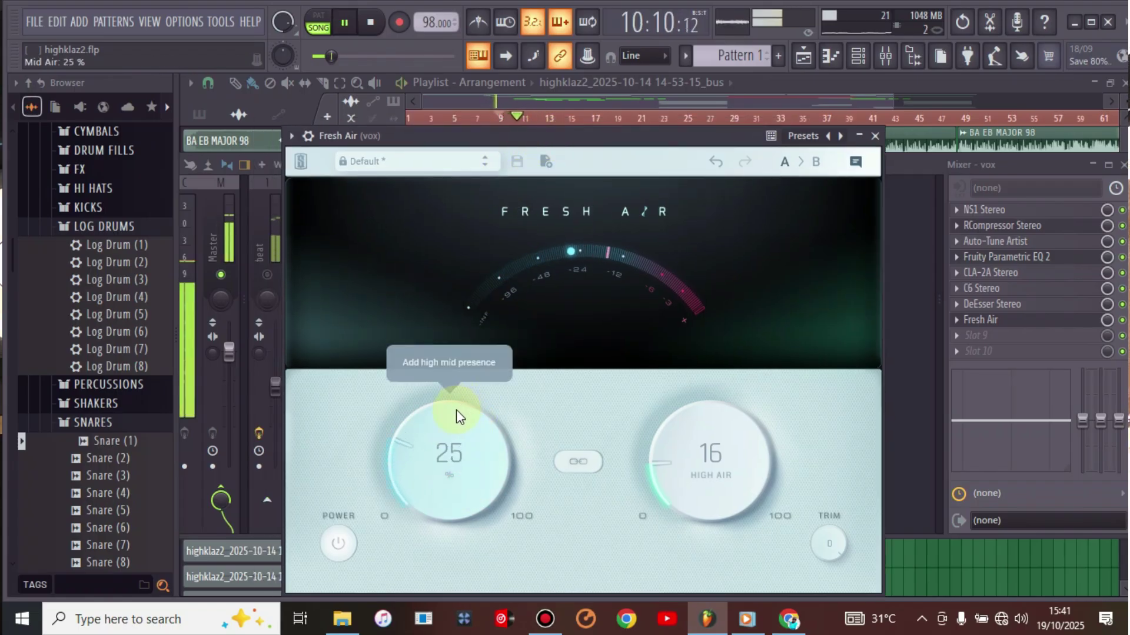
drag(619, 128, 620, 81)
click(449, 397)
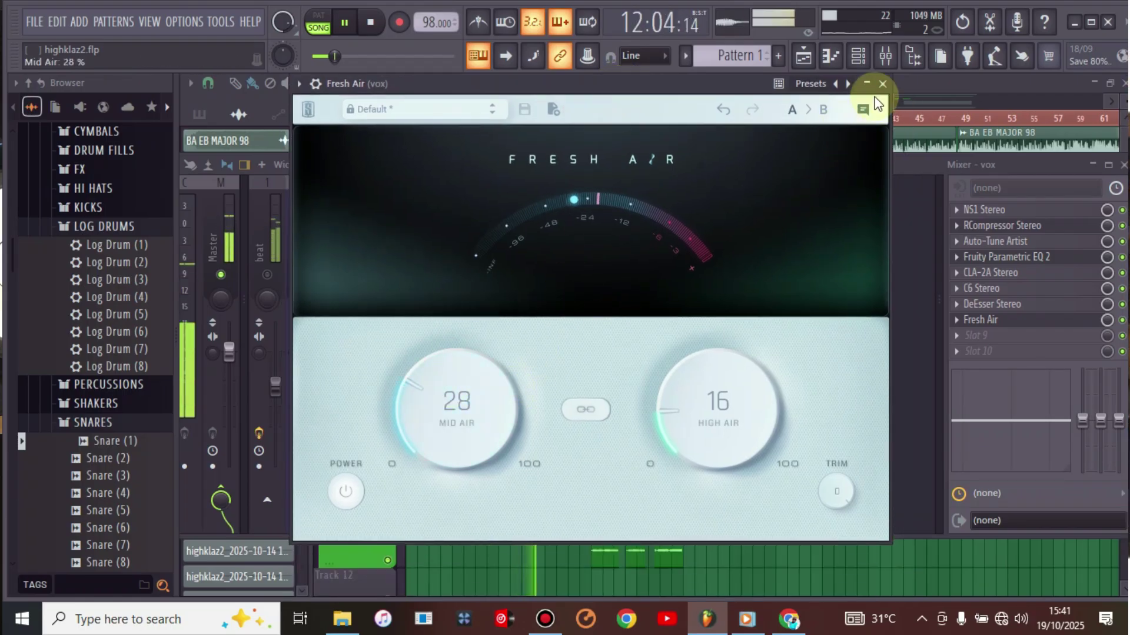
click(882, 83)
key(space)
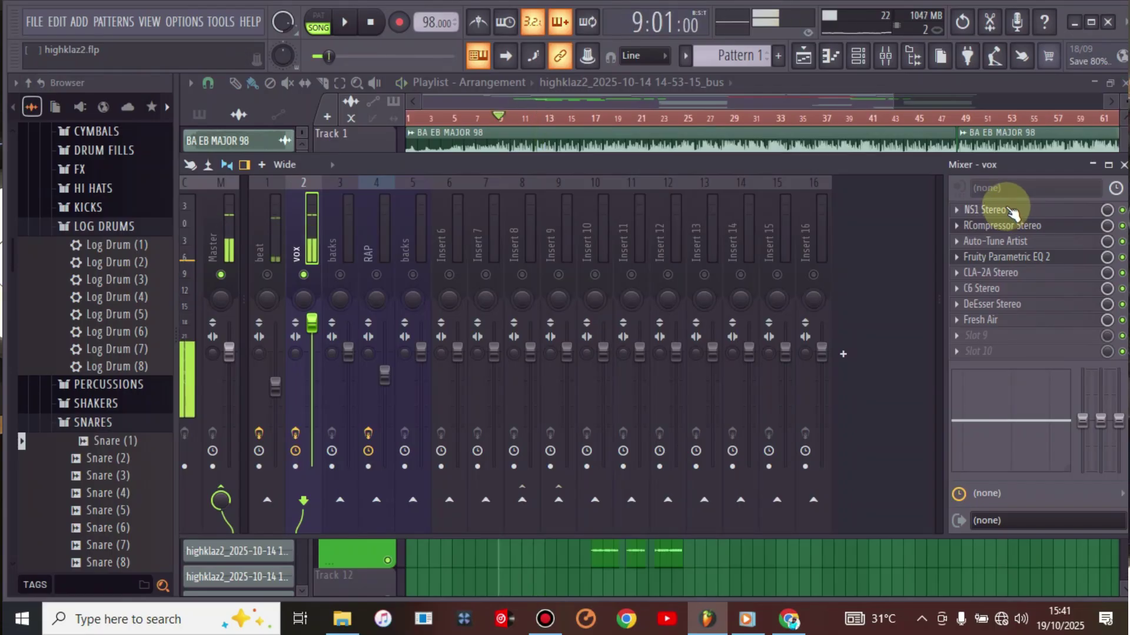
Raise the NS1 noise suppression on the vox track to about 62 during playback, and replay the vocal from bar 9.
click(1012, 211)
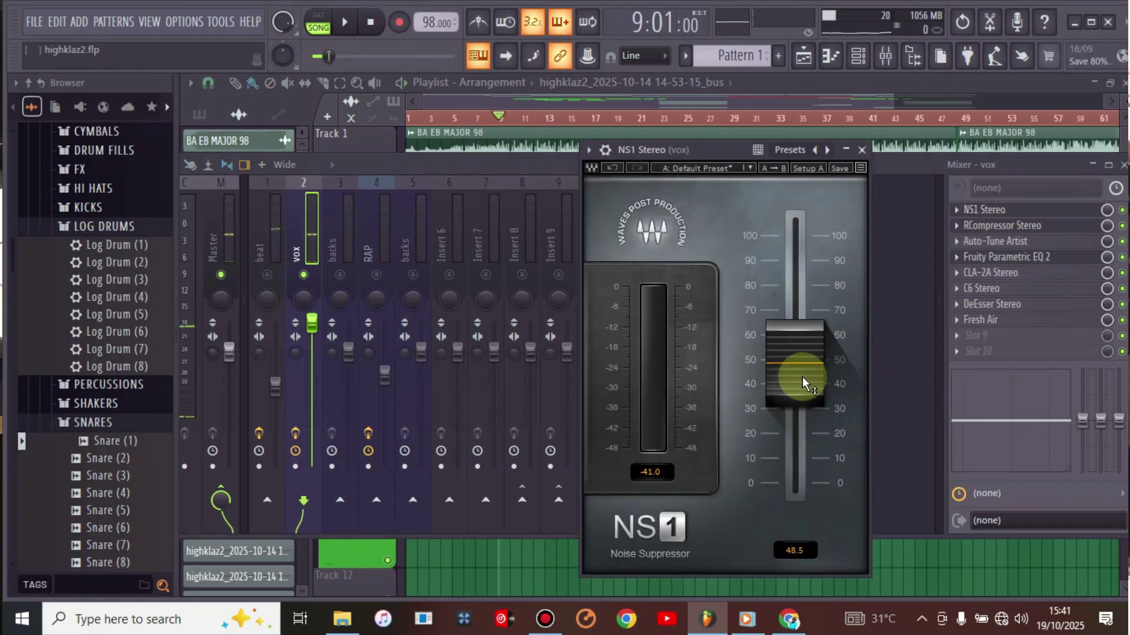
key(space)
drag(794, 373, 795, 340)
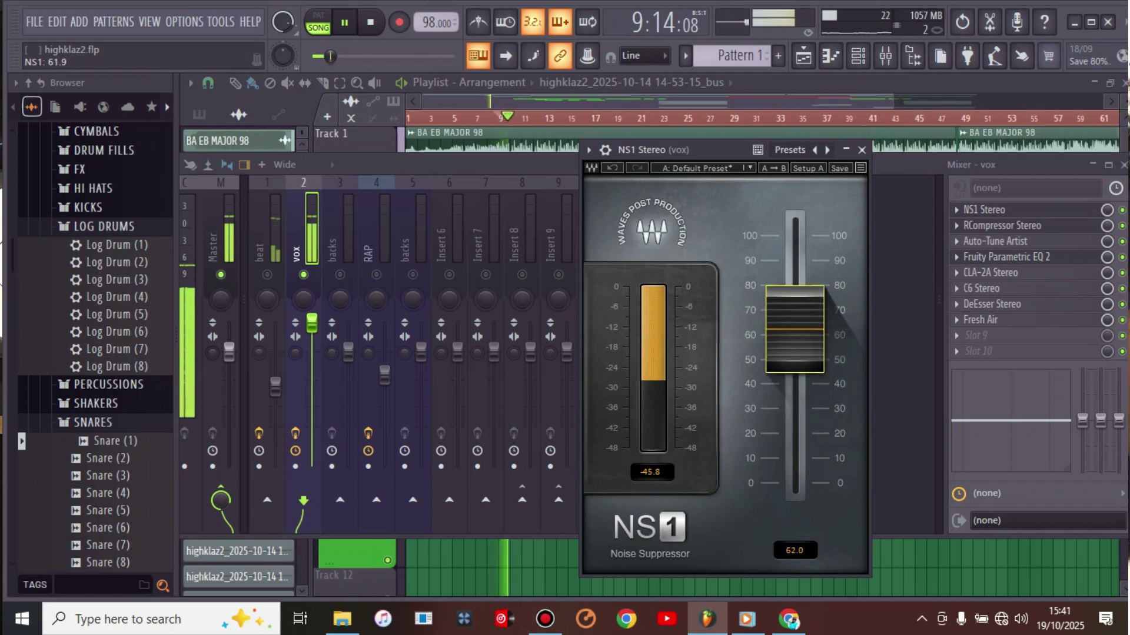
click(862, 150)
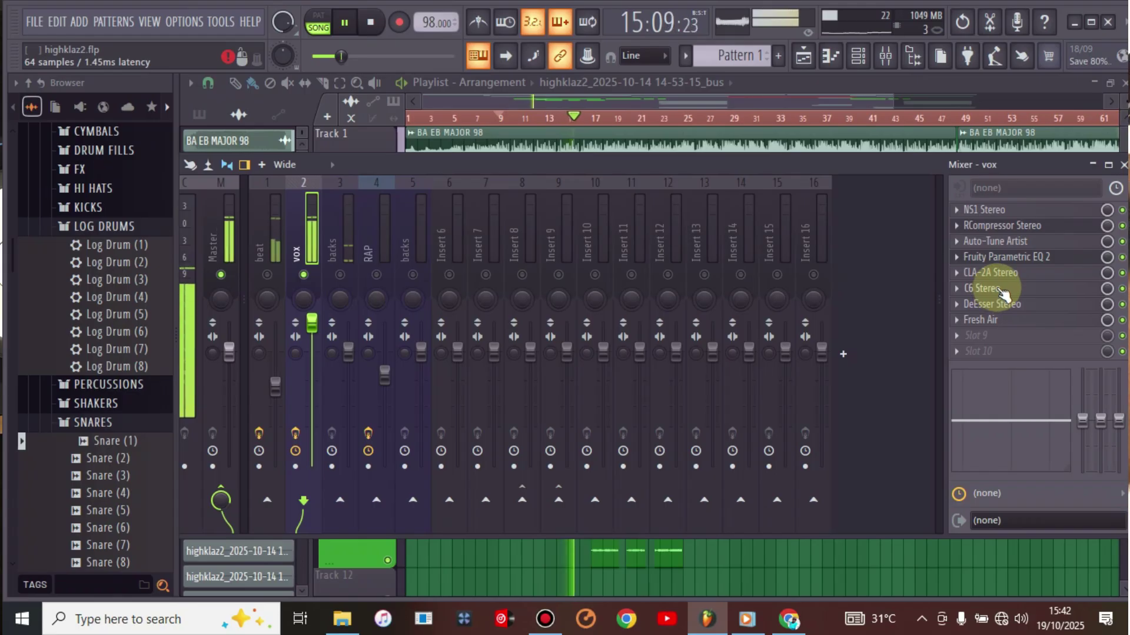
key(space)
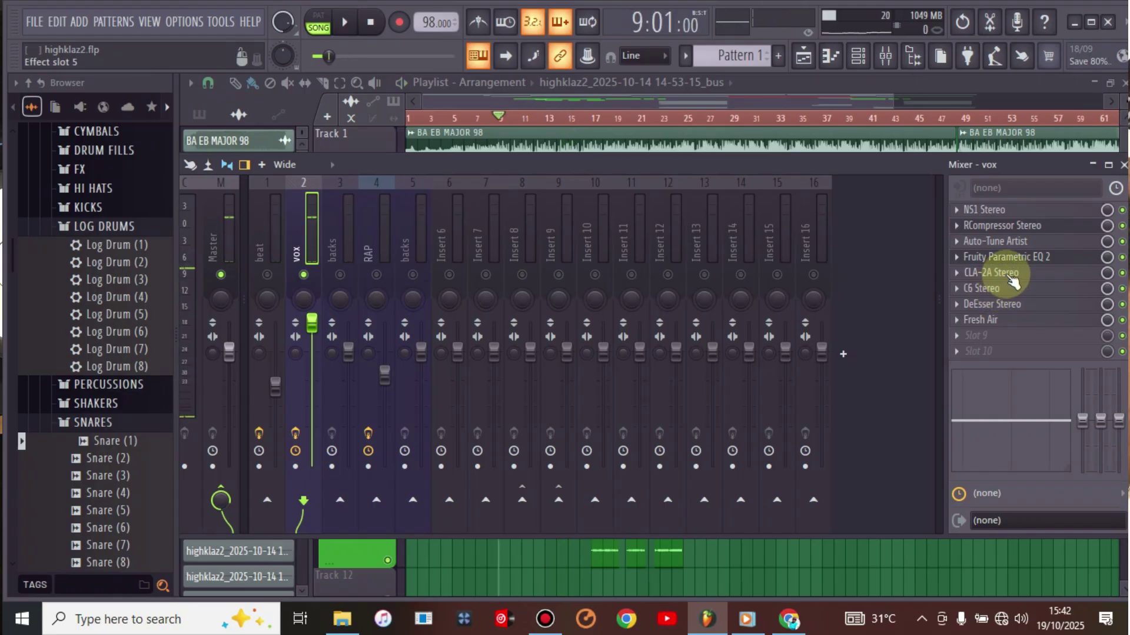
key(space)
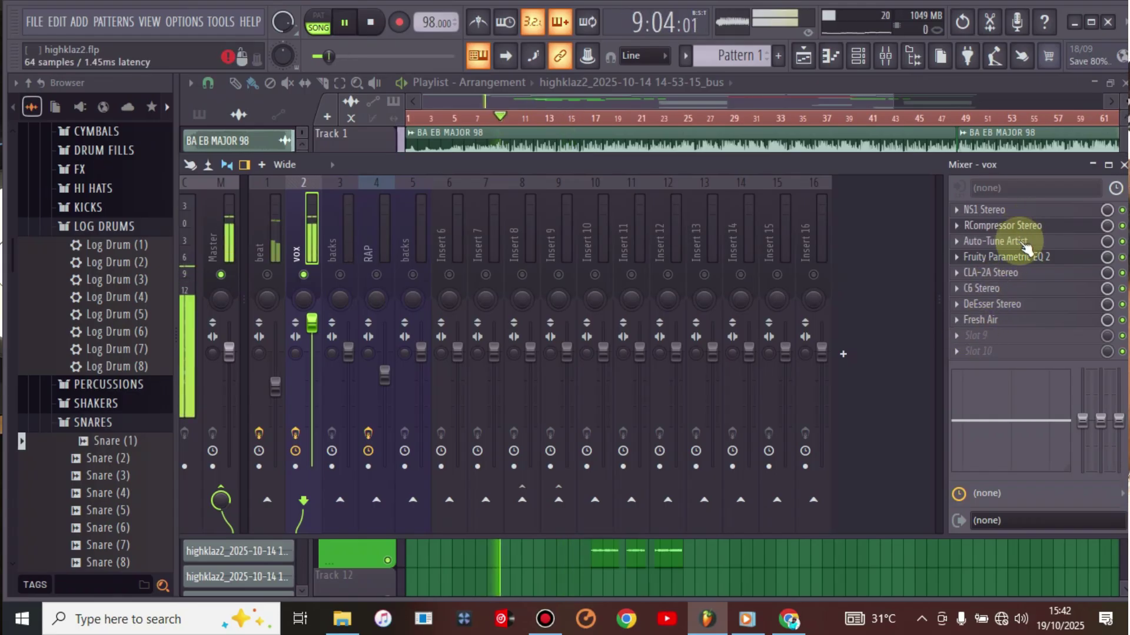
Set Auto-Tune Artist's Retune Speed to 2 and Flex-Tune to 8 on the vox track, audition the vocal, and close the plugin.
click(1007, 241)
key(space)
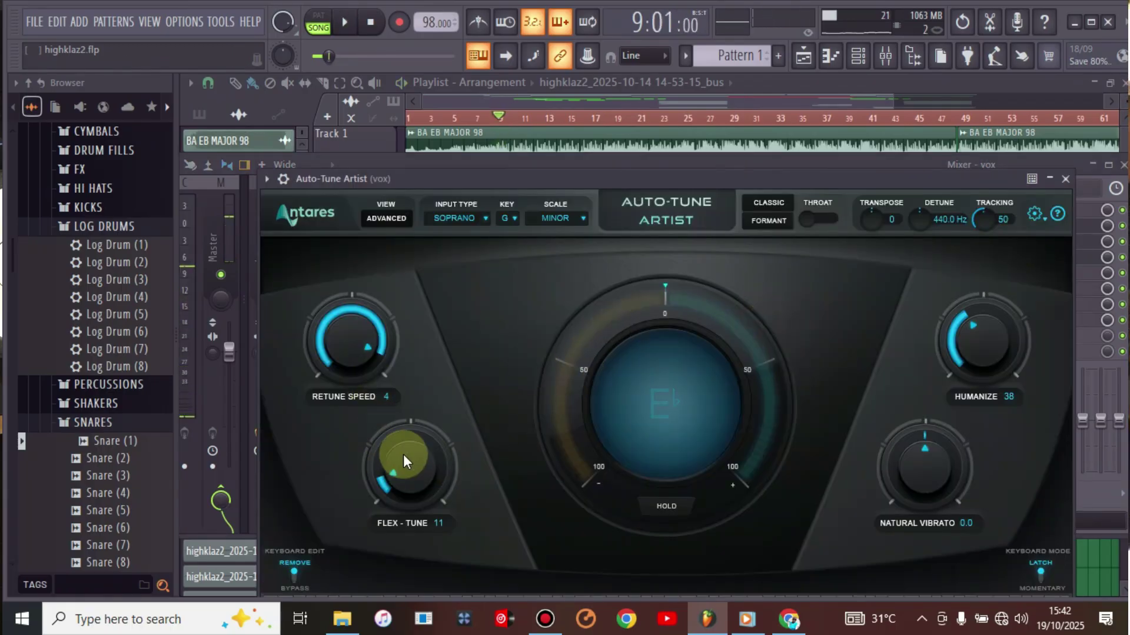
drag(407, 464, 411, 429)
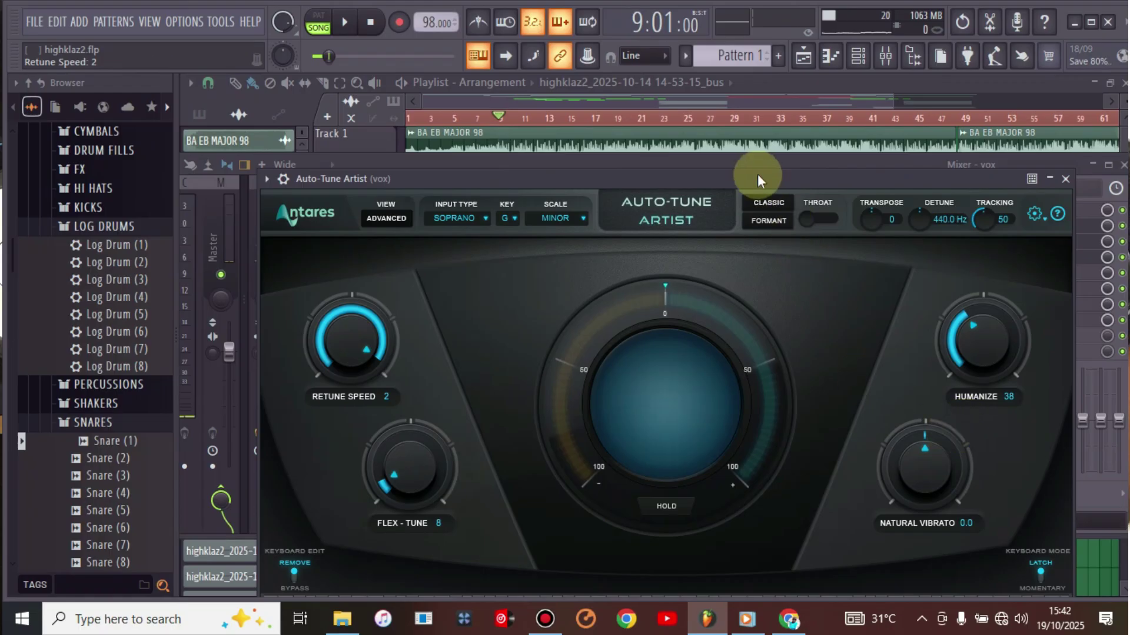
drag(757, 174, 777, 175)
key(space)
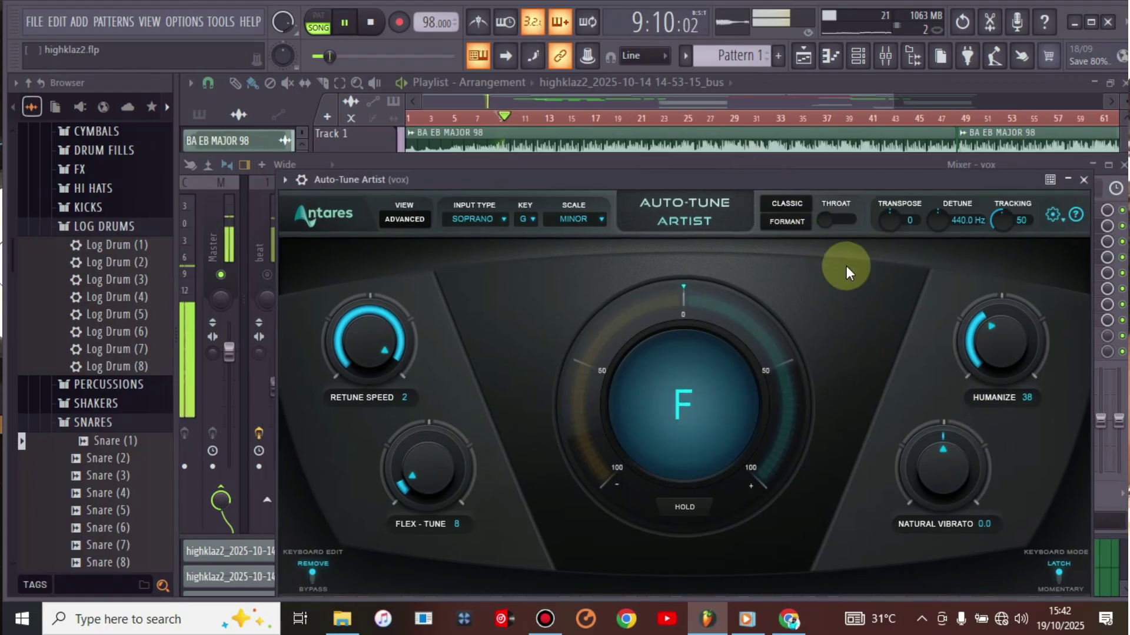
click(1082, 180)
key(space)
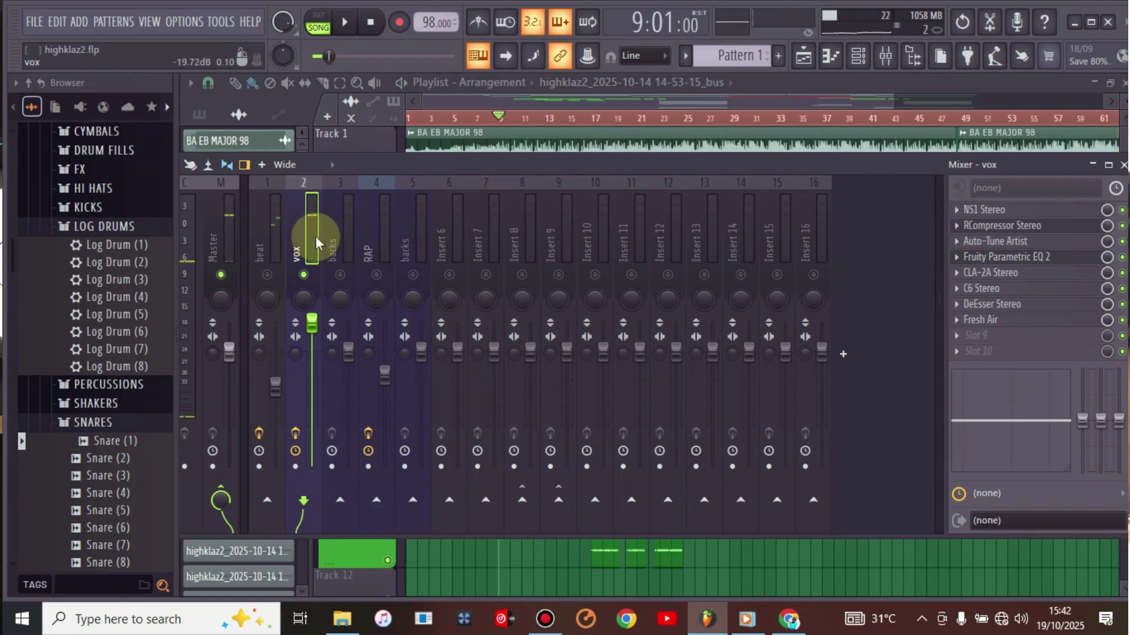
Unmute the beat and lower the vox fader to just above its default level while playing from bar 9.
click(267, 276)
key(space)
drag(304, 329, 304, 353)
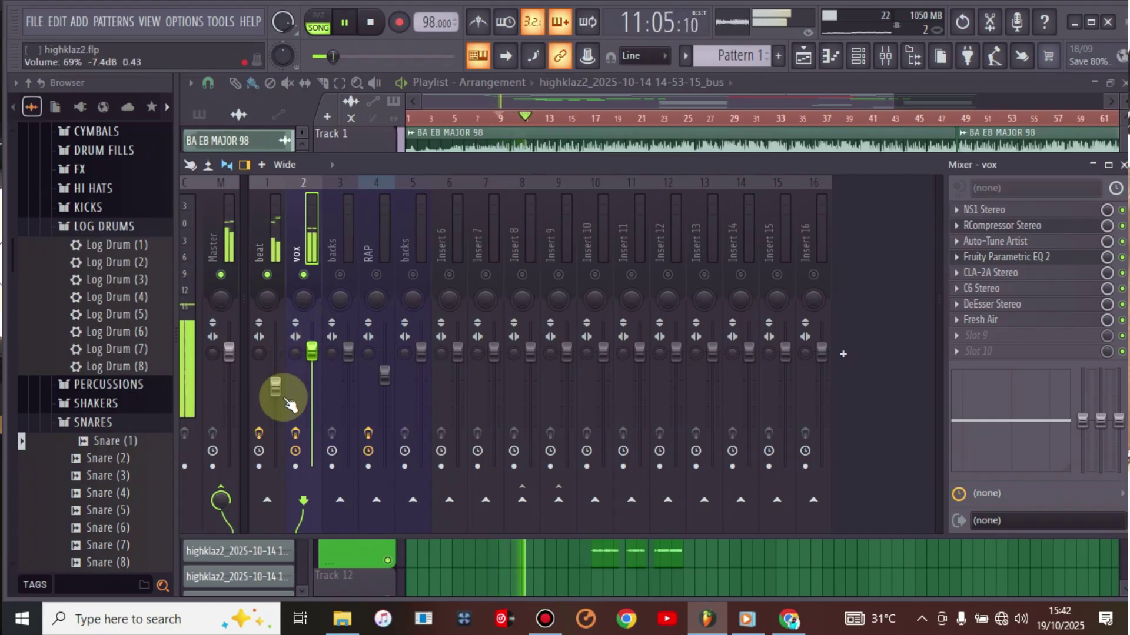
drag(312, 352, 312, 347)
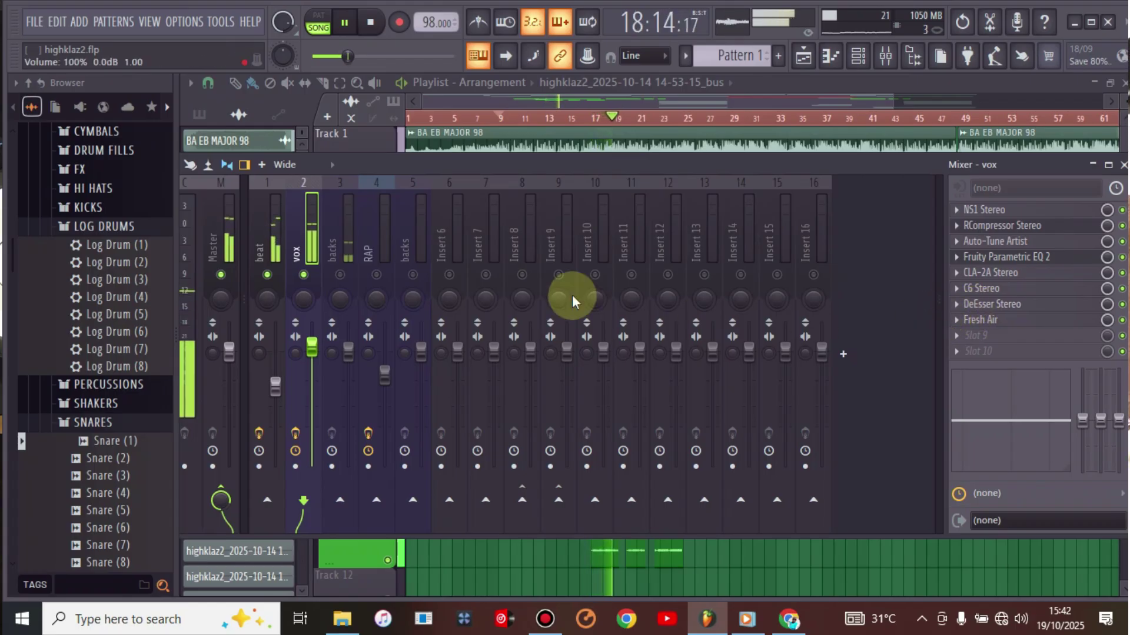
key(space)
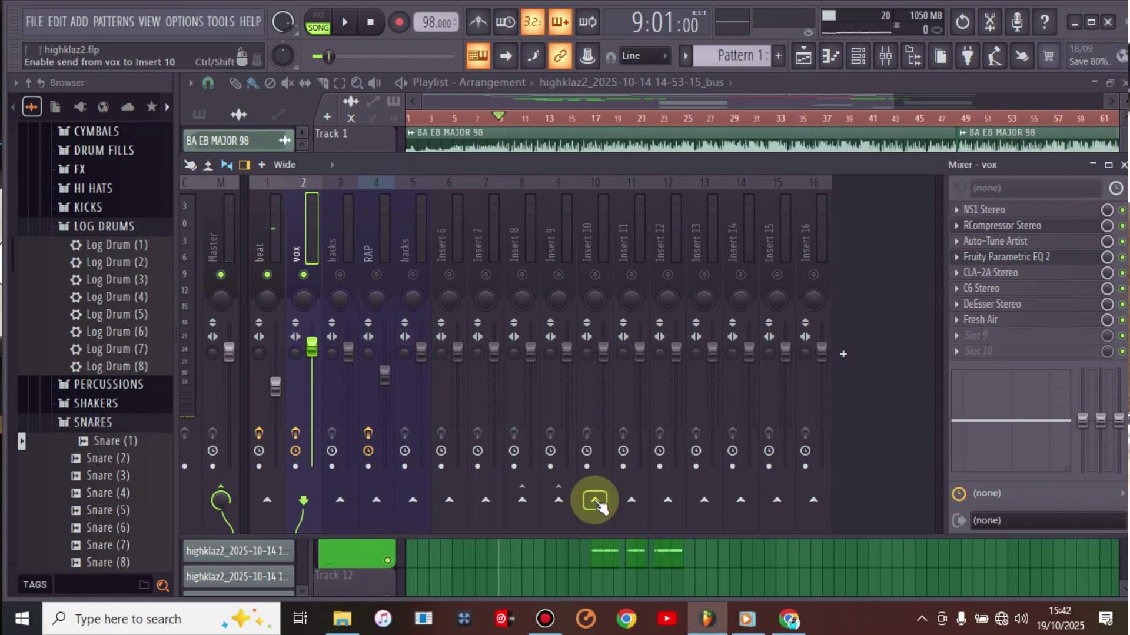
Send the vox track to Insert 9 and load ValhallaPlate_x64 into Insert 9's first effect slot.
click(559, 499)
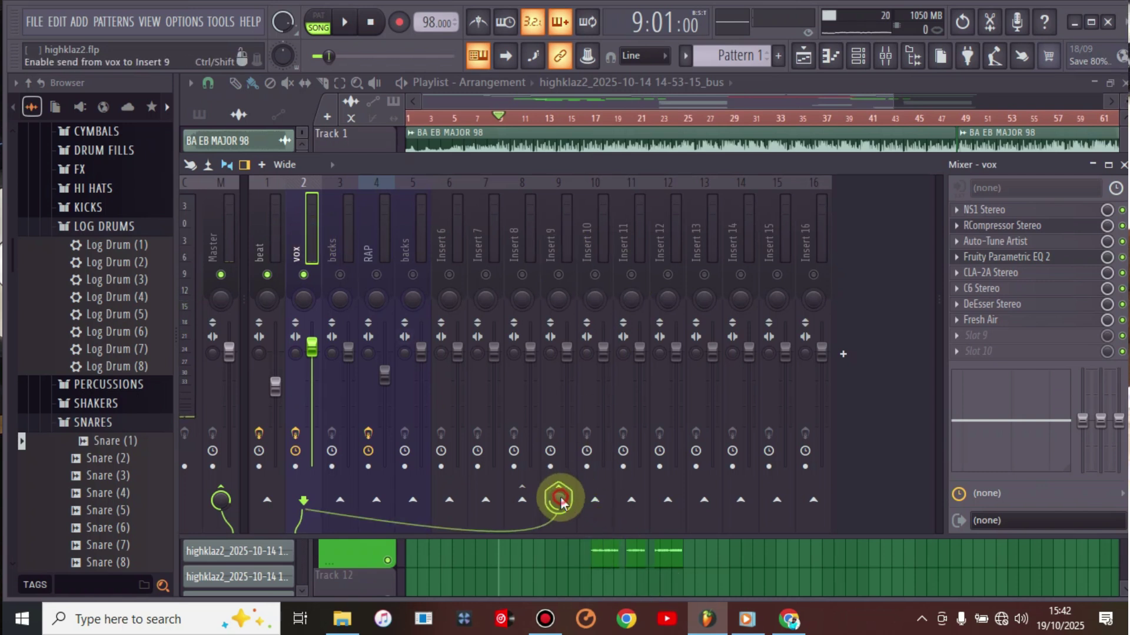
click(557, 275)
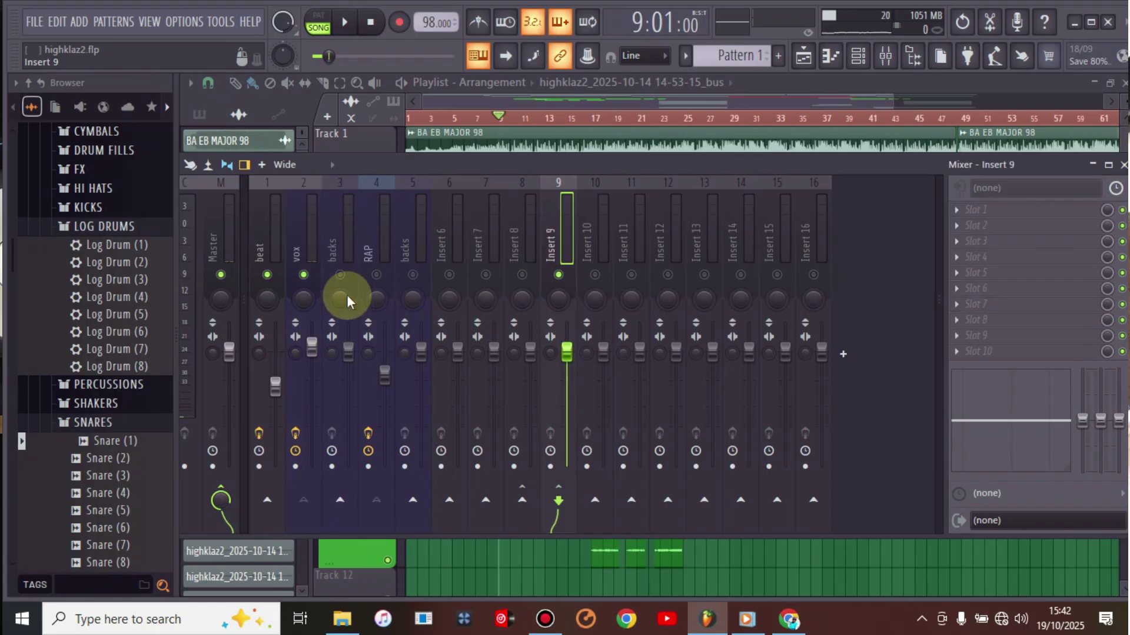
key(space)
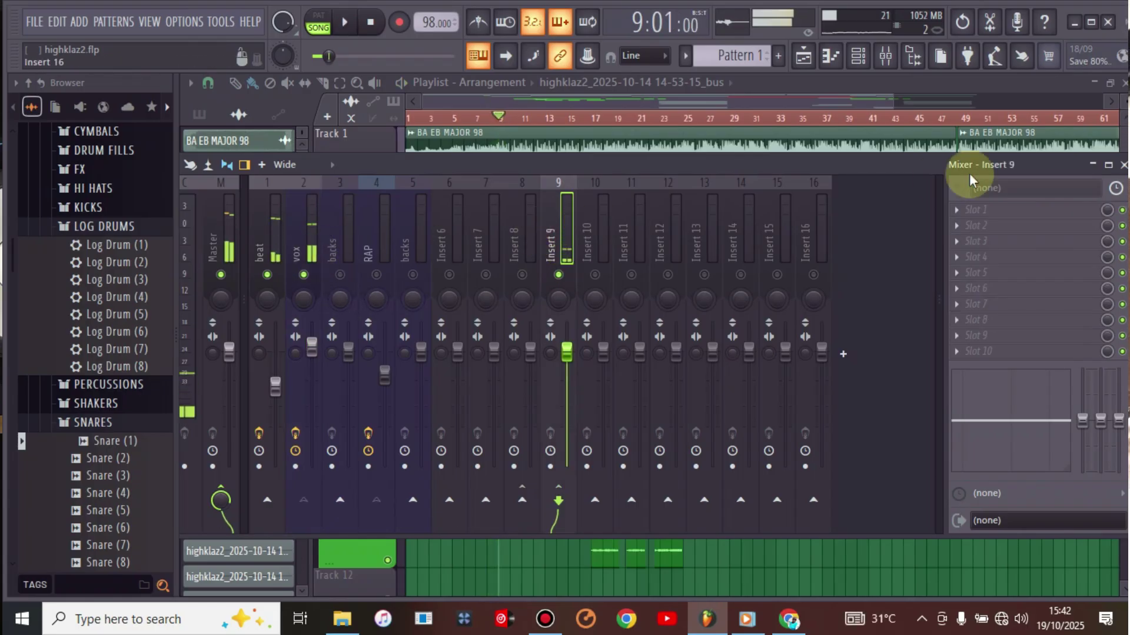
click(965, 210)
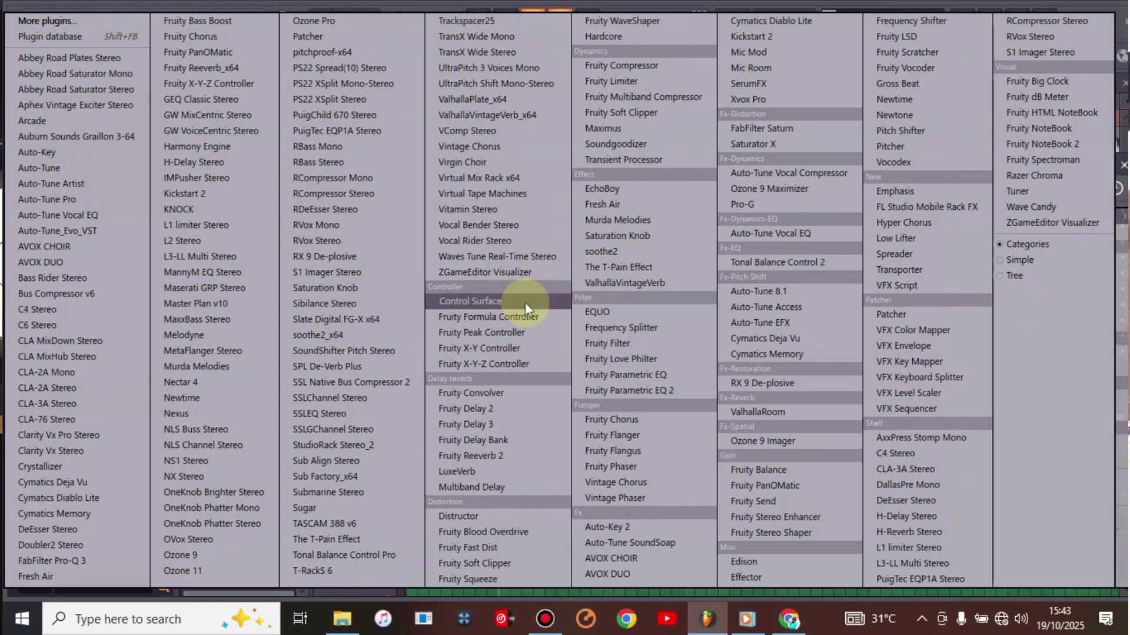
click(498, 101)
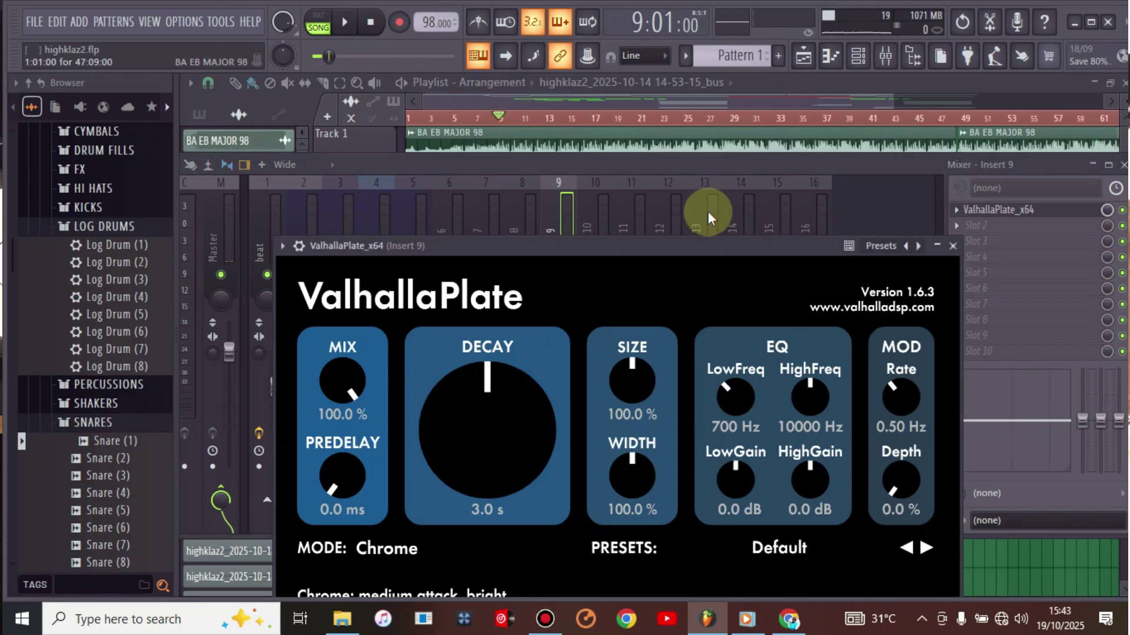
drag(796, 245, 863, 153)
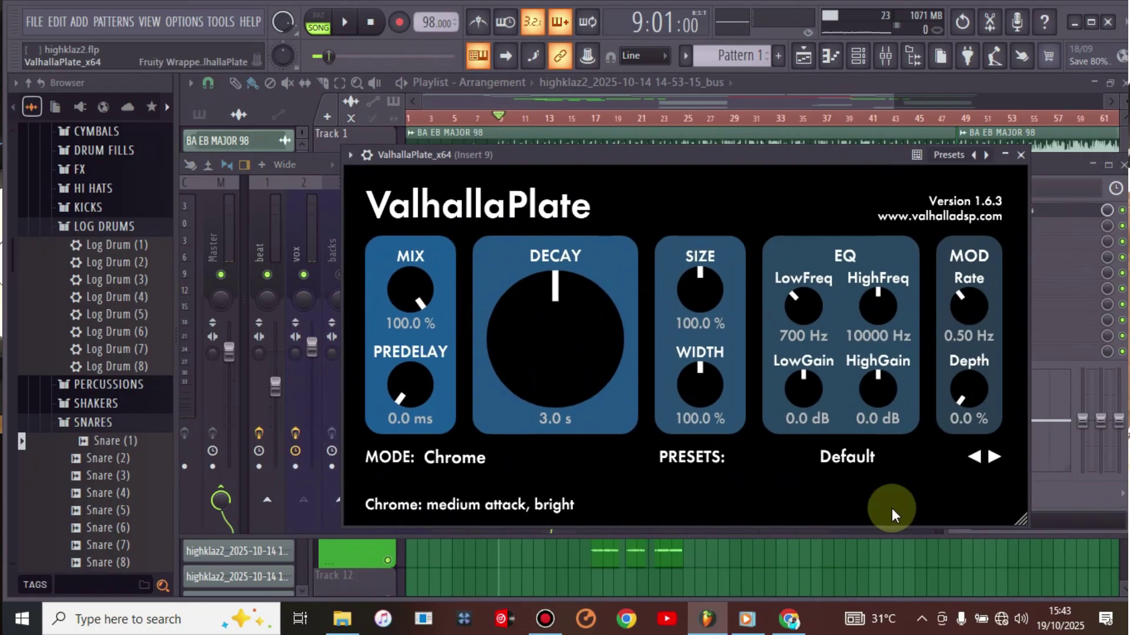
Load ValhallaPlate's large preset LG-PlateA on Insert 9 and play the vocal with it.
click(856, 462)
mouse_move(824, 346)
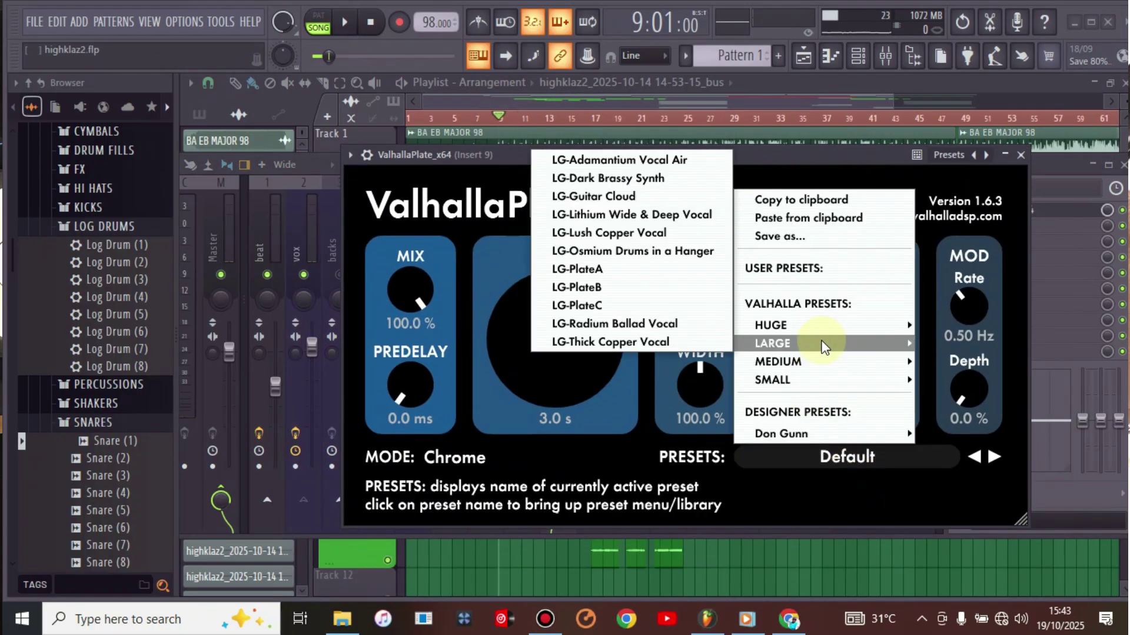
click(592, 271)
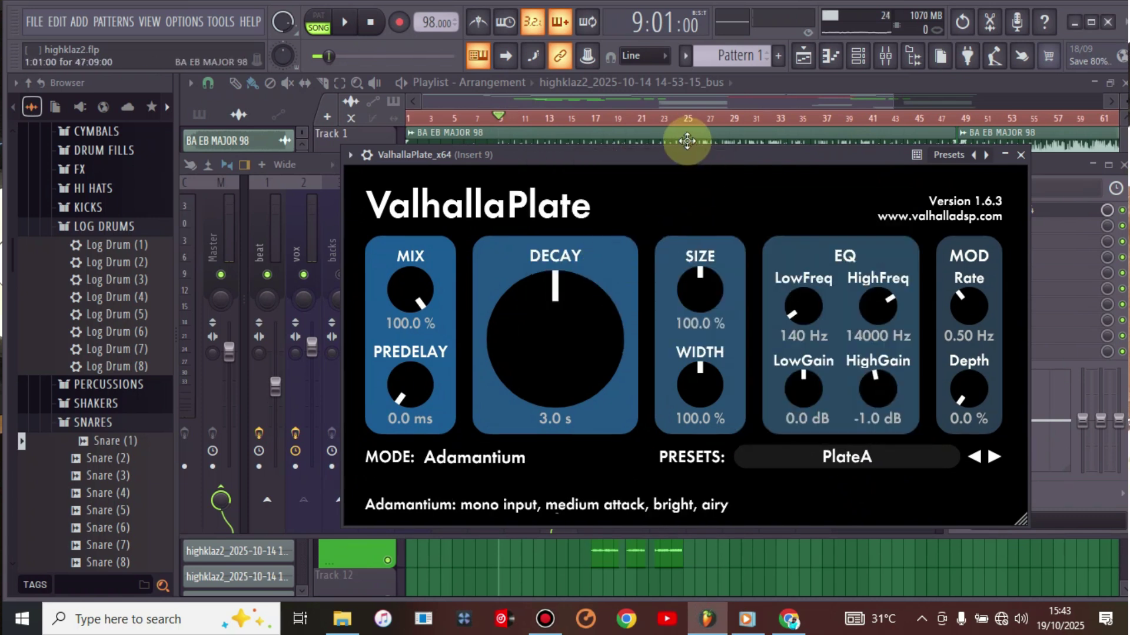
drag(673, 156, 686, 160)
key(space)
Return to the mixer, mute the beat during playback, and select the vox track to hear its reverb.
click(559, 100)
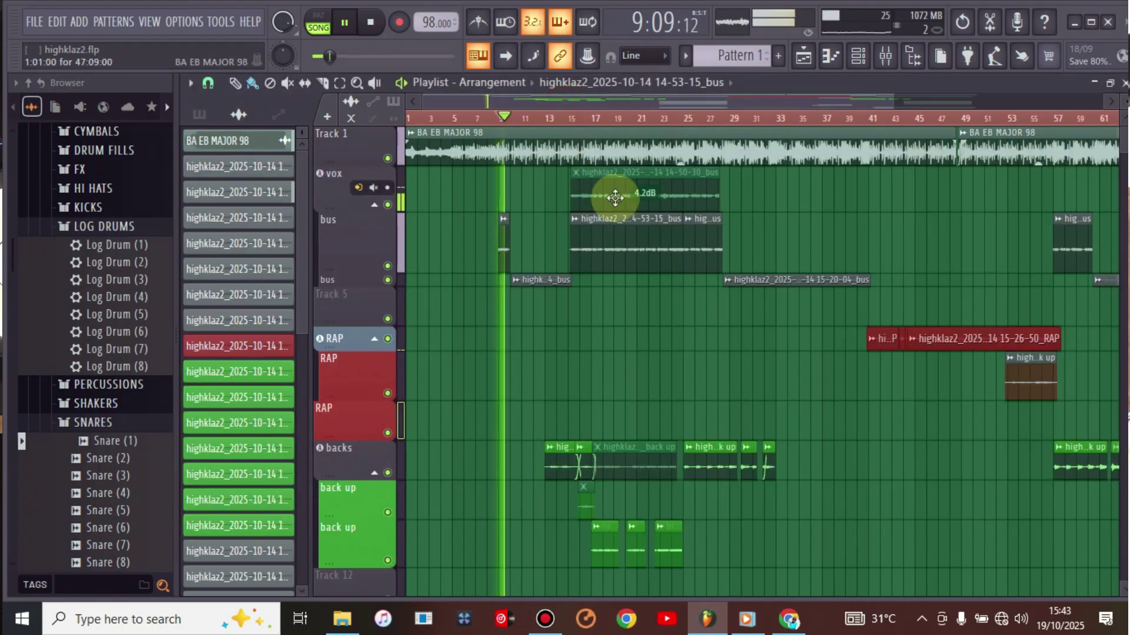
click(883, 56)
click(267, 275)
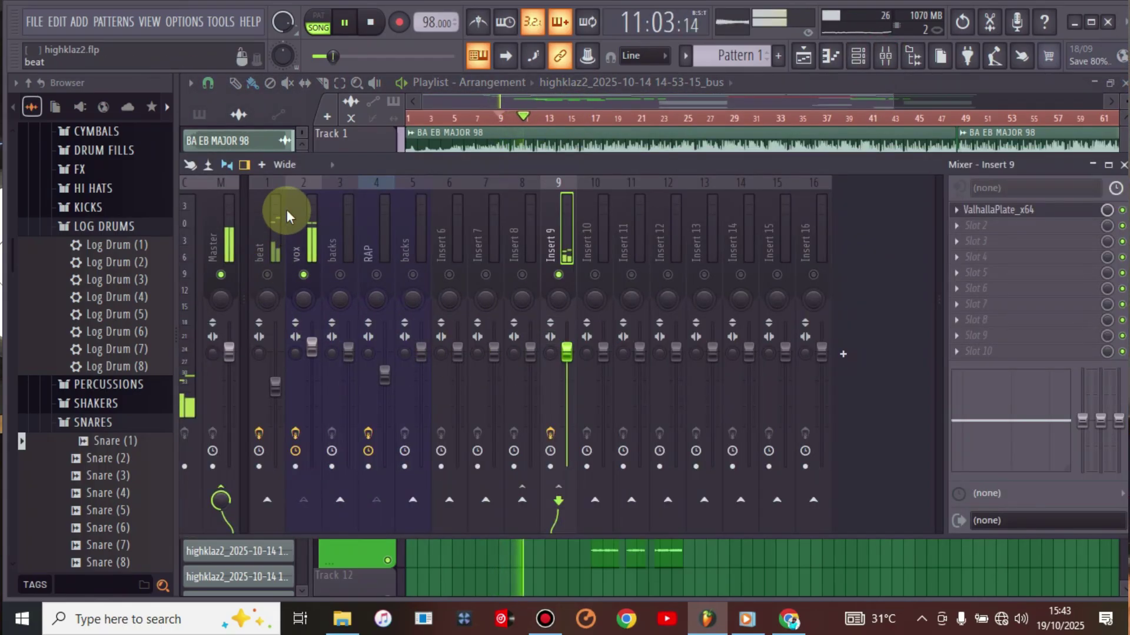
click(309, 221)
key(space)
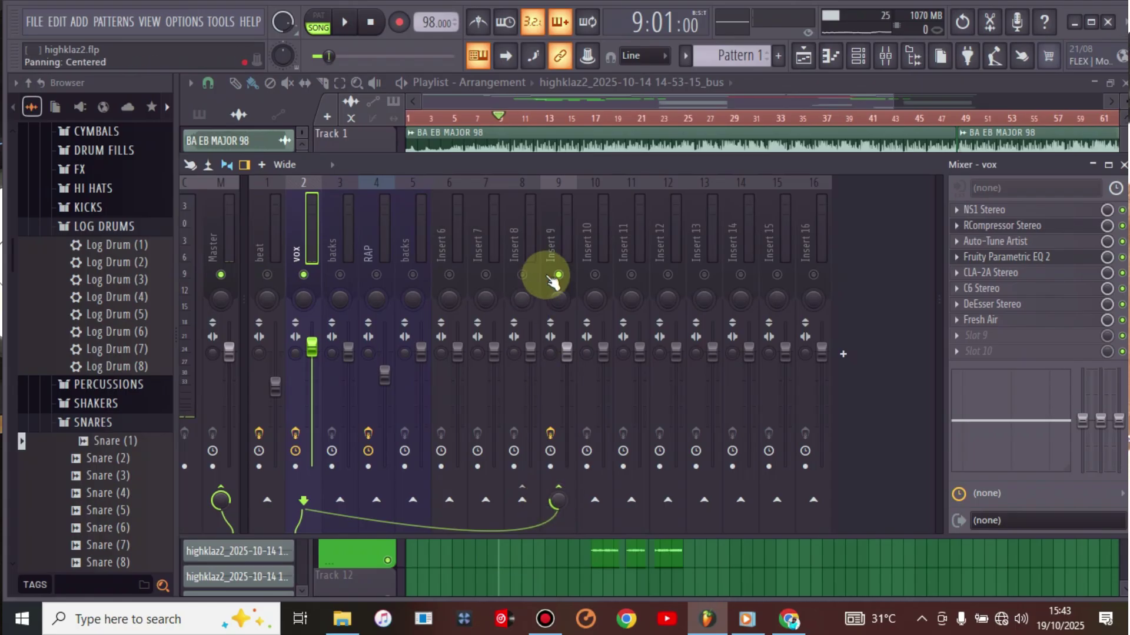
Set the vox send level to Insert 9 to about 37% while replaying the vocal from bar 9.
click(566, 226)
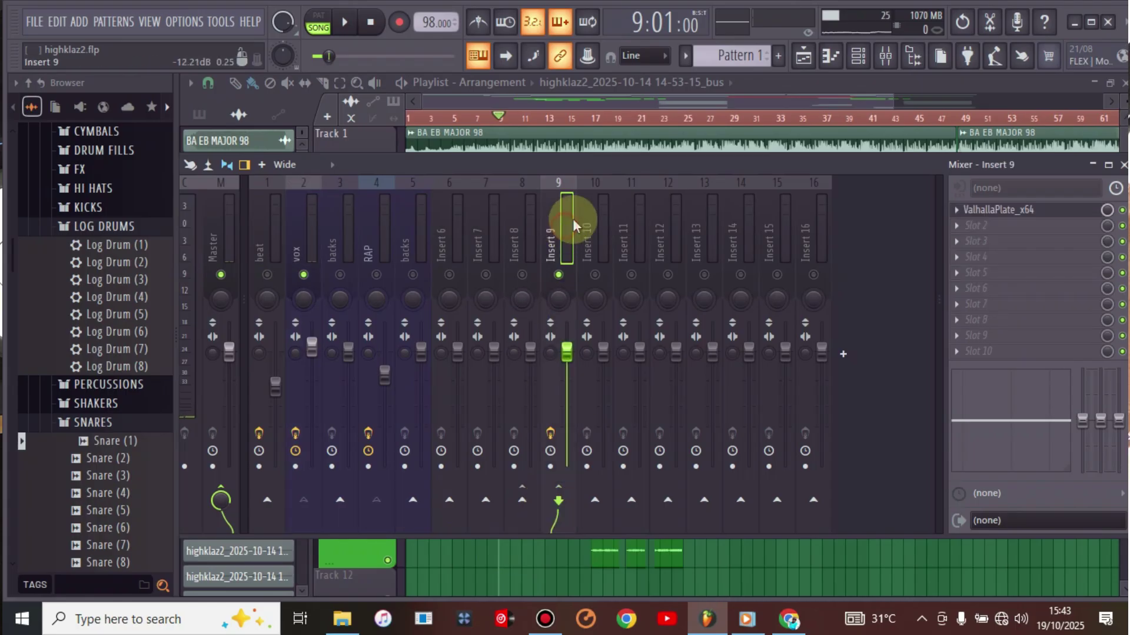
click(303, 246)
click(558, 501)
key(space)
key(space)
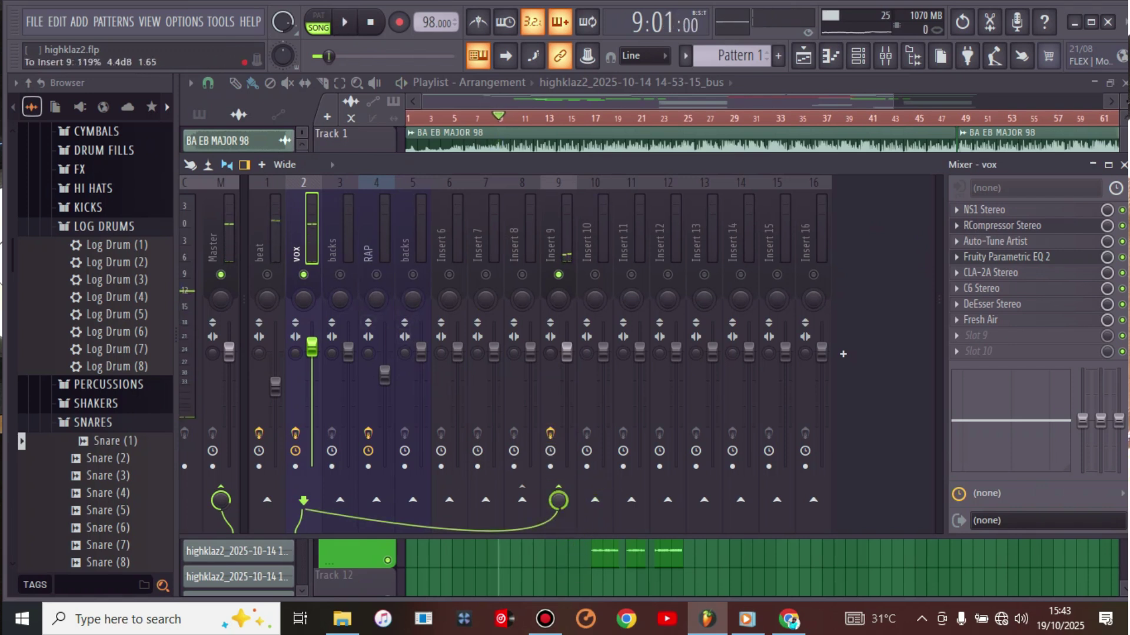
key(space)
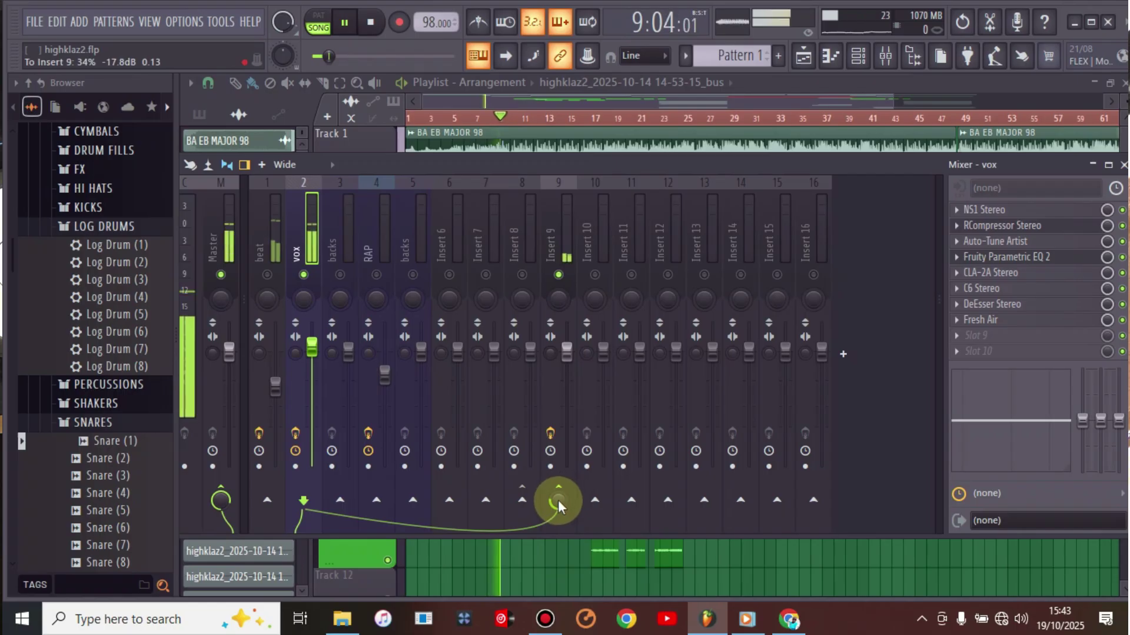
key(space)
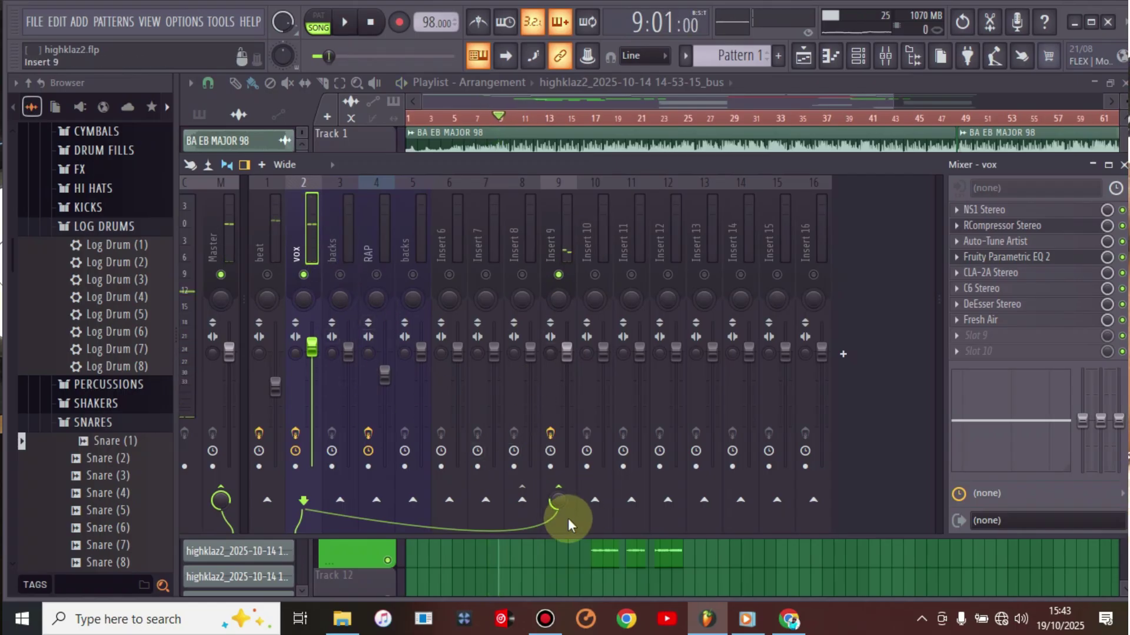
key(space)
drag(559, 503, 558, 505)
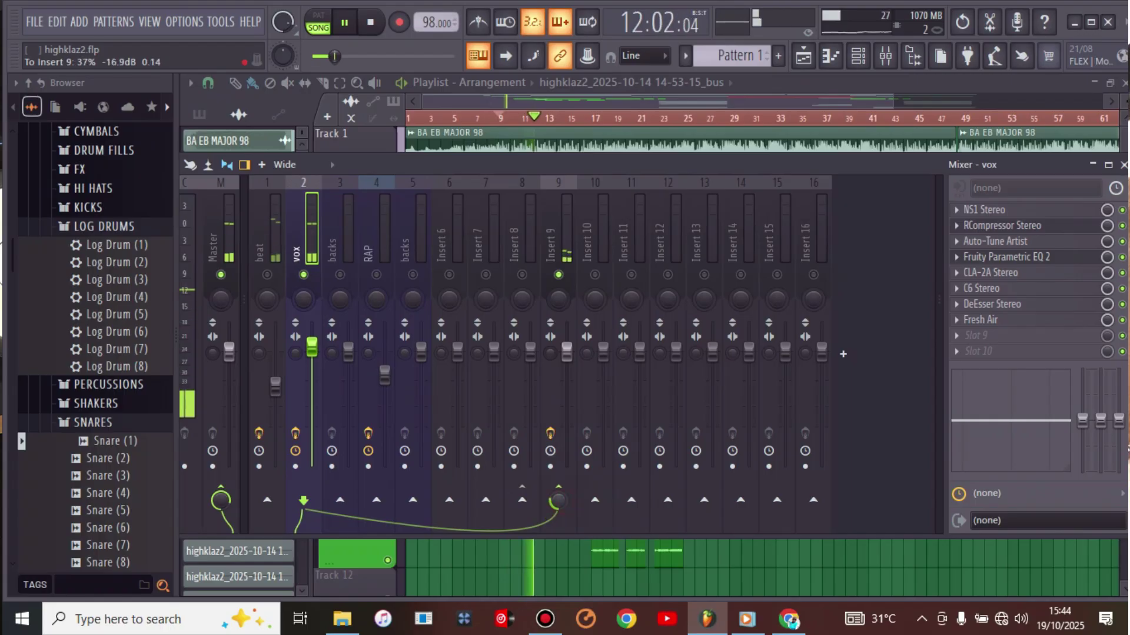
key(space)
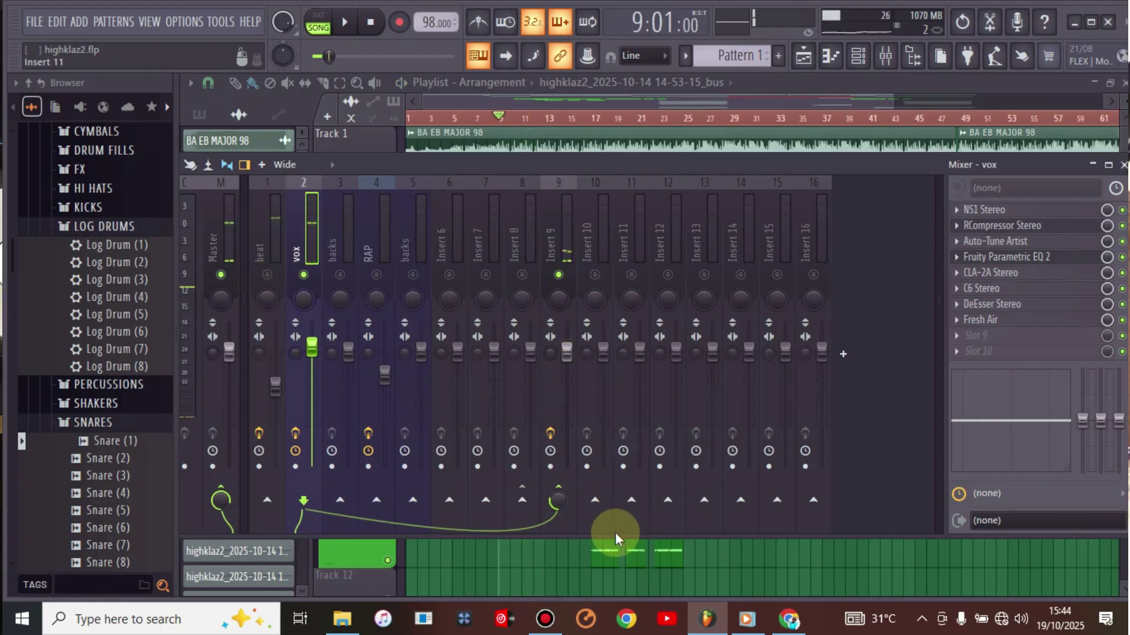
Send the vox track to Insert 10 and load H-Delay Stereo into Insert 10's fourth effect slot.
click(603, 502)
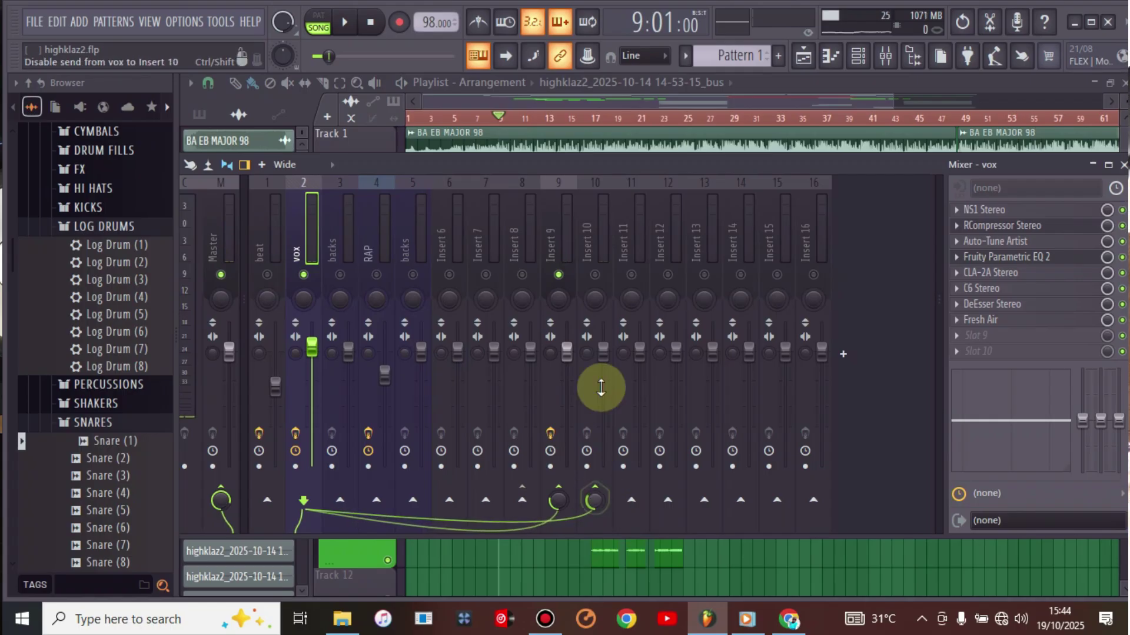
click(595, 247)
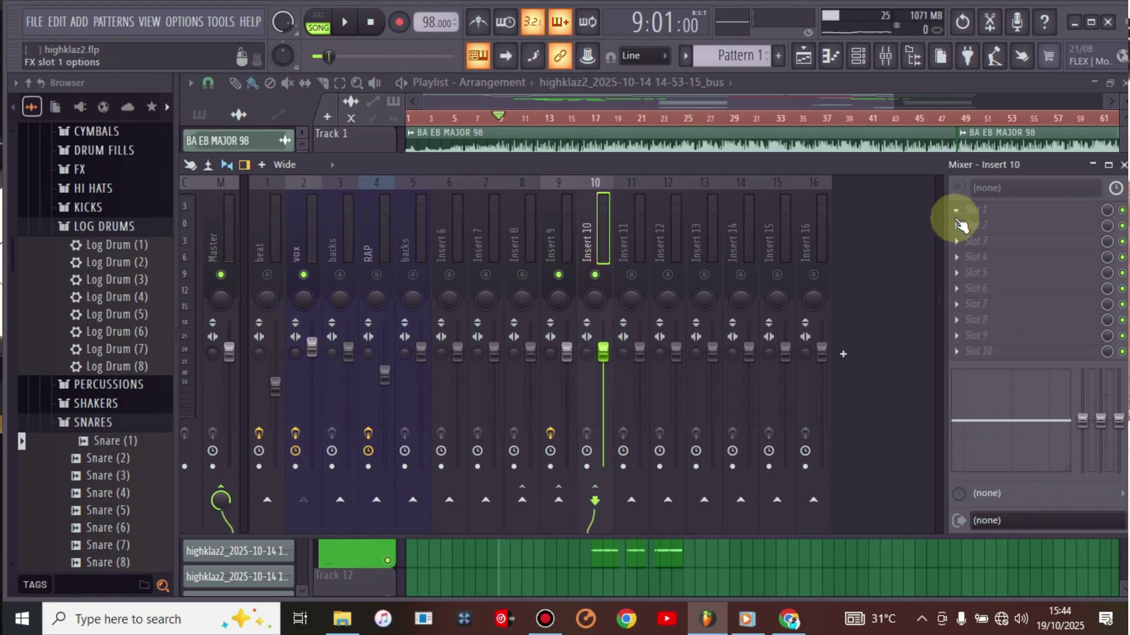
click(957, 212)
click(1126, 5)
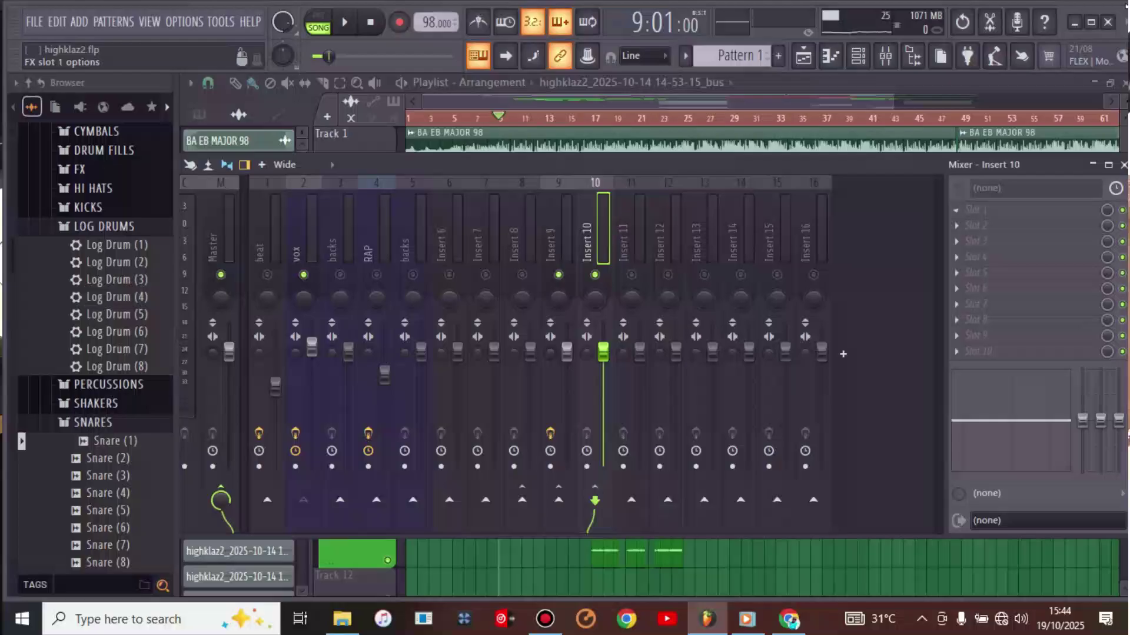
click(971, 253)
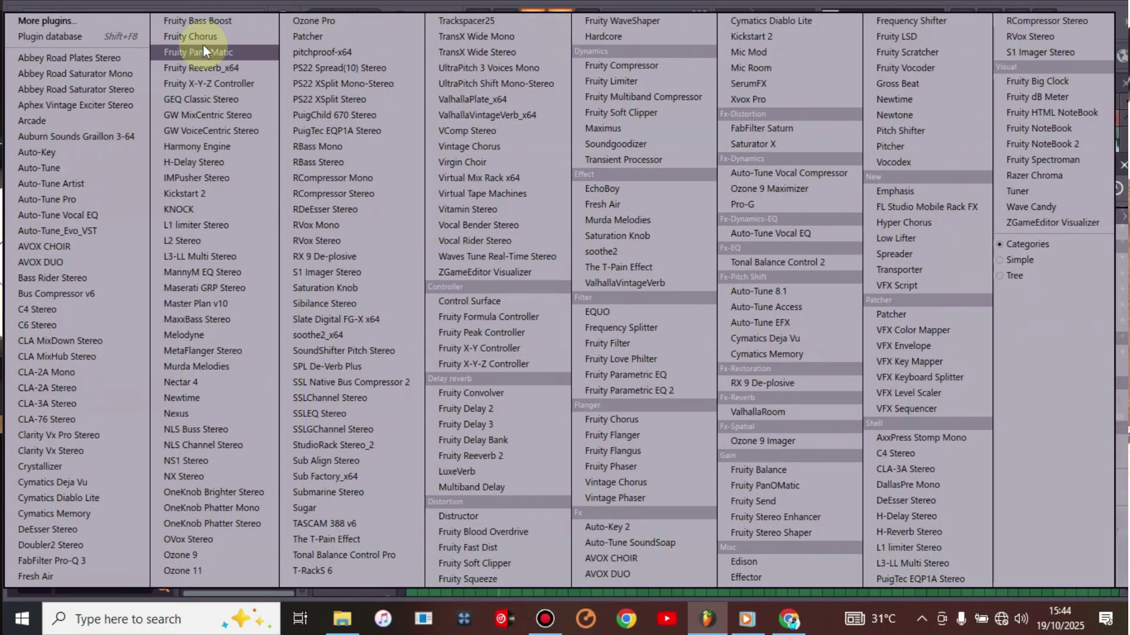
click(193, 163)
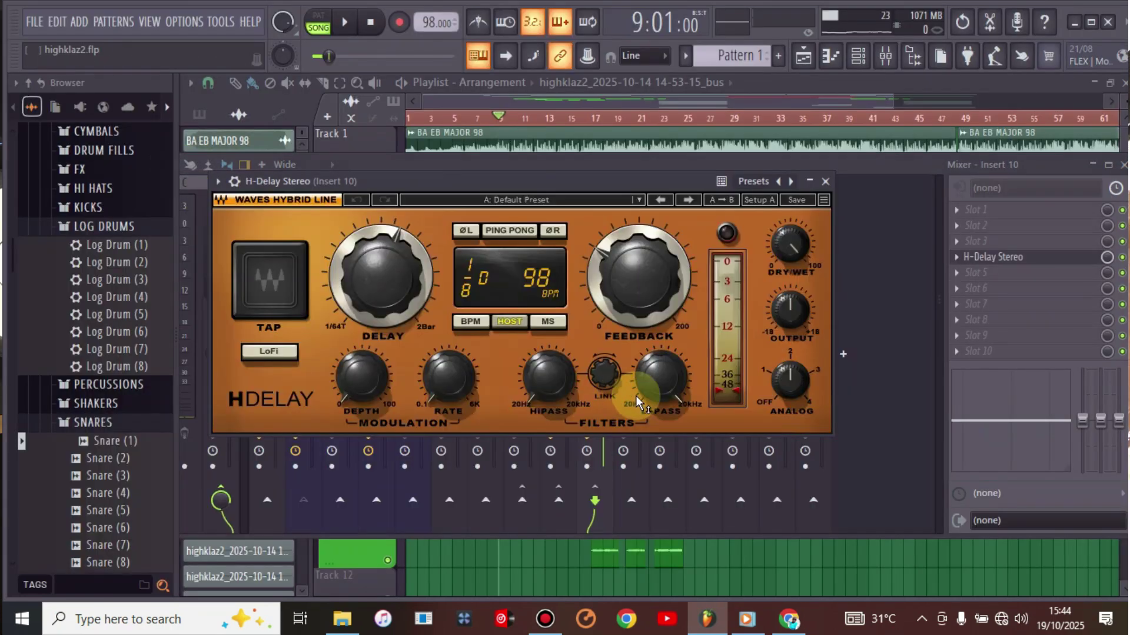
Set H-Delay's HiPass filter to about 221 Hz, LoPass to about 2.17 kHz, and the delay time to 1/4.
drag(549, 393, 549, 379)
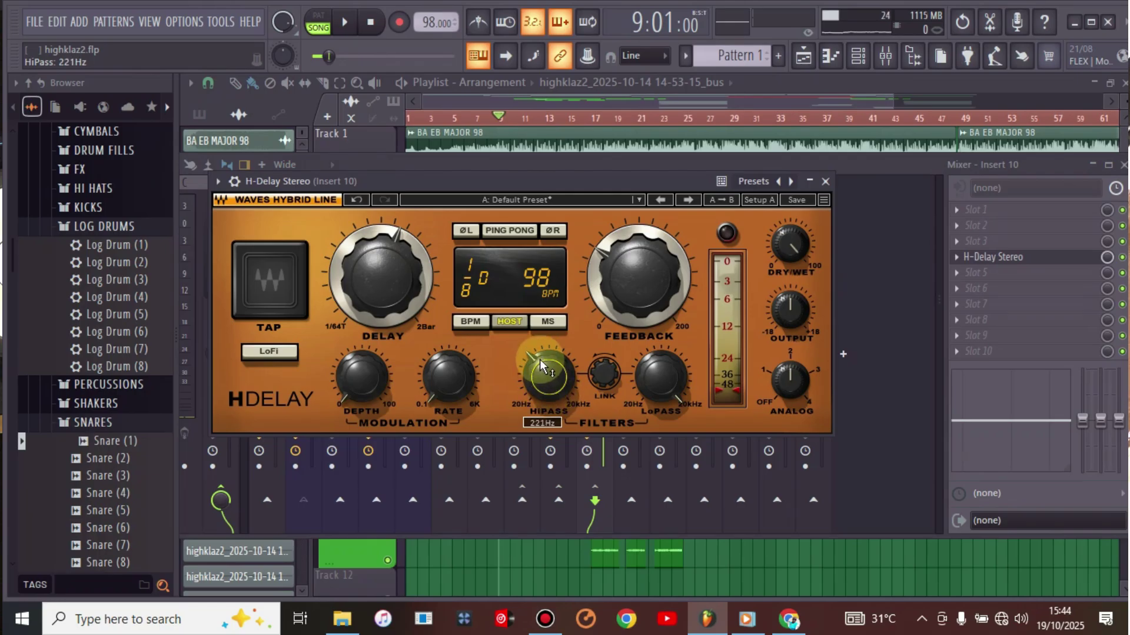
drag(678, 379, 677, 404)
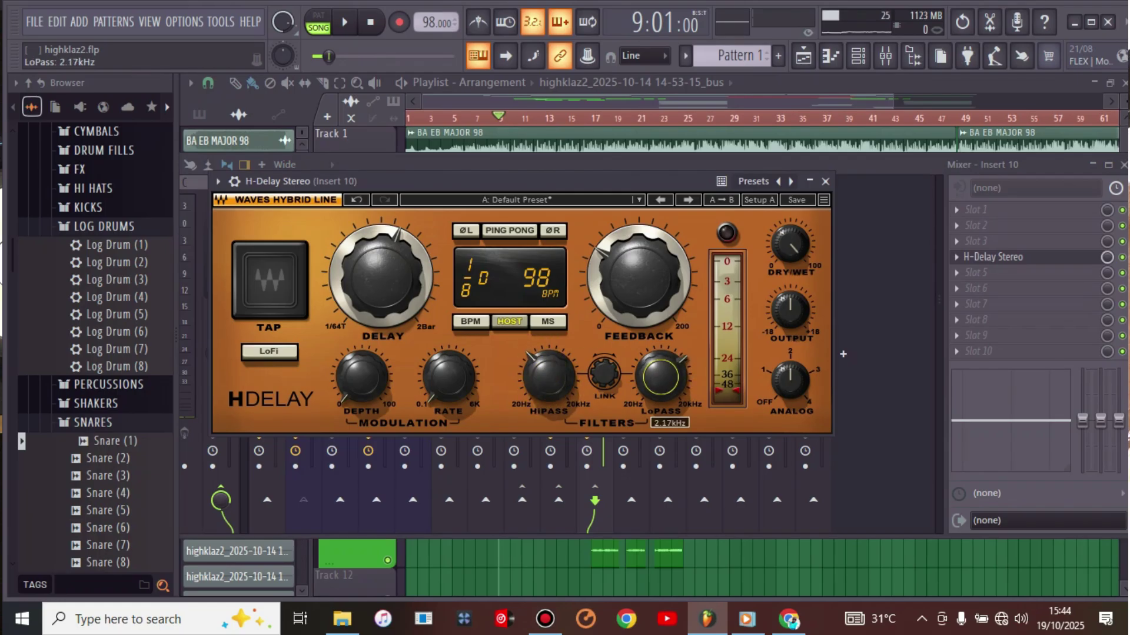
click(388, 274)
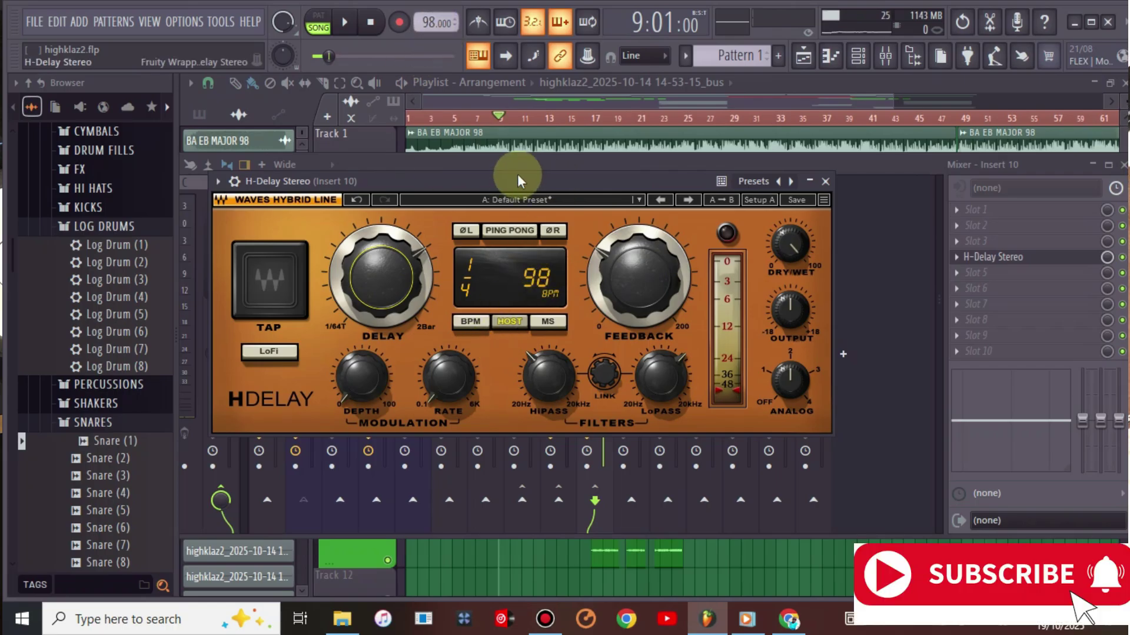
Play the vocal with the delay, clear the H-Delay window out of the way, and mute Insert 9.
key(space)
drag(506, 181, 775, 281)
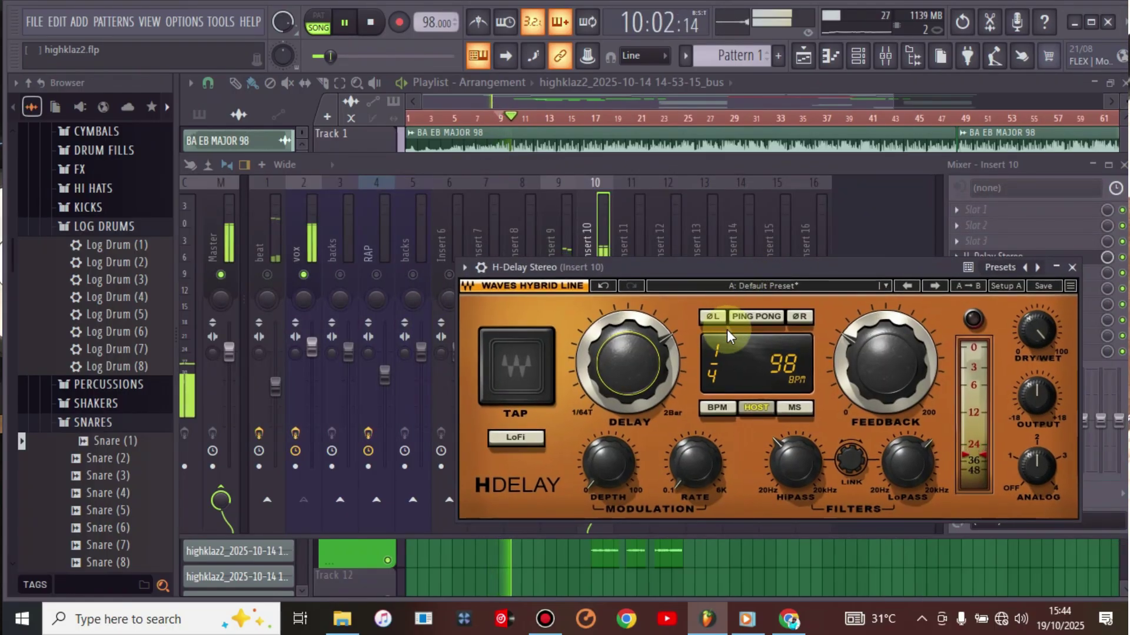
click(585, 177)
click(559, 274)
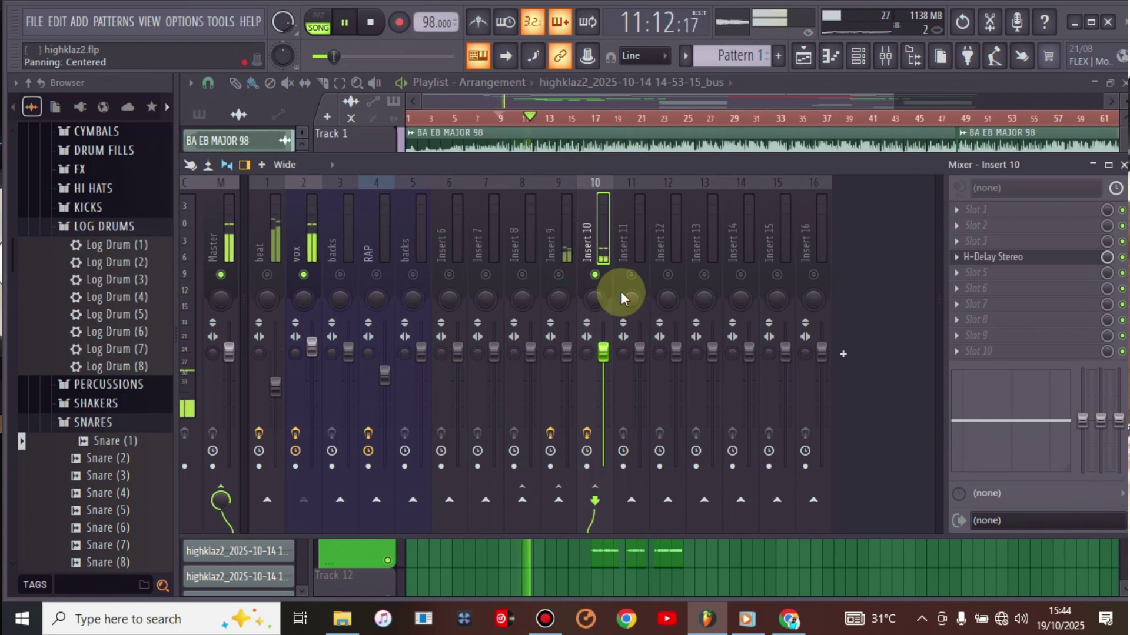
key(space)
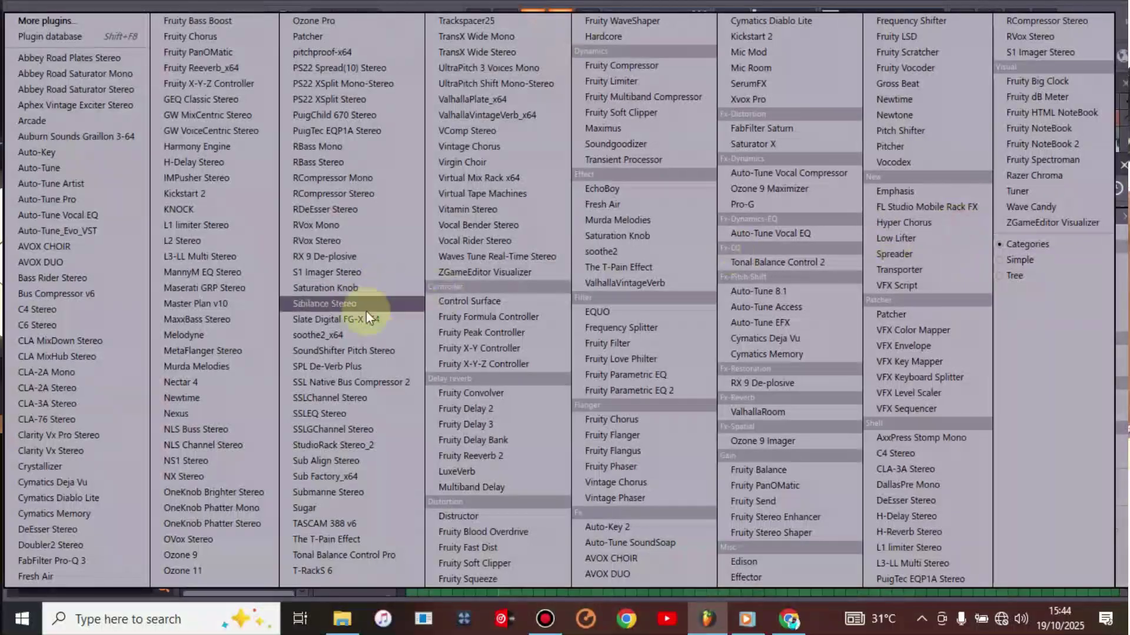
Load Fruity Limiter into Insert 10's fifth effect slot, switch it to compressor mode, and set its sidechain input to 1.
click(356, 302)
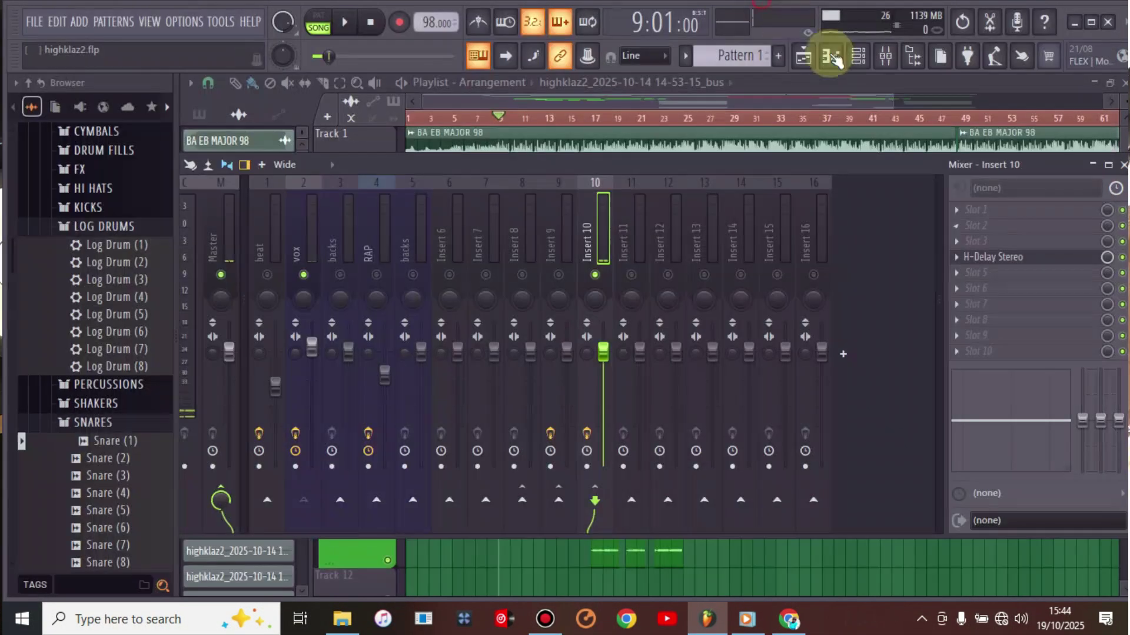
click(960, 276)
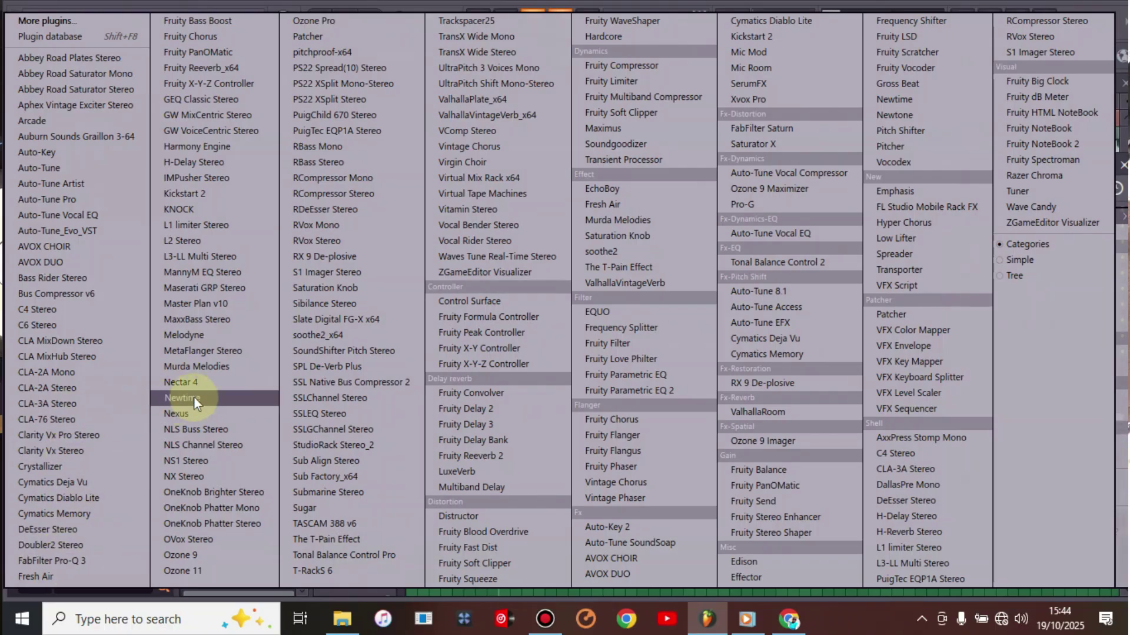
click(624, 80)
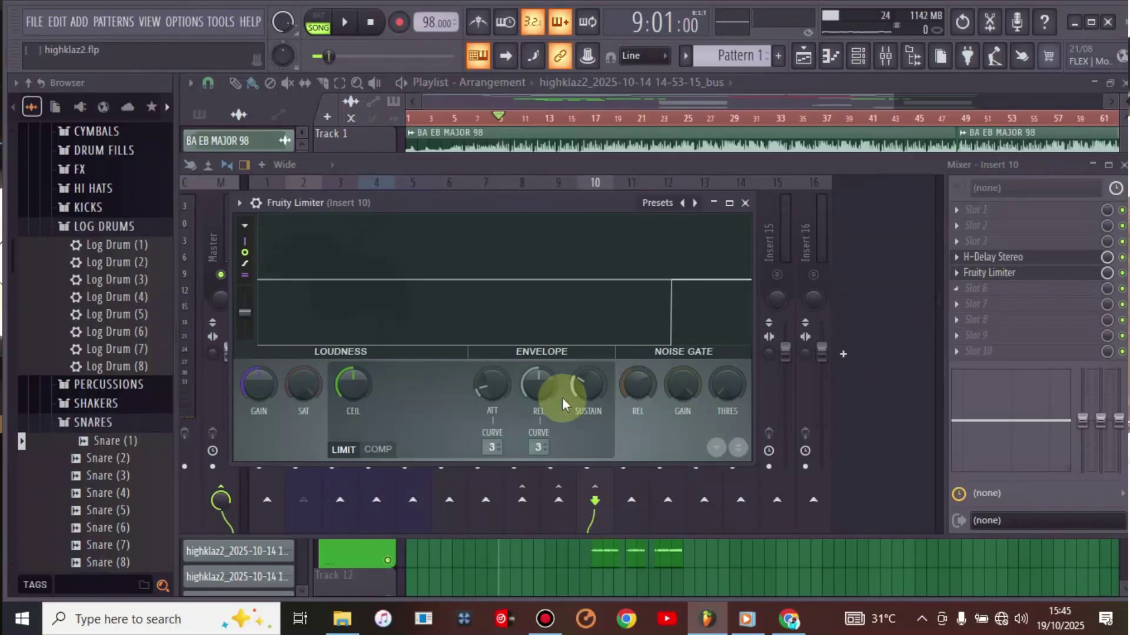
click(378, 449)
click(536, 447)
click(553, 471)
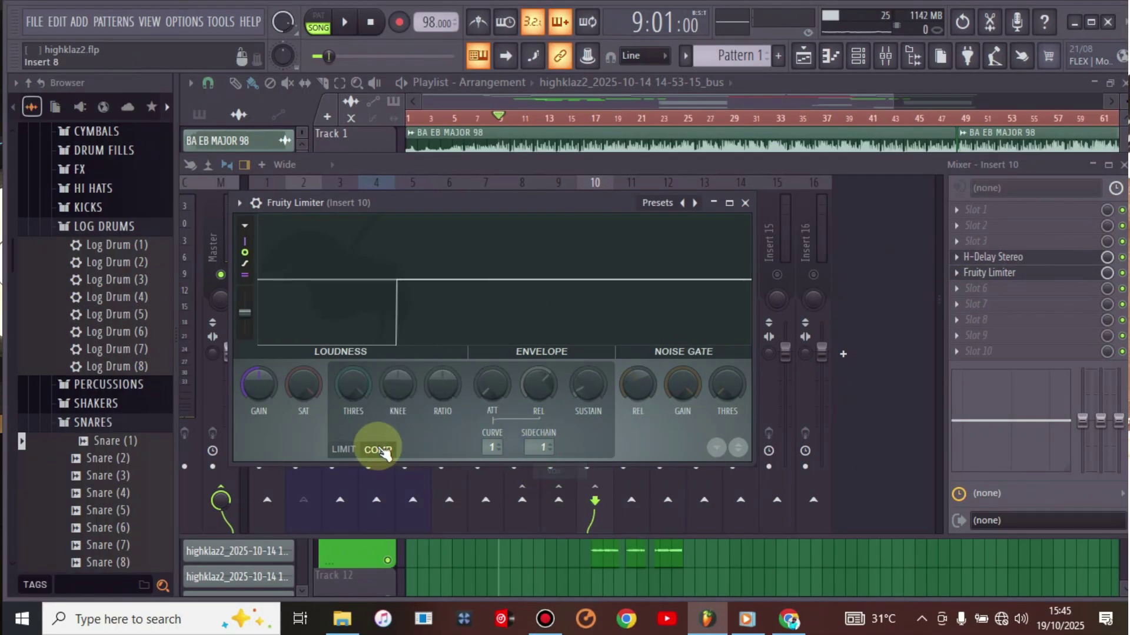
Lower Fruity Limiter's compressor threshold, raise its knee, and play the vocal to check how the delay ducks.
drag(407, 202, 513, 224)
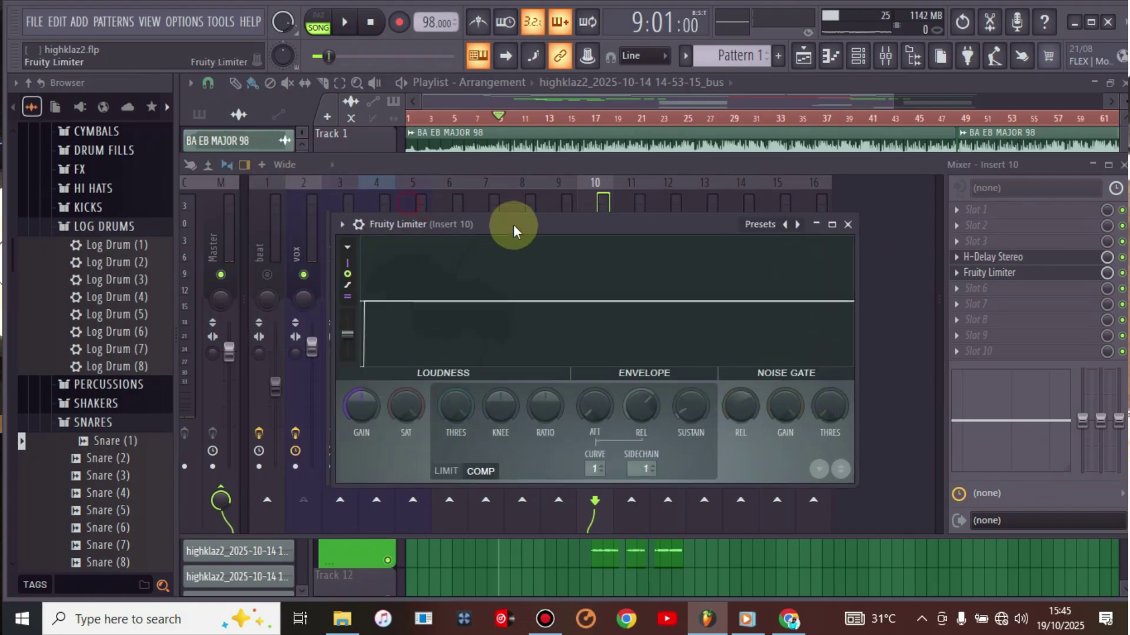
drag(462, 406, 462, 456)
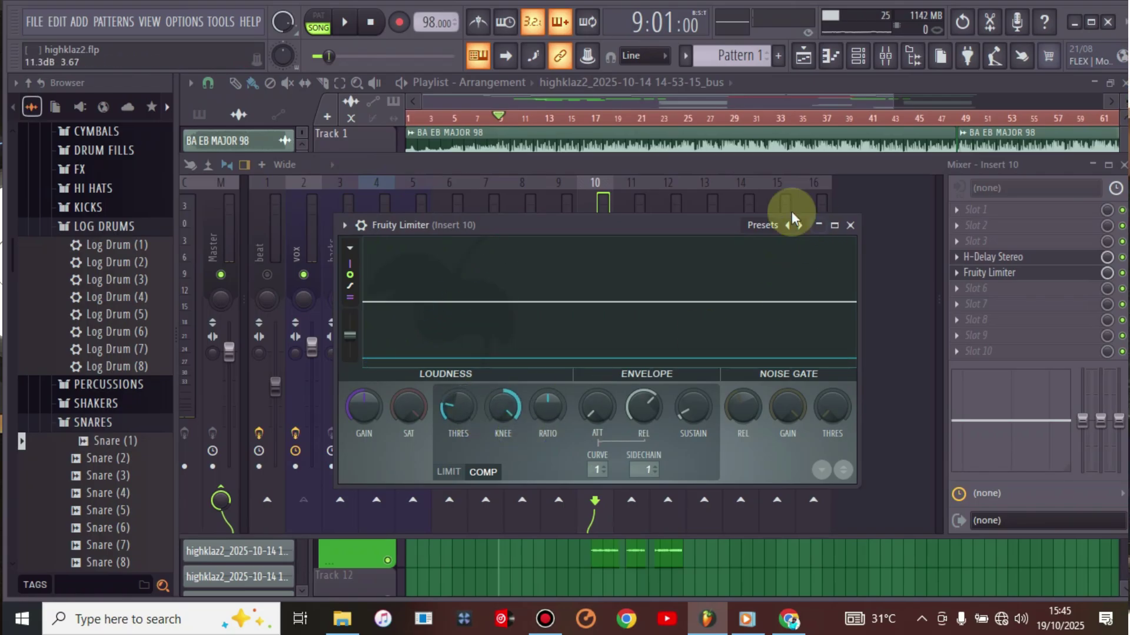
drag(642, 222, 651, 271)
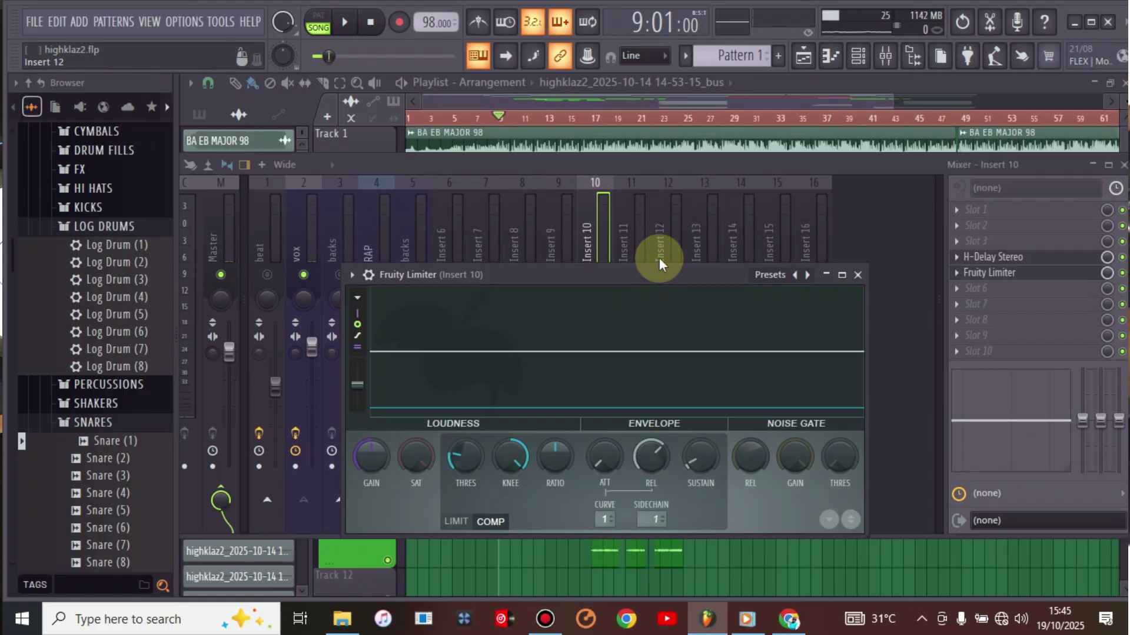
key(space)
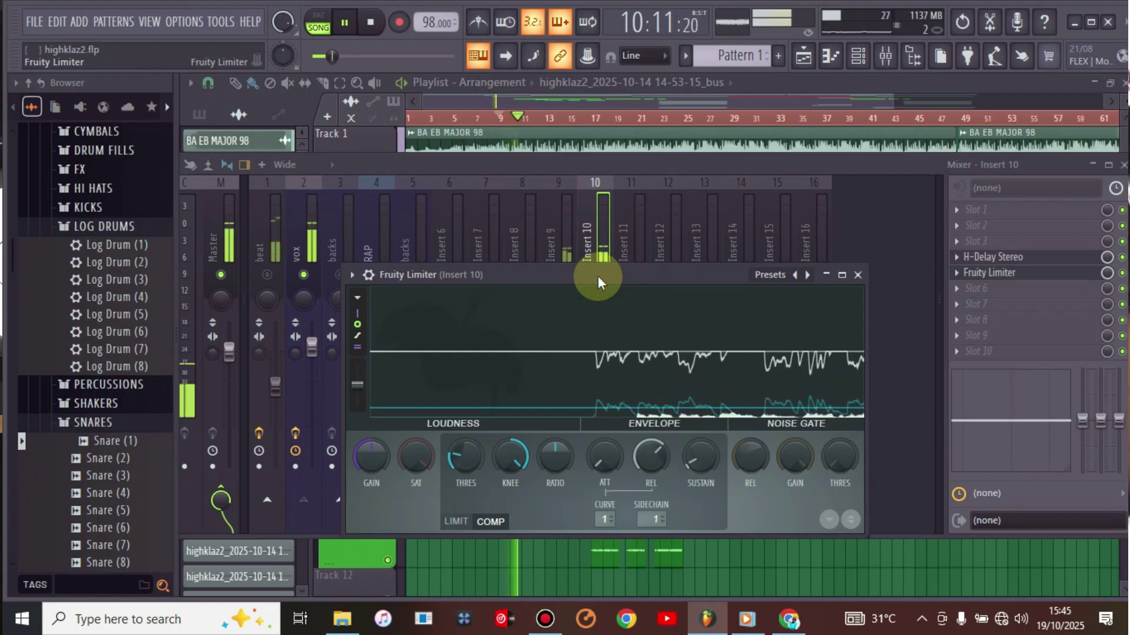
key(space)
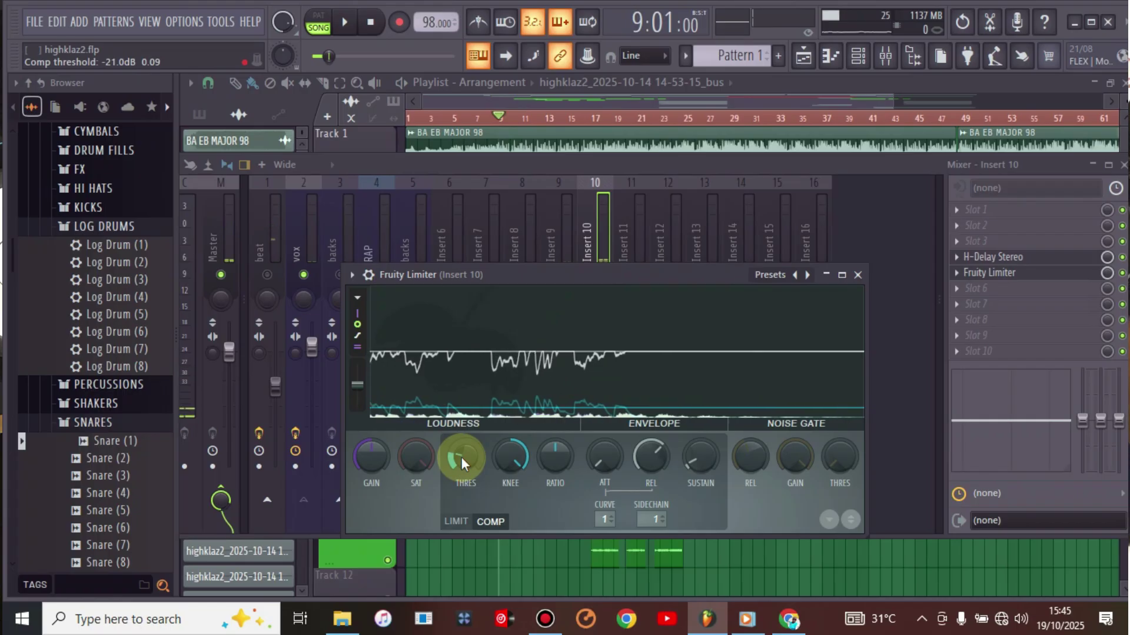
Set Fruity Limiter's compressor threshold to about -25 dB and replay the vocal from bar 9.
drag(457, 461, 454, 471)
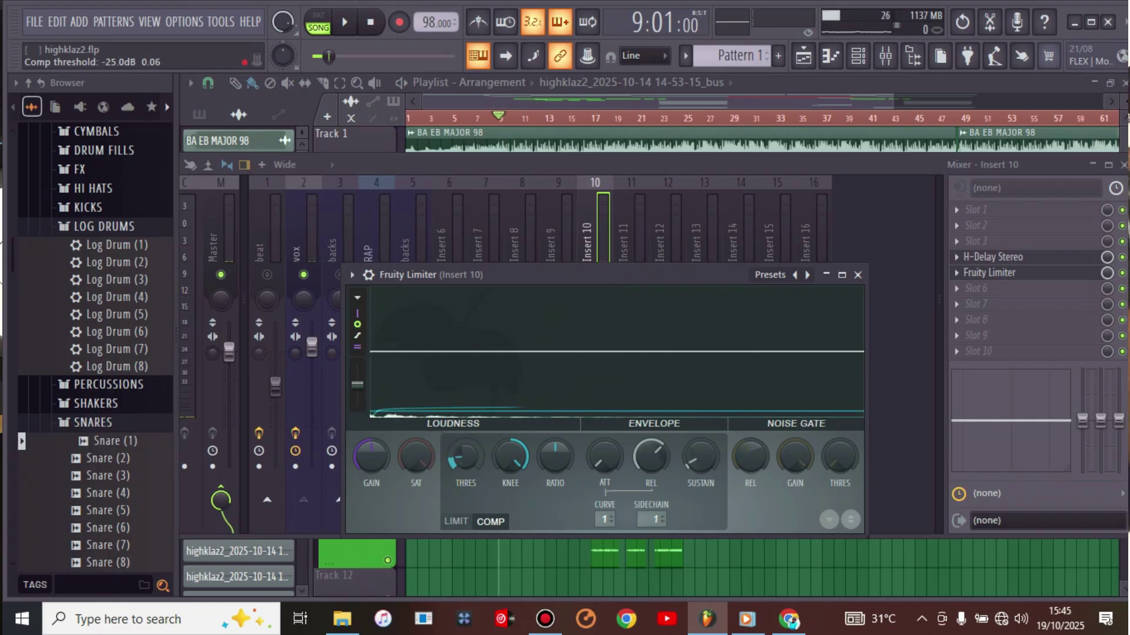
key(space)
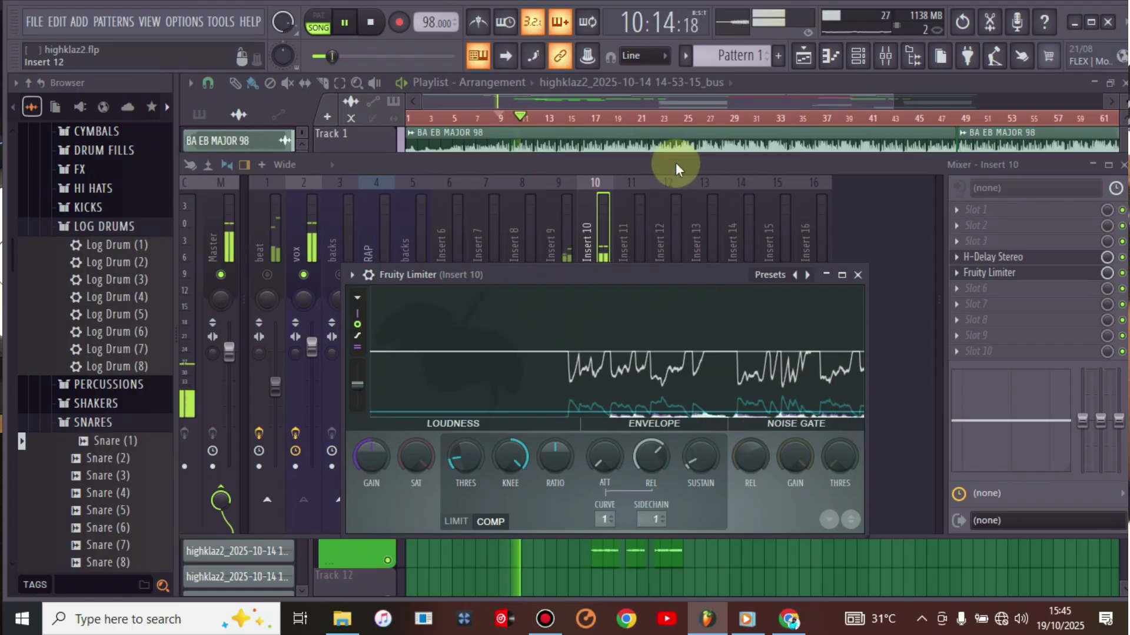
key(space)
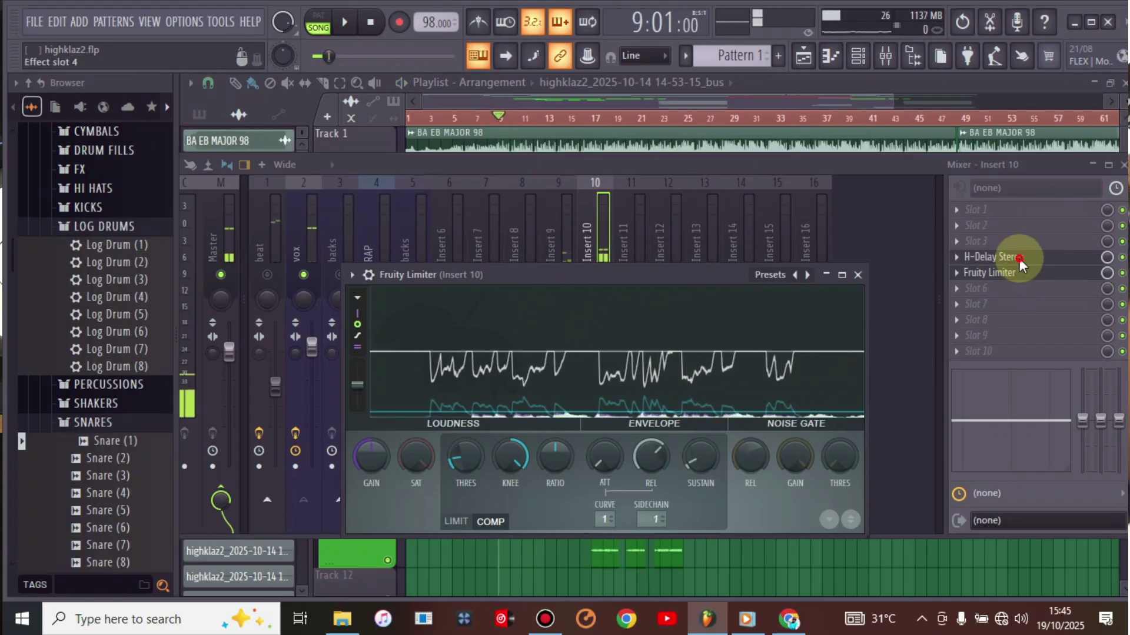
Raise H-Delay's LoPass filter above 5.18 kHz and set its HiPass filter to about 340 Hz while auditioning the vocal.
click(1019, 258)
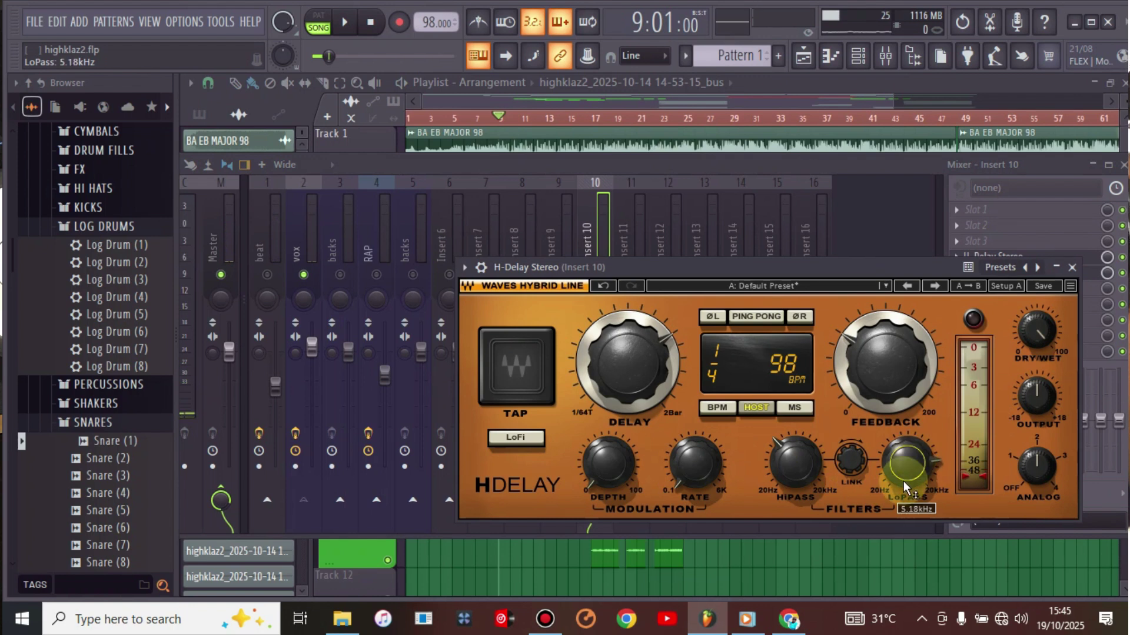
key(space)
key(space)
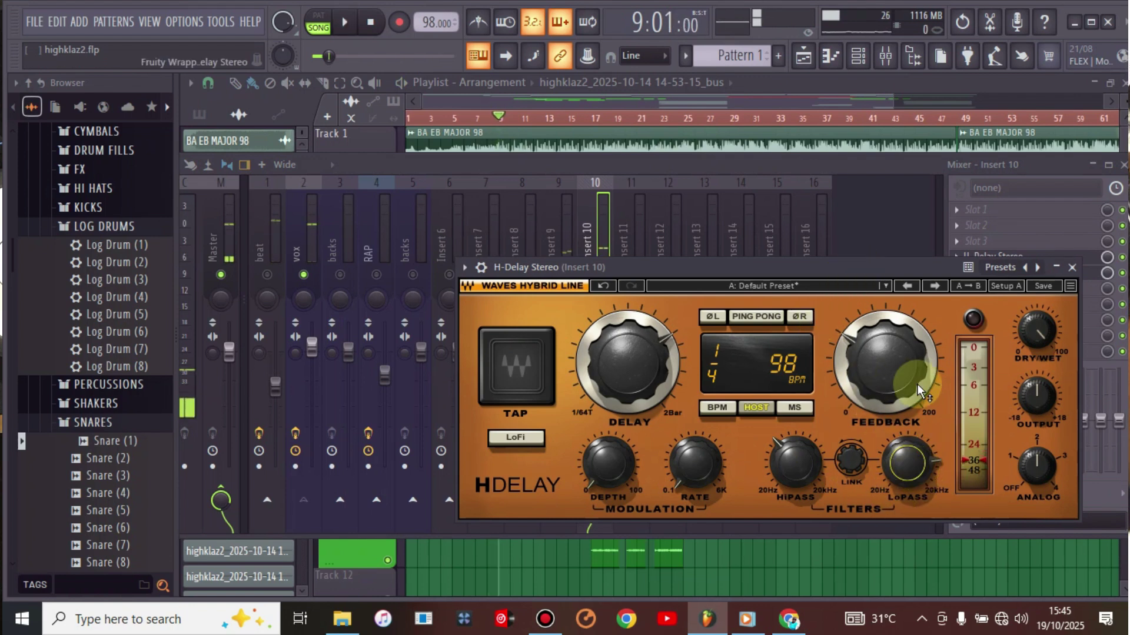
drag(911, 471, 911, 463)
key(space)
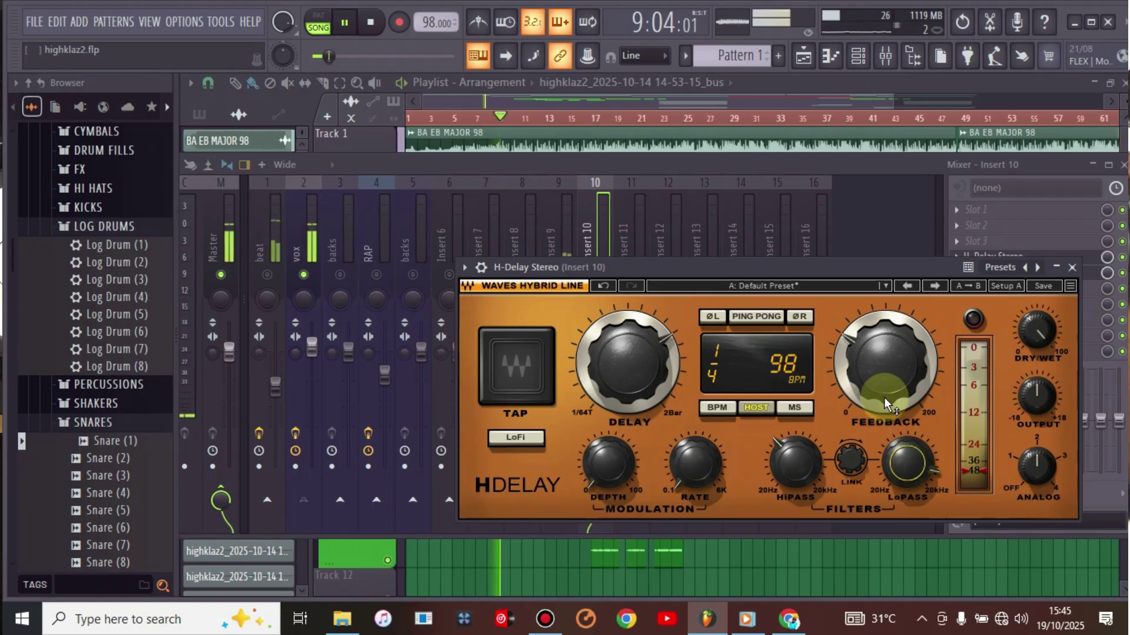
drag(790, 463, 794, 459)
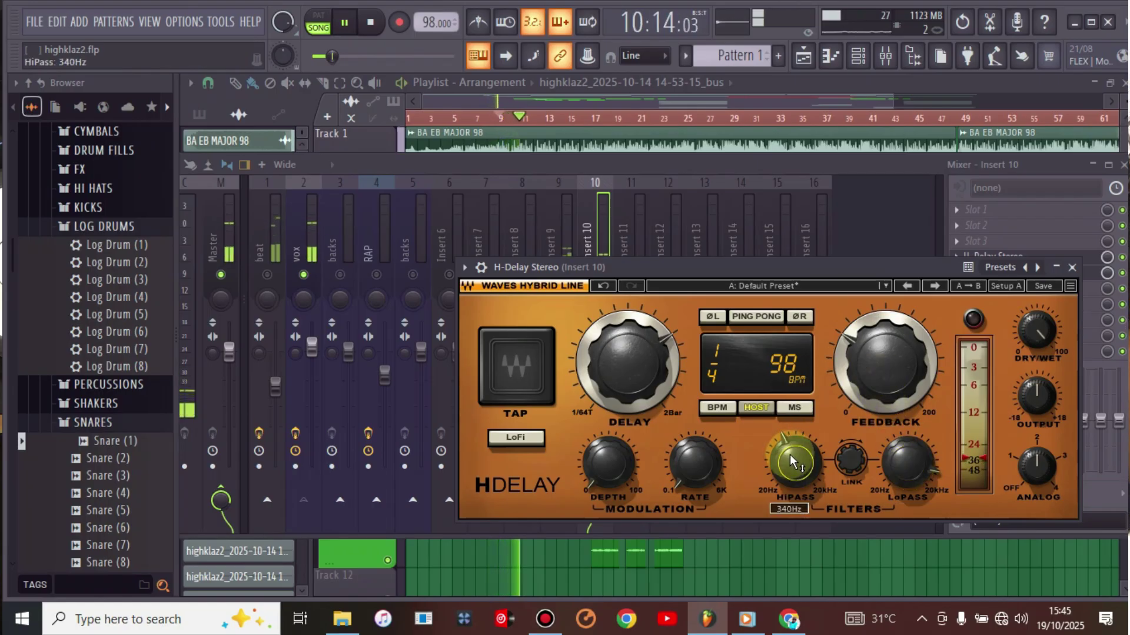
click(693, 162)
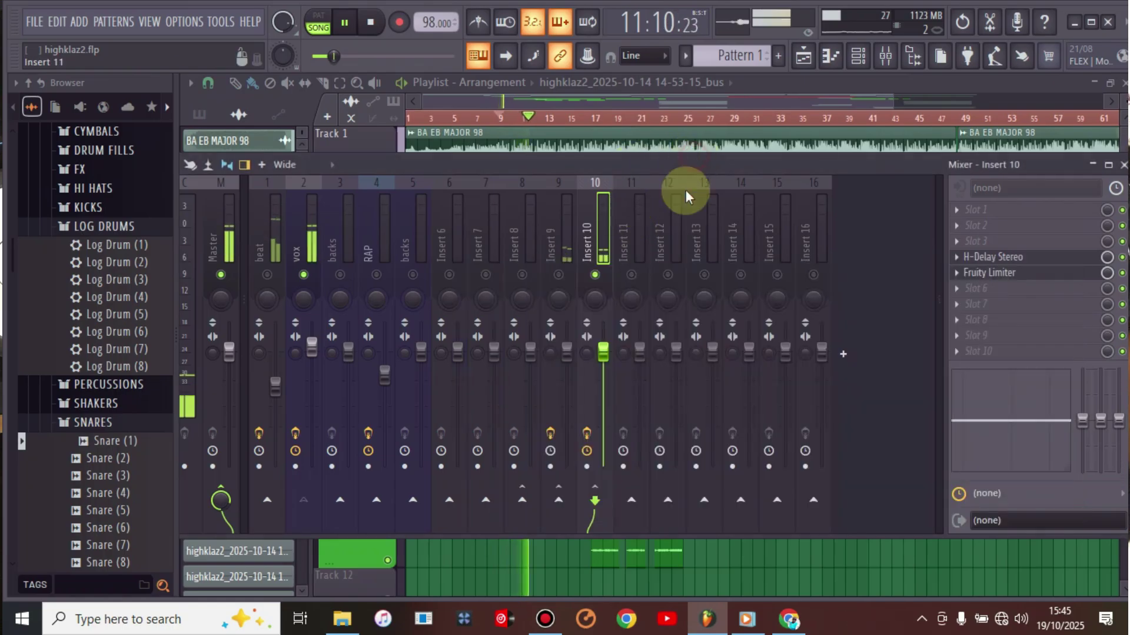
key(space)
Set H-Delay's feedback on Insert 10 to about 51 and replay the vocal from bar 9.
click(1006, 255)
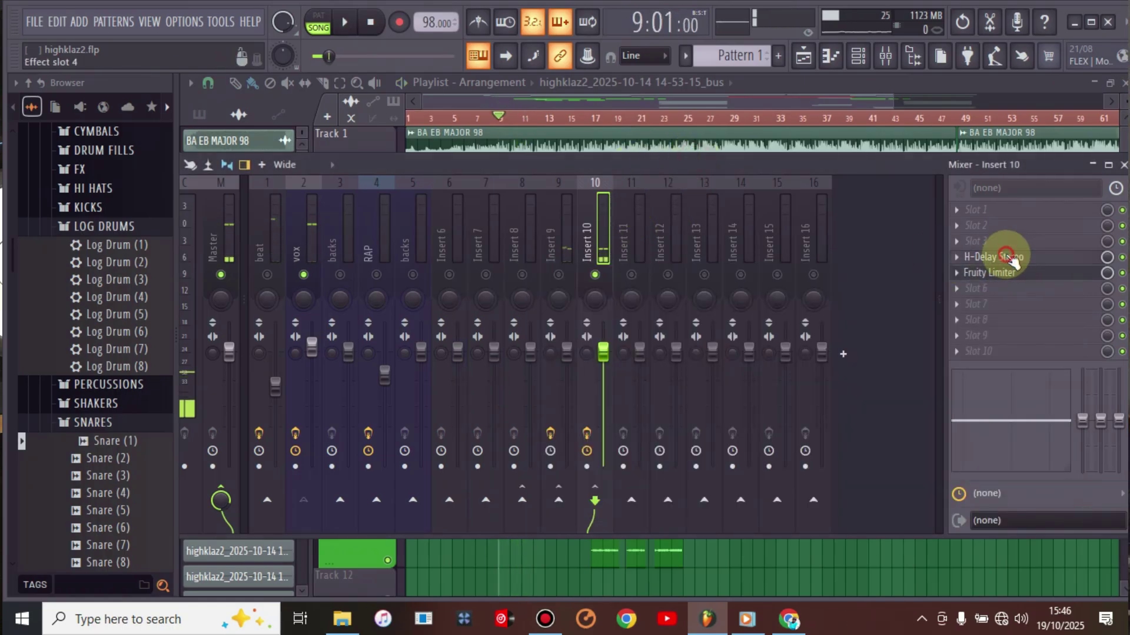
drag(893, 393, 893, 380)
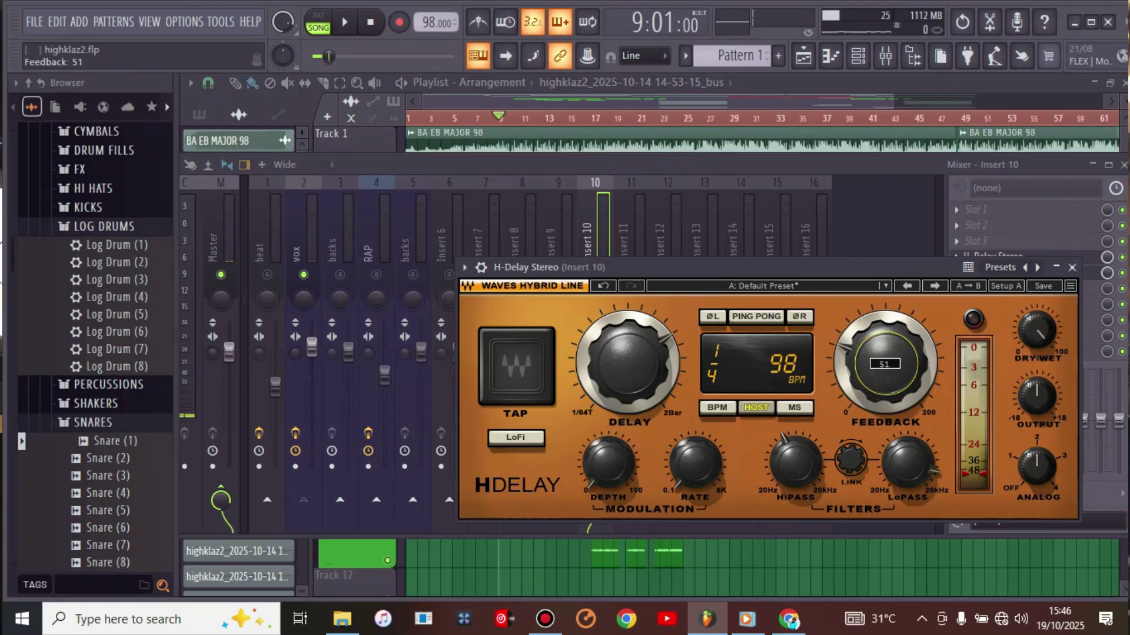
key(space)
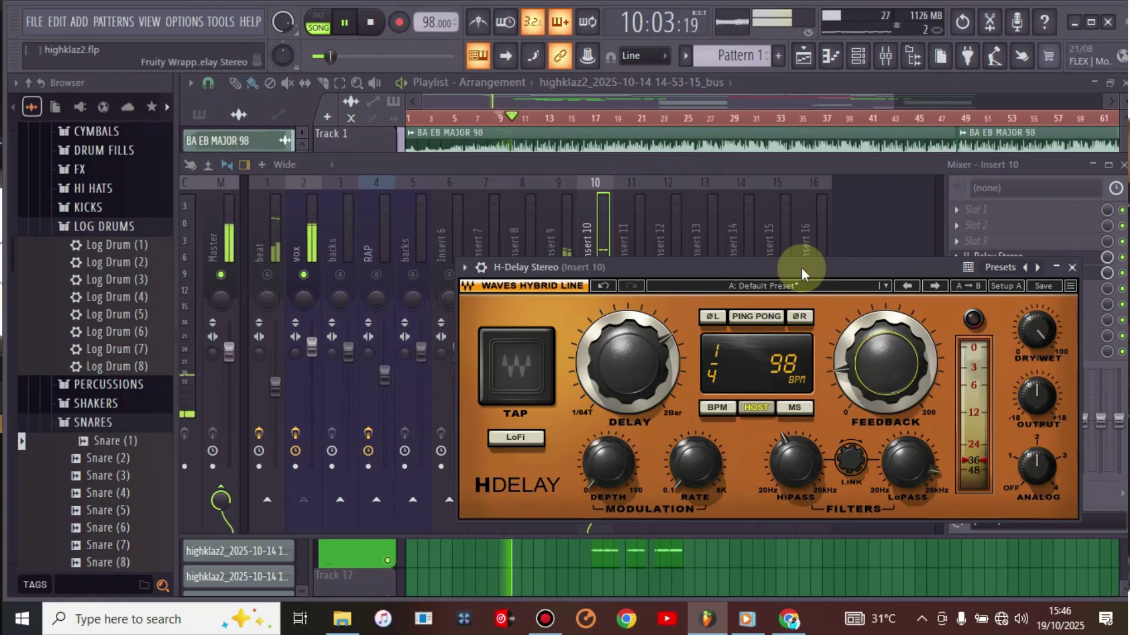
key(space)
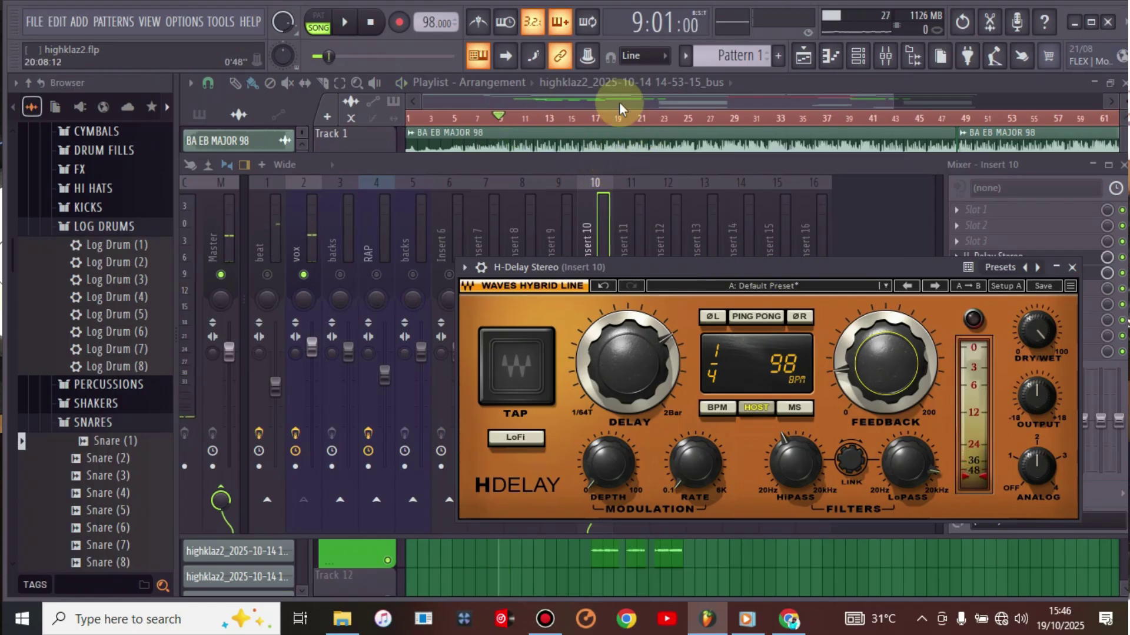
Unmute Insert 9 and the beat track, and set the beat volume to about 76% during playback.
key(space)
drag(631, 164, 658, 124)
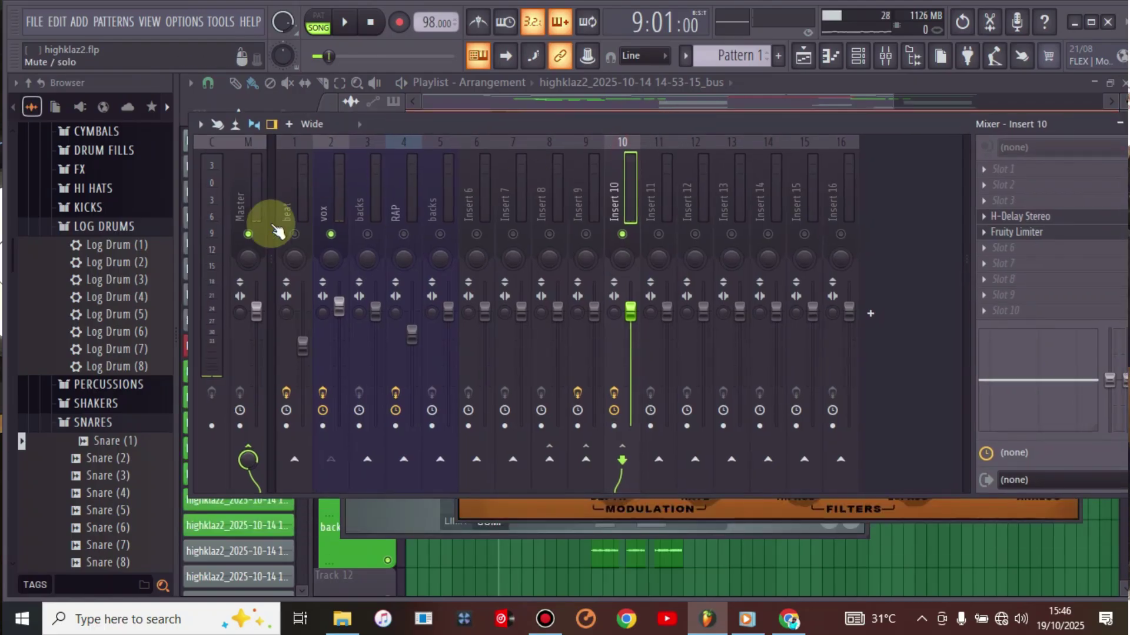
click(585, 234)
click(294, 234)
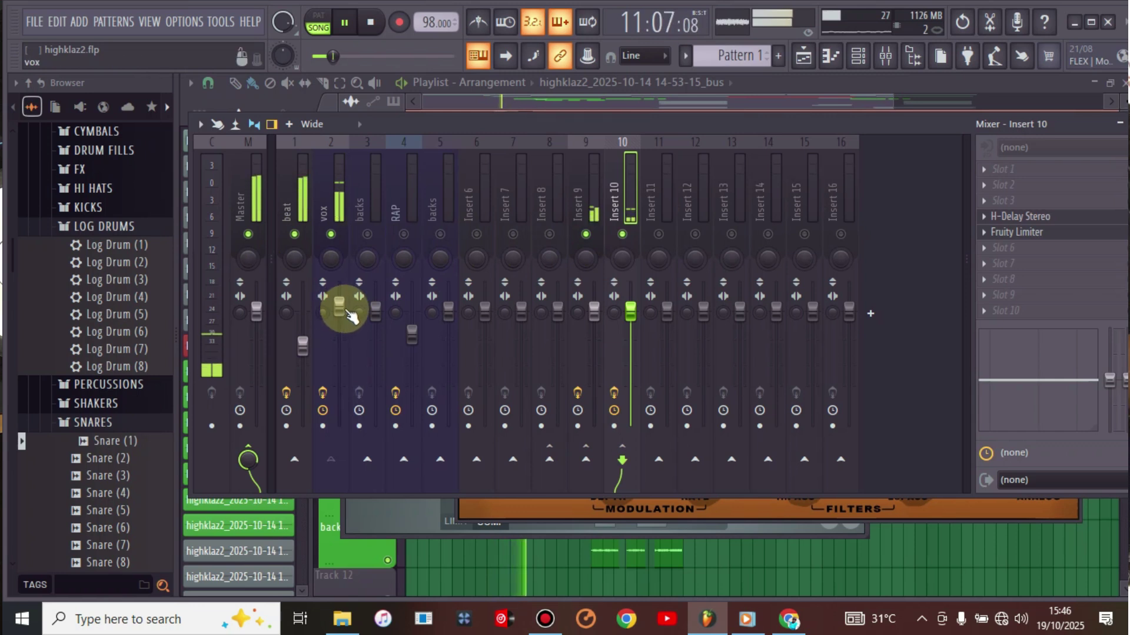
drag(303, 348, 303, 341)
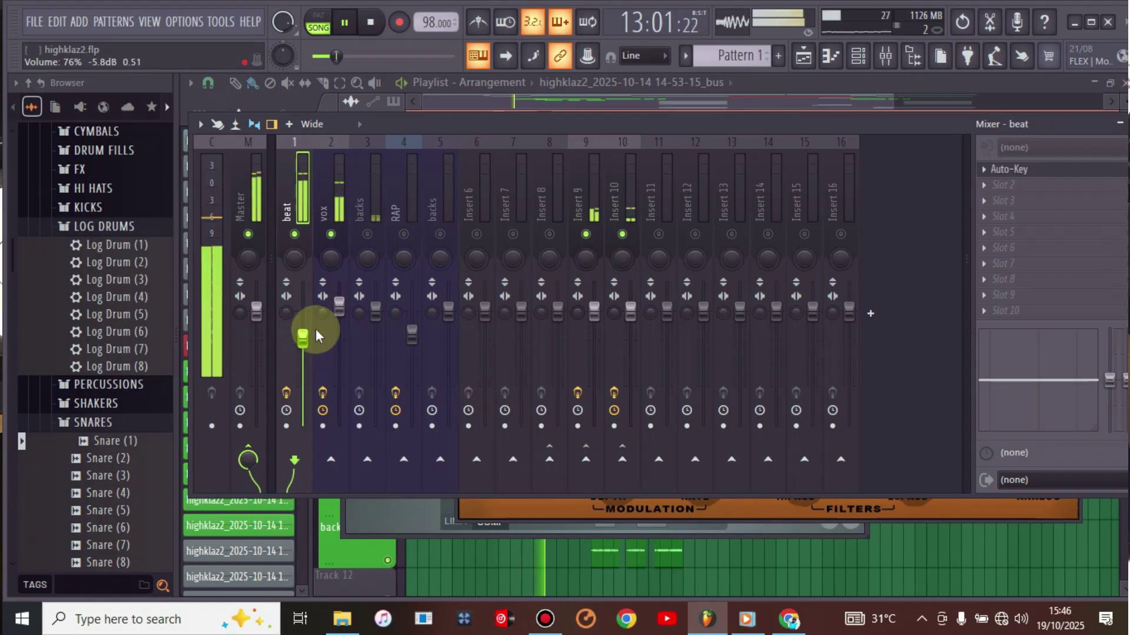
Set the vox send level to Insert 10 to about 27% and check the vox level while replaying from bar 9.
click(345, 197)
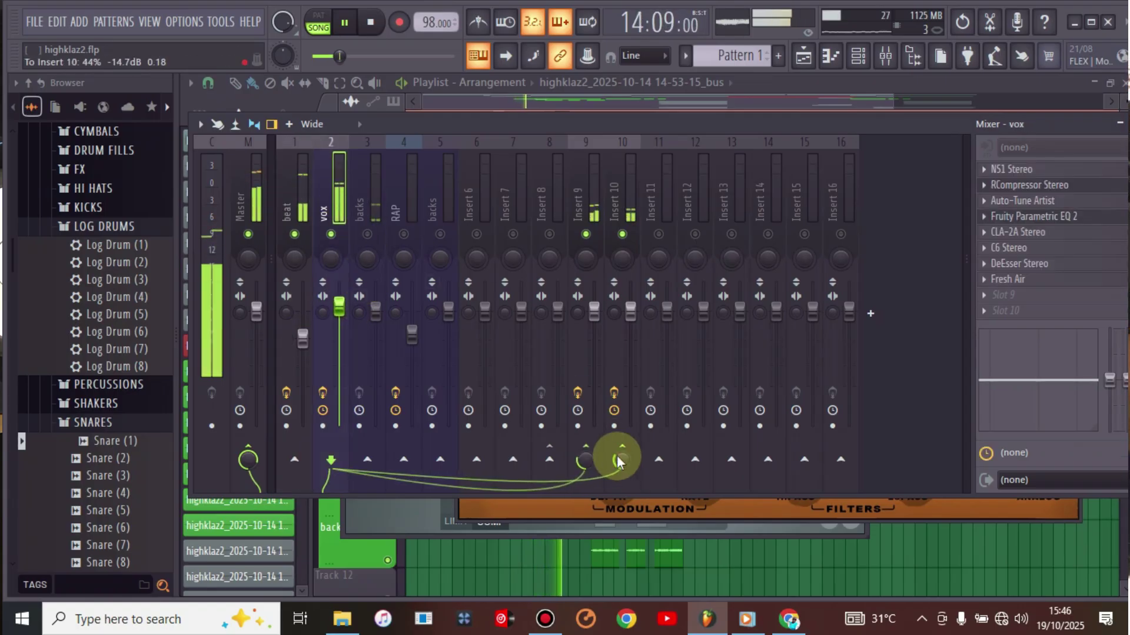
key(space)
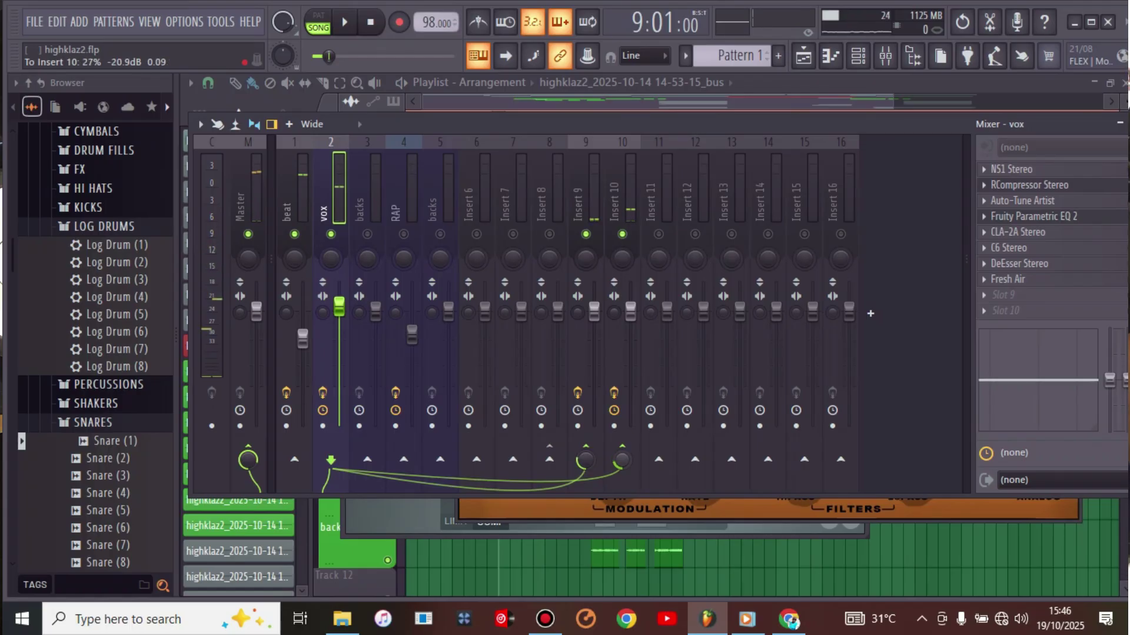
key(space)
drag(341, 308, 335, 289)
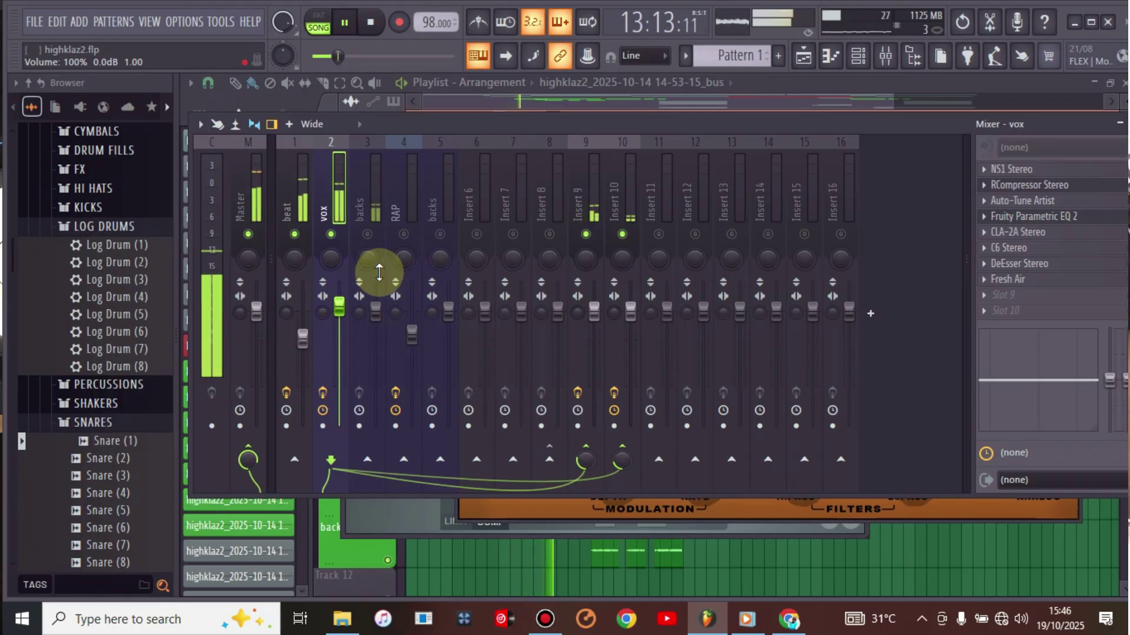
key(space)
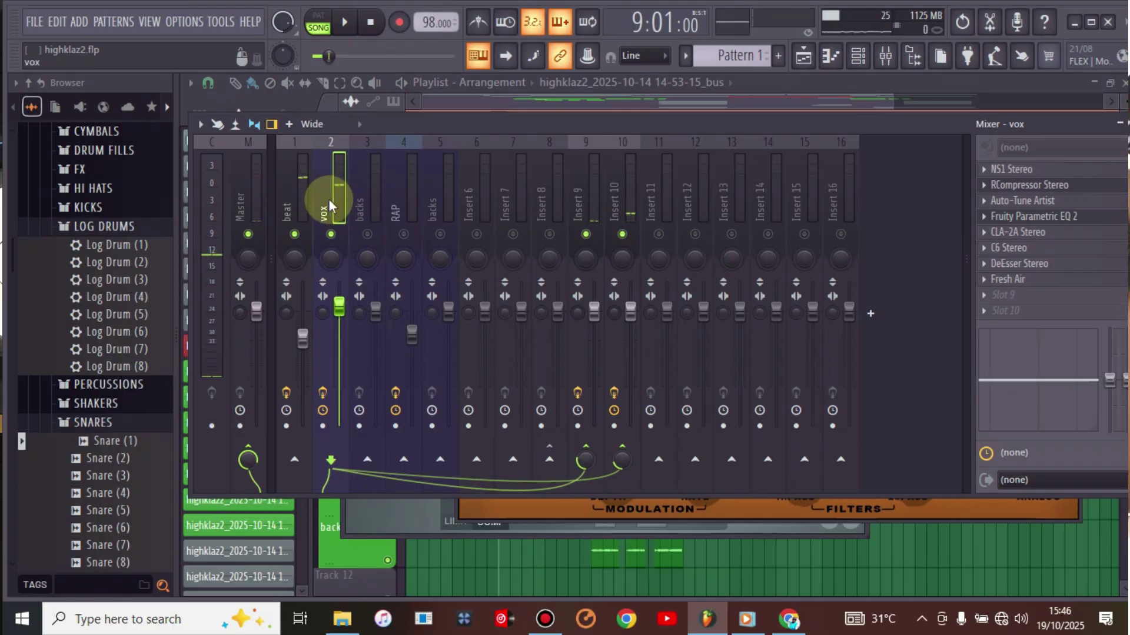
Copy the vox track's mixer state, including its effects chain, onto the backs track at Insert 3.
right_click(341, 199)
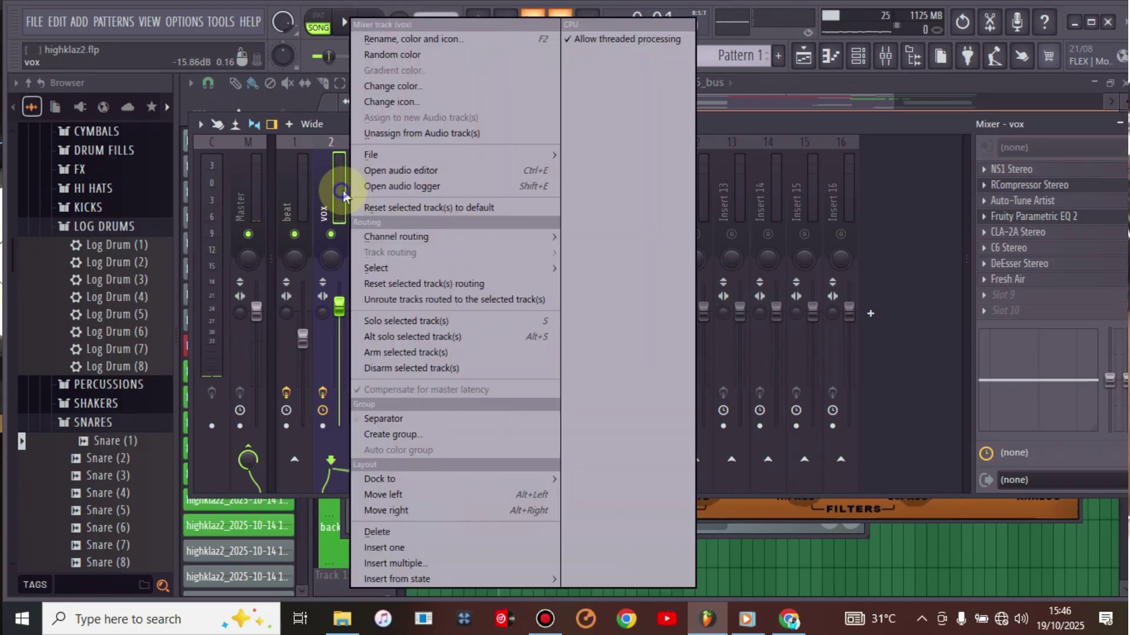
mouse_move(432, 155)
drag(591, 52, 375, 191)
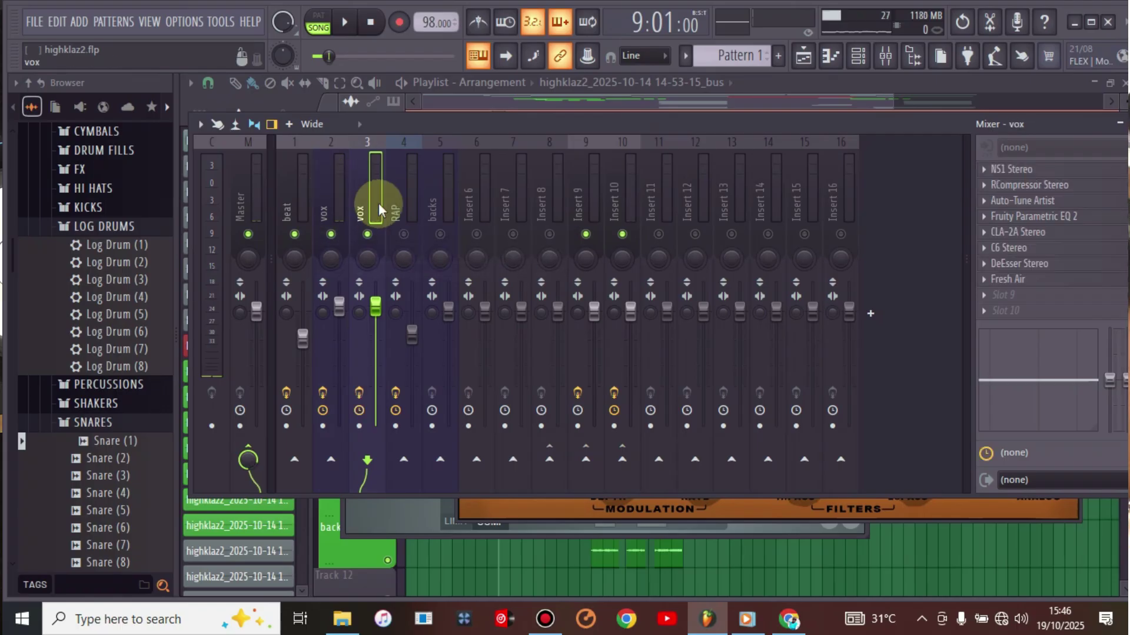
Play the mix briefly and send the copied vox track on Insert 3 to Insert 9 at about 53%.
key(space)
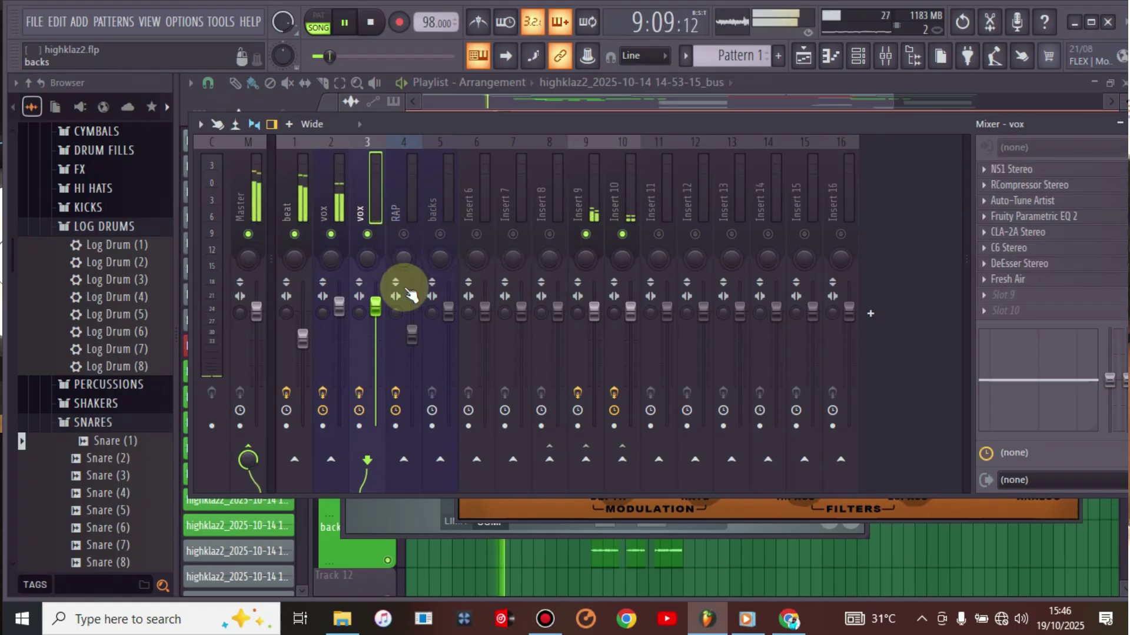
key(space)
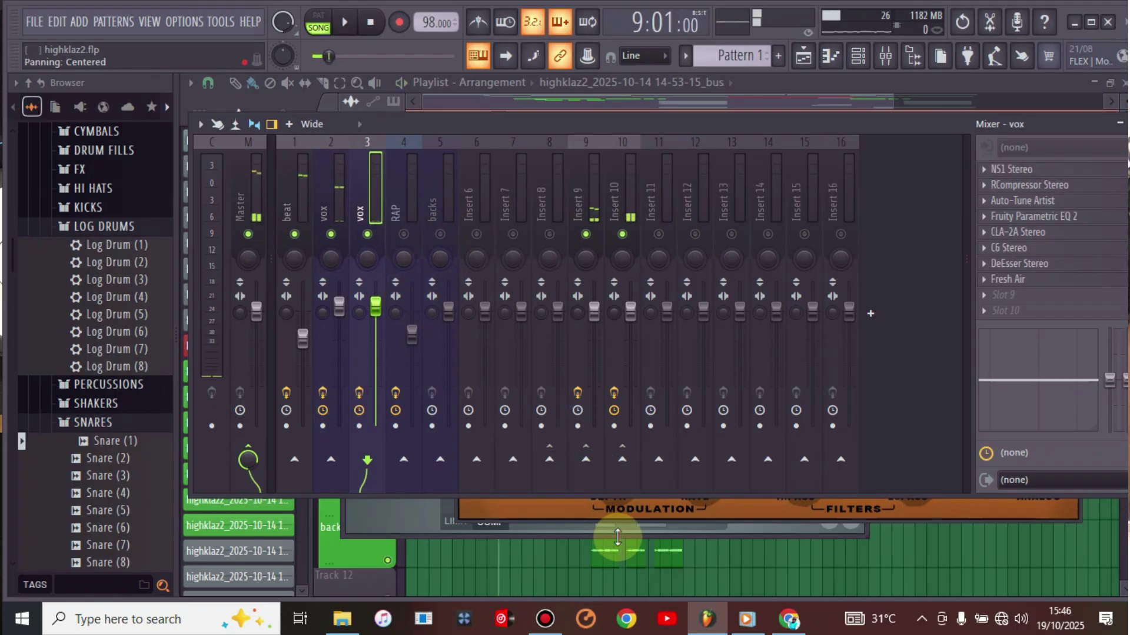
click(590, 466)
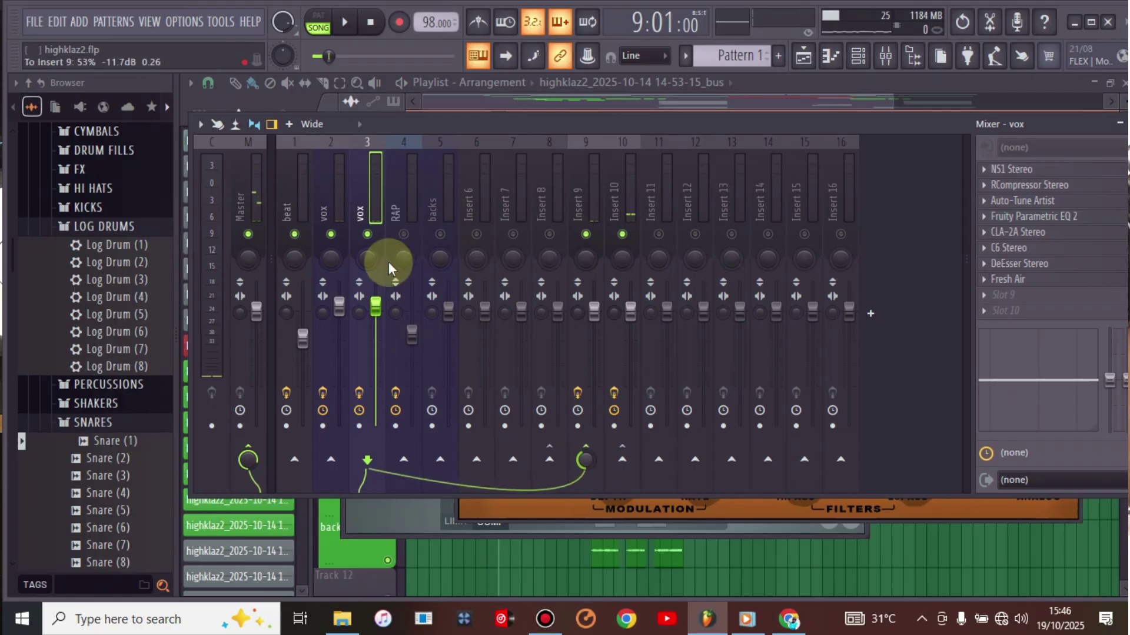
Copy the vox track's mixer state onto the RAP track at Insert 4 and the backs track at Insert 5, and unmute both.
click(403, 212)
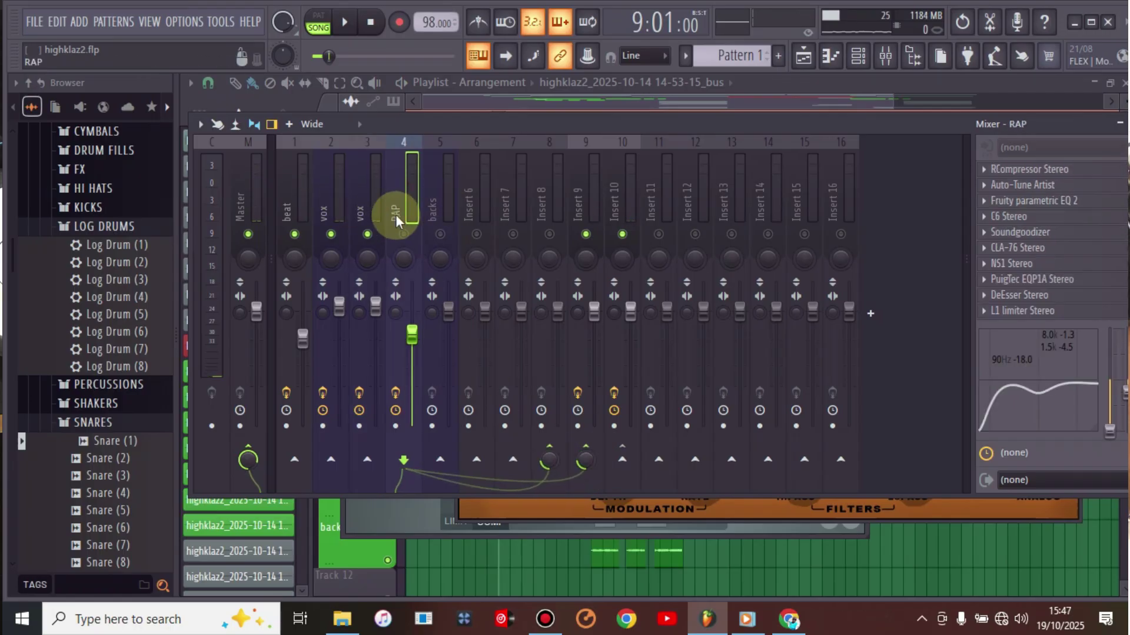
right_click(327, 192)
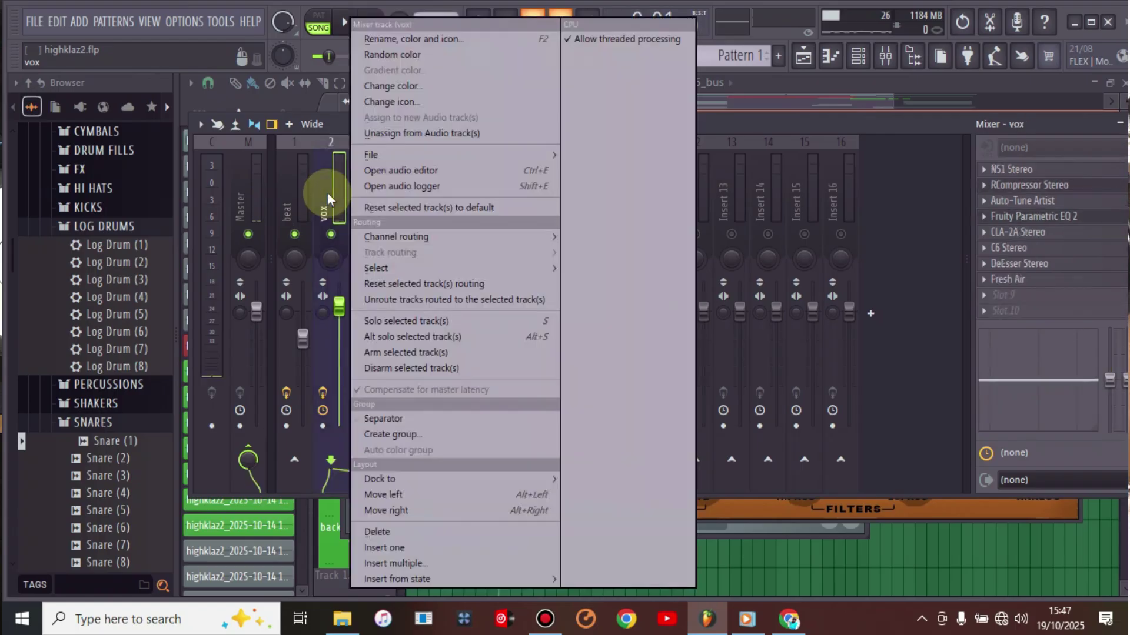
mouse_move(519, 156)
drag(609, 46, 403, 204)
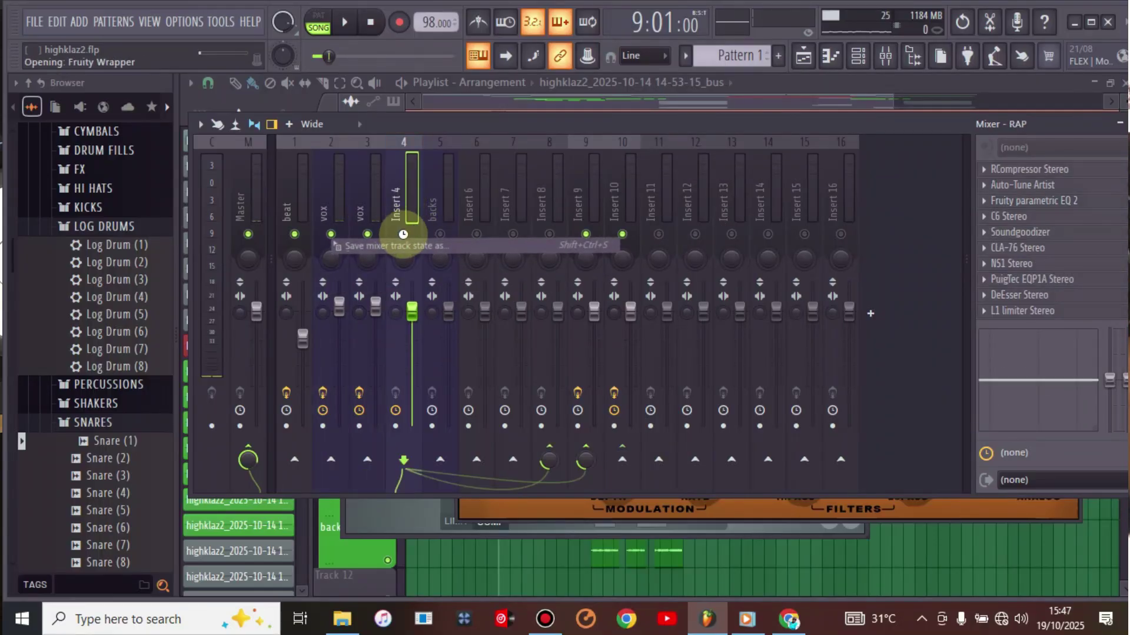
right_click(412, 206)
mouse_move(534, 154)
drag(671, 47, 445, 197)
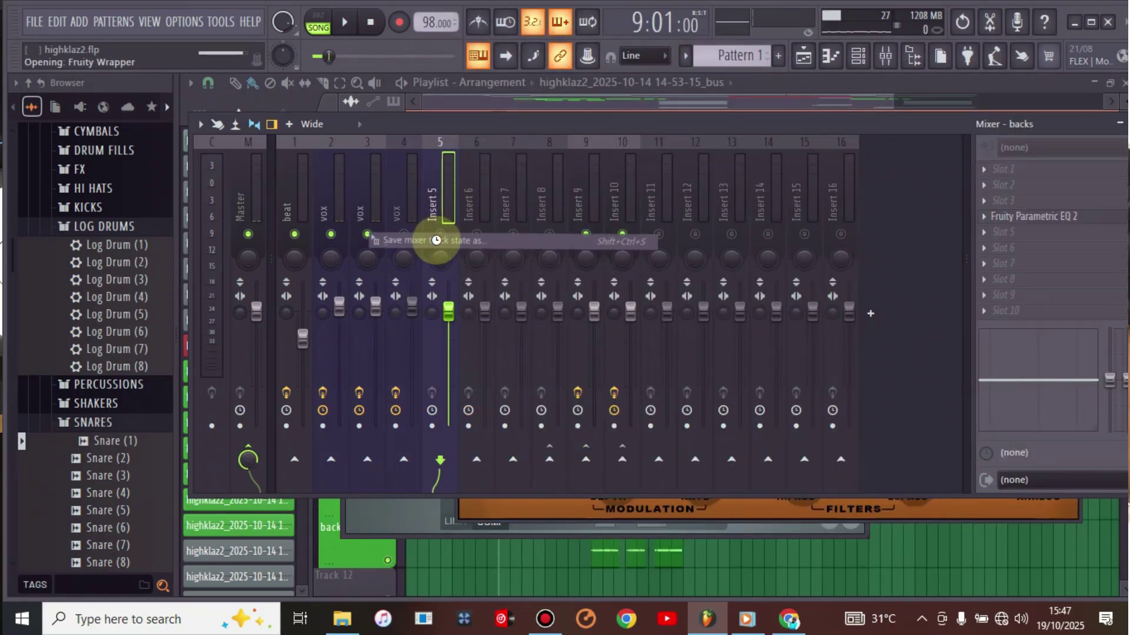
click(440, 234)
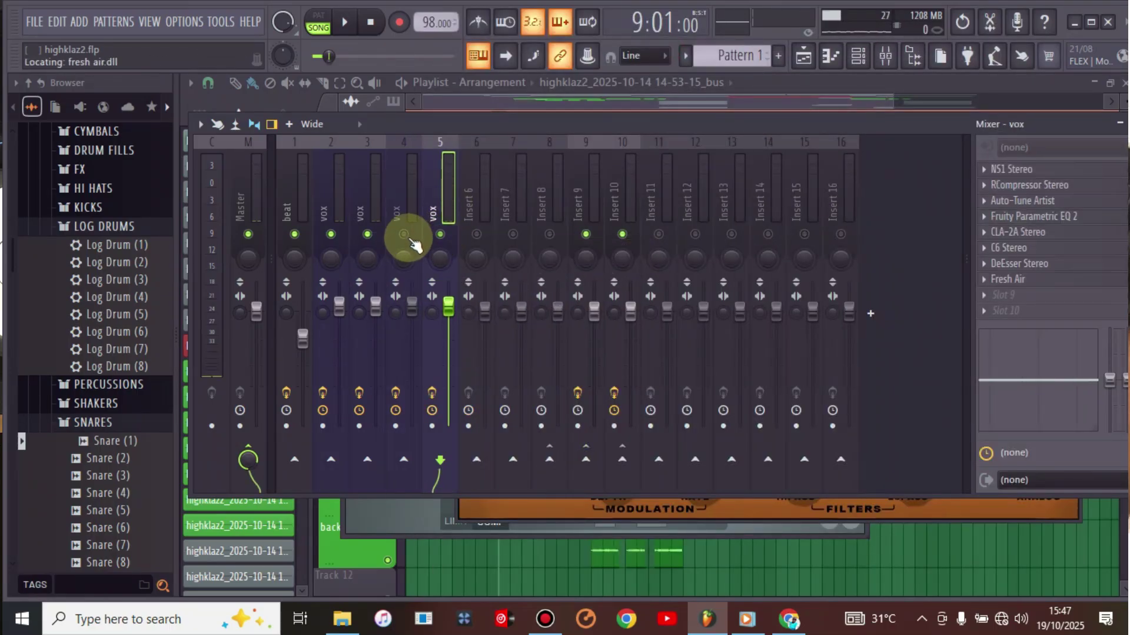
Play the mix briefly and rename the copied vox track at Insert 3 as back up1.
key(space)
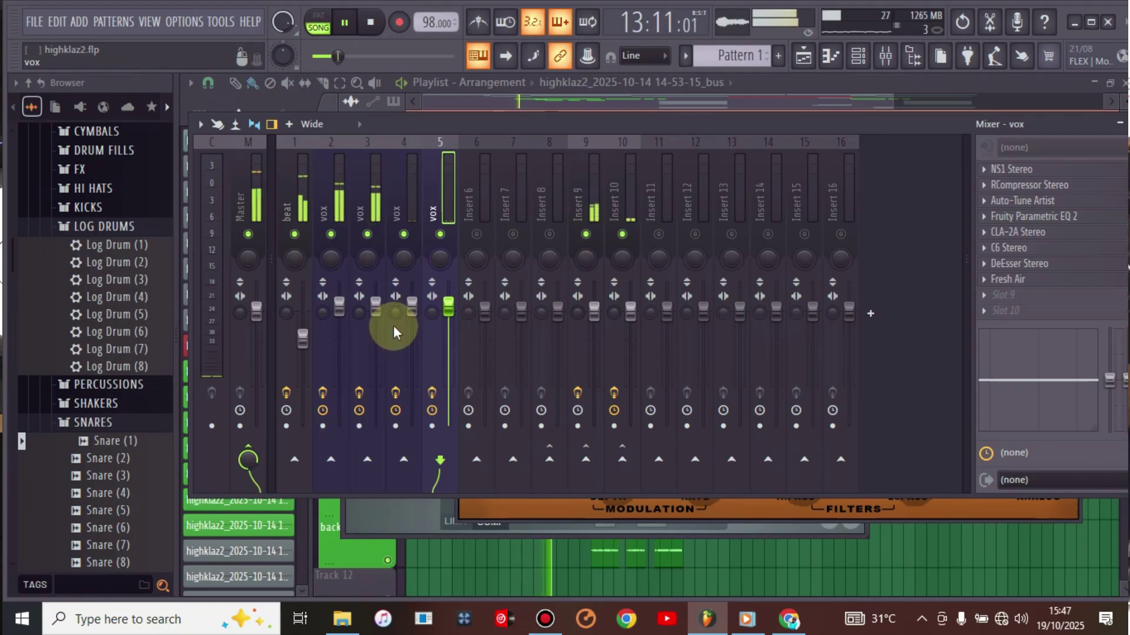
click(366, 209)
key(space)
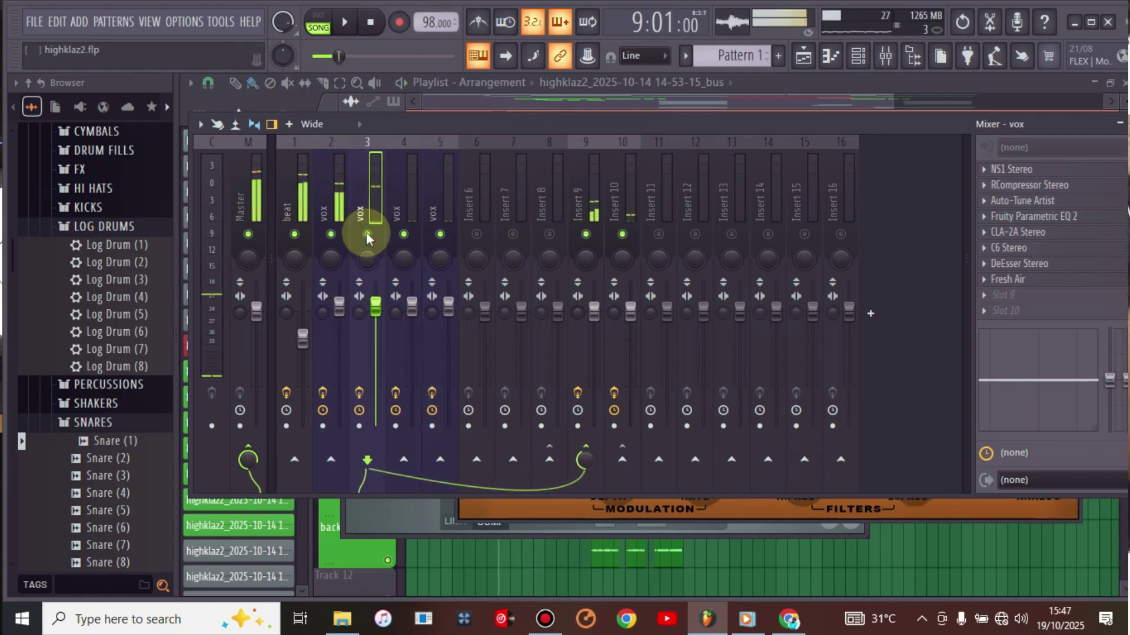
drag(1010, 118, 970, 121)
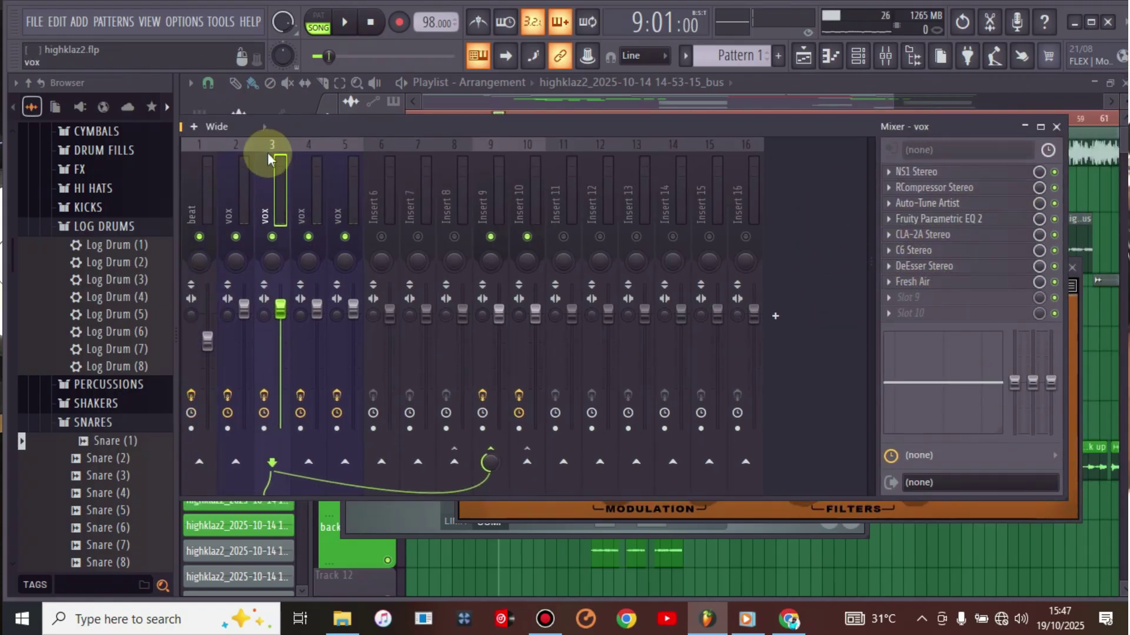
right_click(289, 160)
click(335, 39)
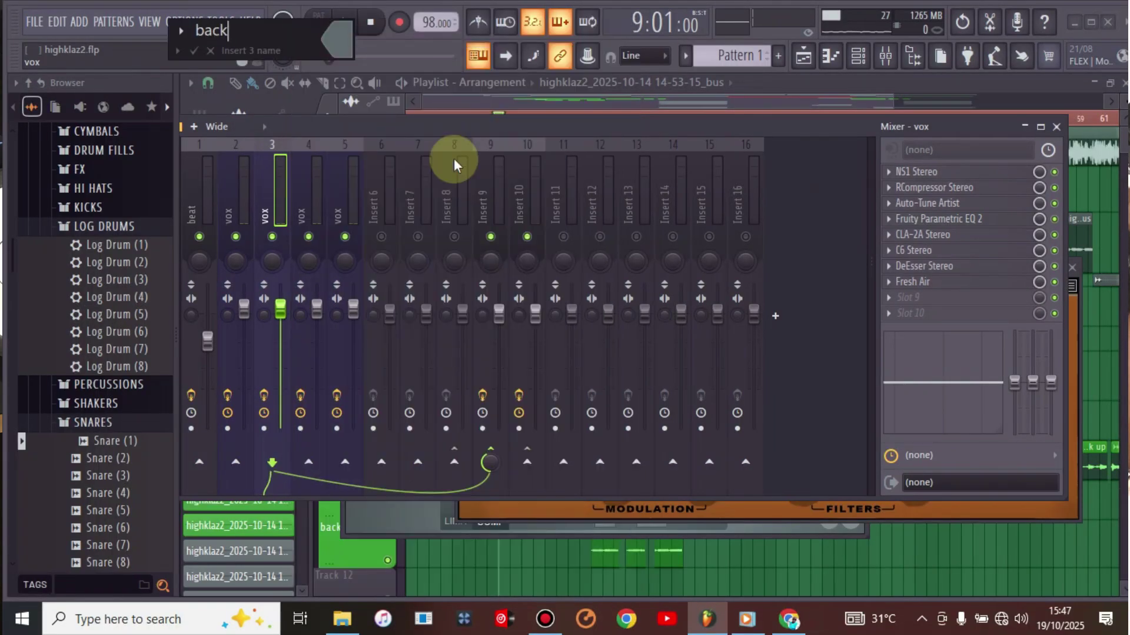
text(back up1)
key(Return)
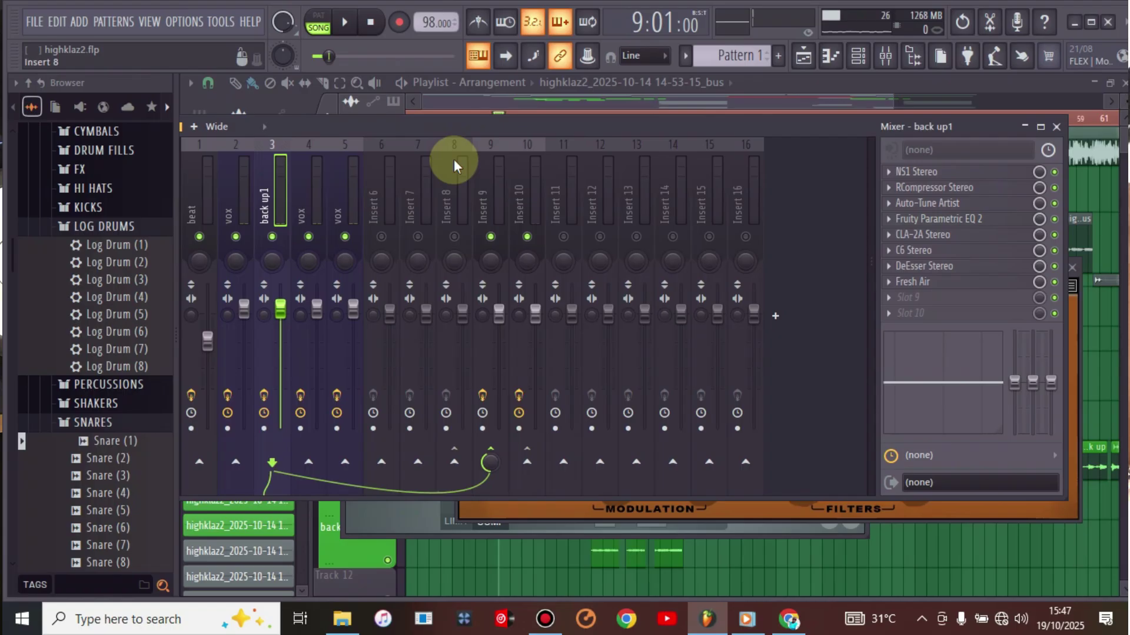
Raise the low-cut frequency in back up1's Fruity Parametric EQ 2 by moving band 1 close to band 3.
key(space)
key(space)
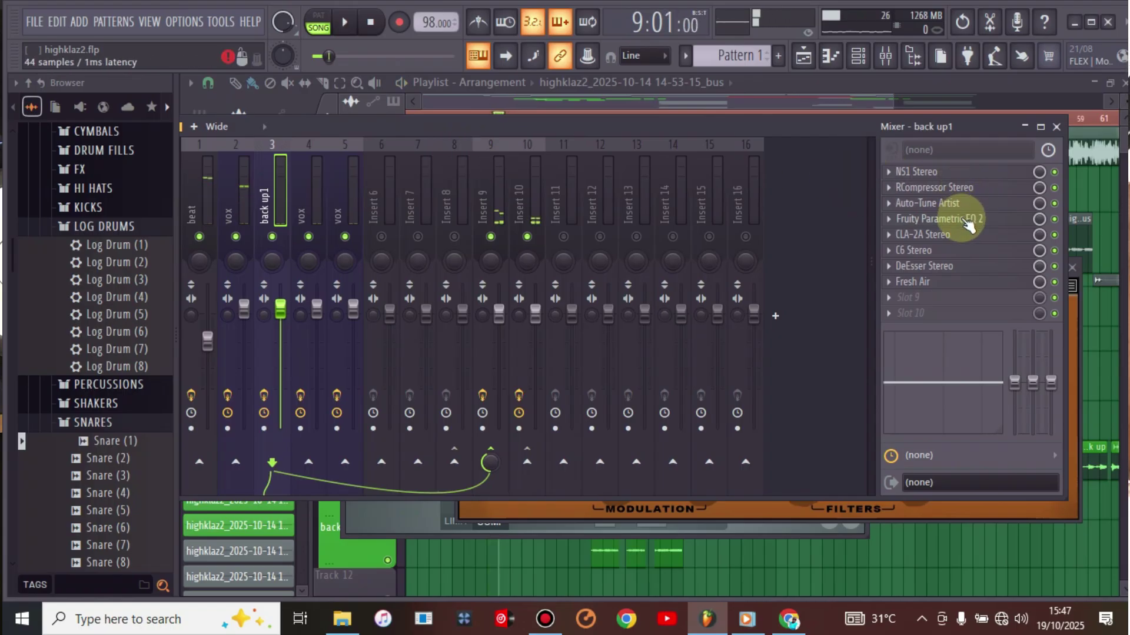
click(967, 220)
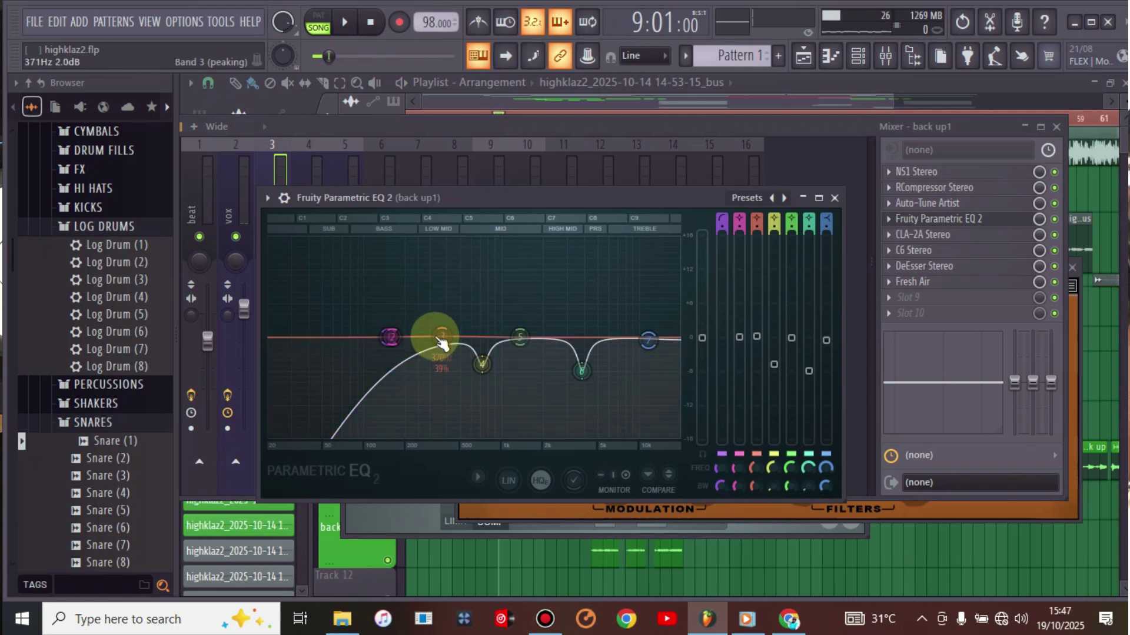
drag(393, 337, 412, 336)
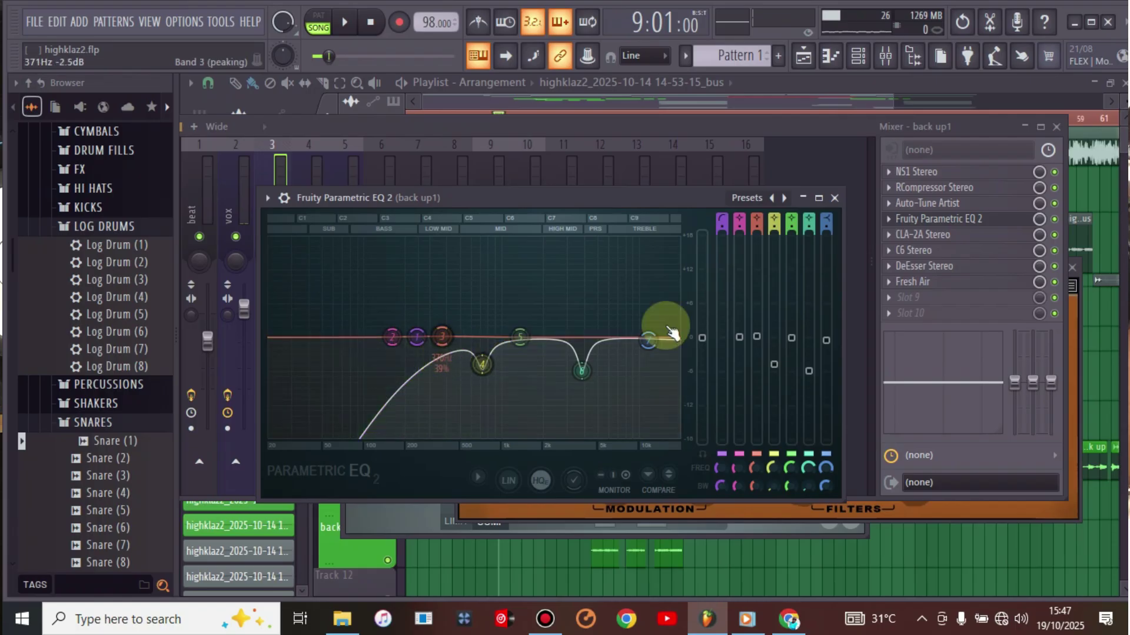
Cut the low band in back up1's C6 Stereo to a gain of -17.9 with the low crossover at 180, checking it in playback.
click(918, 250)
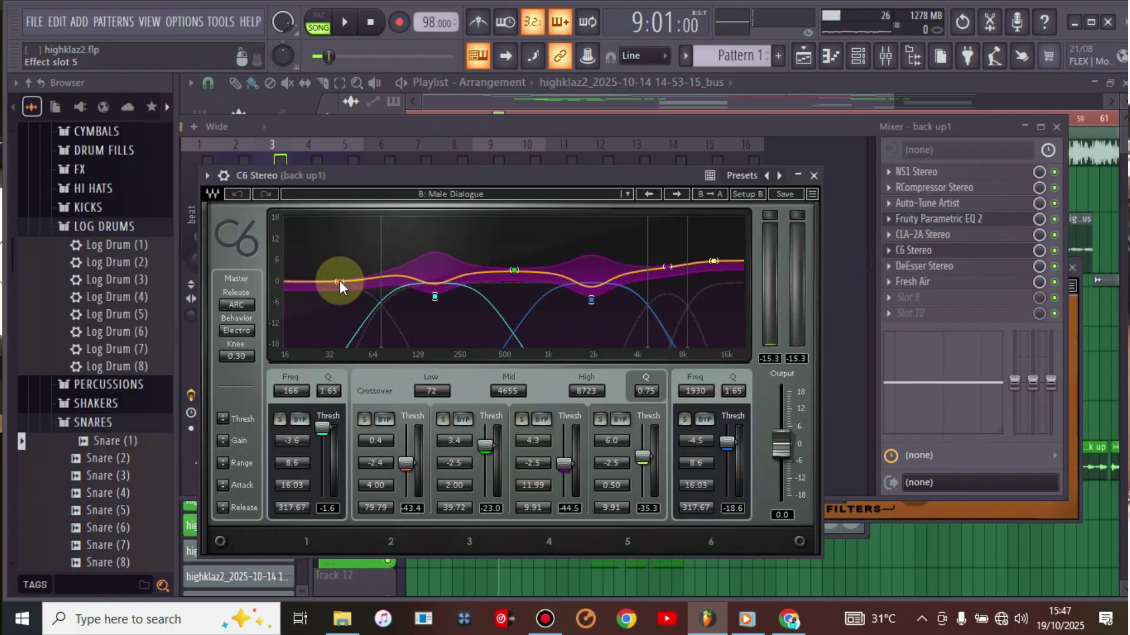
drag(340, 281, 369, 347)
key(space)
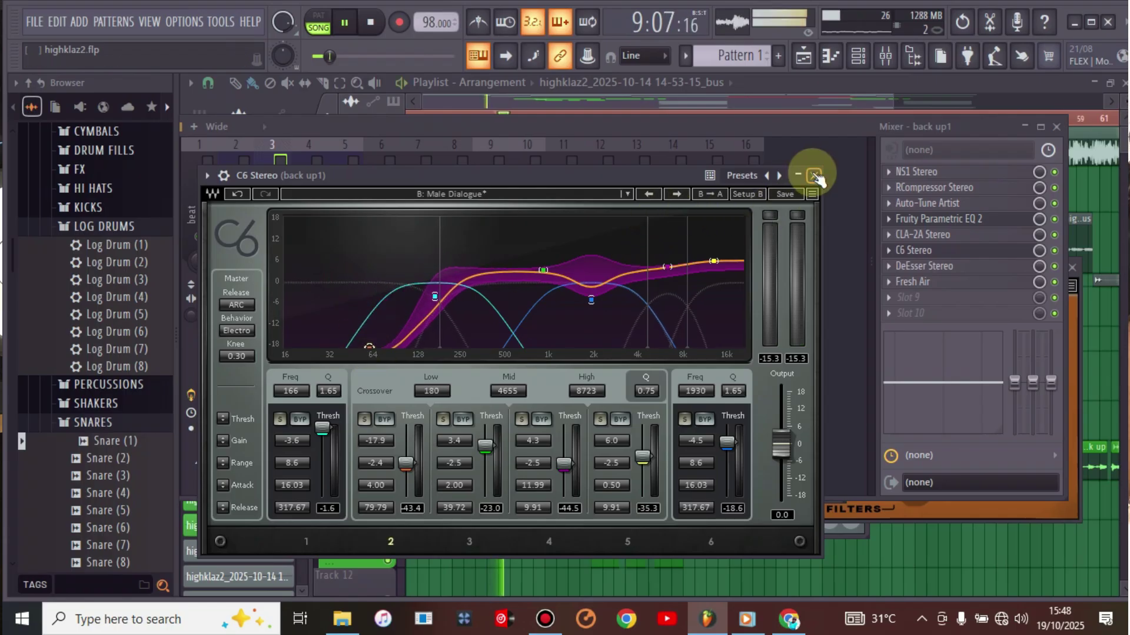
click(815, 176)
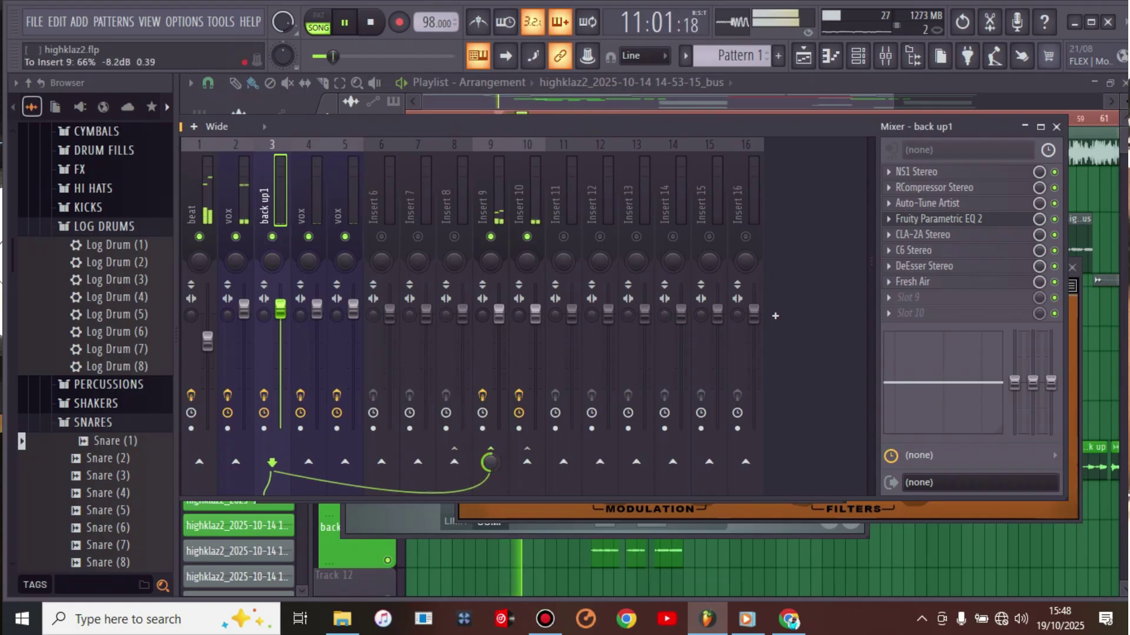
Set back up1's volume to about 82% and its send to Insert 9 to about 66%, and replay the mix from bar 13.
key(space)
drag(283, 305, 284, 310)
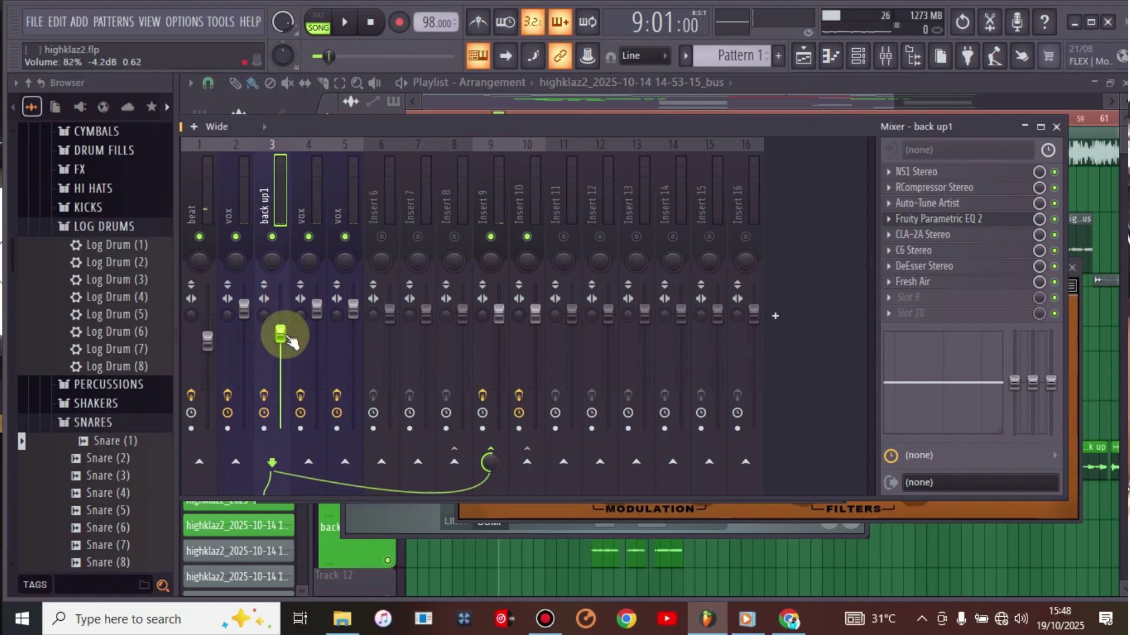
key(space)
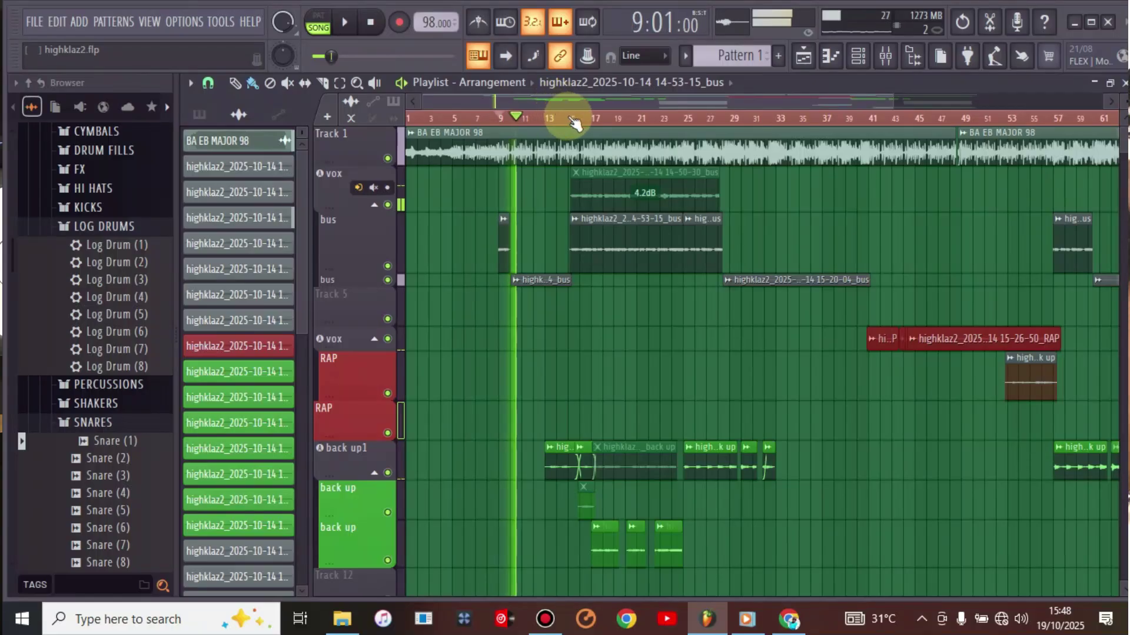
click(549, 118)
key(space)
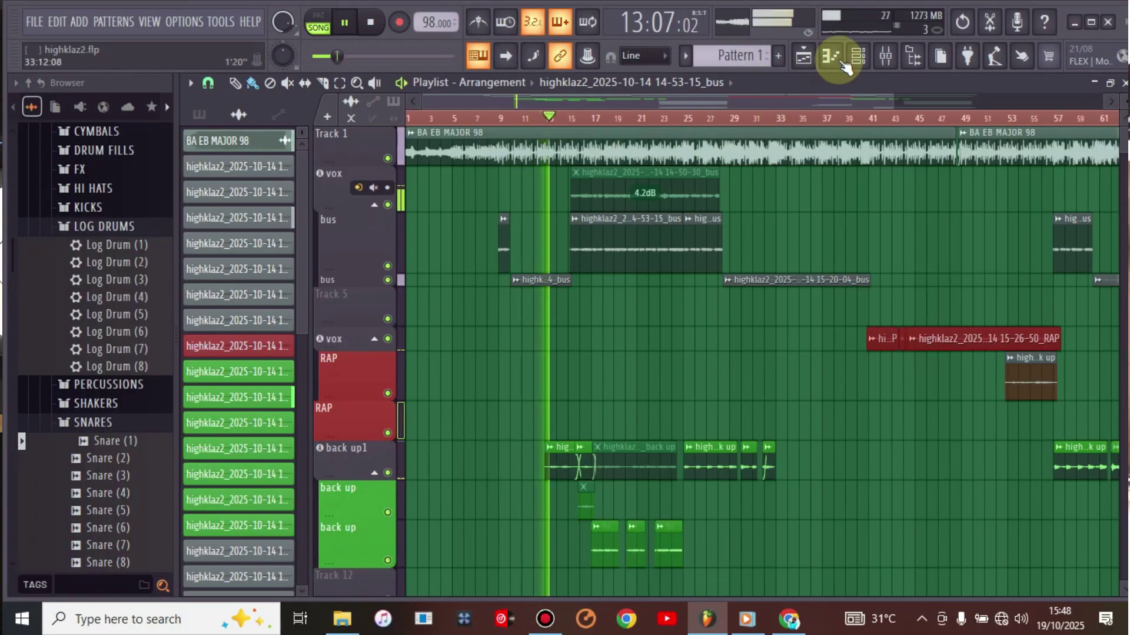
click(884, 55)
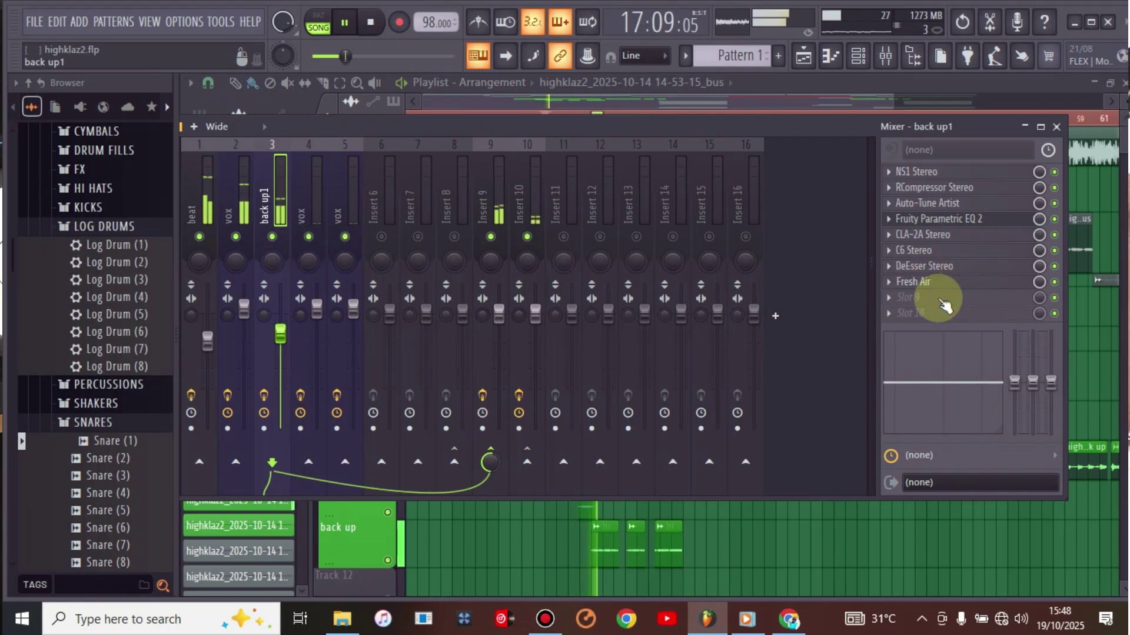
Solo back up1, flatten EQ band 6 and boost high-shelf band 7 by about 2.5 dB at 3993 Hz in Fruity Parametric EQ 2.
right_click(272, 236)
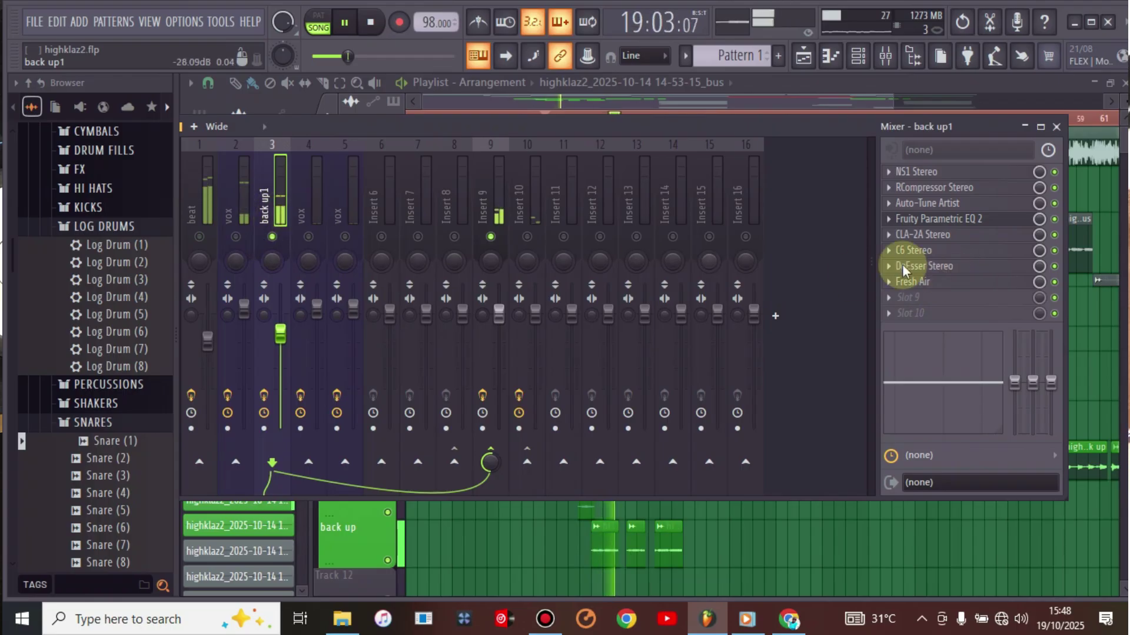
key(space)
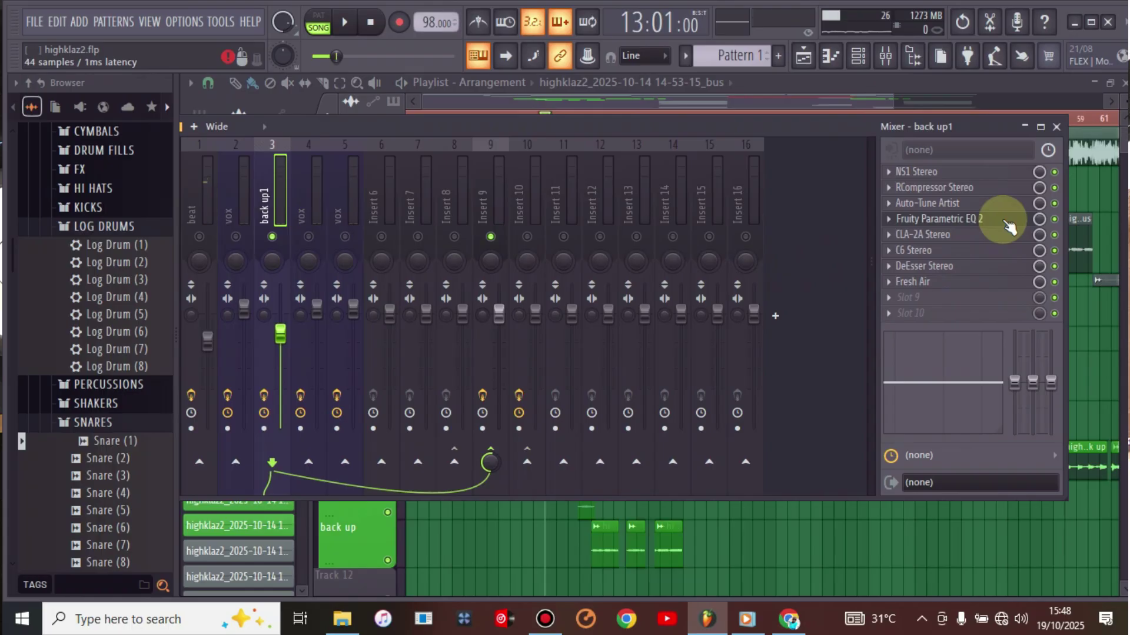
click(969, 222)
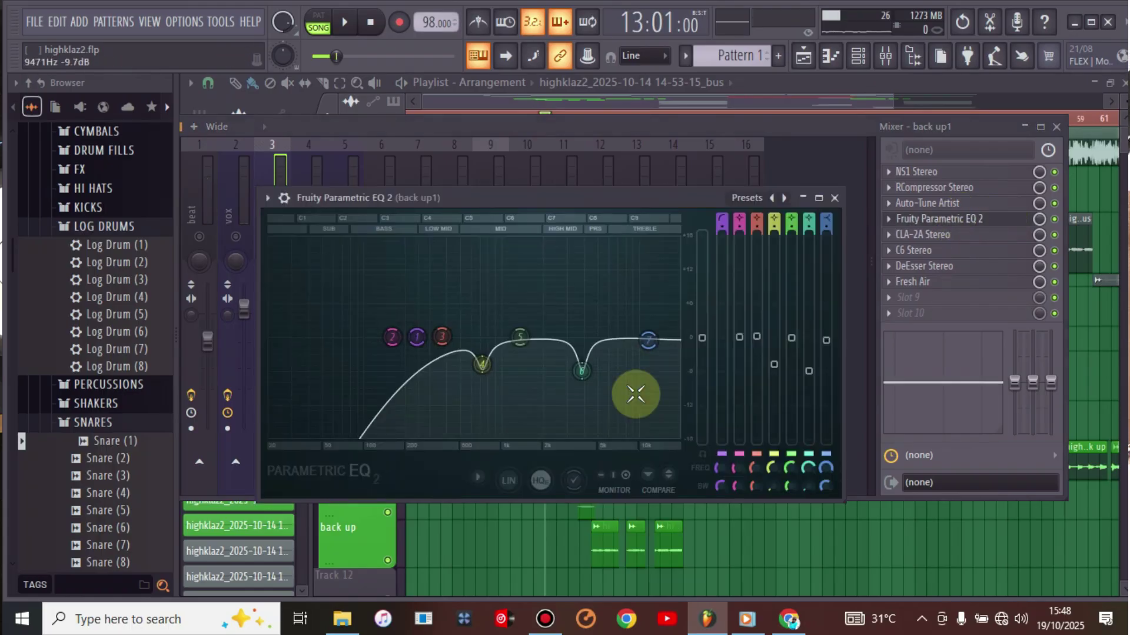
drag(588, 378, 587, 337)
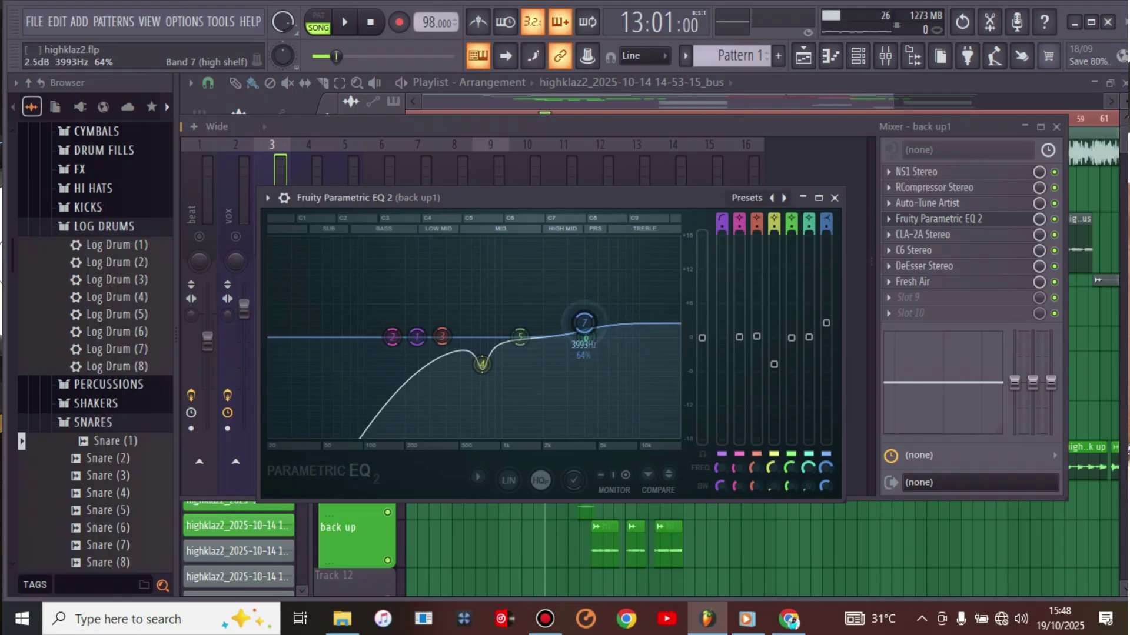
click(836, 199)
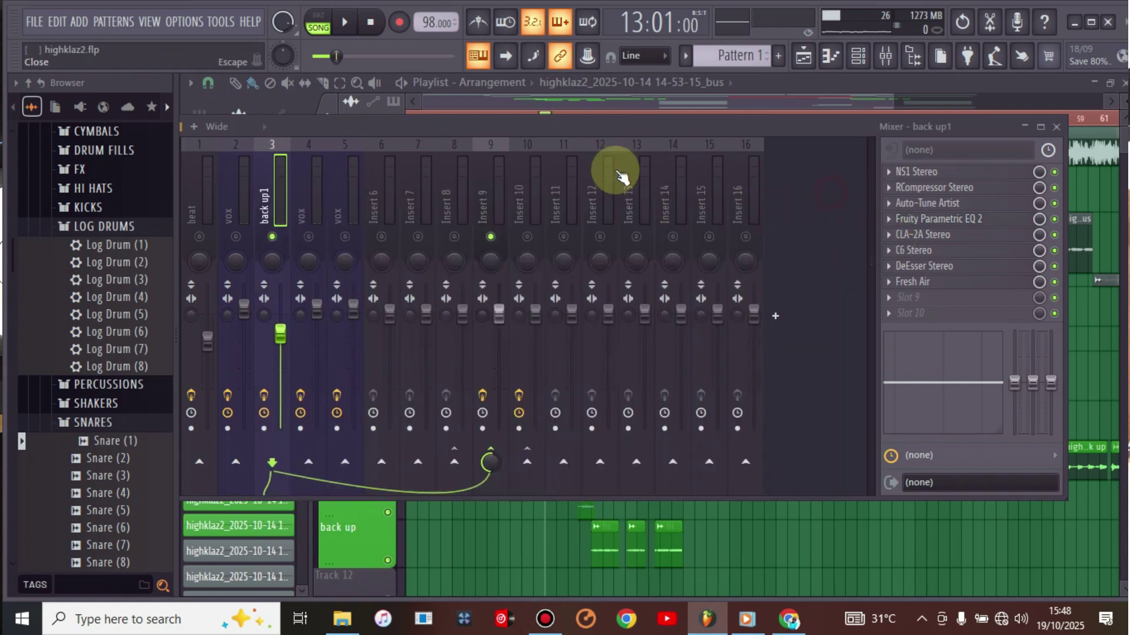
Replay back up1 and set band 6 of its C6 Stereo to a frequency of 6344 with a gain of 2.8.
key(space)
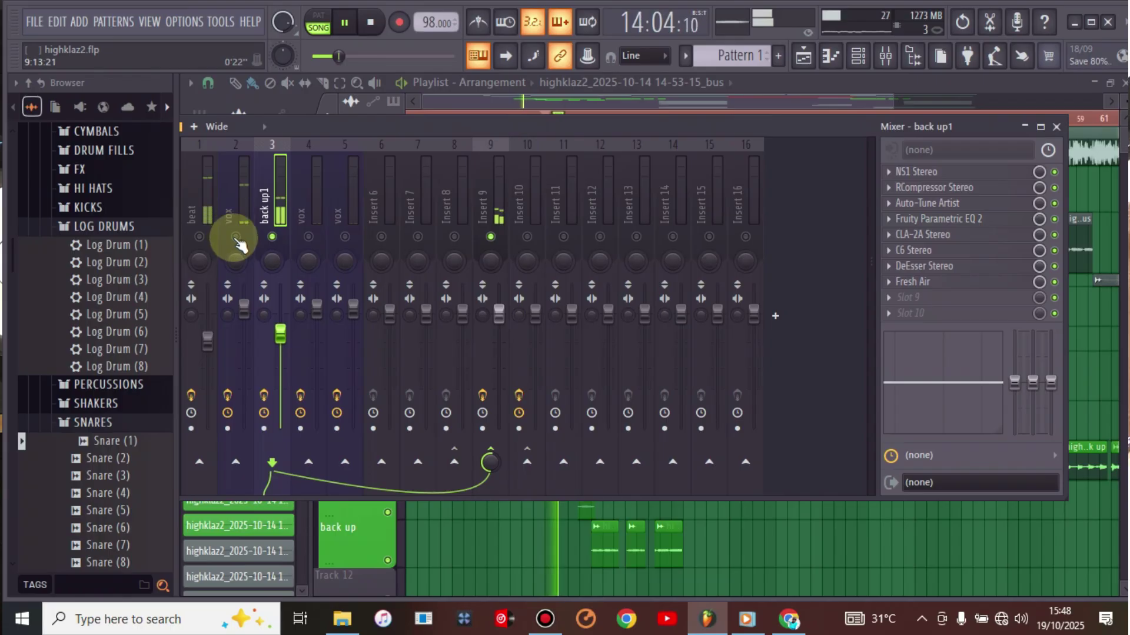
key(space)
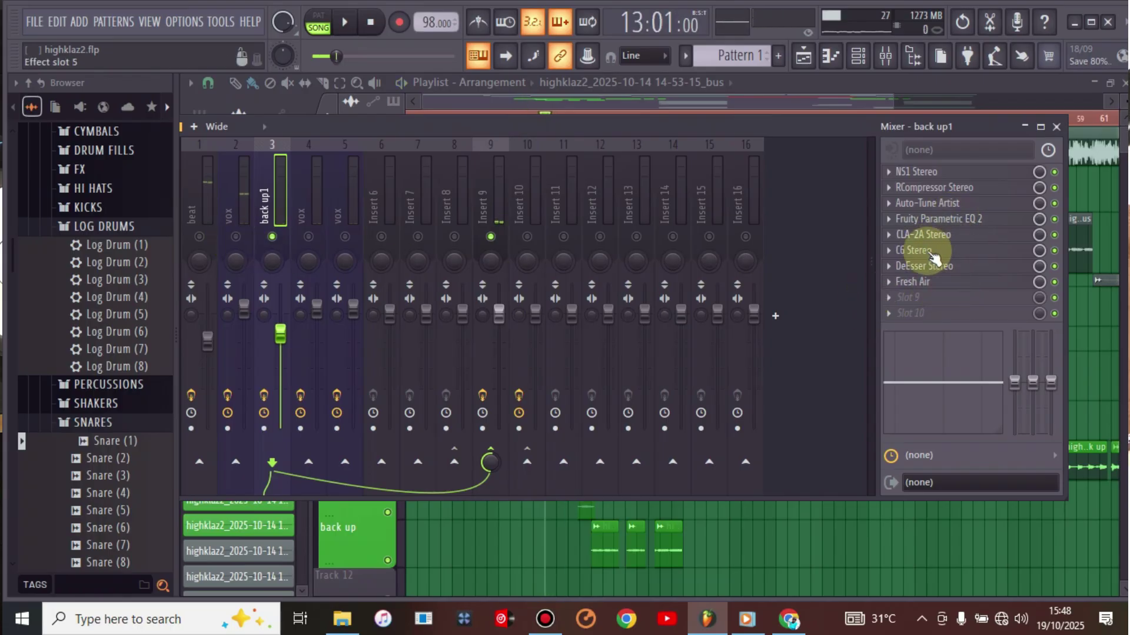
click(945, 219)
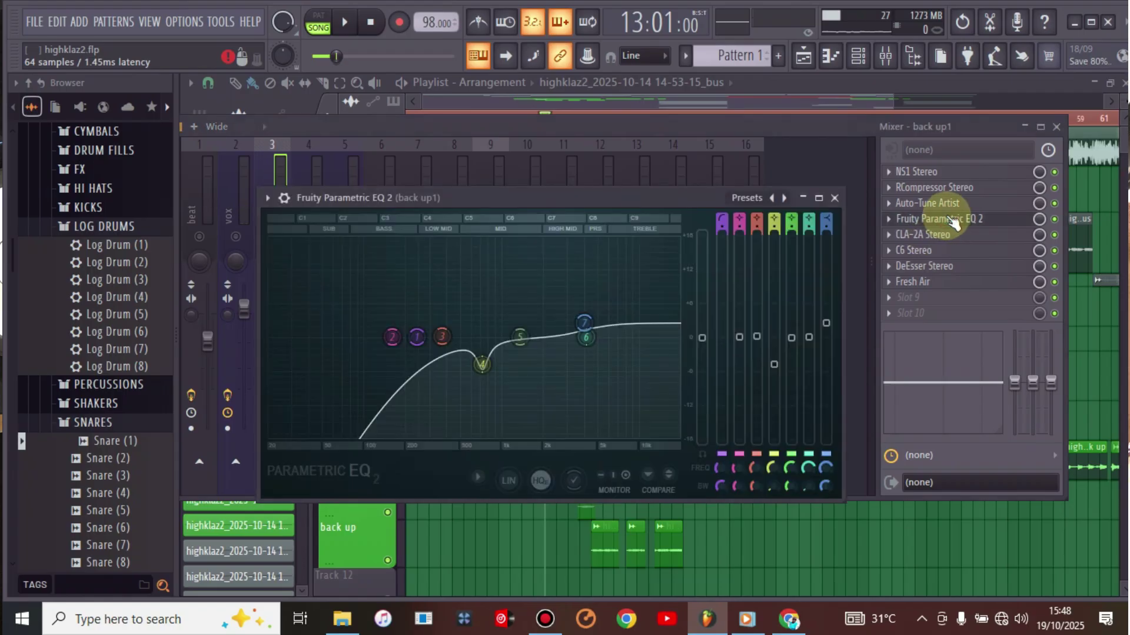
click(934, 252)
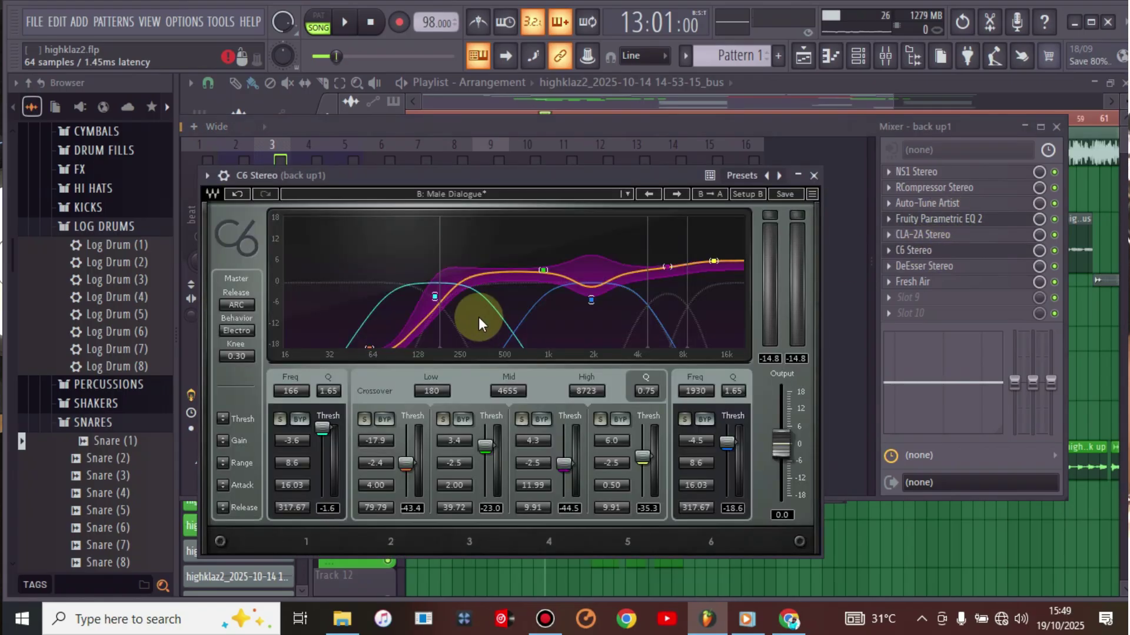
drag(588, 299, 666, 275)
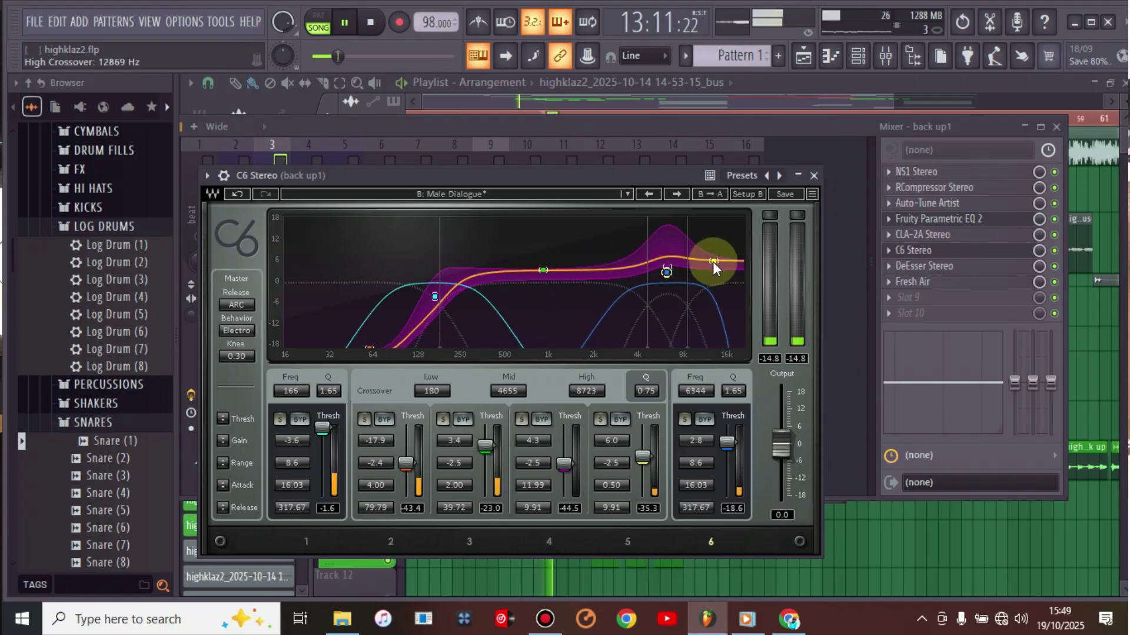
drag(712, 261, 726, 262)
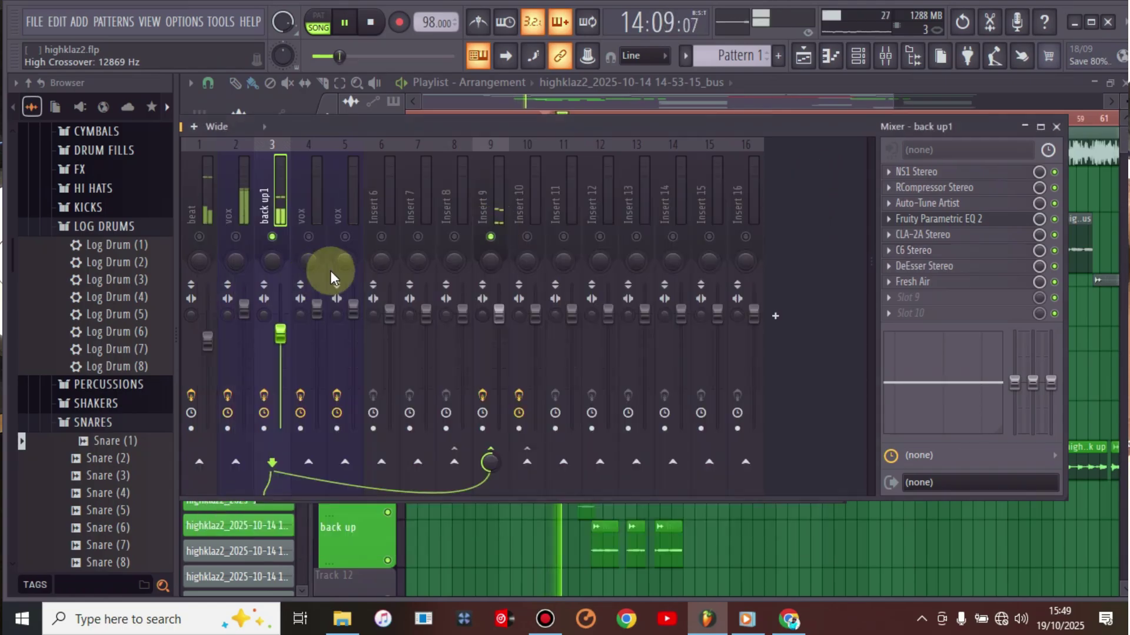
Unsolo back up1 and lower its volume to about 68% against the full mix during playback.
right_click(271, 236)
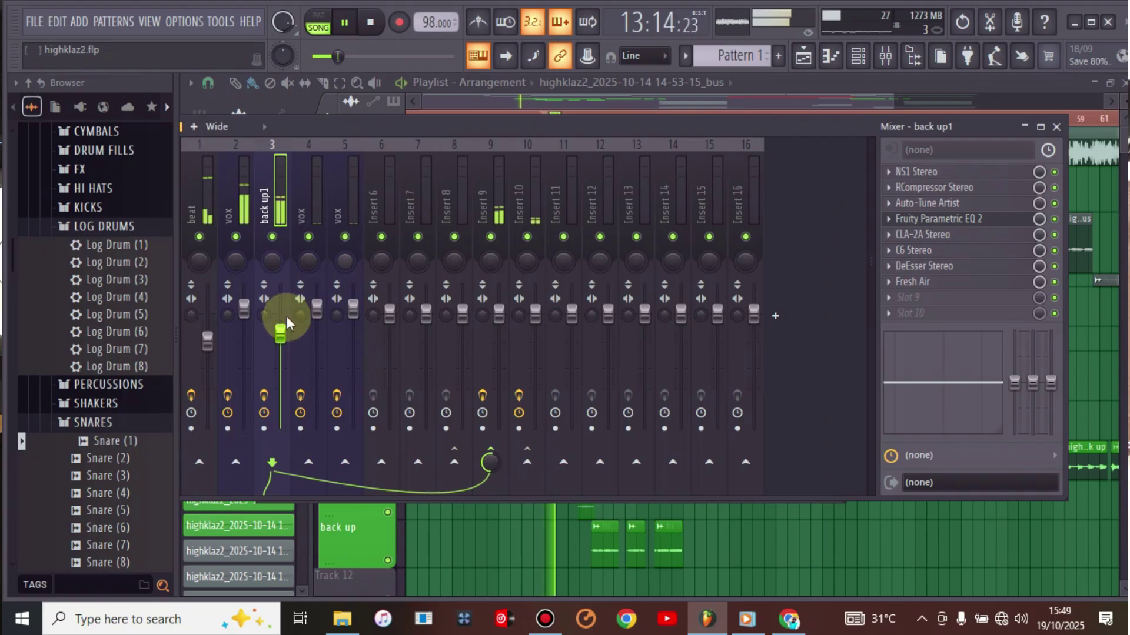
drag(280, 331, 280, 346)
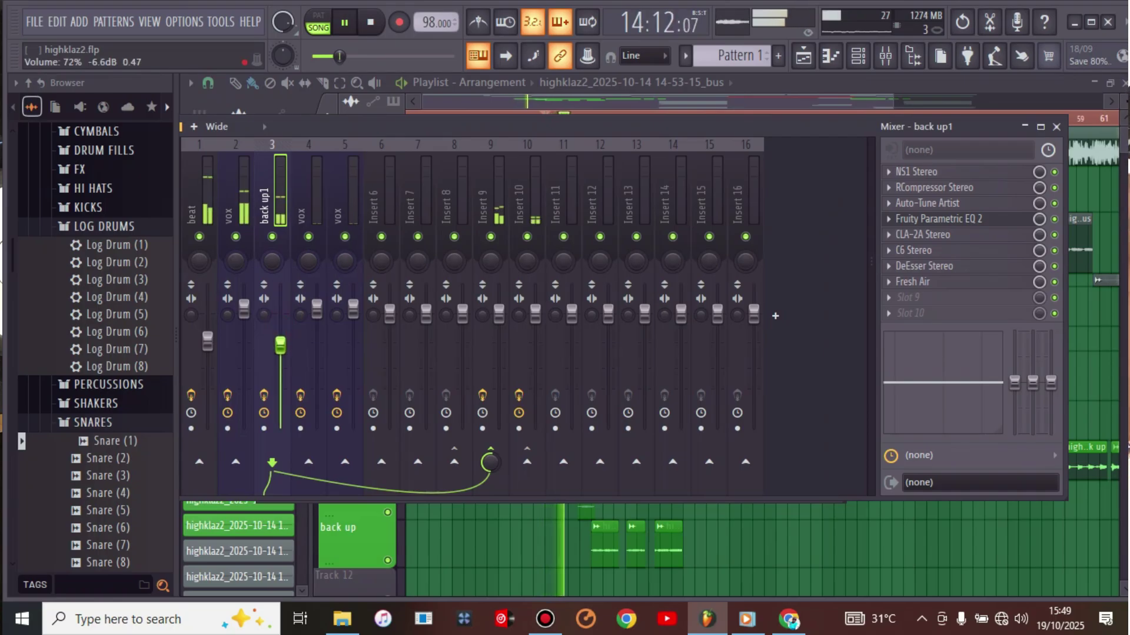
drag(280, 346, 280, 348)
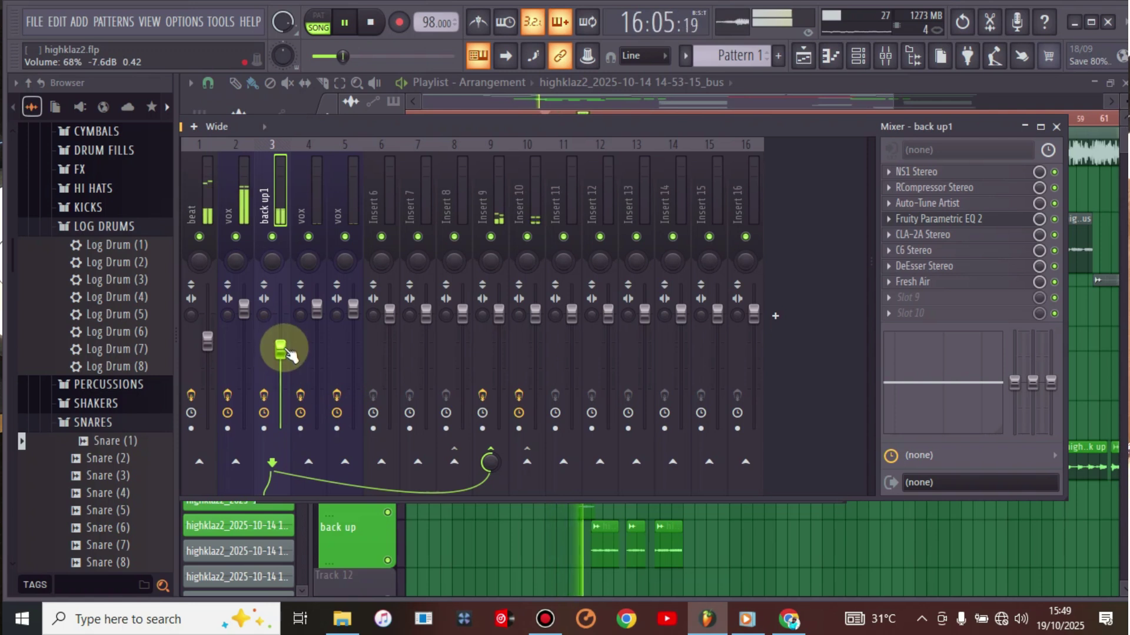
drag(285, 350, 286, 352)
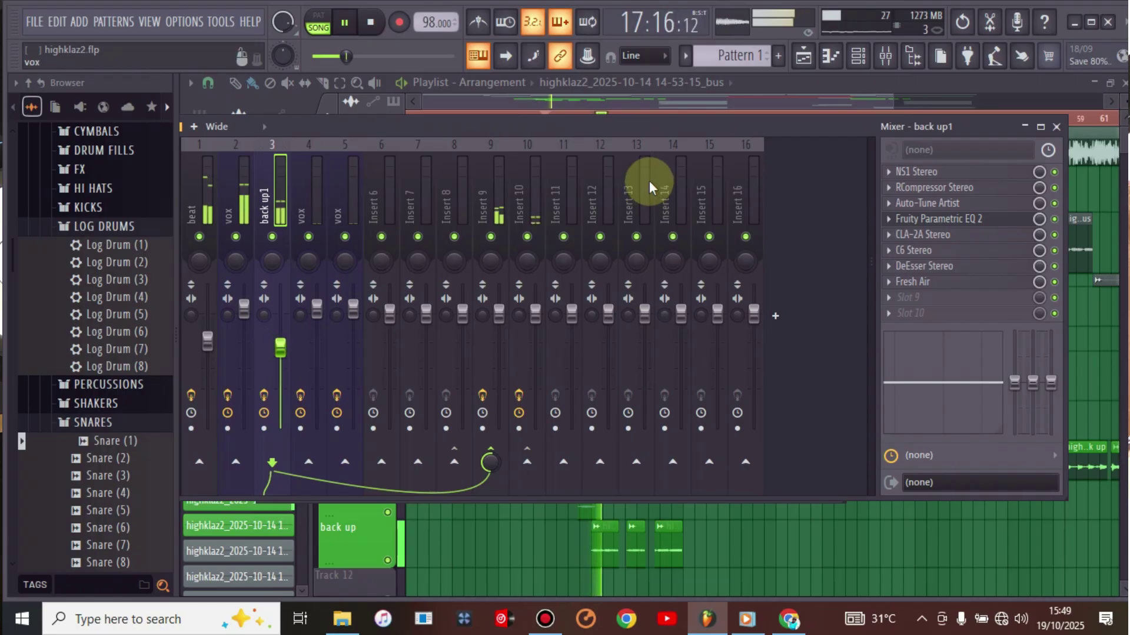
Restart the mix from bar 28 and raise the vox on insert 2 to about 112% volume during playback.
key(space)
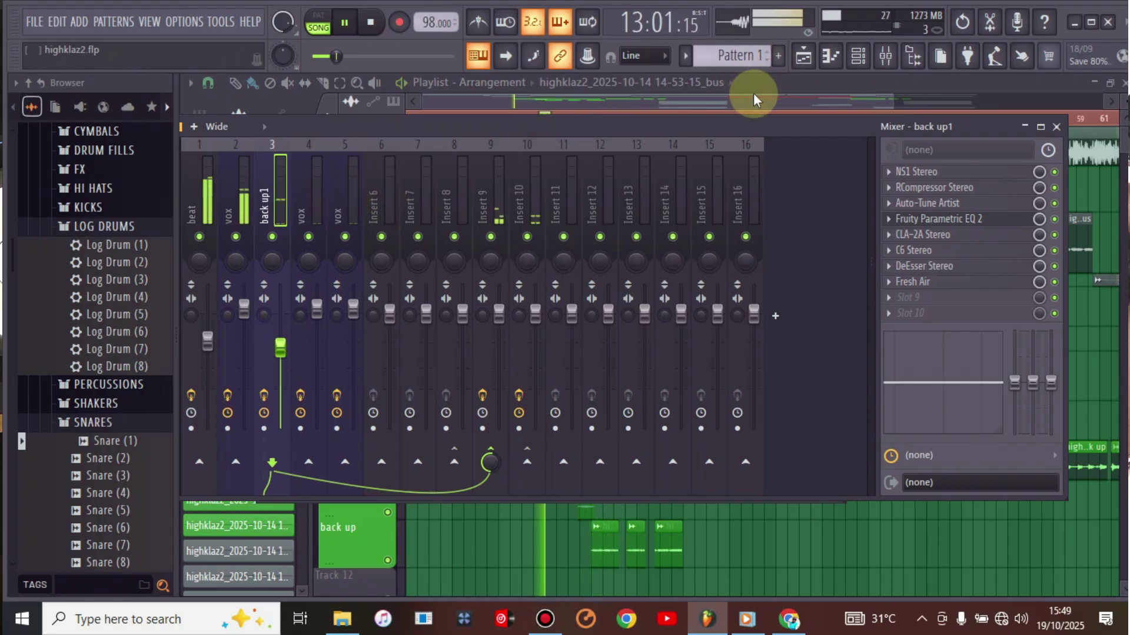
click(749, 98)
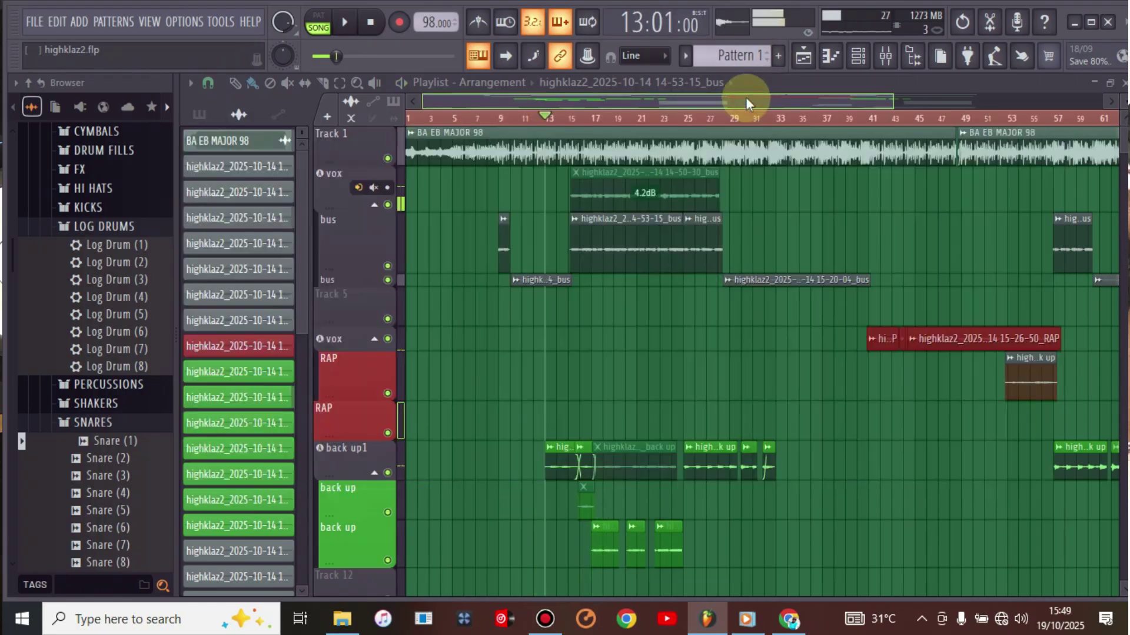
click(724, 117)
key(space)
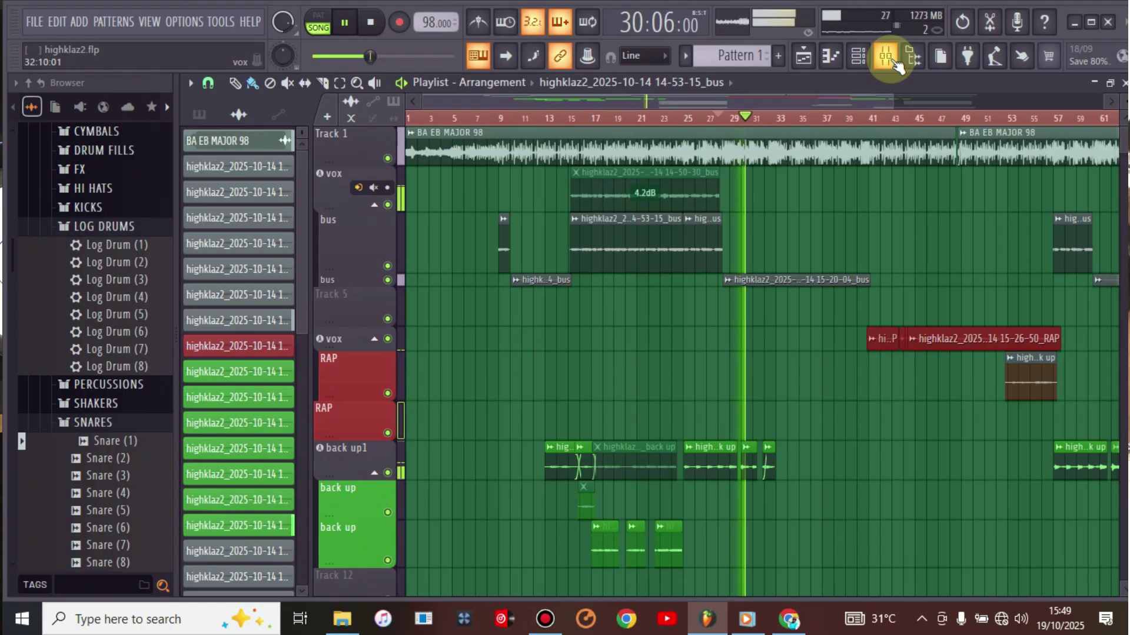
click(895, 63)
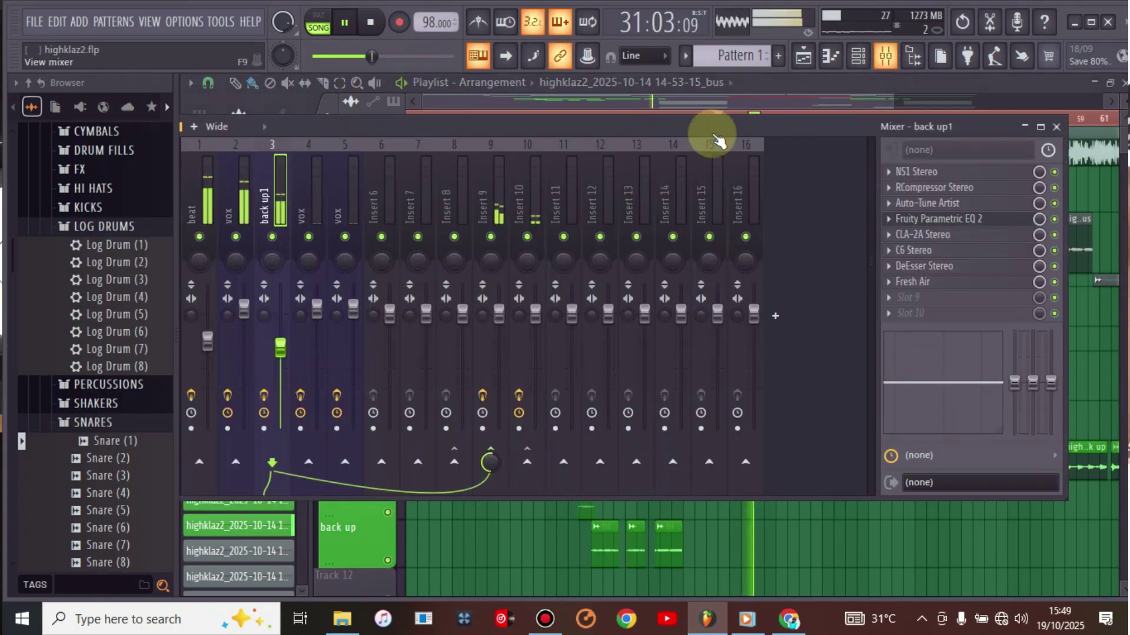
click(245, 312)
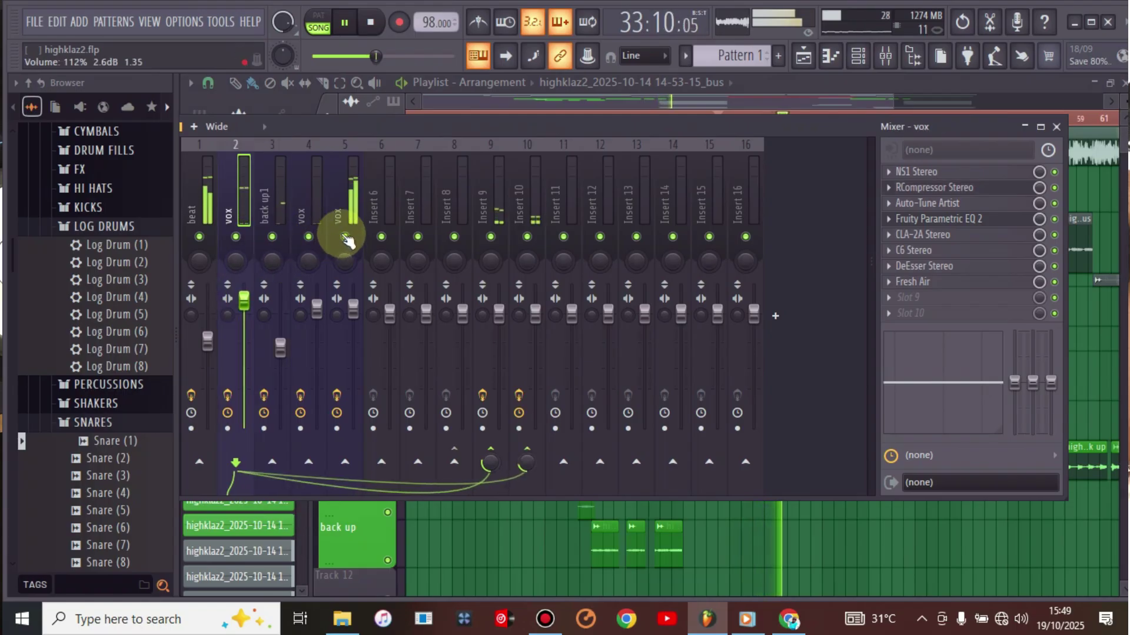
Mute the vox on insert 5 and audition the mix without it from bar 28 and from bar 9.
key(space)
click(347, 215)
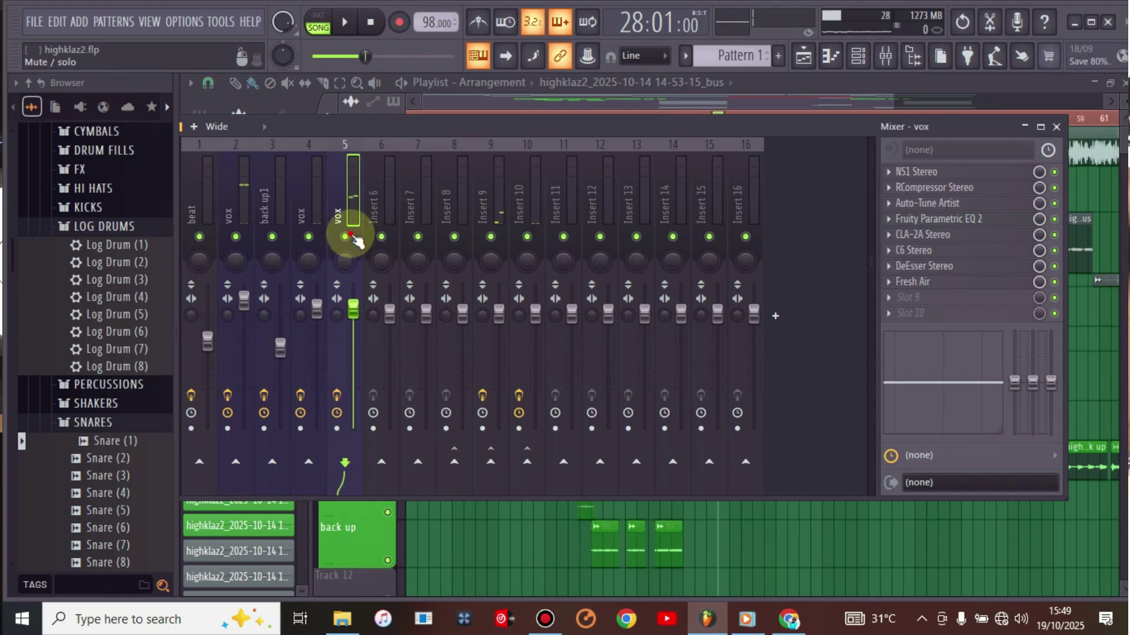
key(space)
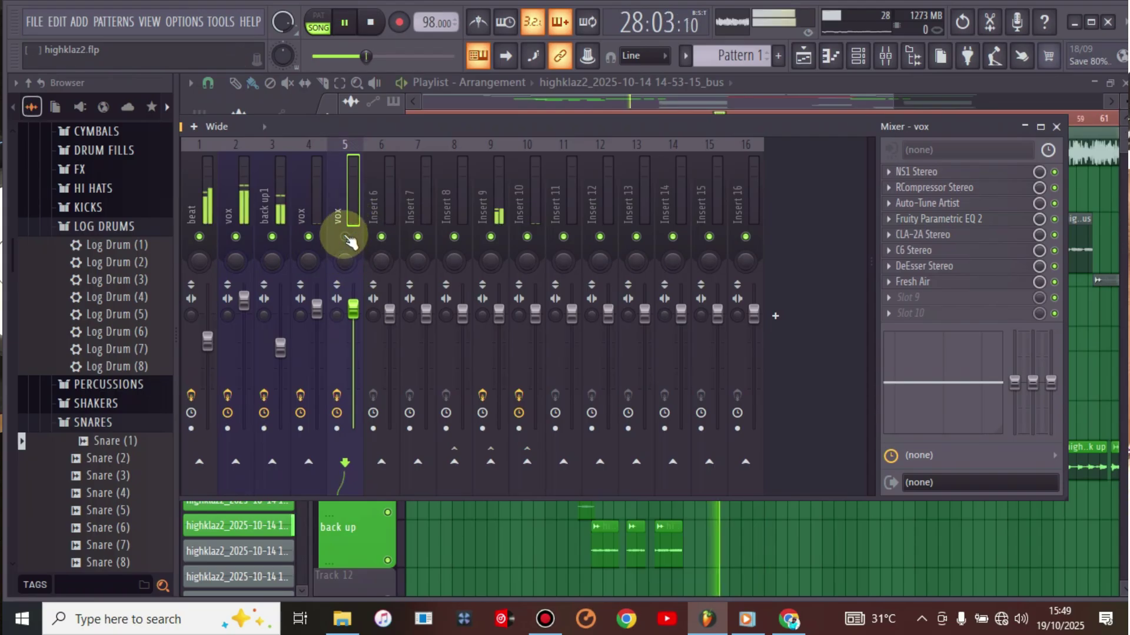
click(805, 59)
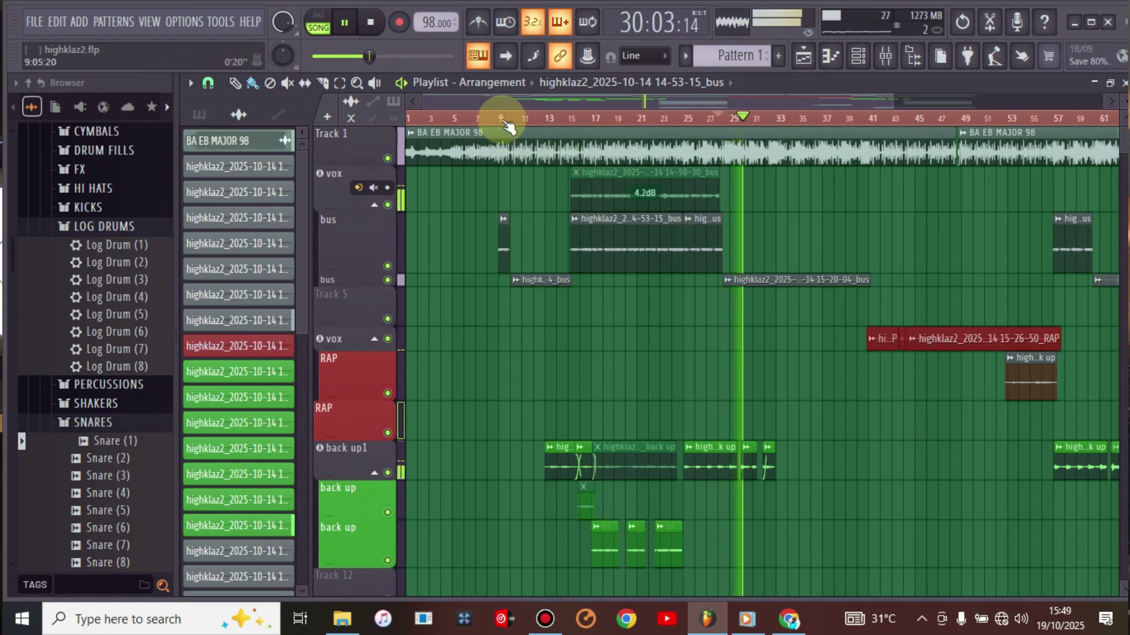
click(499, 120)
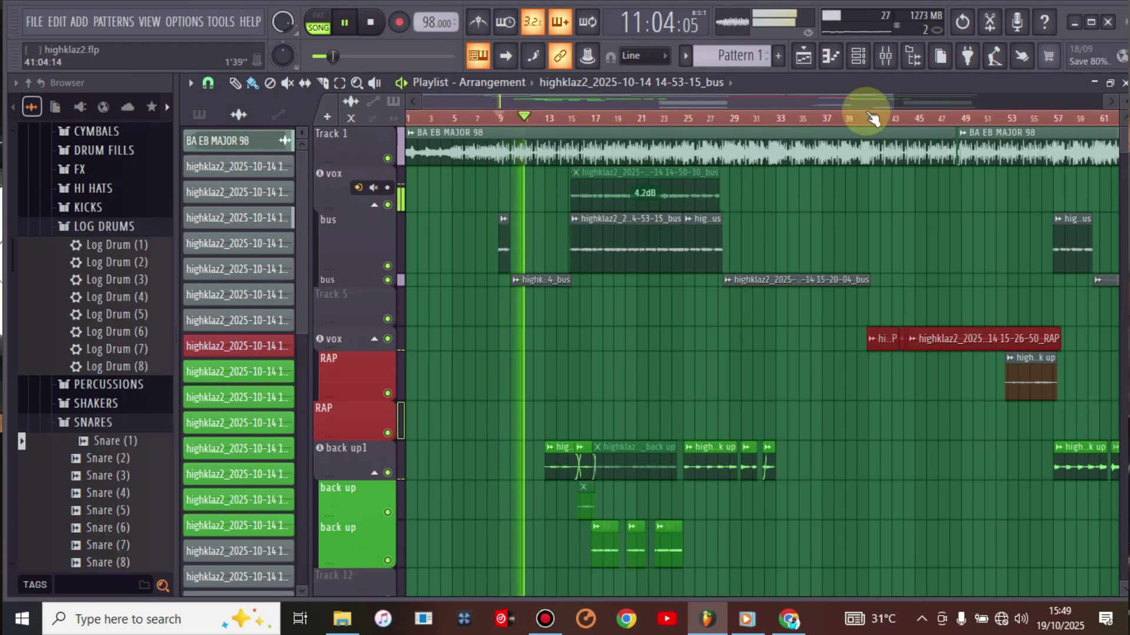
click(885, 62)
key(space)
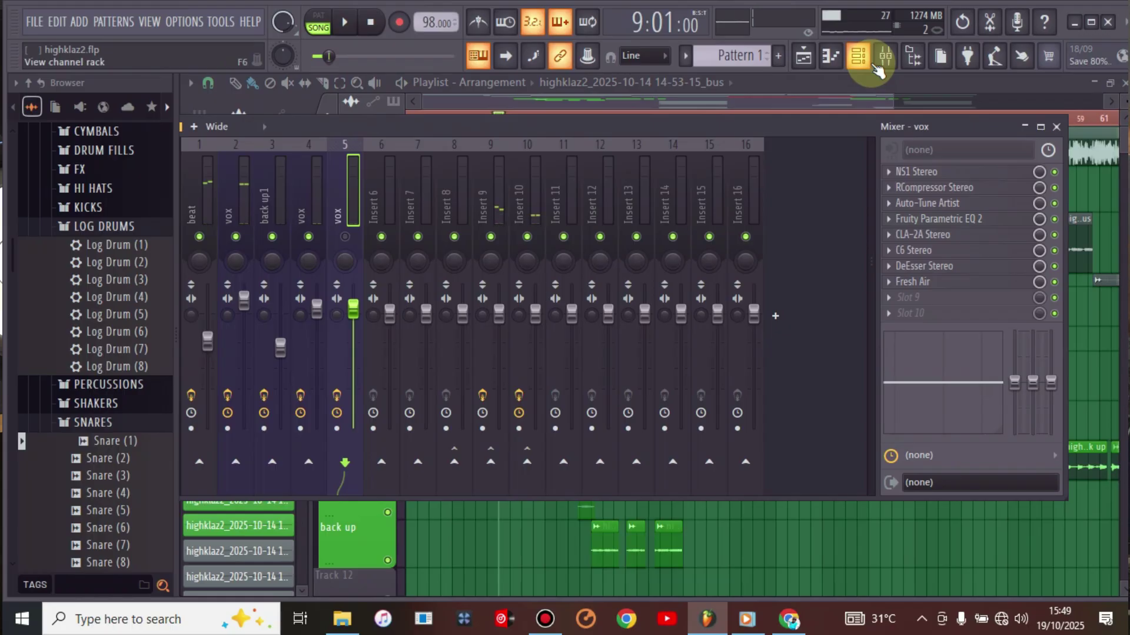
Unmute the vox on insert 5 and listen to it in the mix from bars 28, 40 and 36.
click(805, 59)
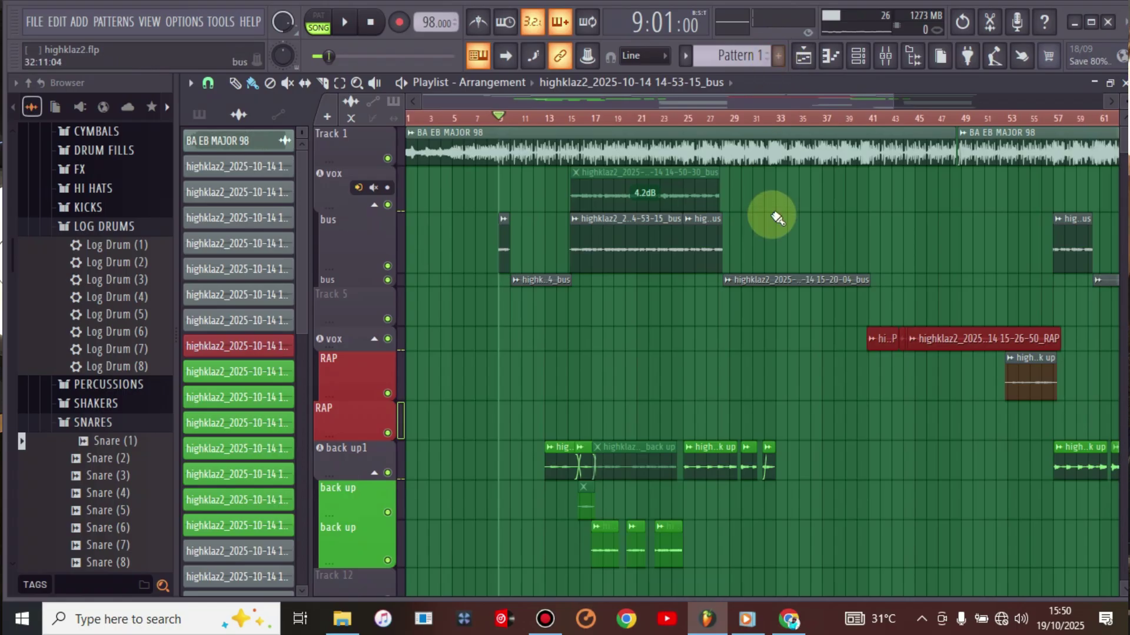
click(721, 117)
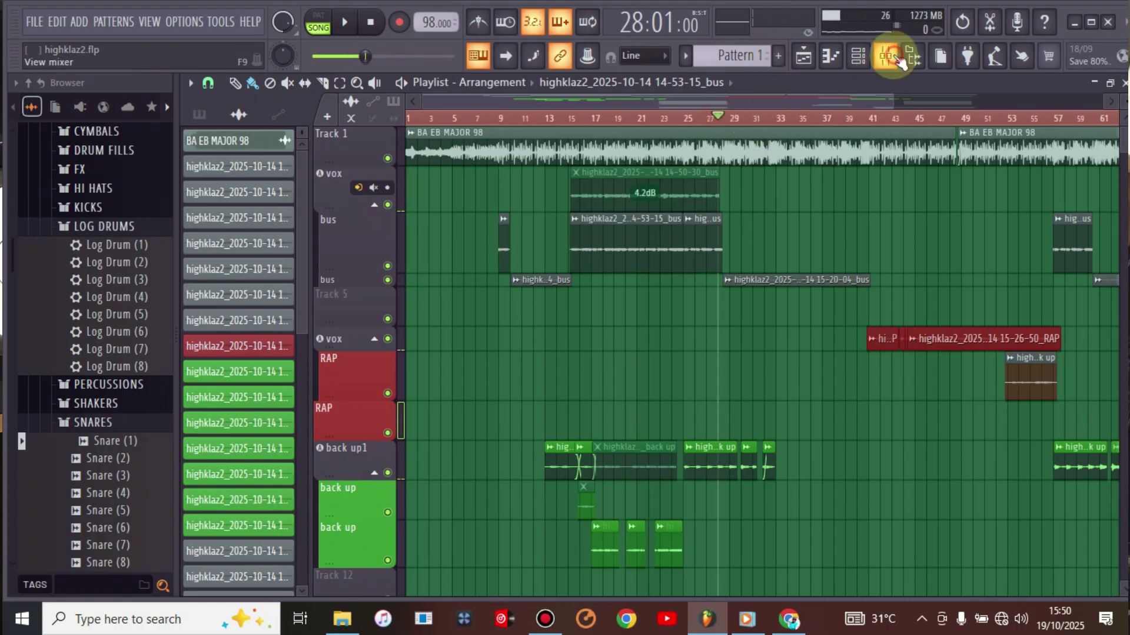
click(890, 57)
key(space)
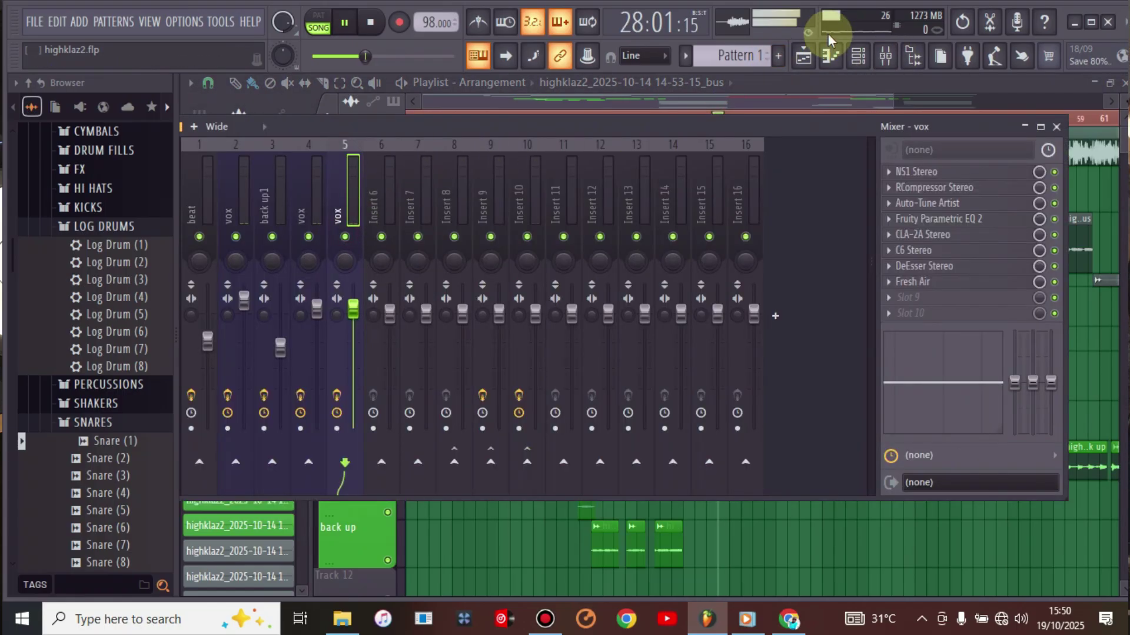
click(805, 57)
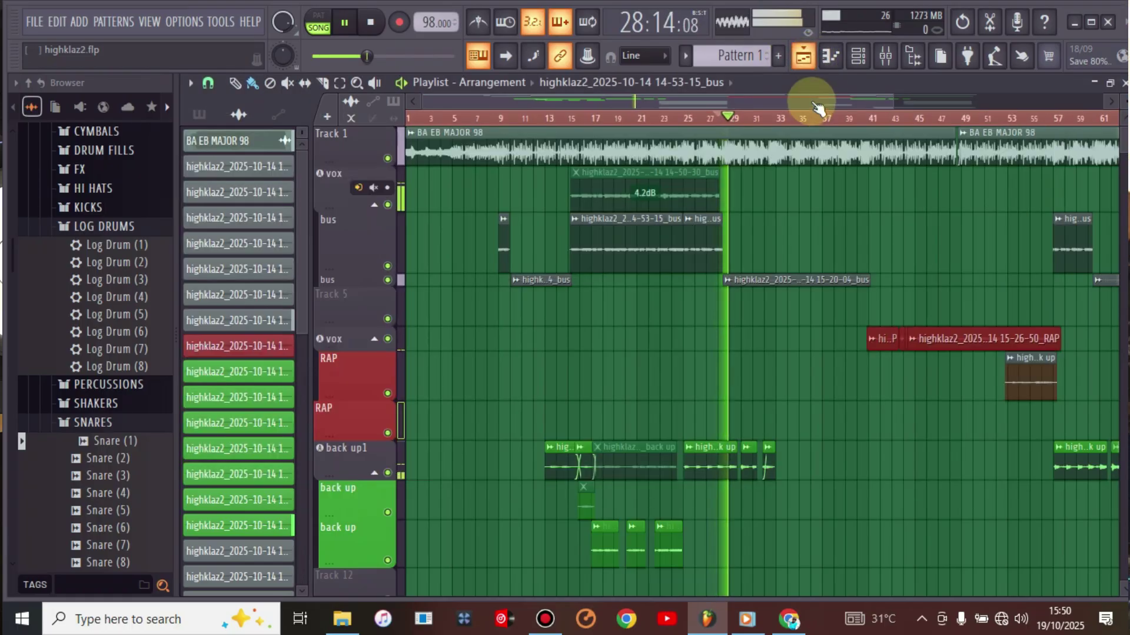
click(857, 117)
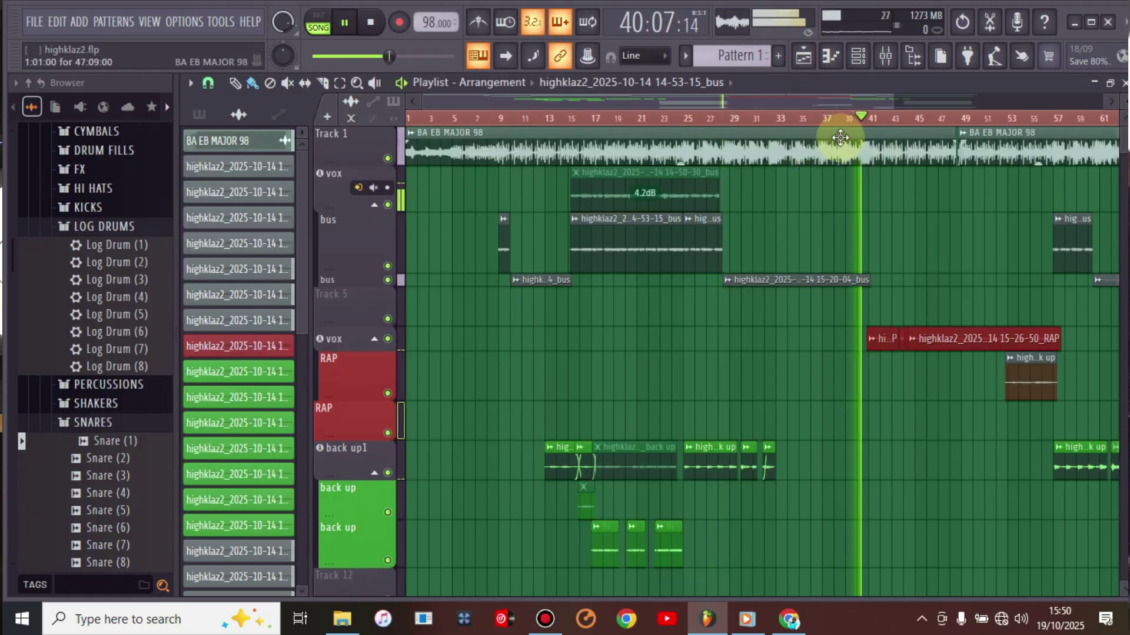
click(807, 118)
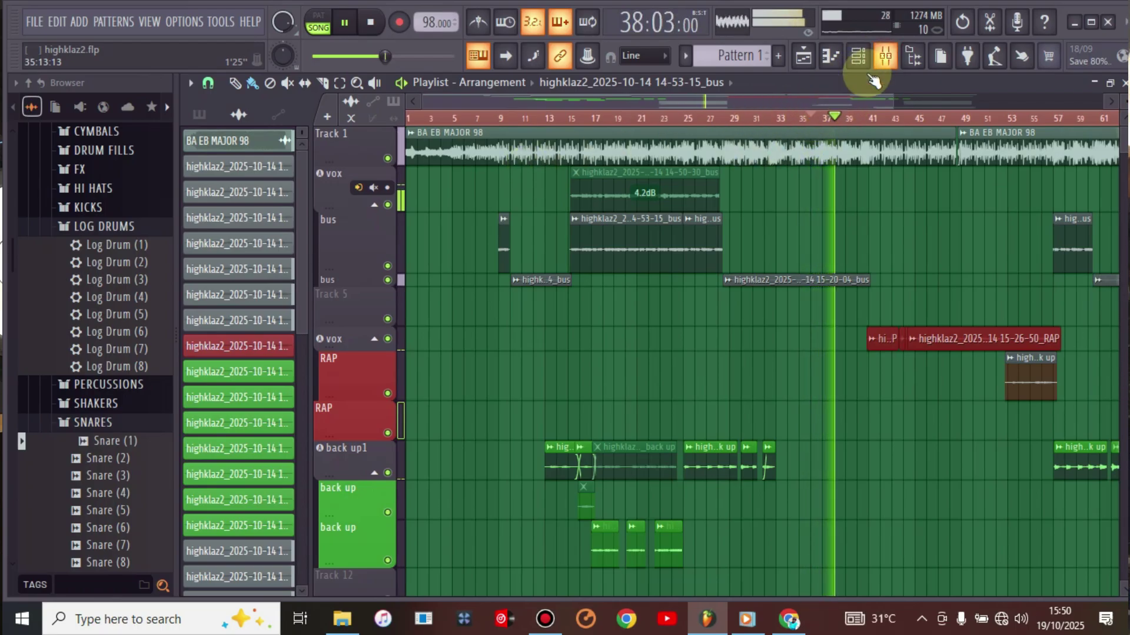
key(F9)
key(space)
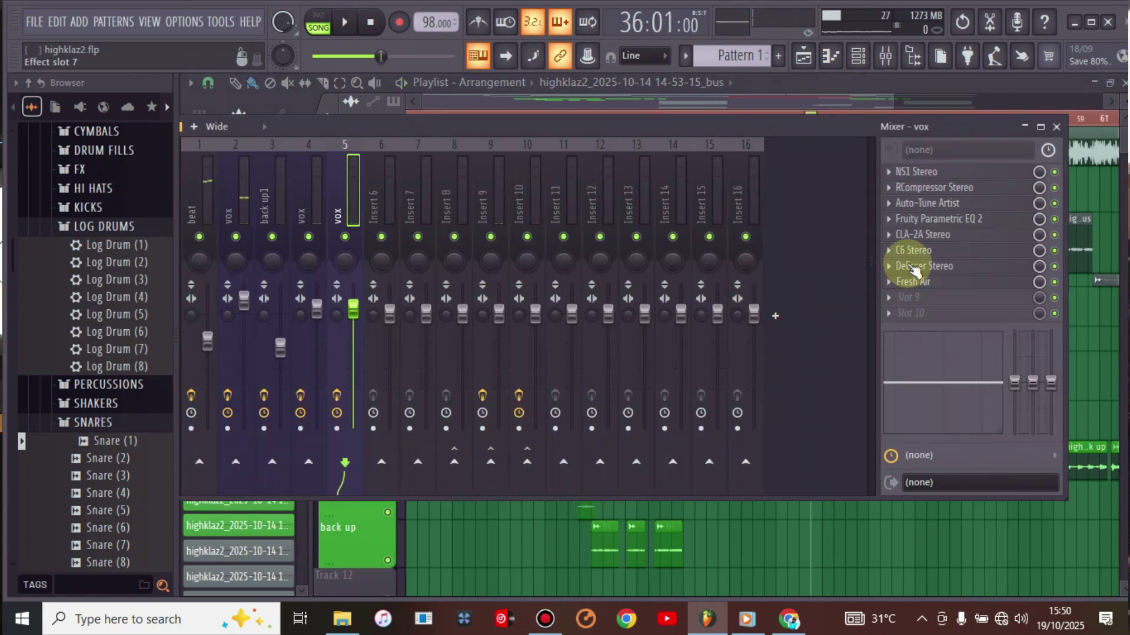
Delete C6 Stereo from the vox on insert 5 and lower that track's fader to nearly back up1's level during playback.
click(889, 252)
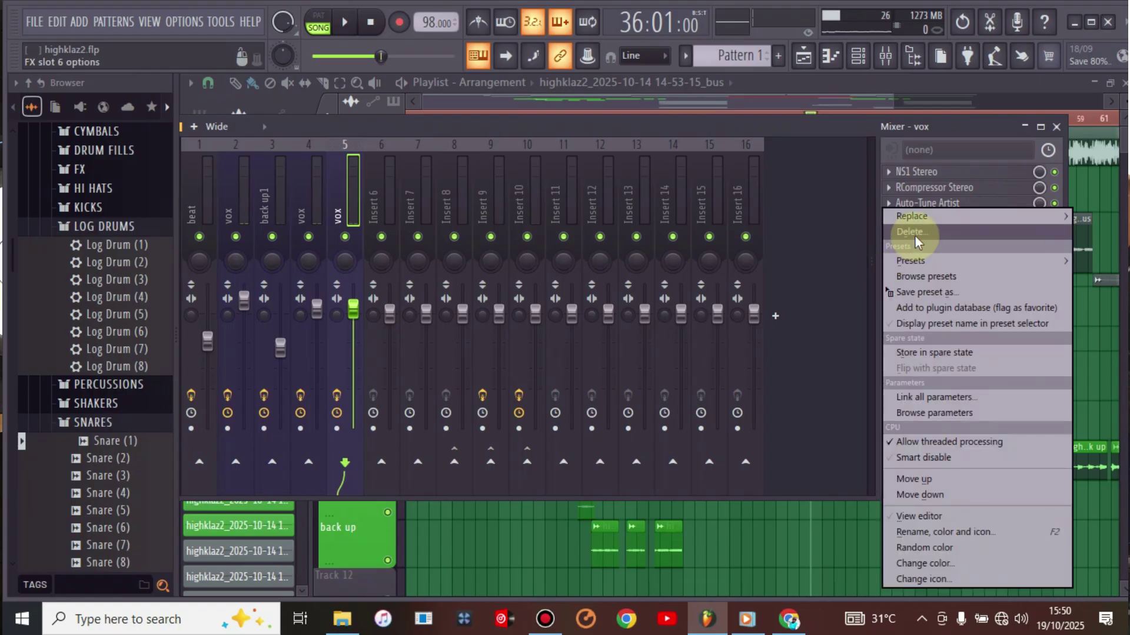
click(915, 232)
click(620, 363)
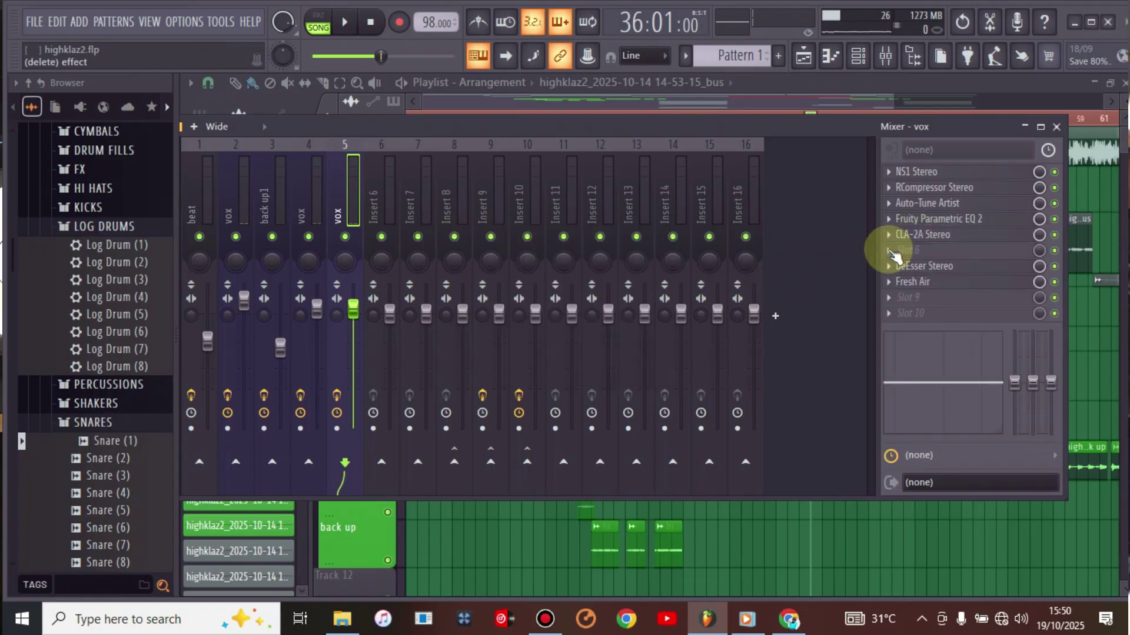
key(space)
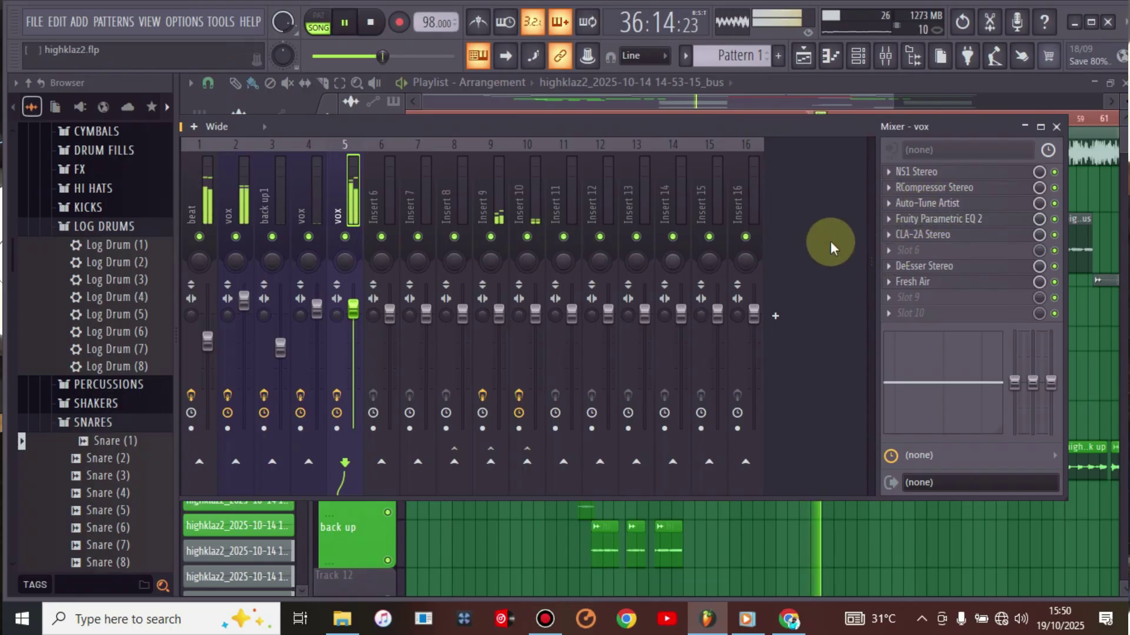
drag(354, 309, 353, 336)
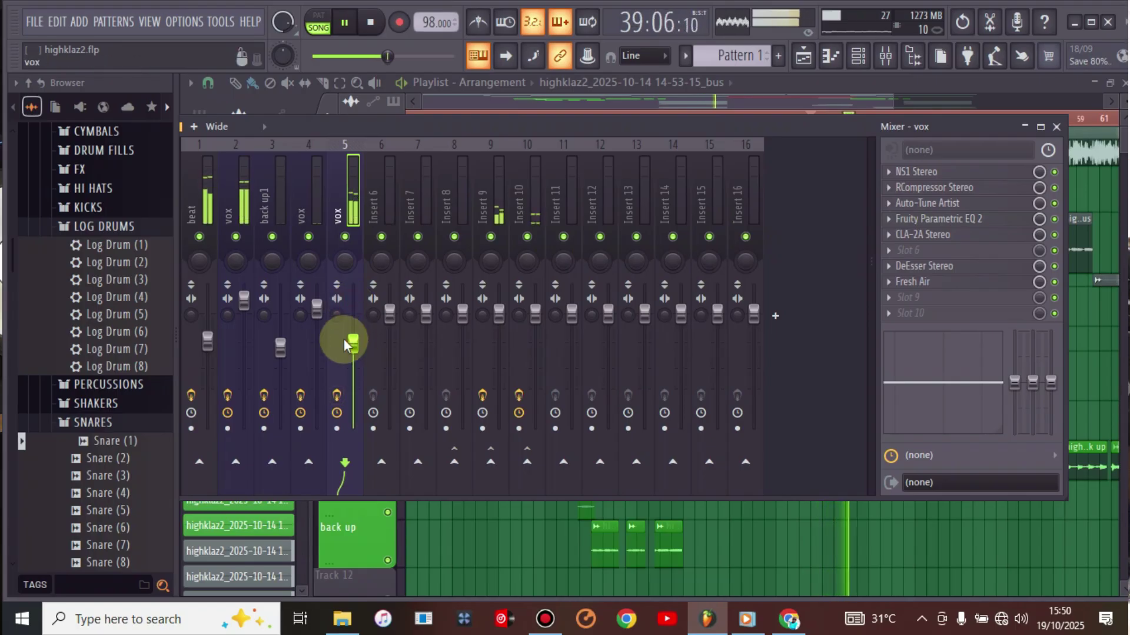
key(space)
Delete CLA-2A Stereo from slot 5 of the insert 5 vox and load Doubler2 Stereo in its place.
click(892, 251)
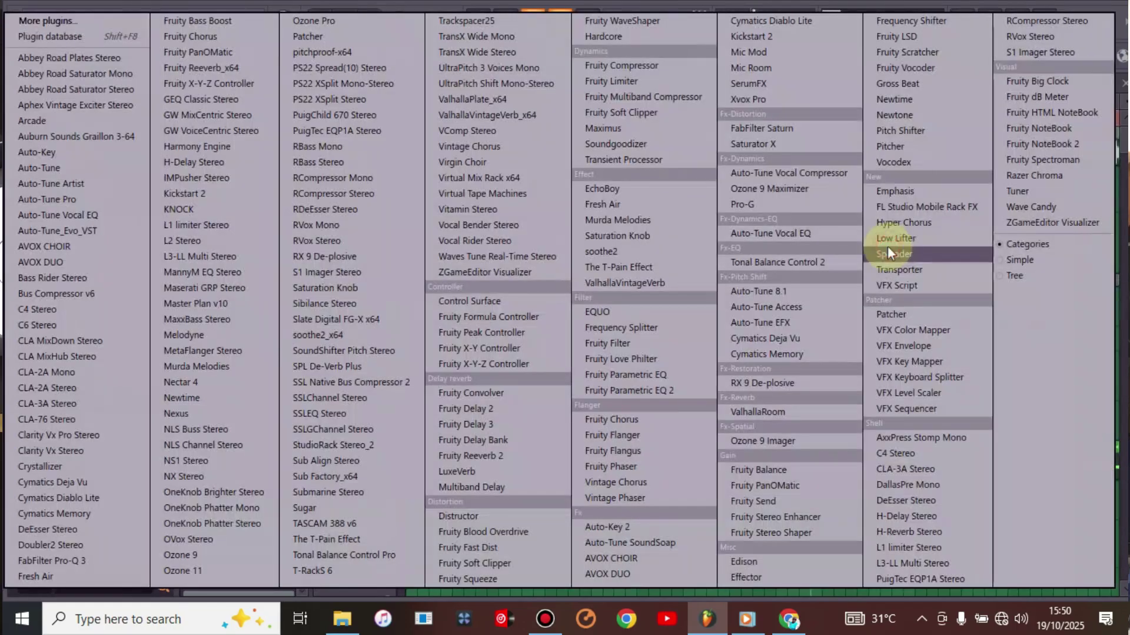
click(517, 6)
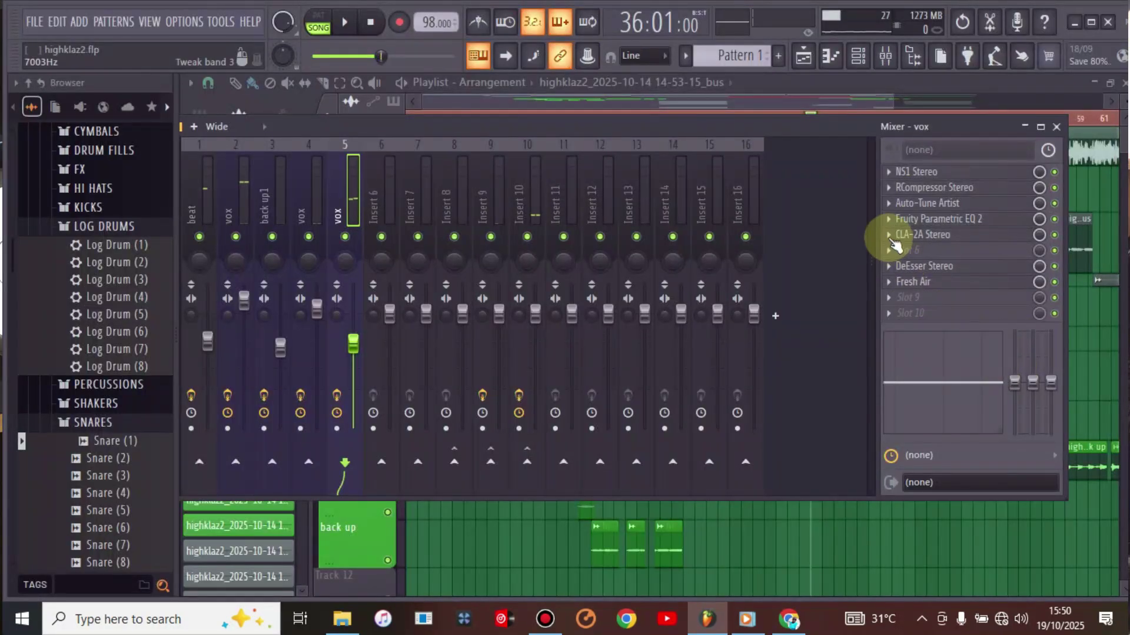
click(889, 234)
click(909, 231)
click(612, 378)
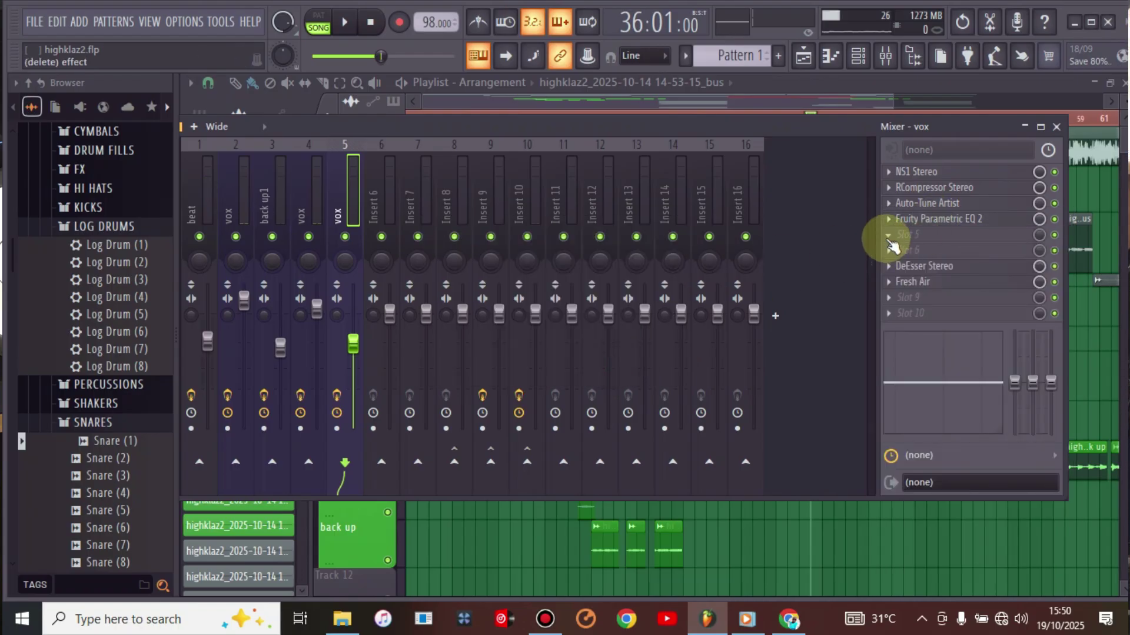
click(890, 239)
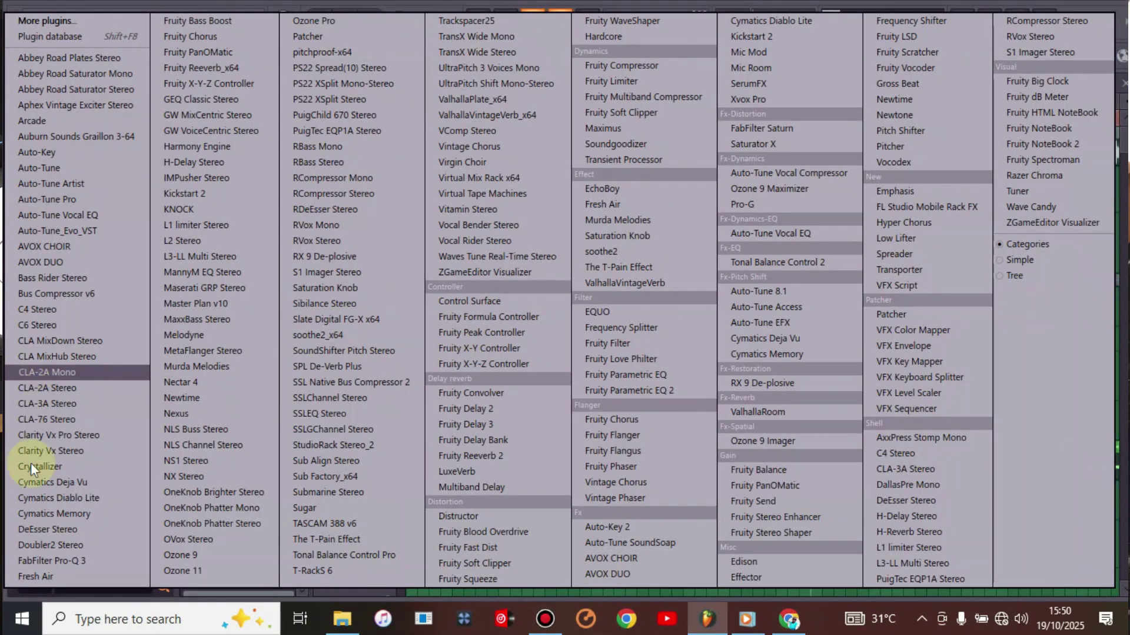
click(50, 544)
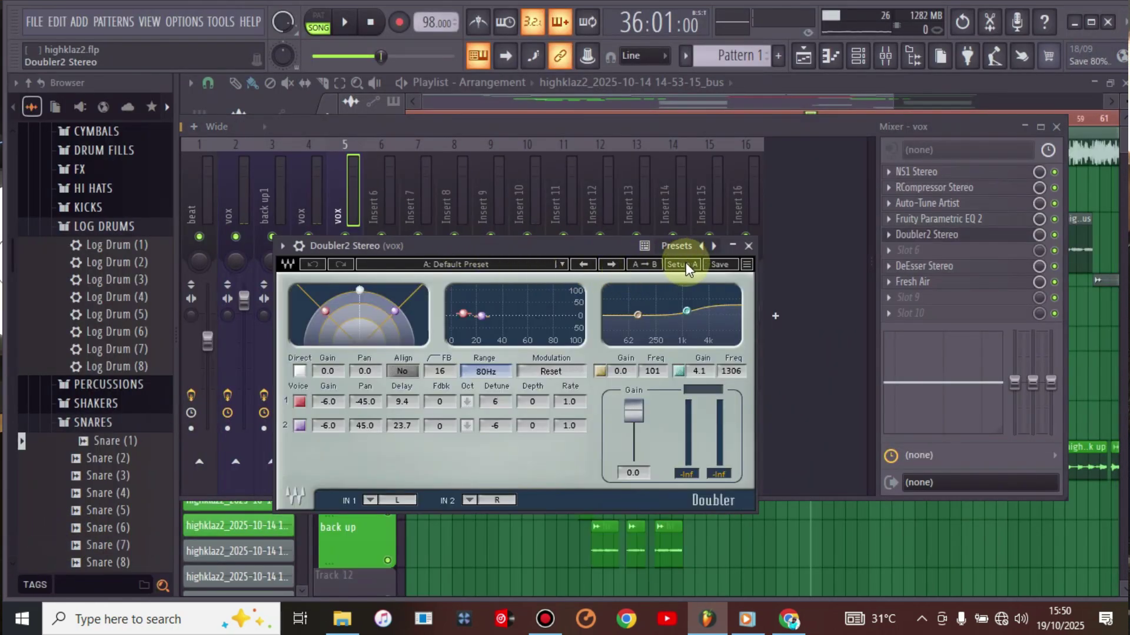
Load the Doubler4Voices preset in Doubler2 Stereo and solo the insert 5 vox during playback from bar 36.
click(677, 245)
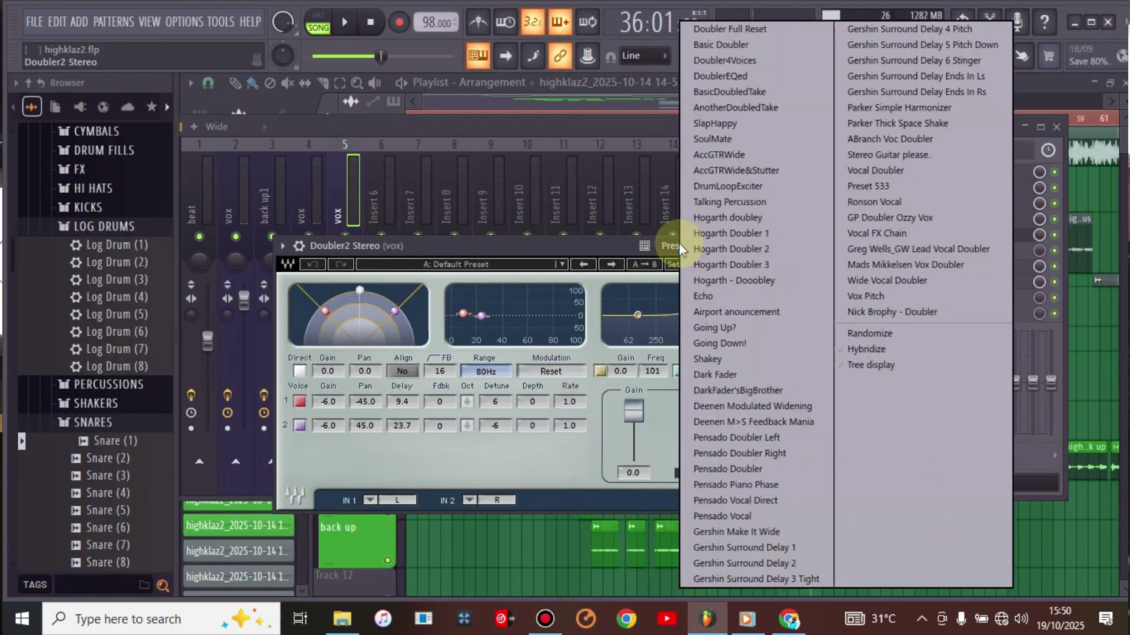
click(749, 60)
key(space)
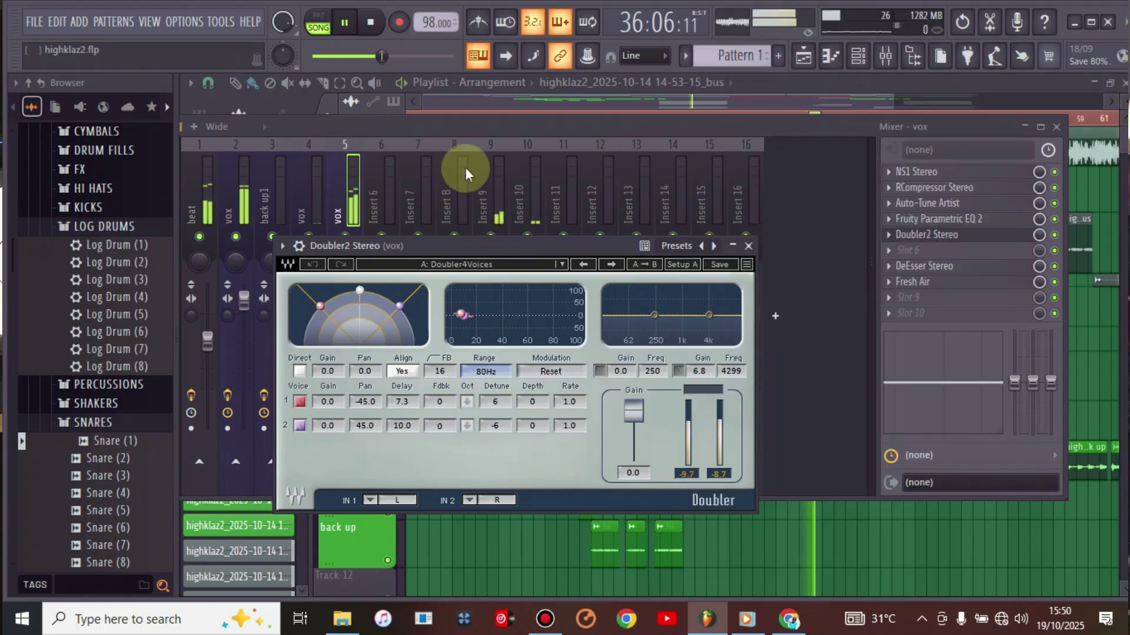
click(350, 225)
right_click(346, 237)
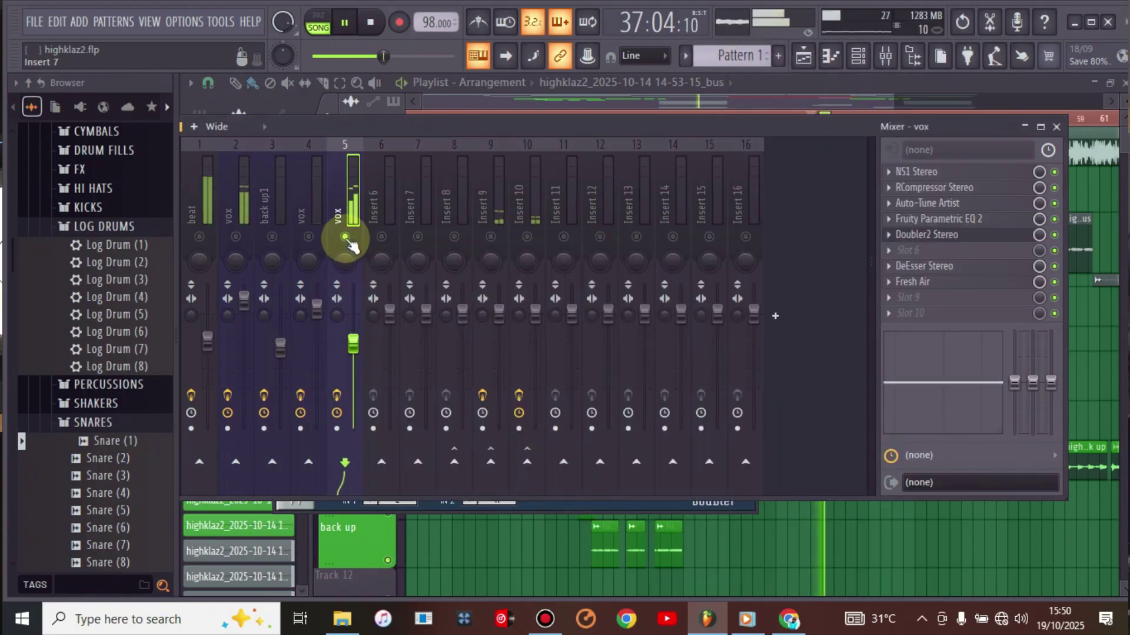
key(space)
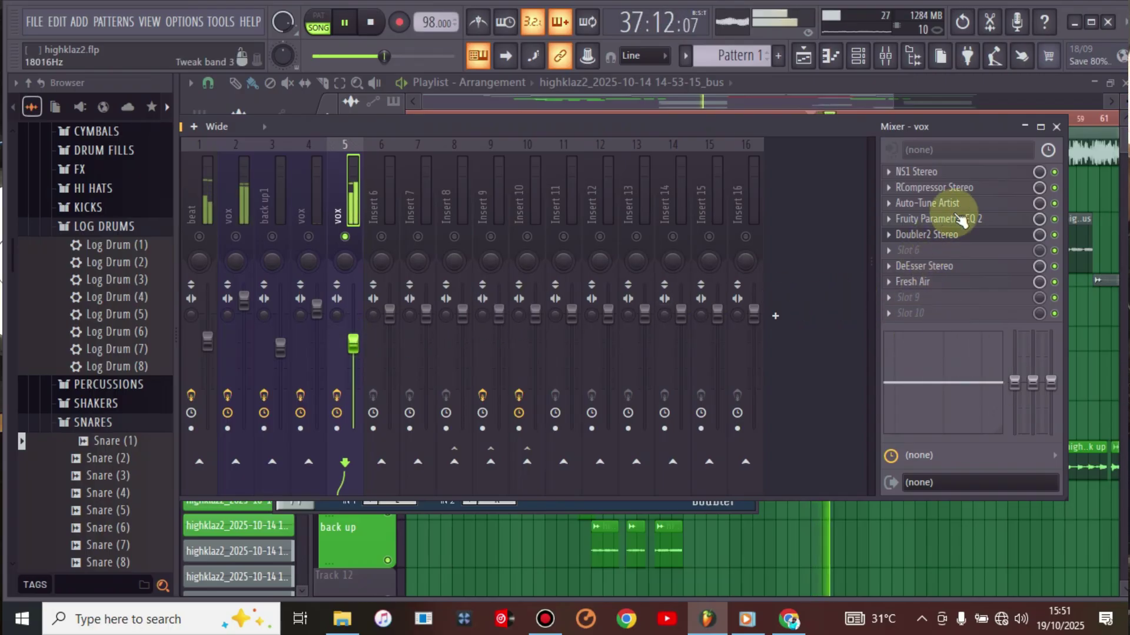
In insert 5's Fruity Parametric EQ 2, raise the band 1 high-pass cutoff above 162 Hz and boost high-shelf band 7 to about 2.8 dB near 8097 Hz.
click(974, 203)
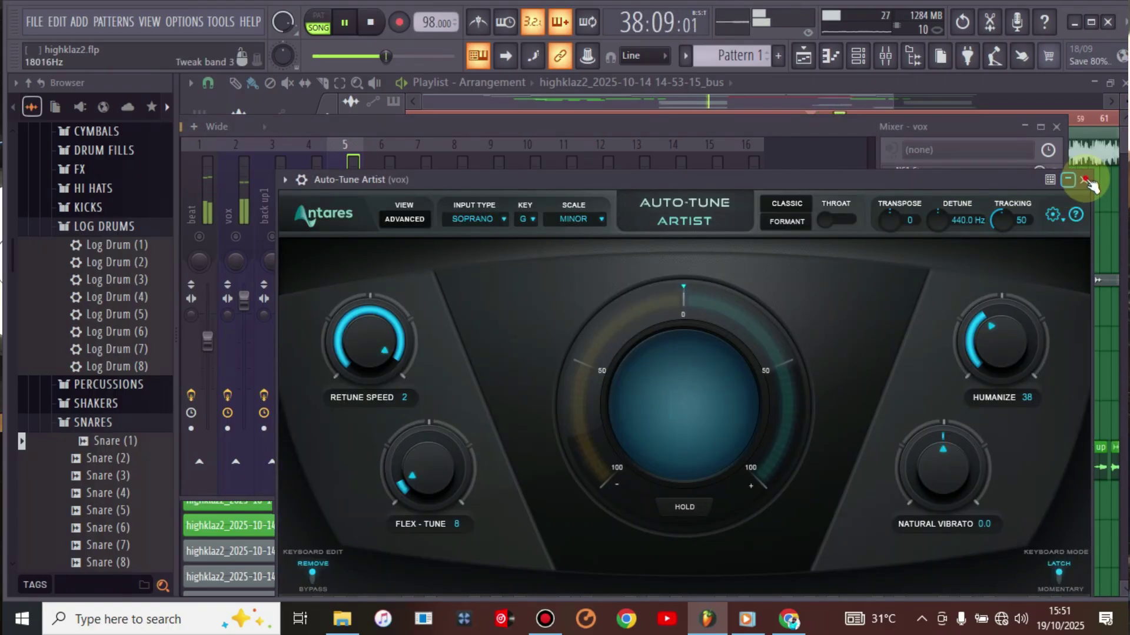
click(1084, 180)
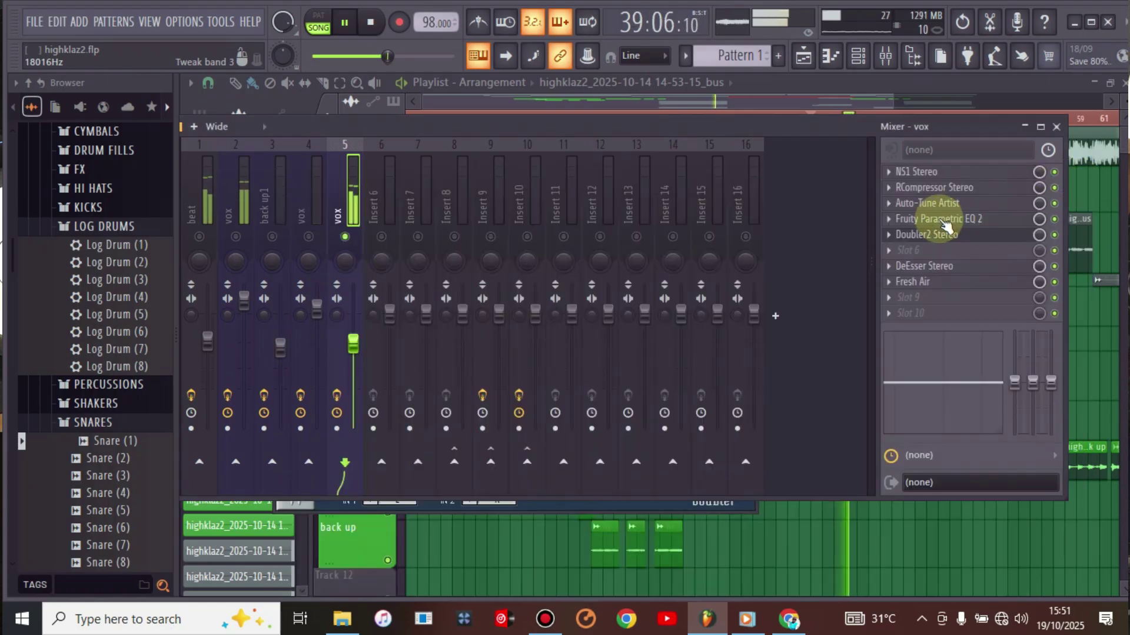
key(space)
click(942, 219)
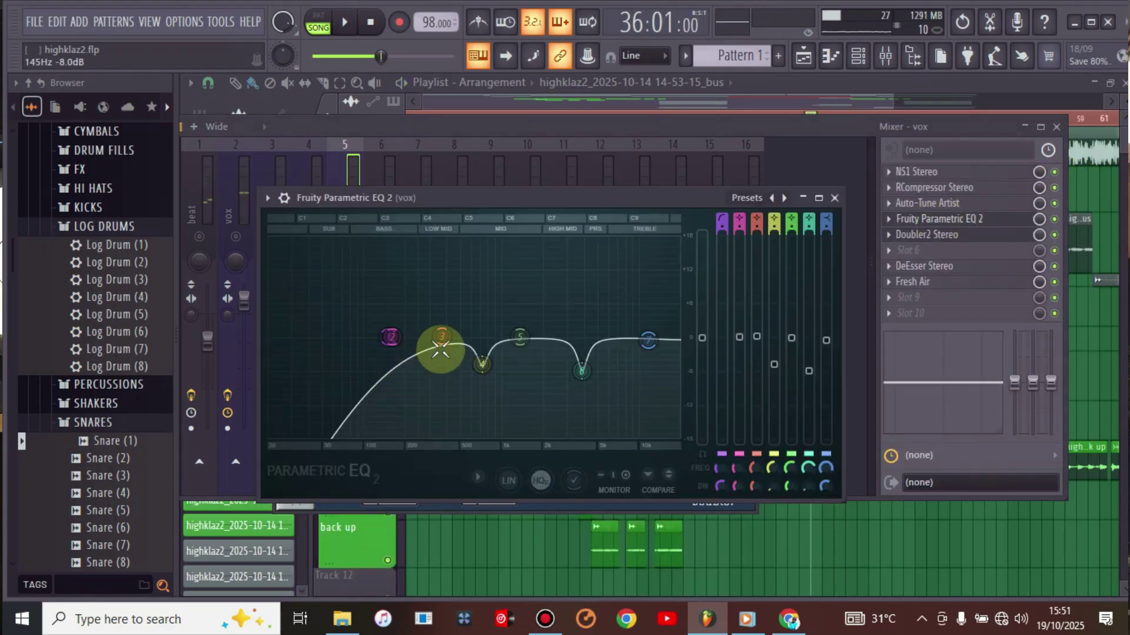
drag(443, 348, 445, 339)
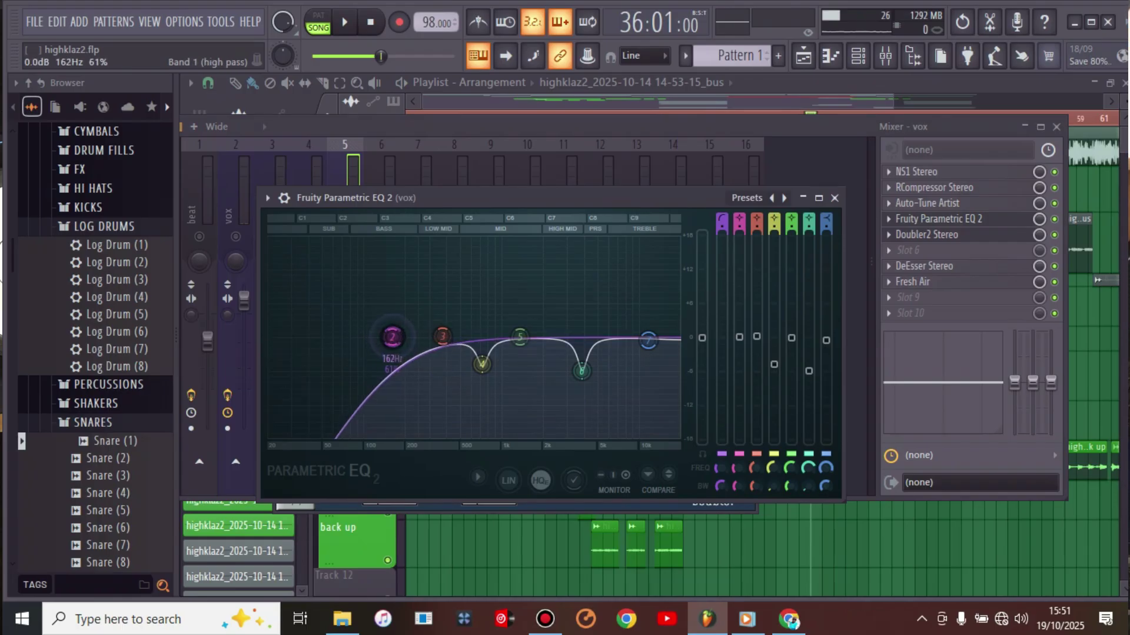
drag(648, 341, 627, 322)
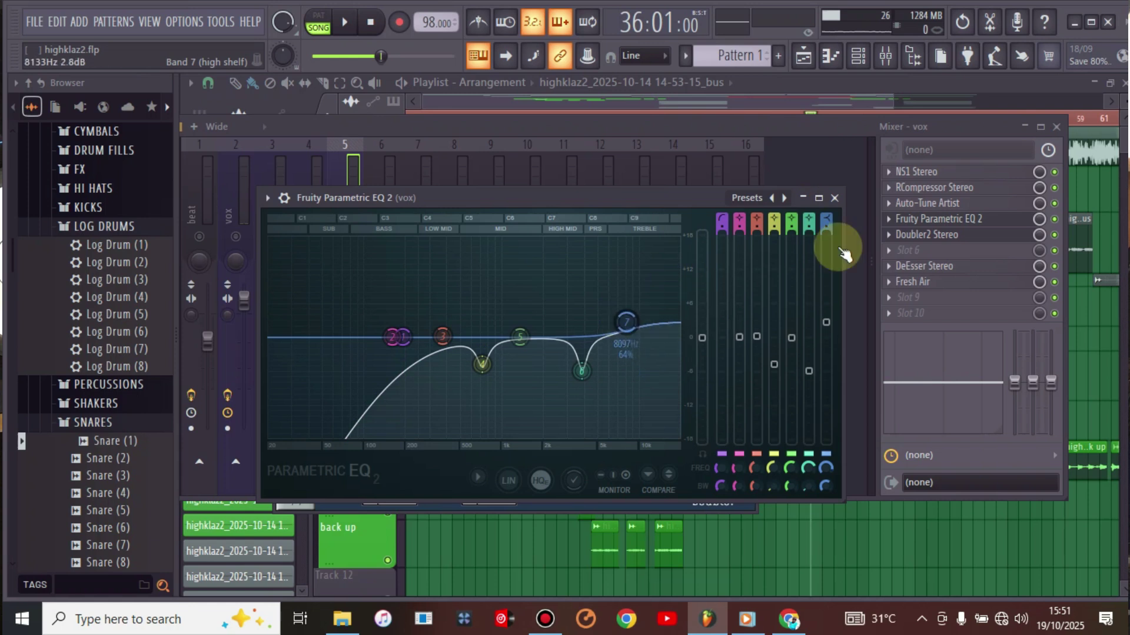
Close Fruity Parametric EQ 2 and lower the insert 5 vox fader to about back up1's level during playback from bar 36.
click(835, 199)
key(space)
drag(348, 325, 353, 347)
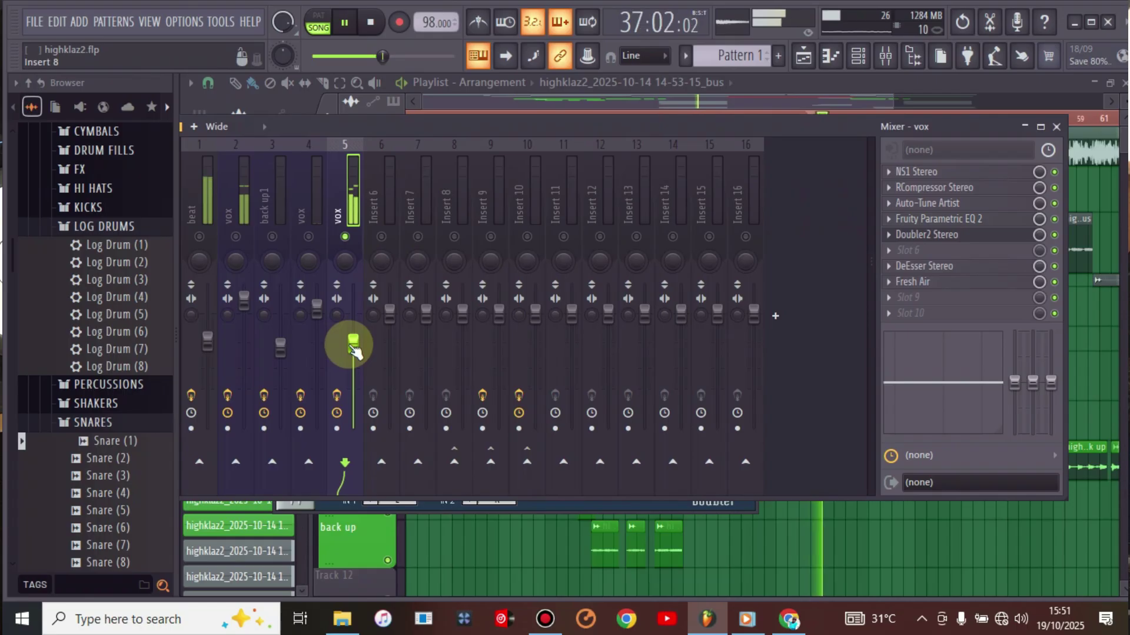
key(space)
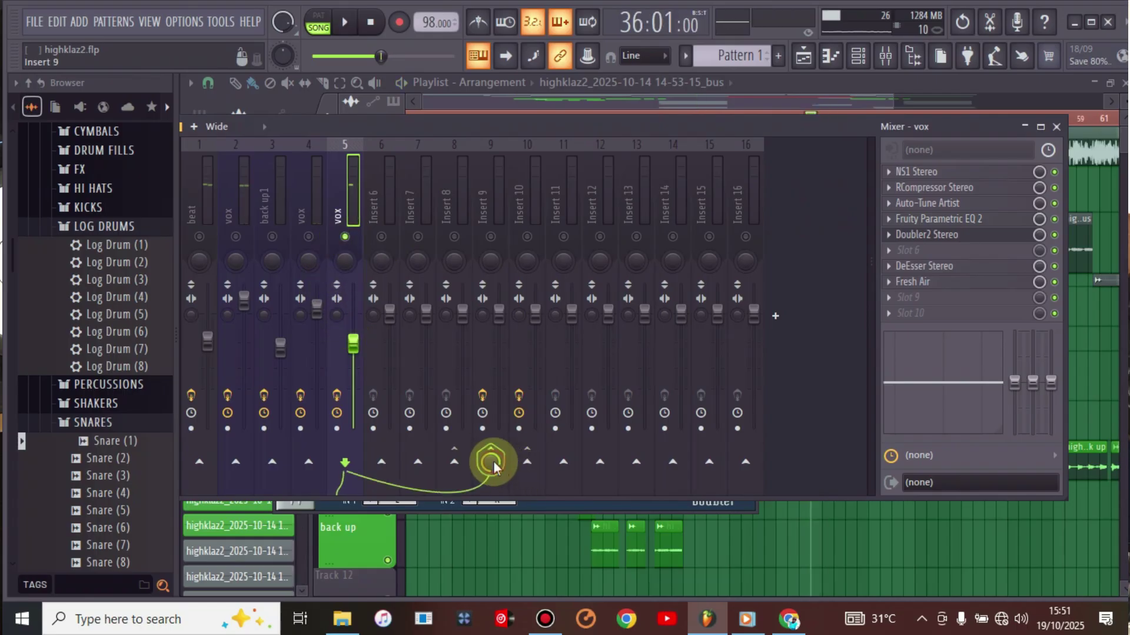
Send the insert 5 vox to Insert 9 and solo Insert 9 together with it during playback.
drag(493, 466, 493, 462)
key(space)
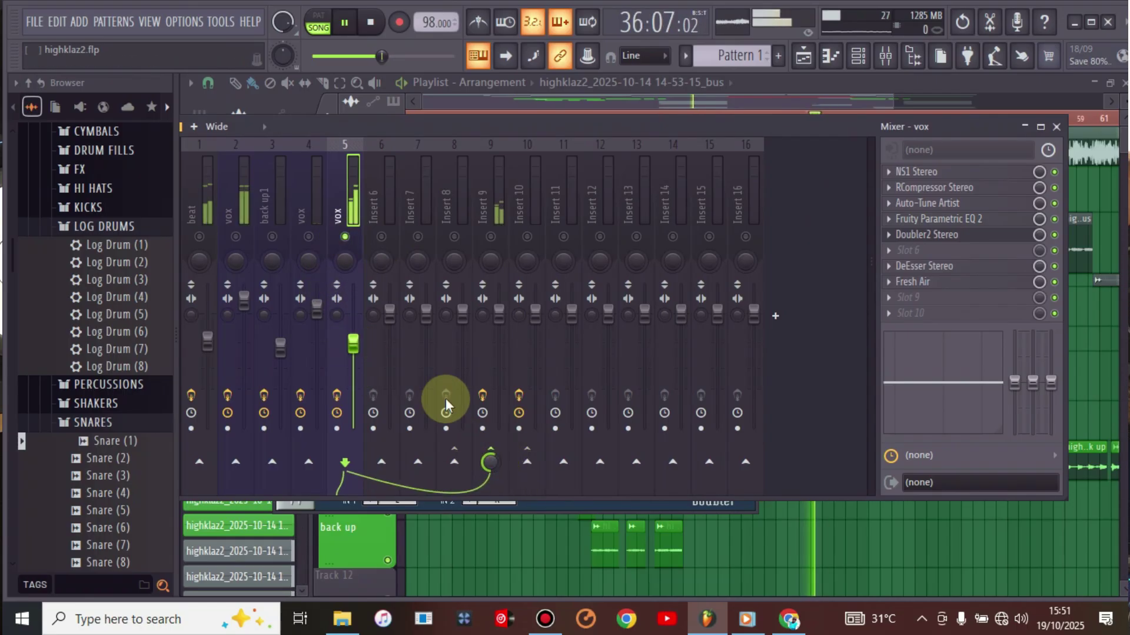
click(492, 237)
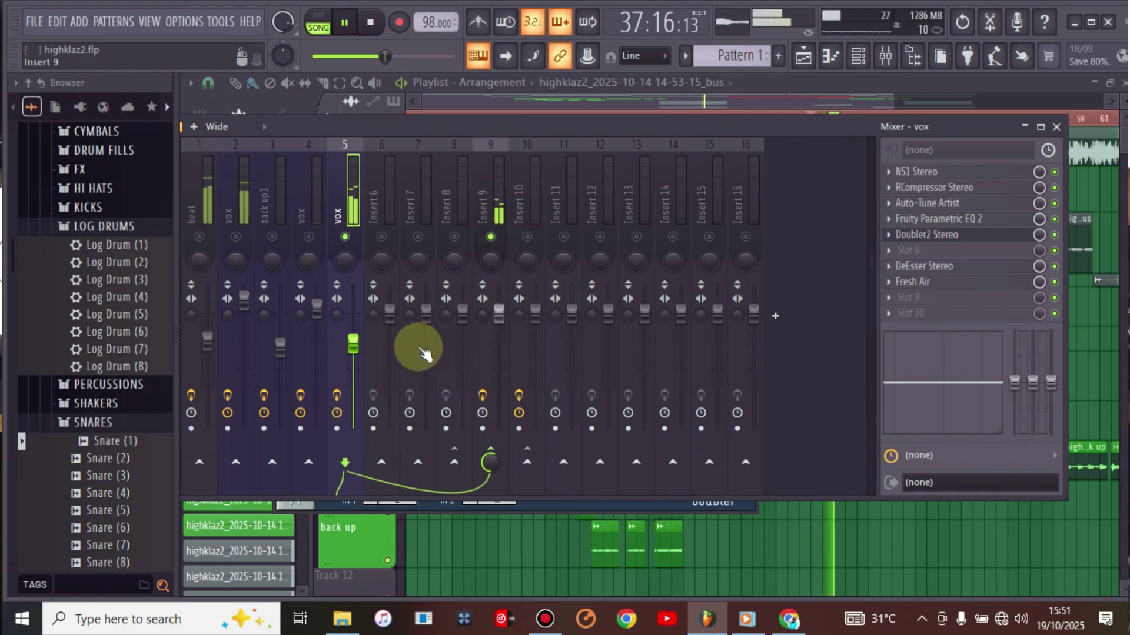
Set the insert 5 vox volume to about 58% (-10.4 dB), balancing it with the insert 2 vox soloed alongside during playback from bar 36.
drag(353, 350, 339, 262)
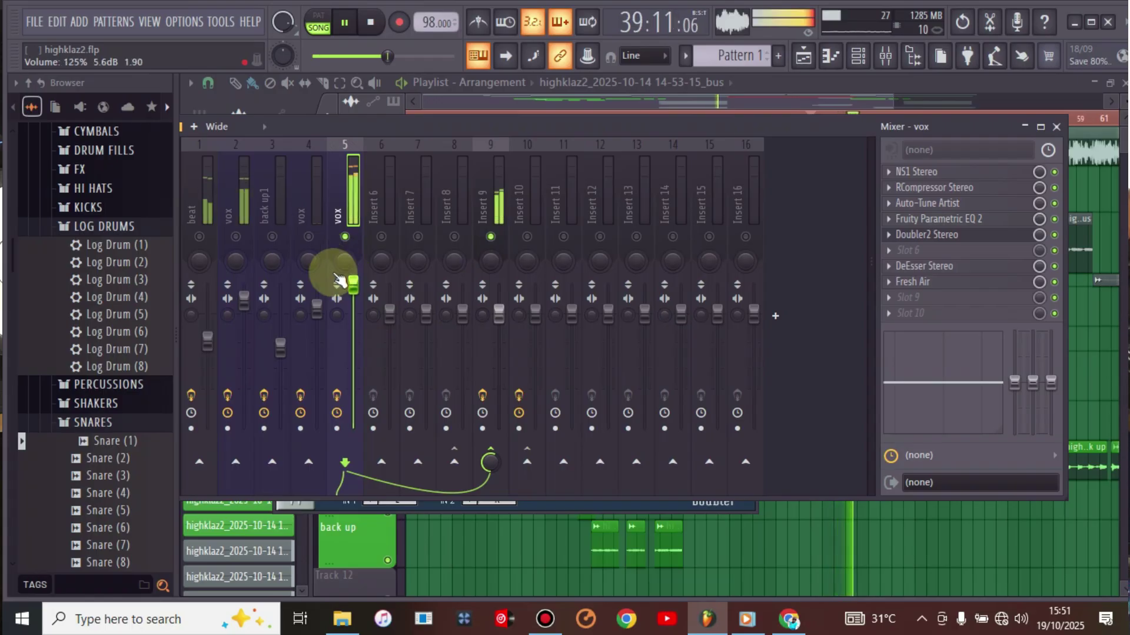
click(444, 115)
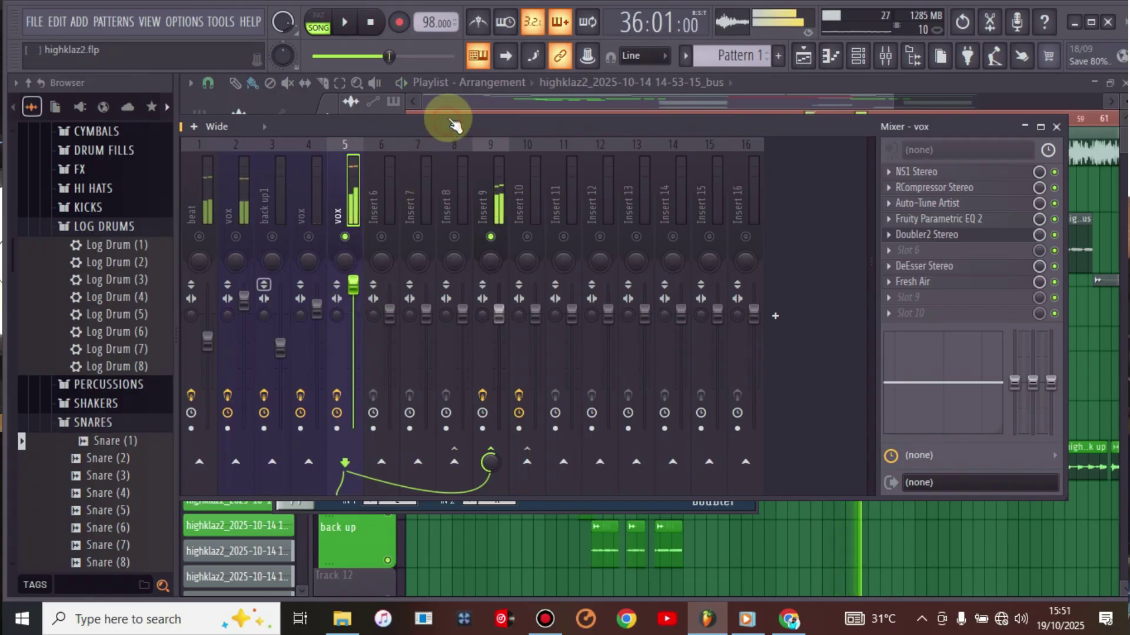
key(space)
drag(353, 285, 353, 365)
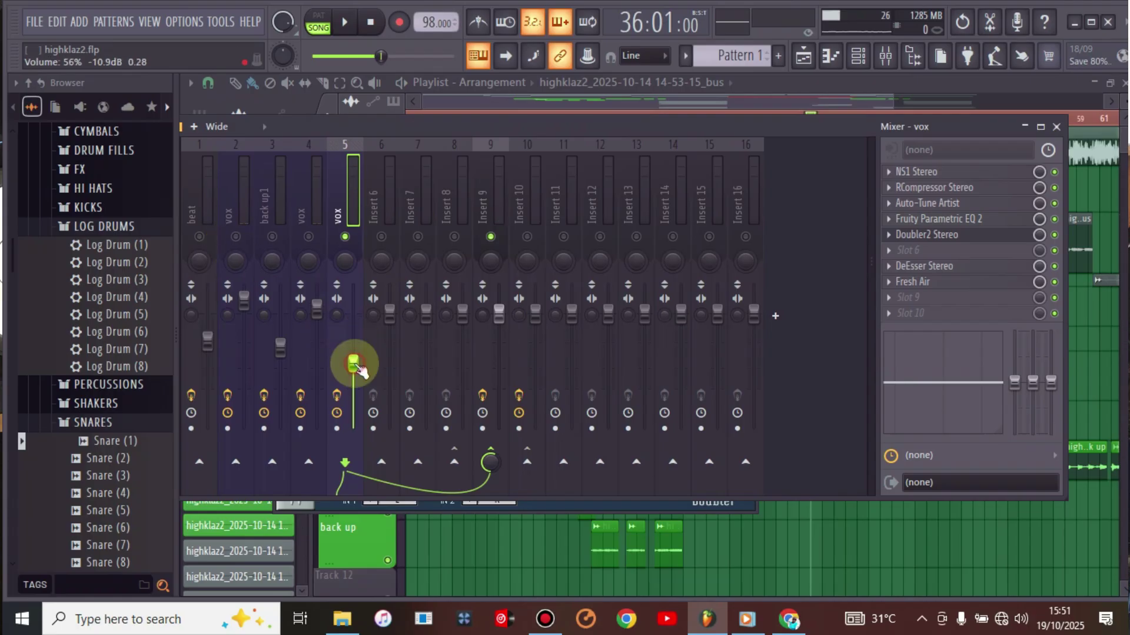
click(235, 236)
key(space)
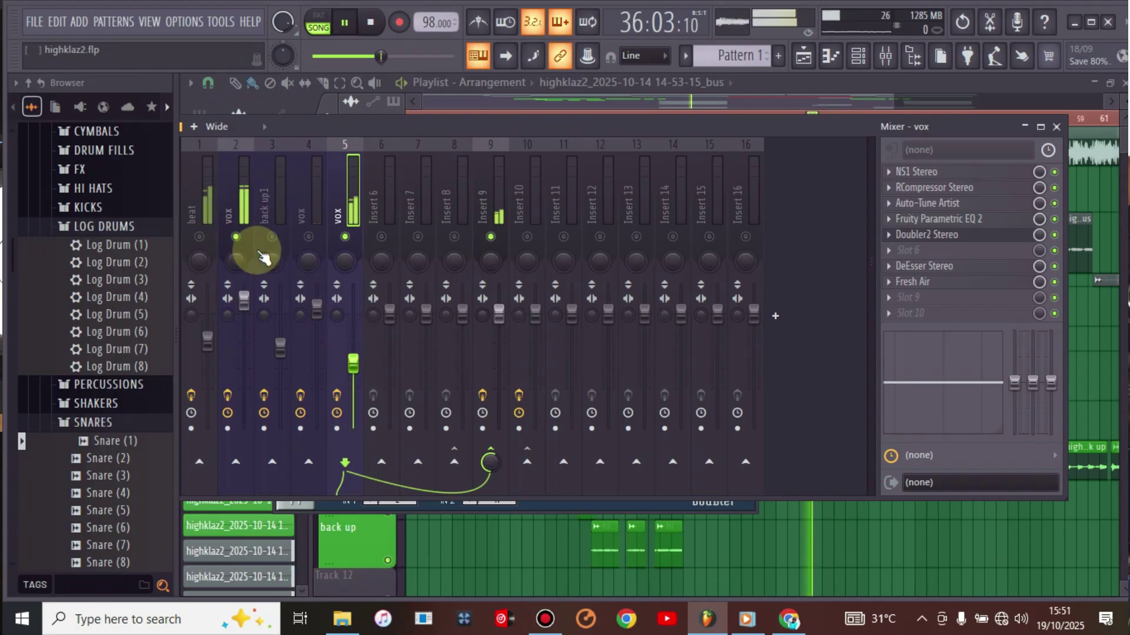
drag(359, 366, 358, 363)
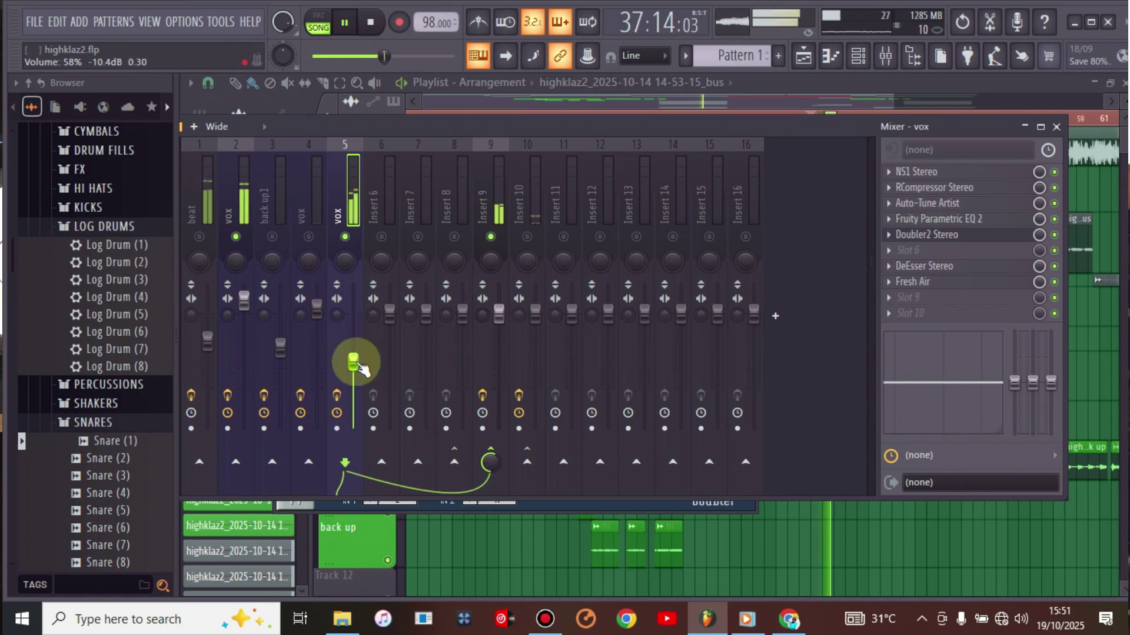
key(space)
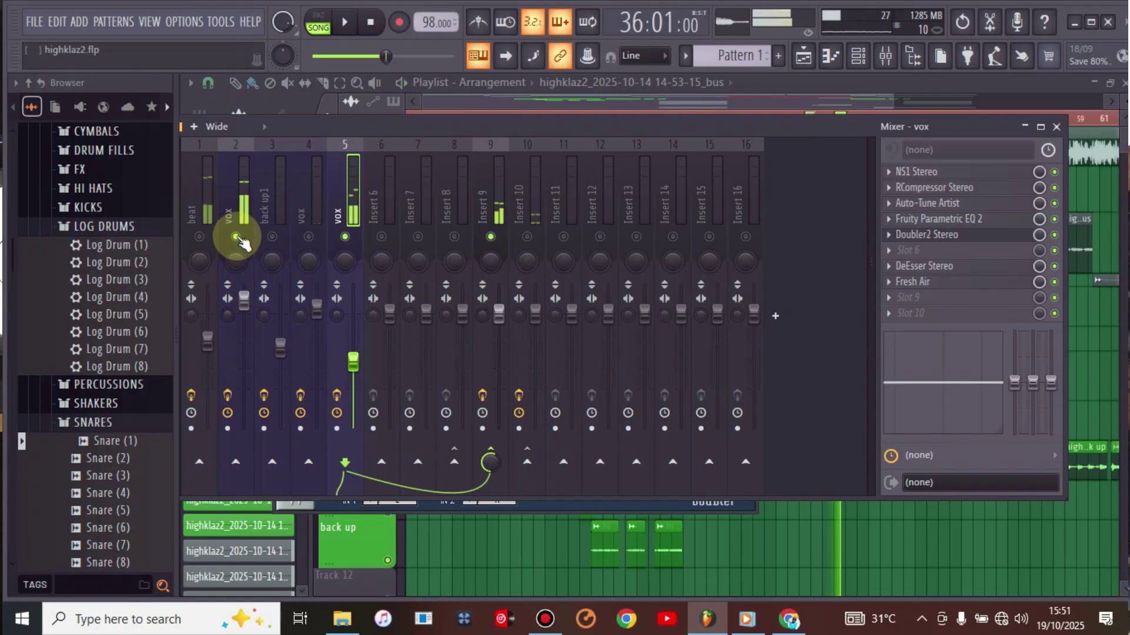
Clear the solo so all mixer tracks are active and play the full mix from bar 36.
right_click(236, 236)
right_click(236, 236)
key(space)
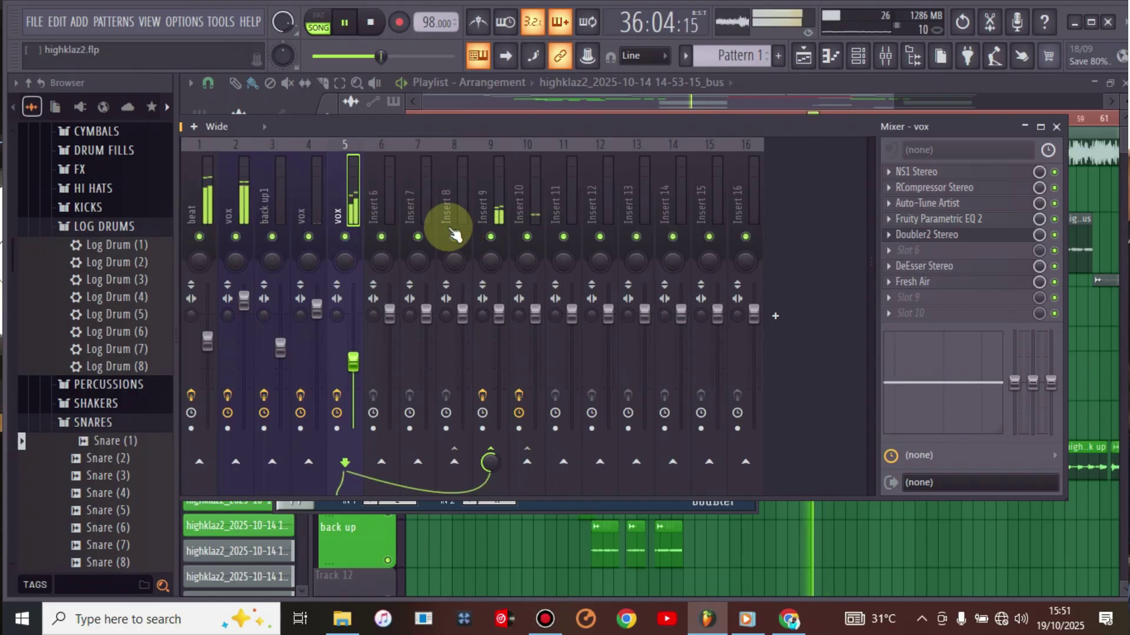
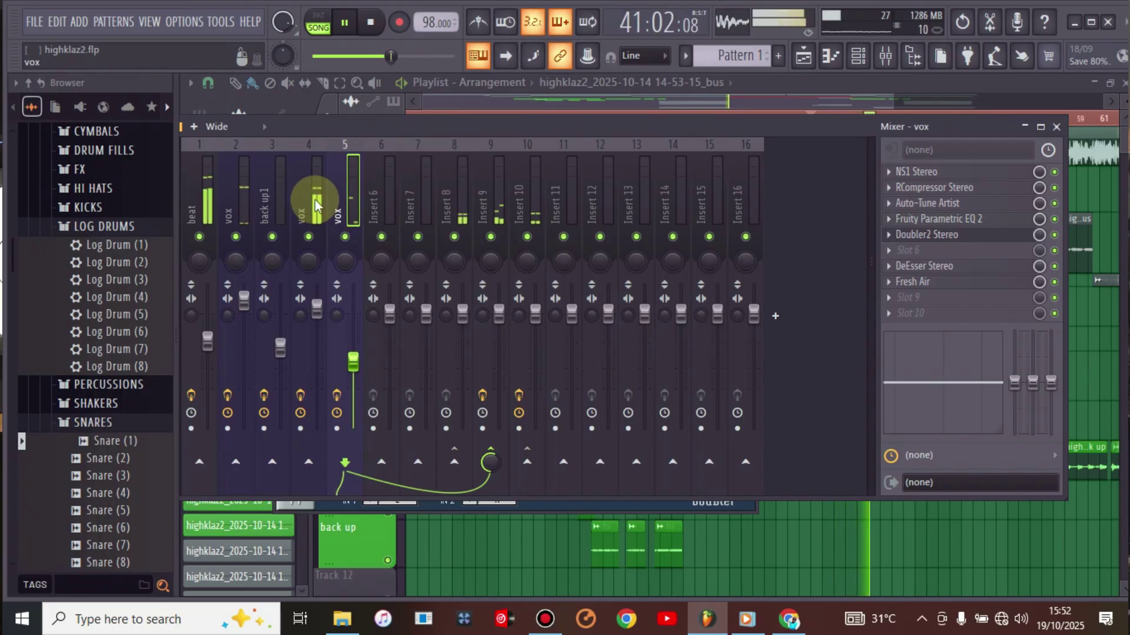
Bypass Auto-Tune Artist on the insert 4 vox and play the rap section from bar 41.
click(316, 217)
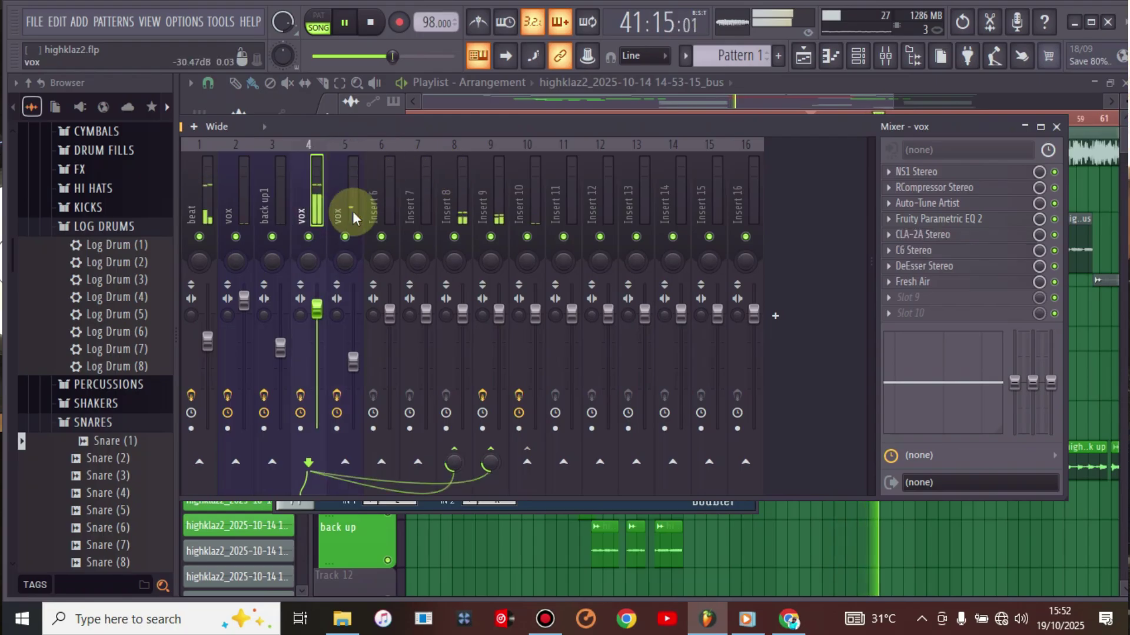
click(1059, 204)
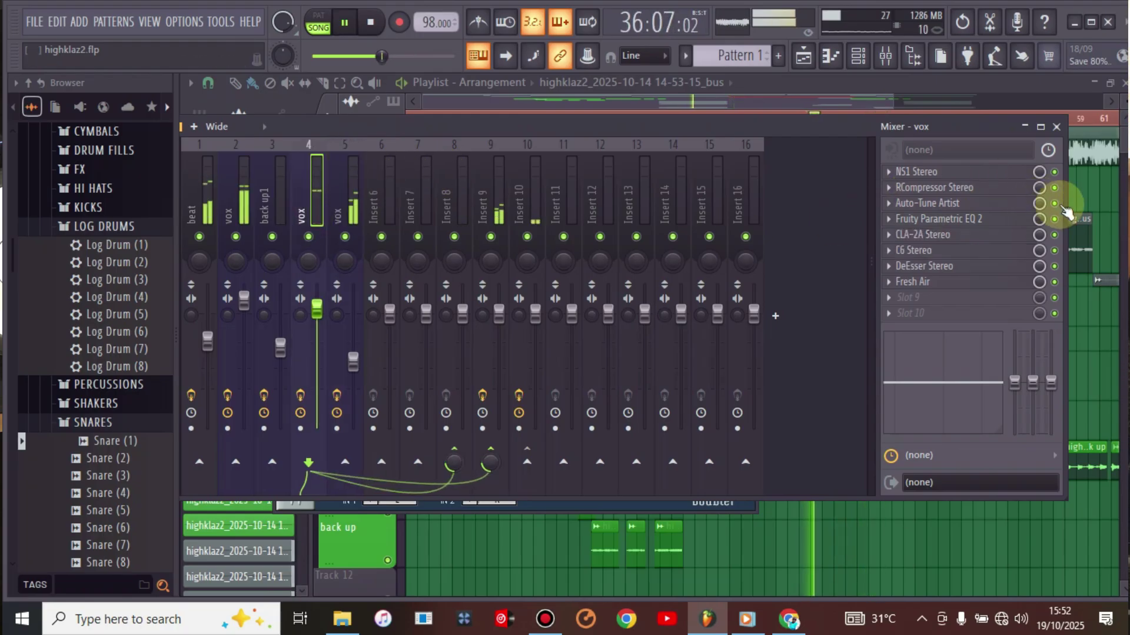
click(803, 56)
key(space)
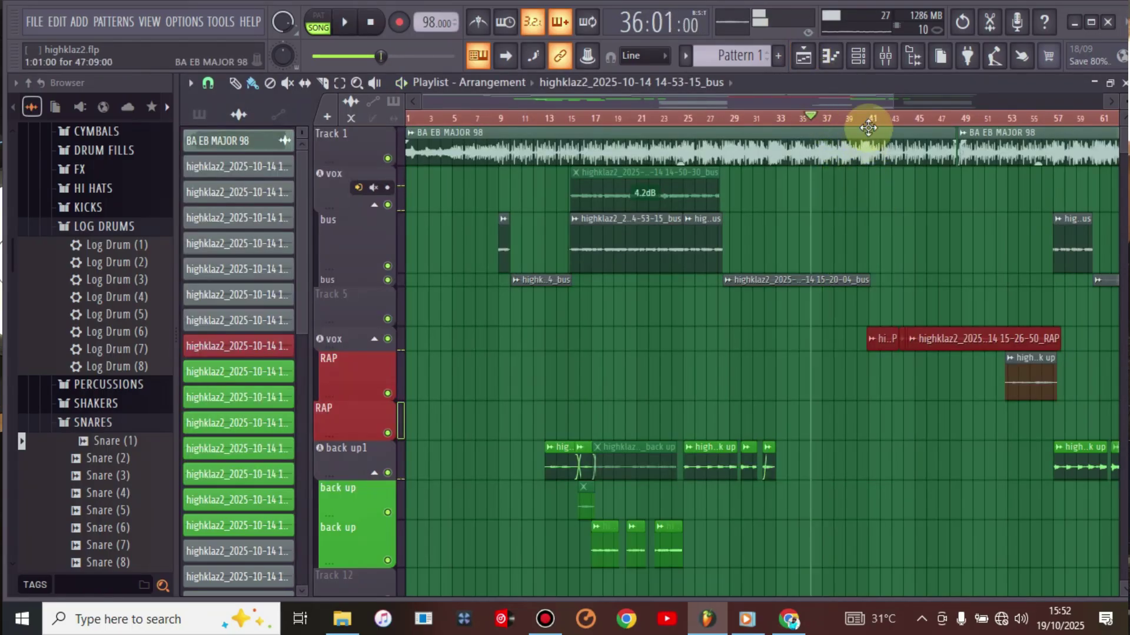
click(868, 121)
key(space)
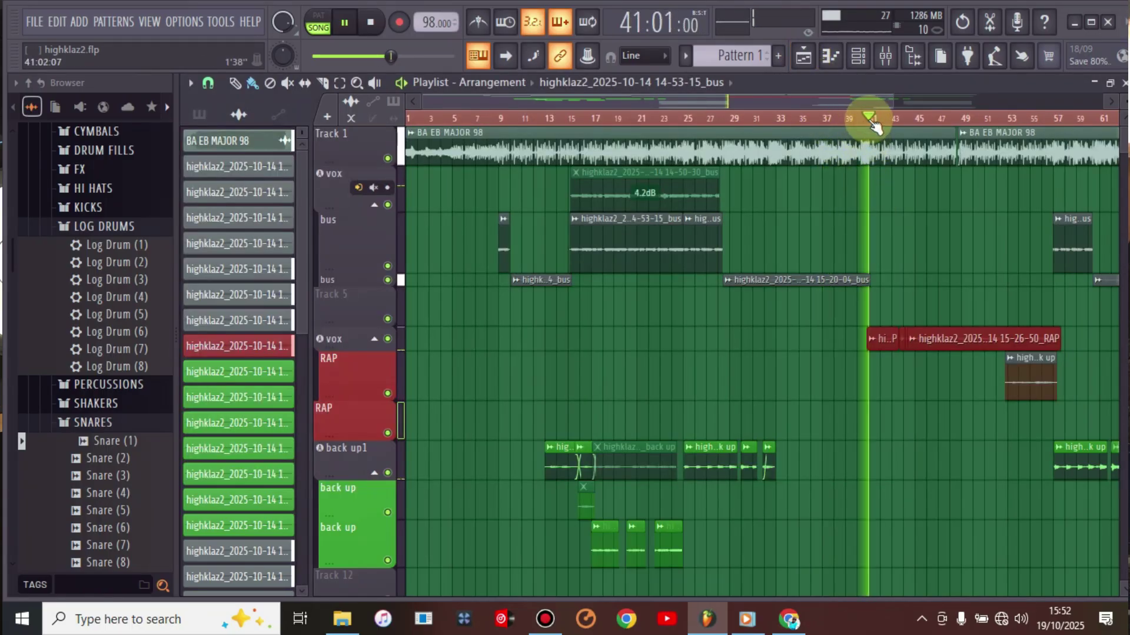
click(886, 56)
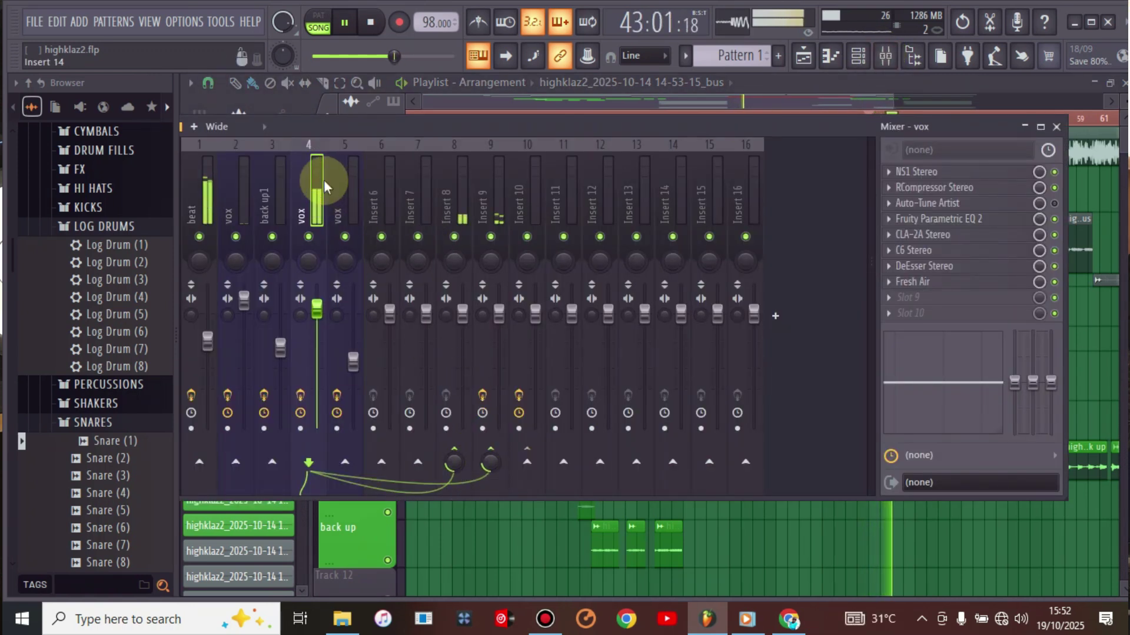
key(space)
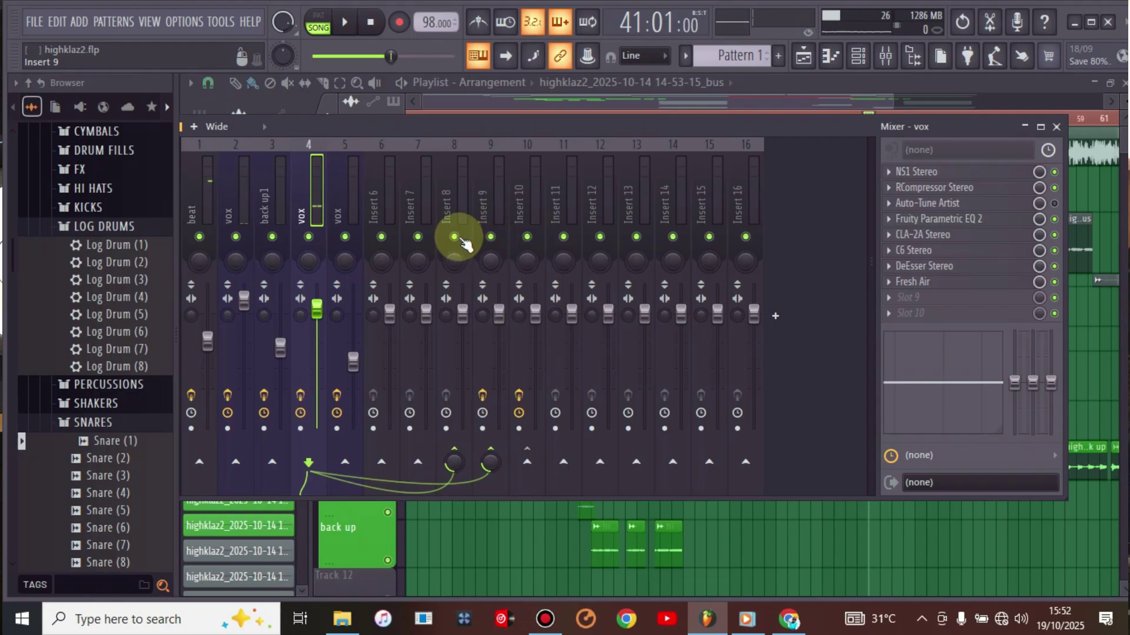
Try raising the insert 4 vox's send to Insert 8 while cutting its Insert 9 send, and check Insert 8's effect slots.
click(445, 219)
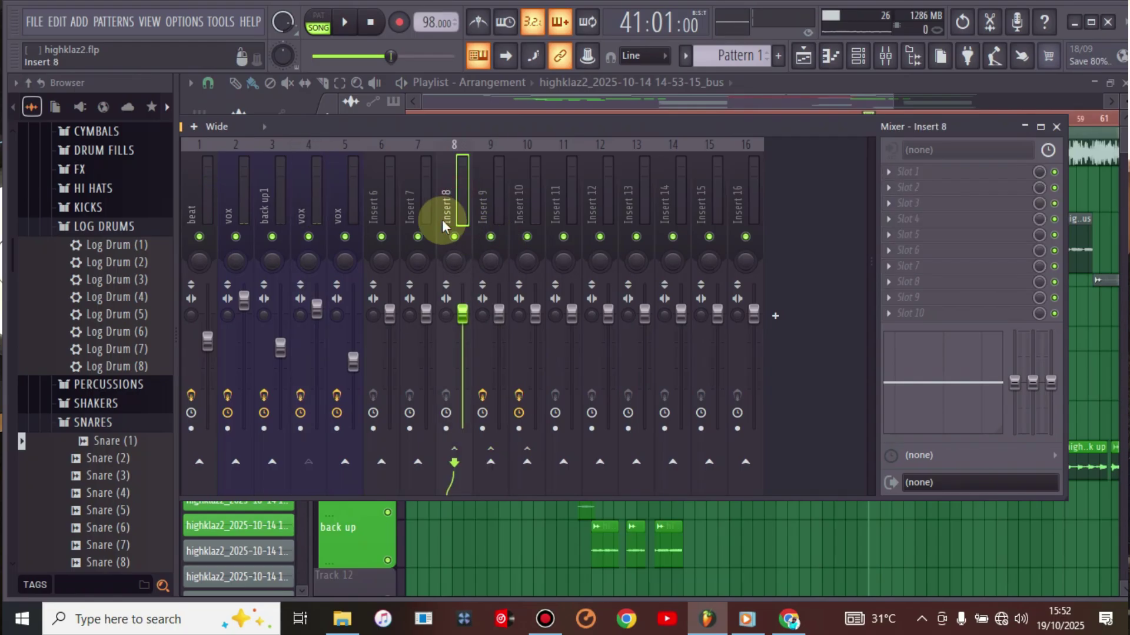
click(312, 211)
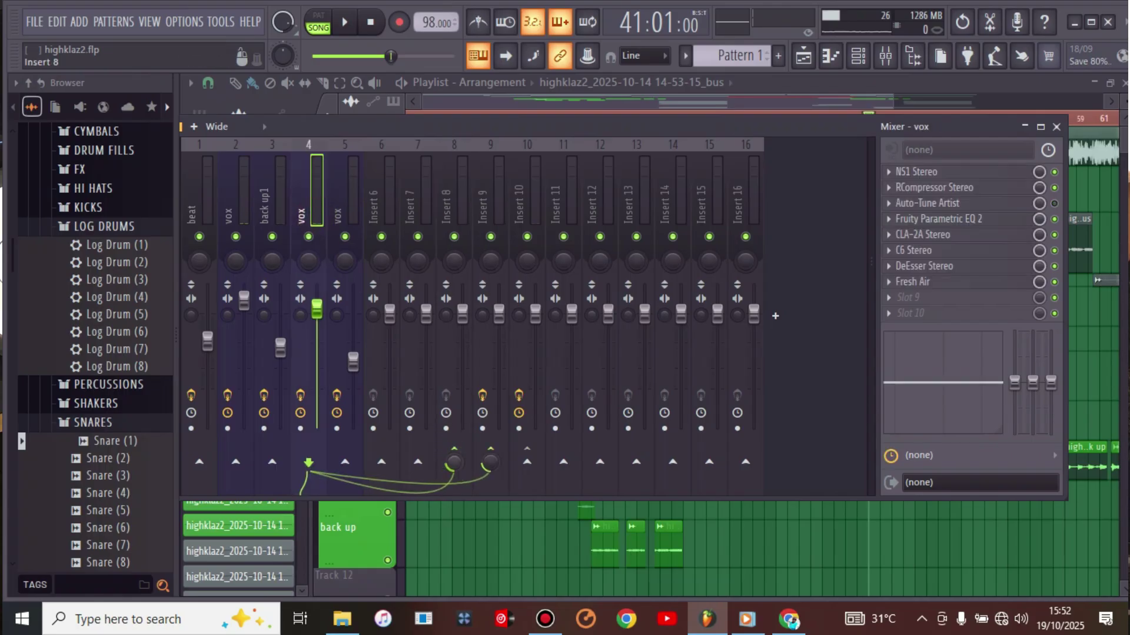
key(space)
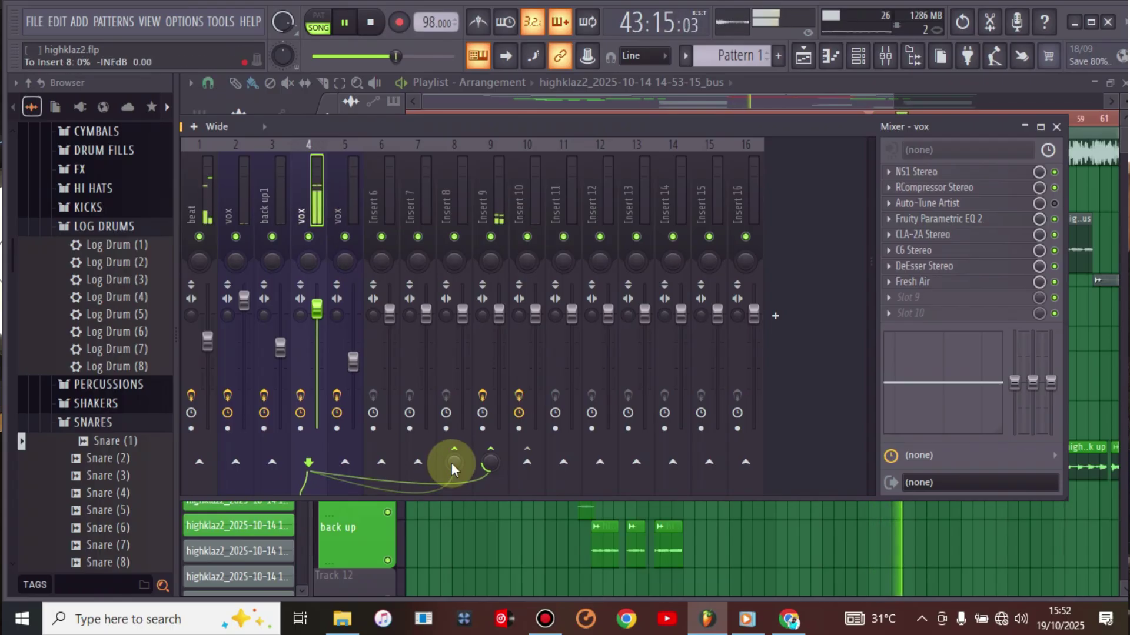
drag(451, 462, 451, 450)
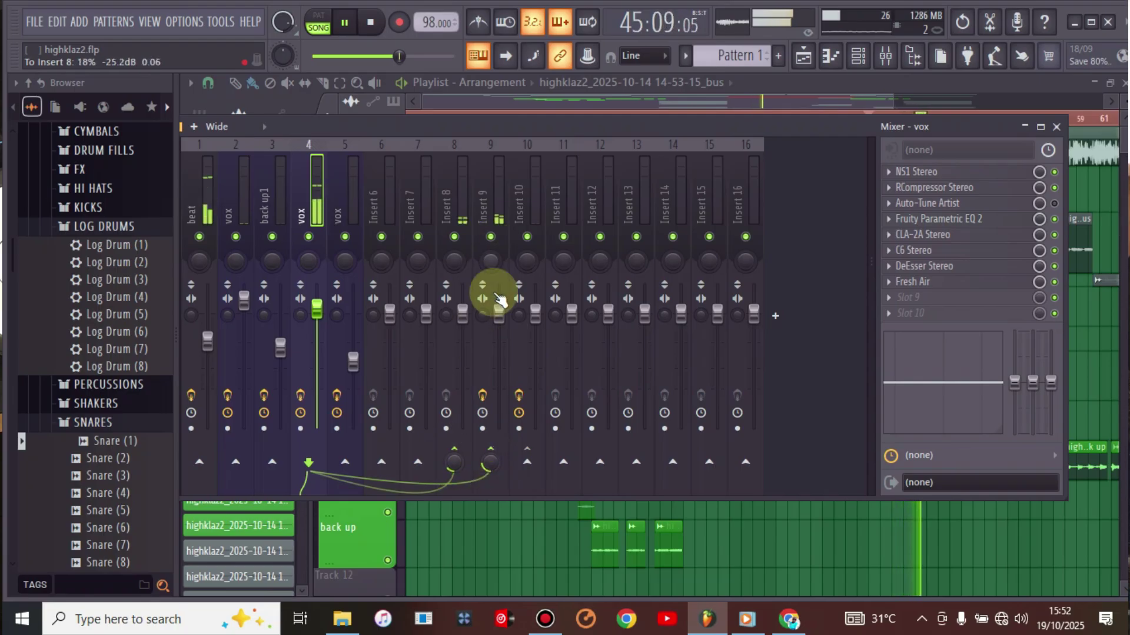
drag(493, 463, 454, 452)
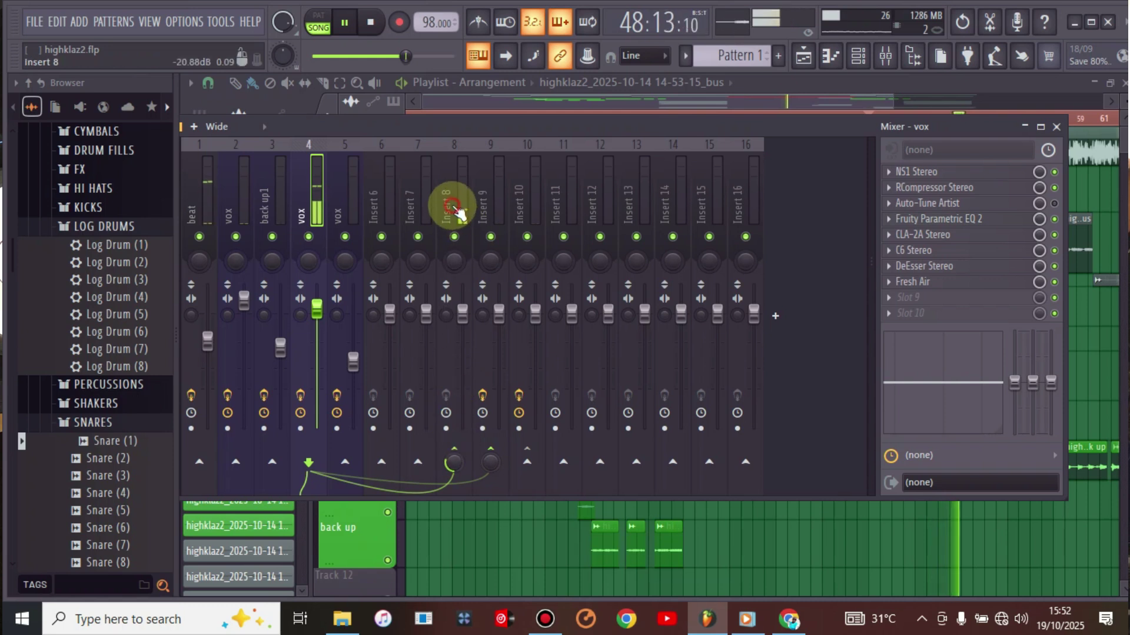
click(454, 206)
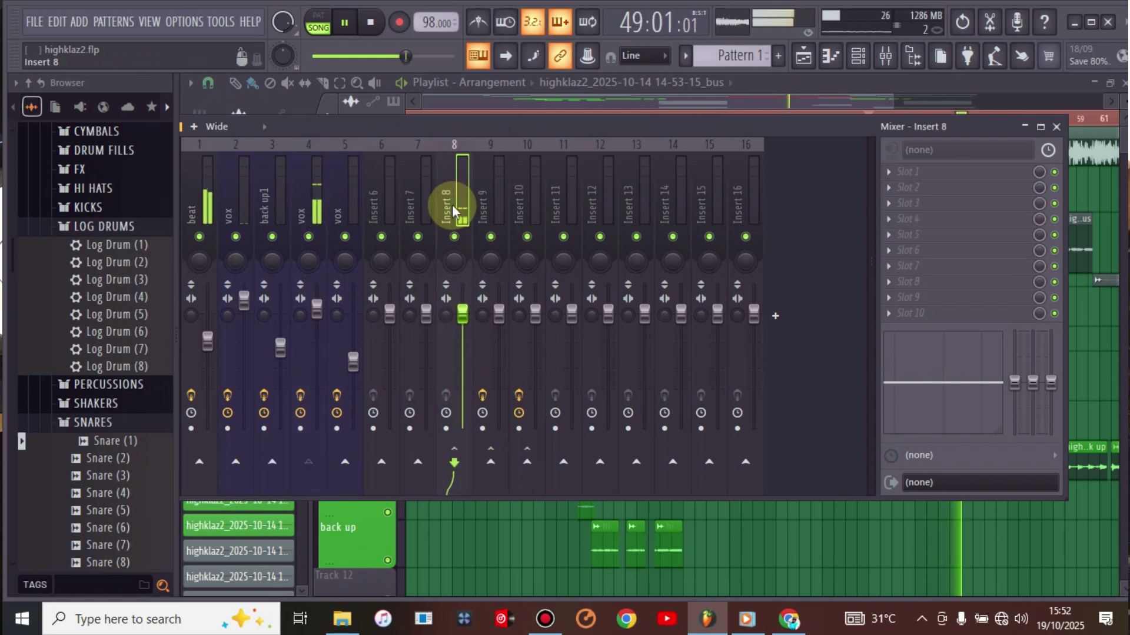
Remove the insert 4 vox's send to Insert 8 and set its Insert 9 send to about 30% (-19.5 dB).
click(321, 211)
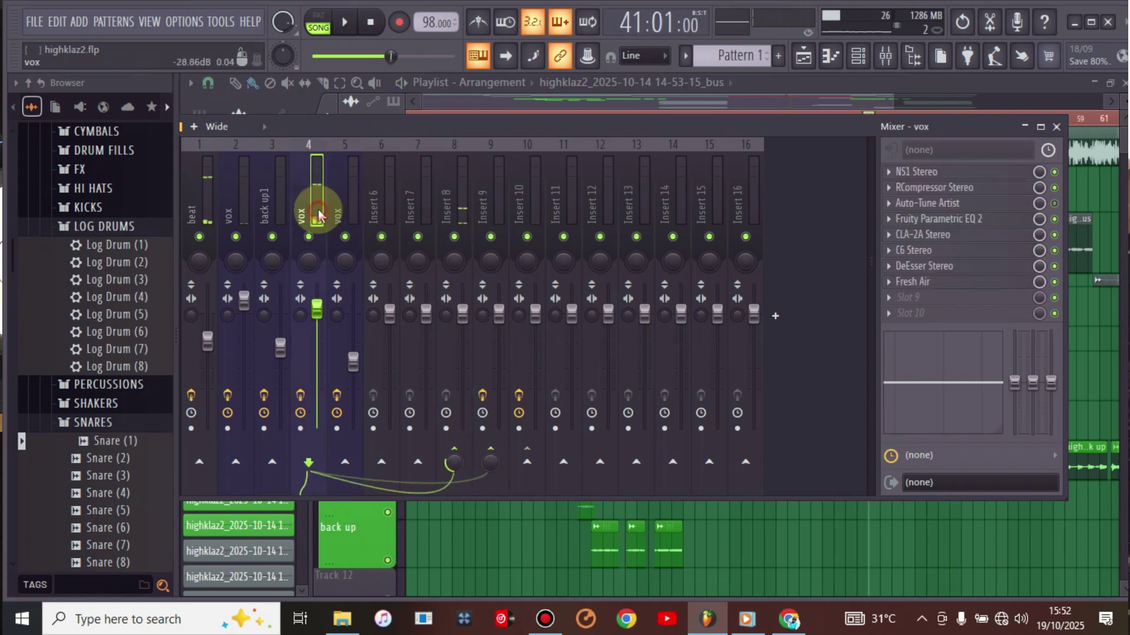
click(460, 447)
key(space)
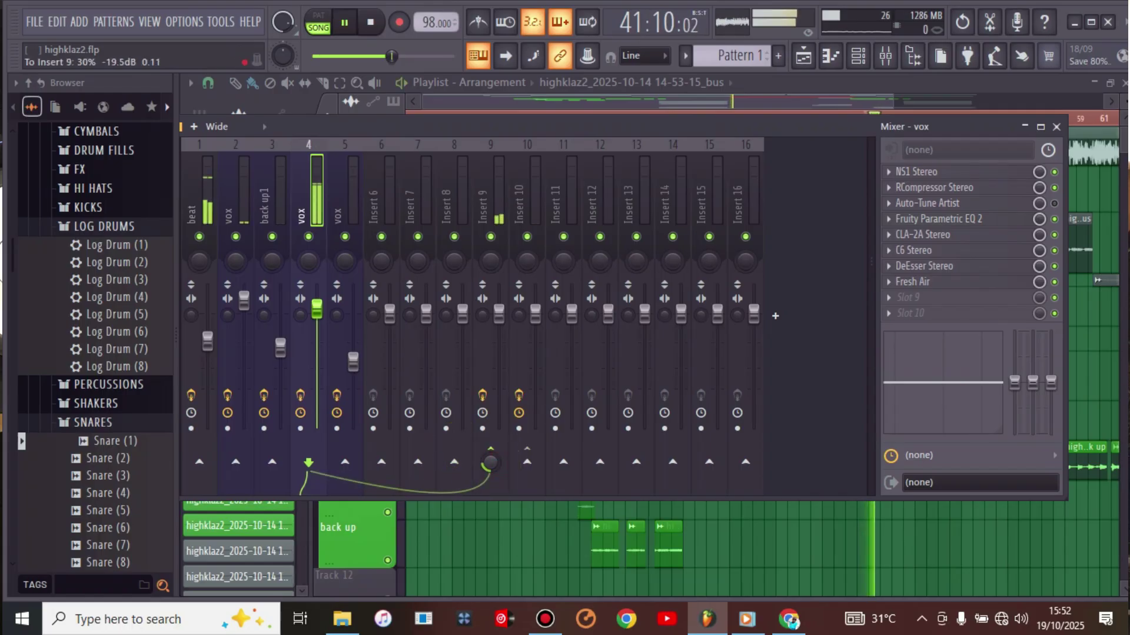
Add a send from the insert 4 vox to Insert 10 and balance it against an Insert 9 send of about 21% during playback.
click(527, 460)
key(space)
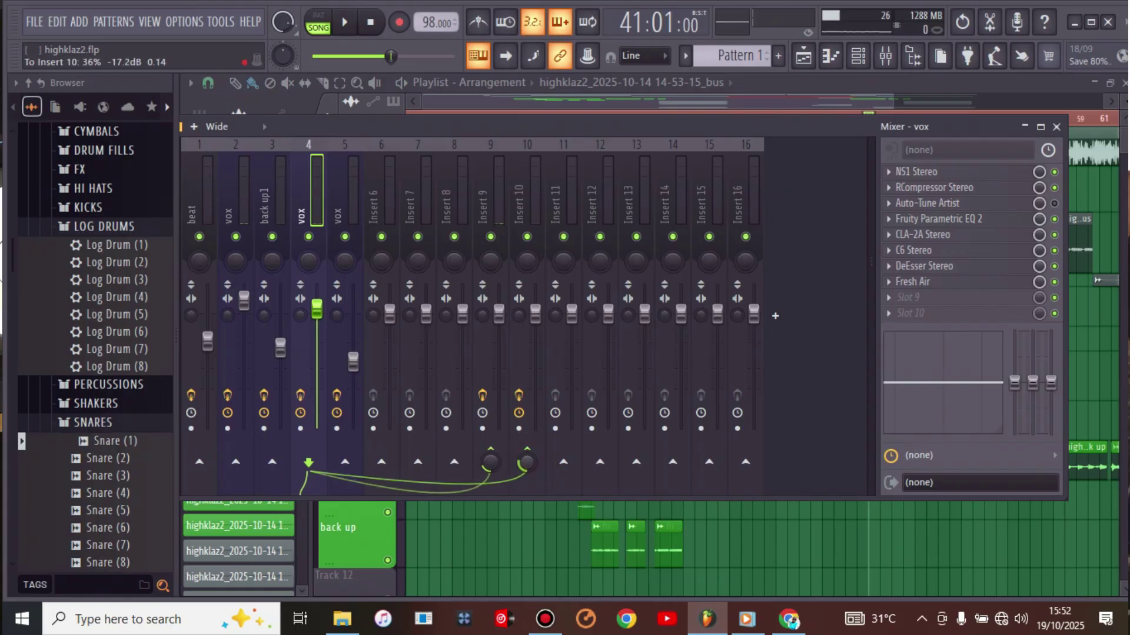
key(space)
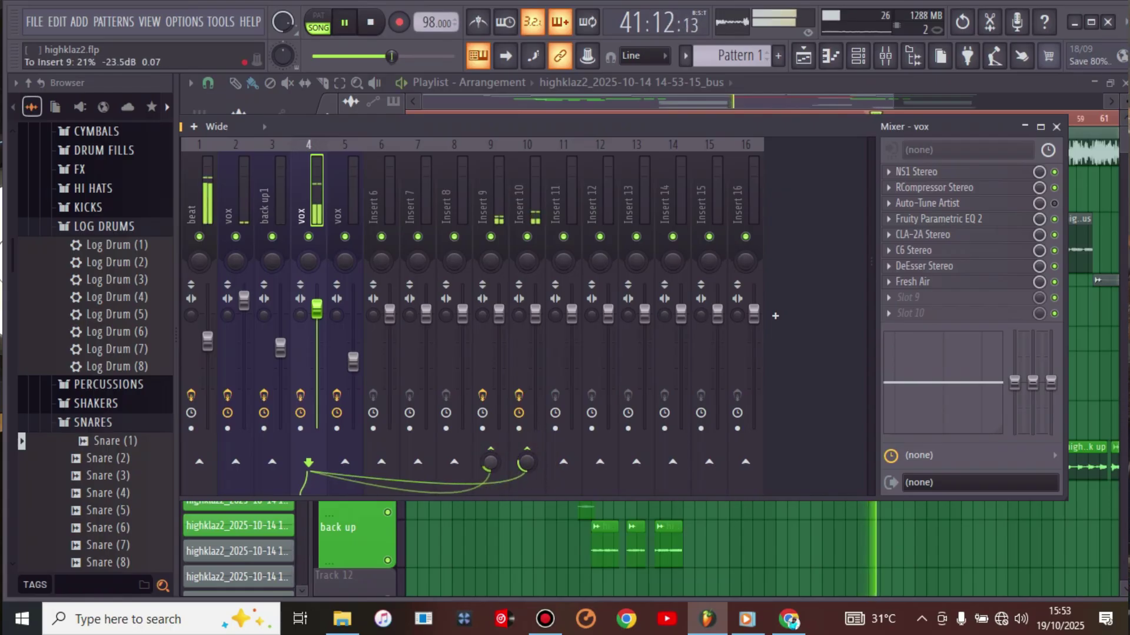
drag(525, 461, 526, 497)
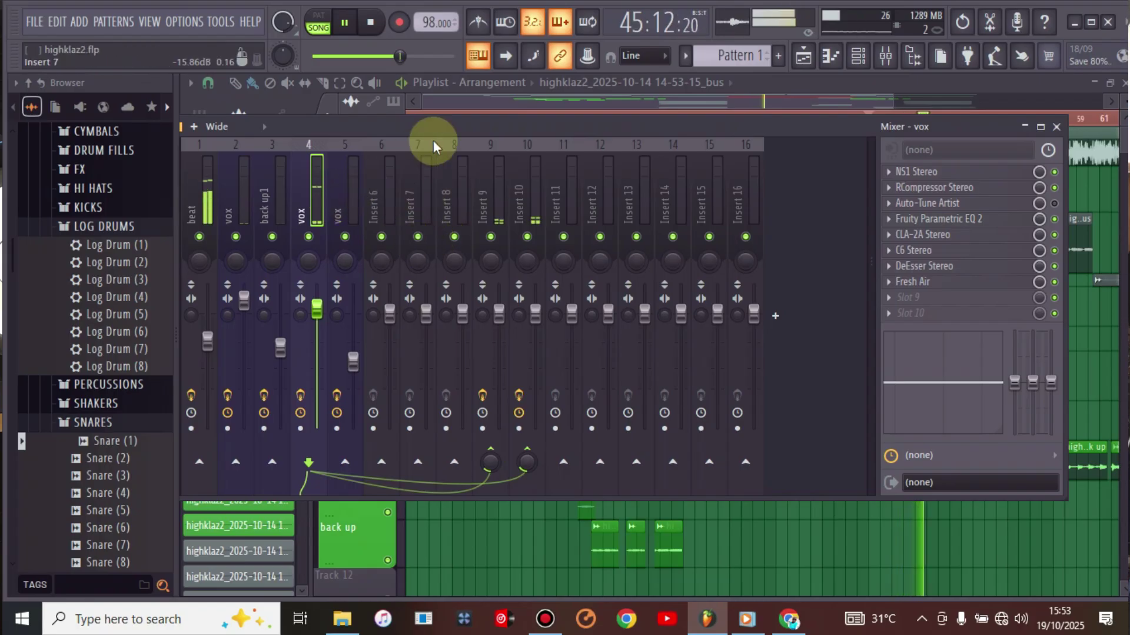
key(space)
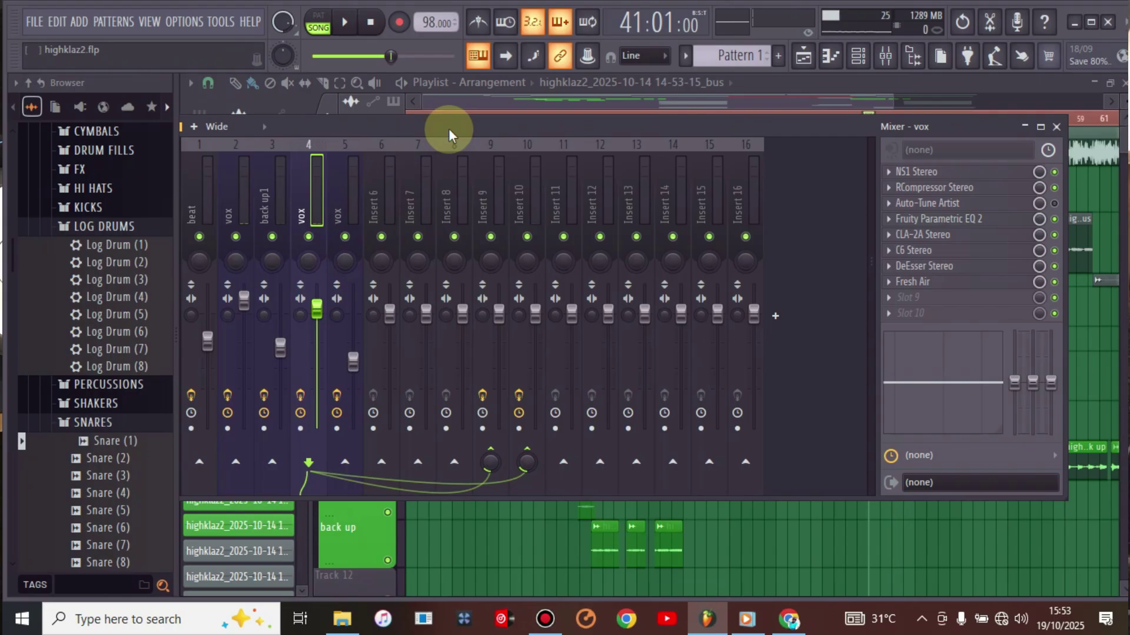
During playback from bar 9, lower the insert 2 vox fader slightly and raise the beat's volume to about 85% (-3.6 dB).
click(601, 104)
click(503, 82)
click(571, 102)
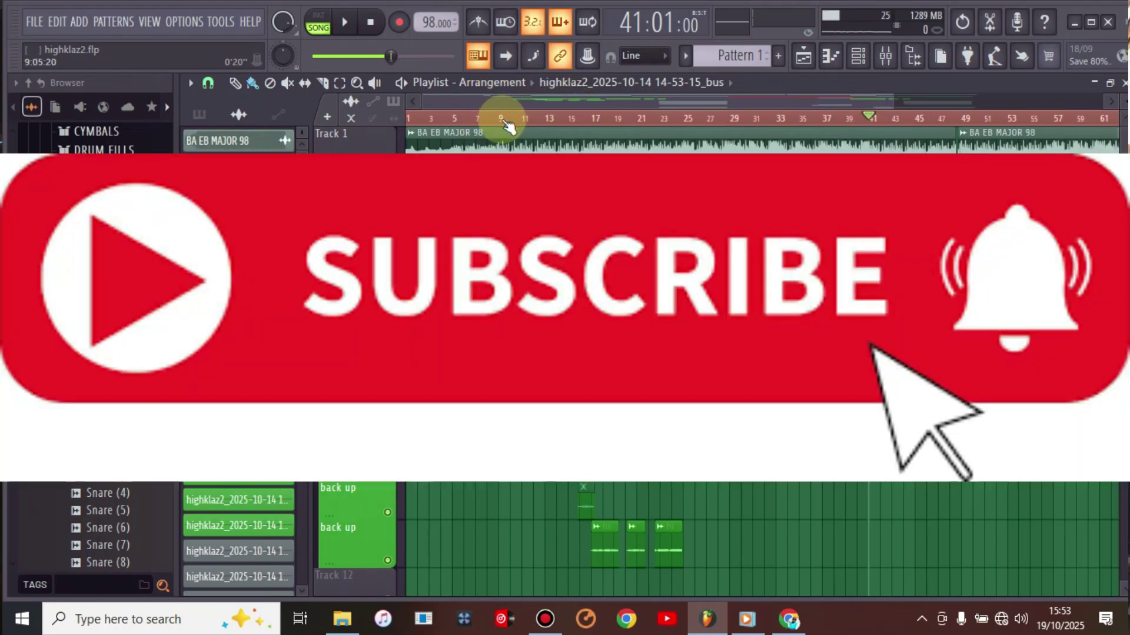
click(504, 120)
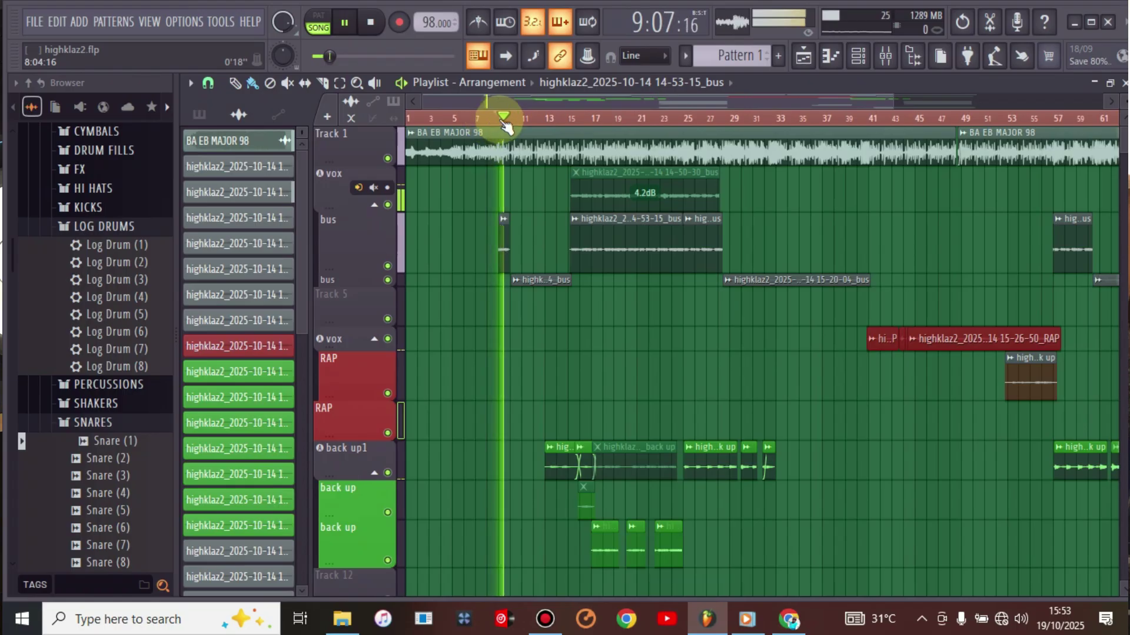
click(883, 56)
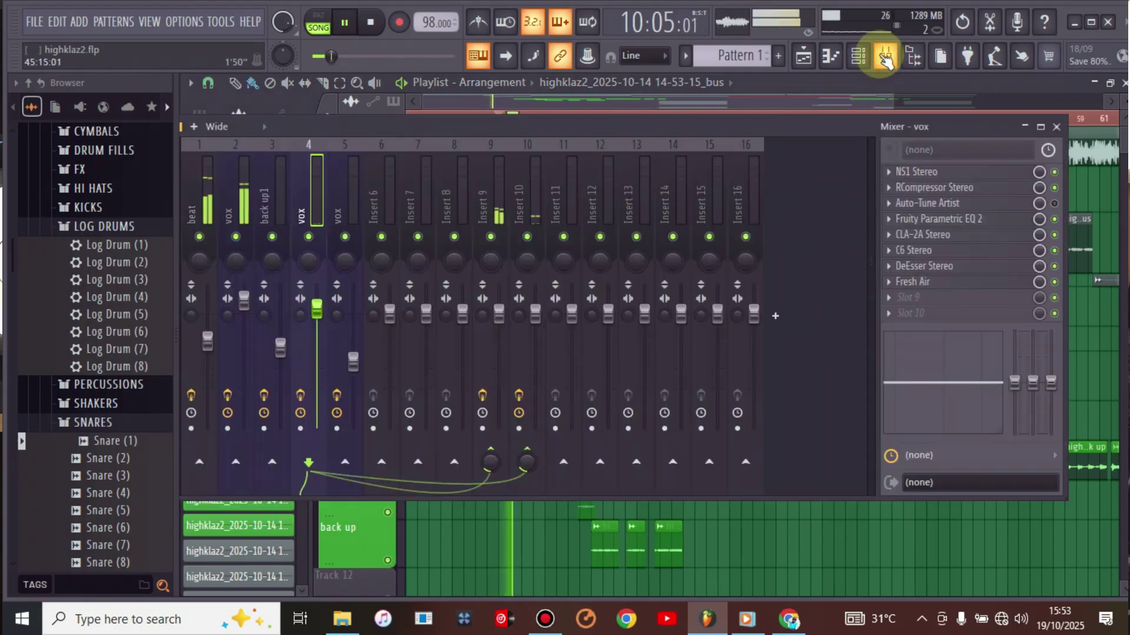
drag(244, 300, 244, 305)
drag(207, 340, 207, 327)
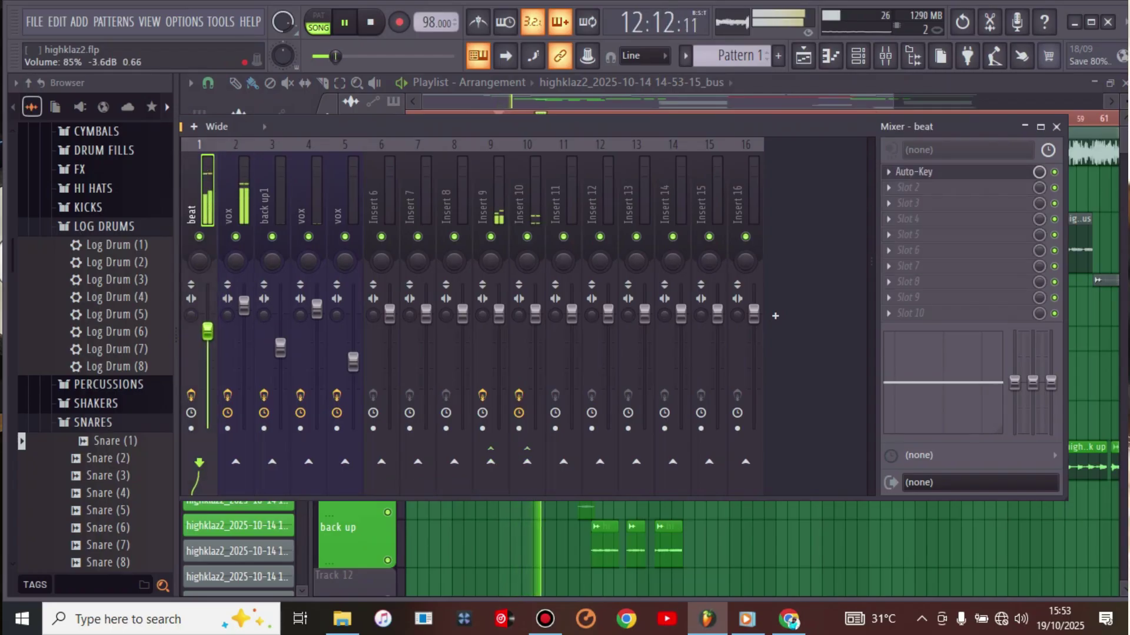